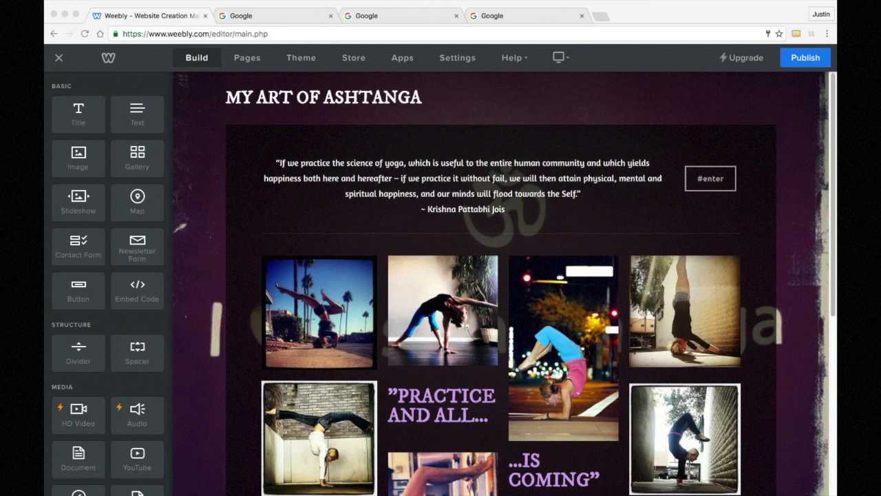
Open the Site Address domain choices from the Settings tab's general settings.
{"action": "scroll", "coordinate": [423, 306], "scroll_direction": "down", "scroll_amount": 2}
{"action": "scroll", "coordinate": [423, 307], "scroll_direction": "up", "scroll_amount": 2}
{"action": "left_click", "coordinate": [457, 60]}
{"action": "left_click", "coordinate": [458, 60]}
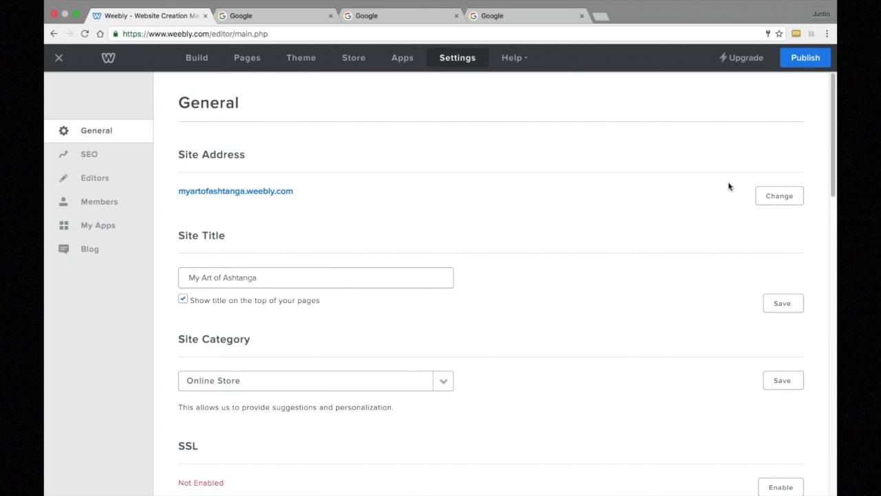
{"action": "left_click", "coordinate": [775, 197]}
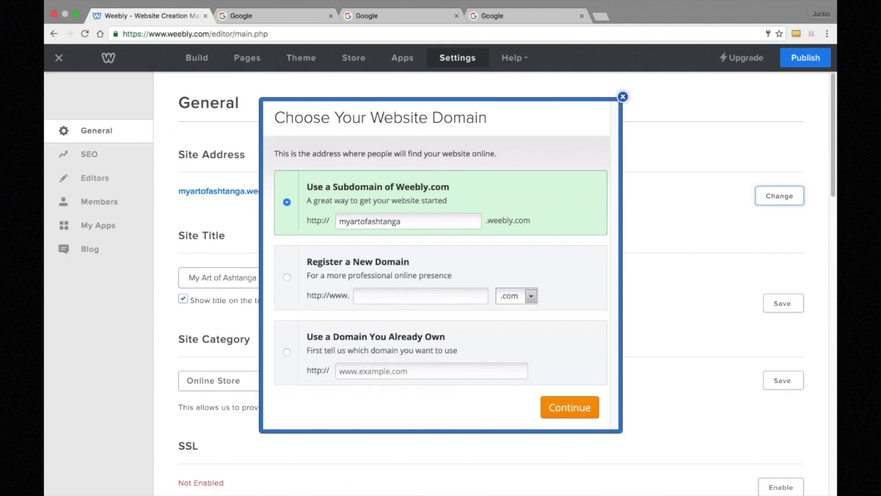
{"action": "left_click", "coordinate": [402, 221]}
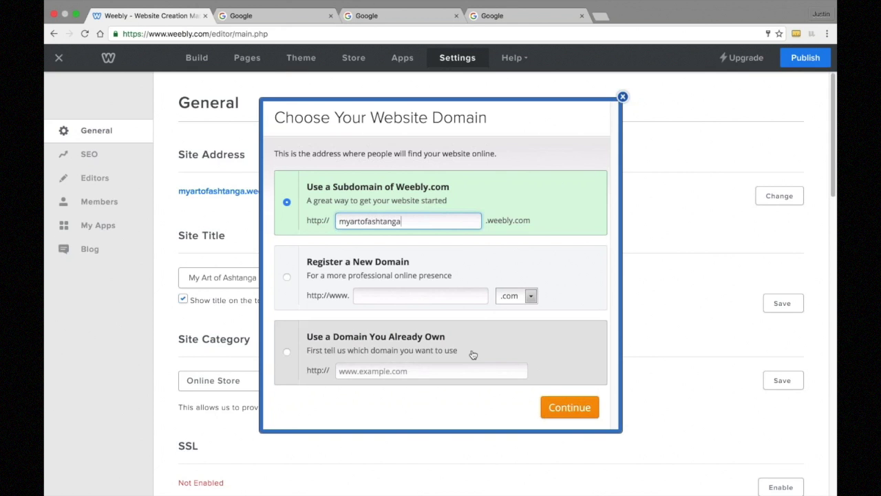
Browse the new-domain extension list, then choose the myartofashtanga.weebly.com subdomain and continue.
{"action": "left_click", "coordinate": [531, 301]}
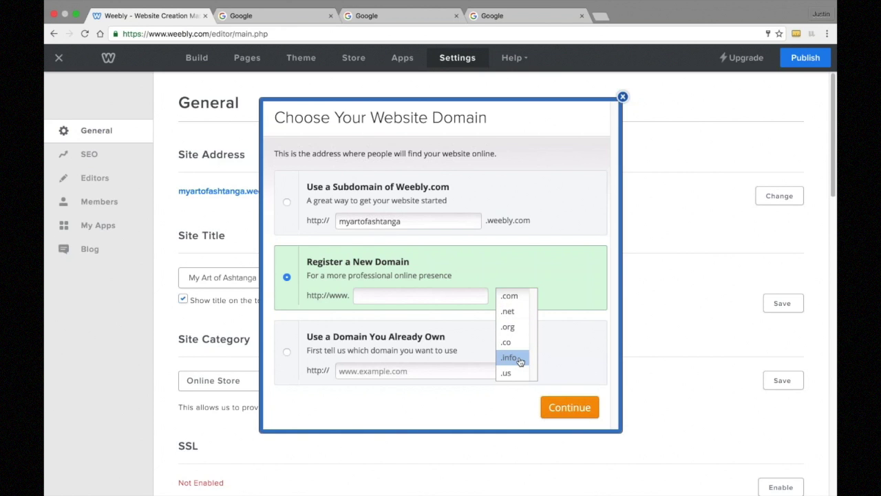
{"action": "left_click", "coordinate": [438, 296]}
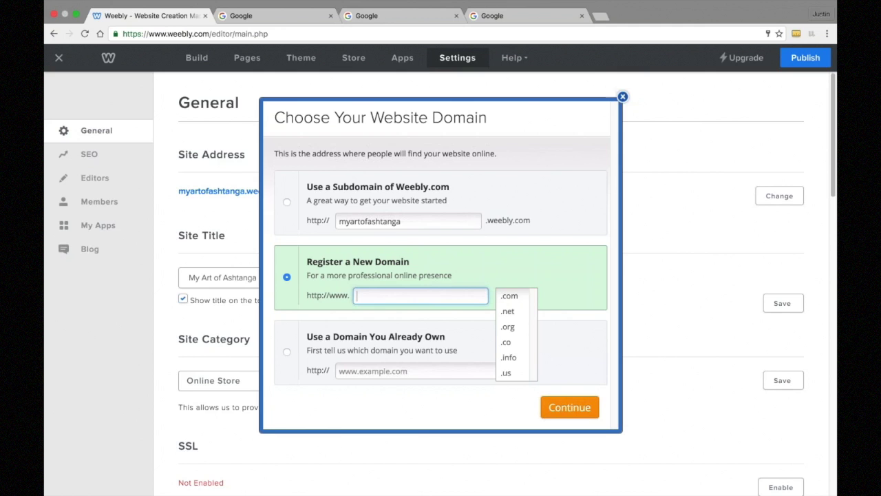
{"action": "left_click", "coordinate": [516, 192]}
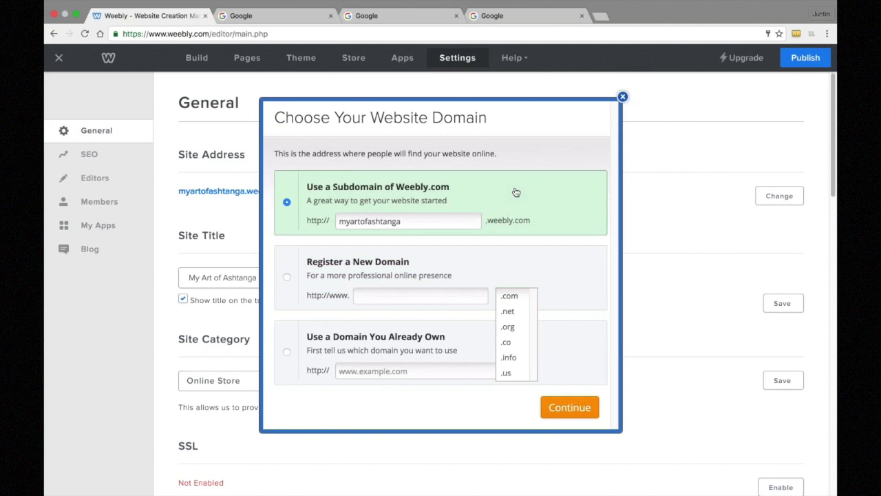
{"action": "left_click", "coordinate": [447, 222]}
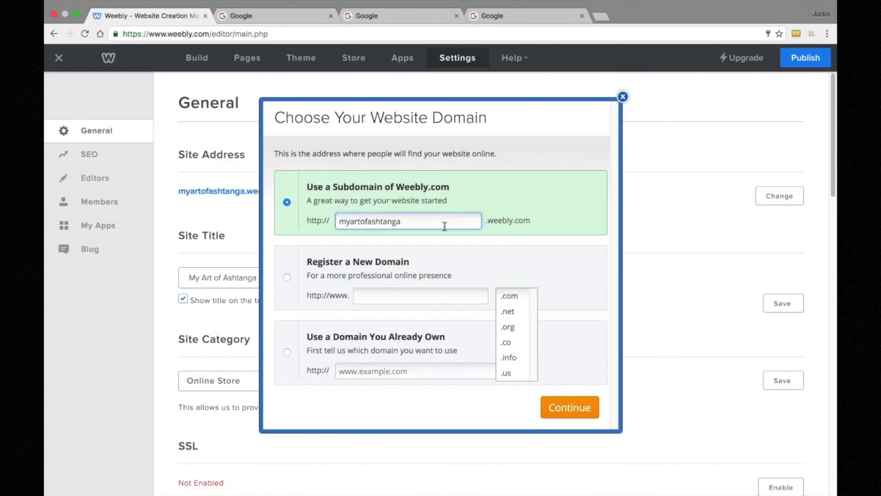
{"action": "left_click", "coordinate": [552, 253]}
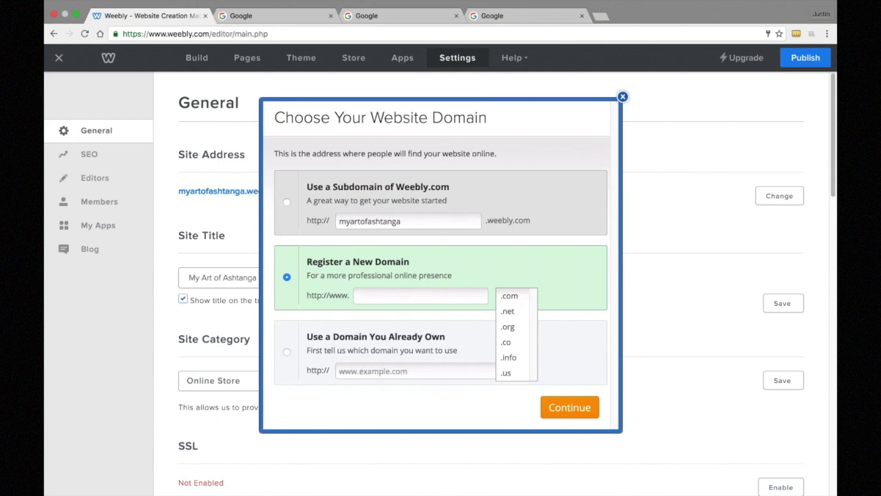
{"action": "left_click", "coordinate": [476, 203]}
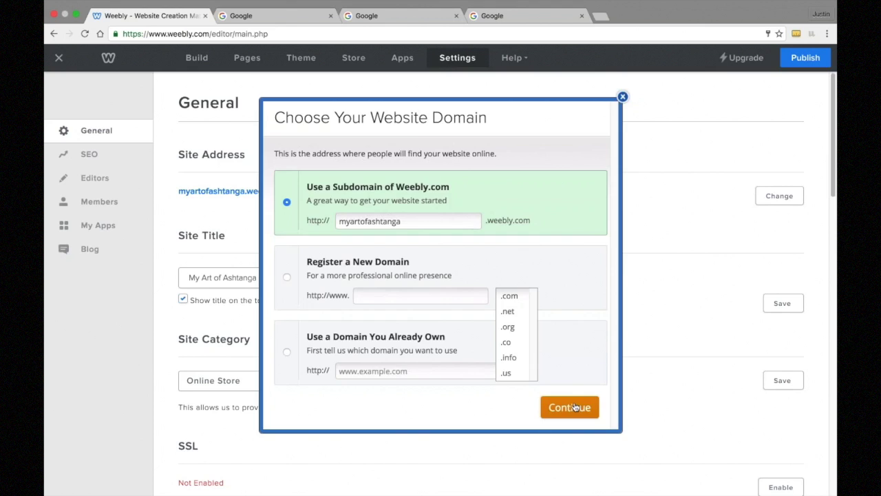
{"action": "left_click", "coordinate": [570, 407]}
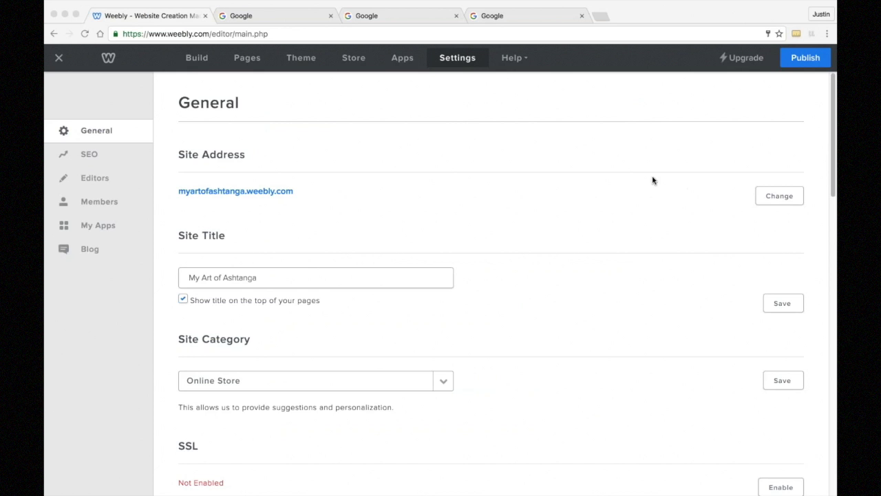
Publish to the myartofashtanga.weebly.com subdomain and open the published link in a new tab.
{"action": "left_click", "coordinate": [802, 57]}
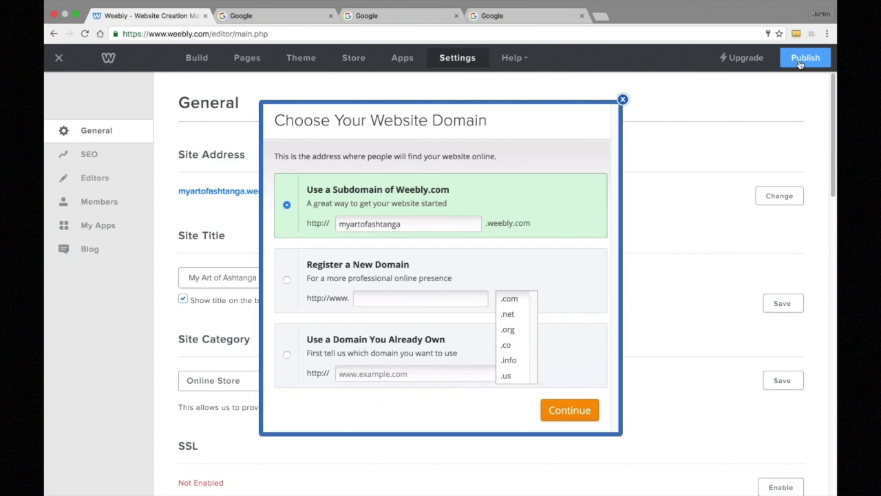
{"action": "left_click", "coordinate": [587, 407]}
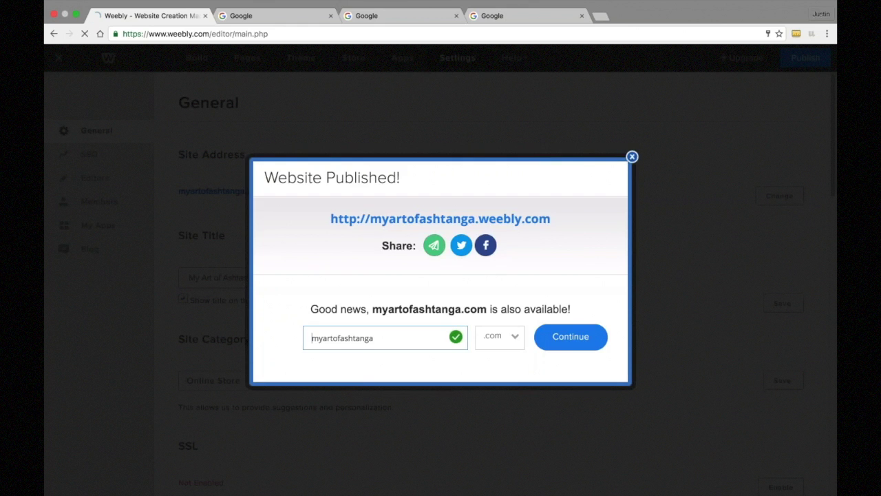
{"action": "left_click", "coordinate": [392, 218]}
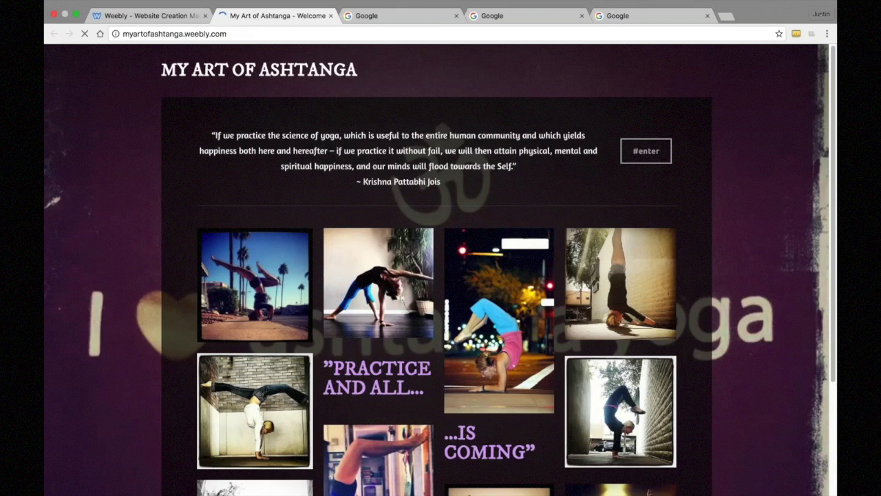
Follow #enter to the lunchtimeasana page, then highlight the domain and page name in its URL.
{"action": "left_click", "coordinate": [646, 151]}
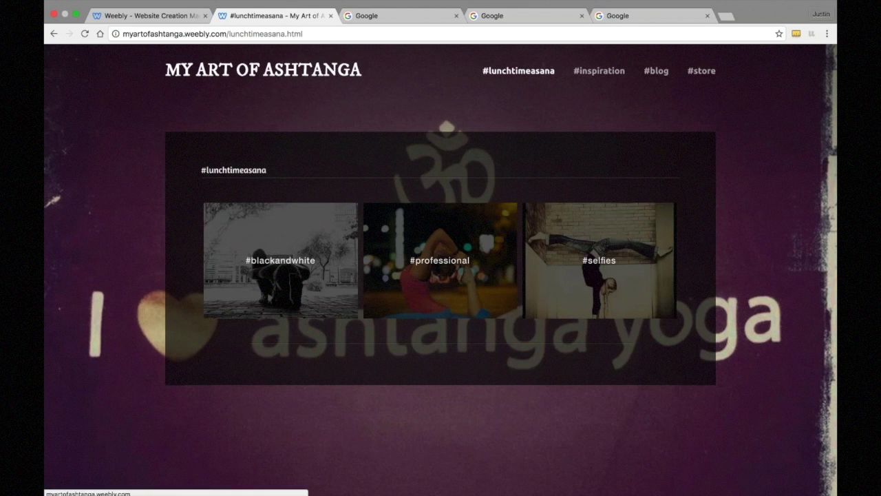
{"action": "left_click_drag", "start_coordinate": [303, 33], "coordinate": [225, 32]}
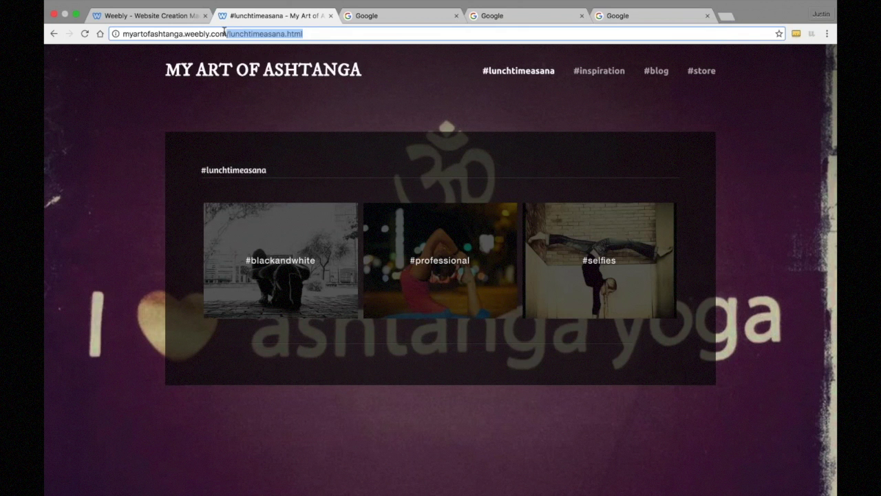
{"action": "left_click_drag", "start_coordinate": [123, 33], "coordinate": [303, 33]}
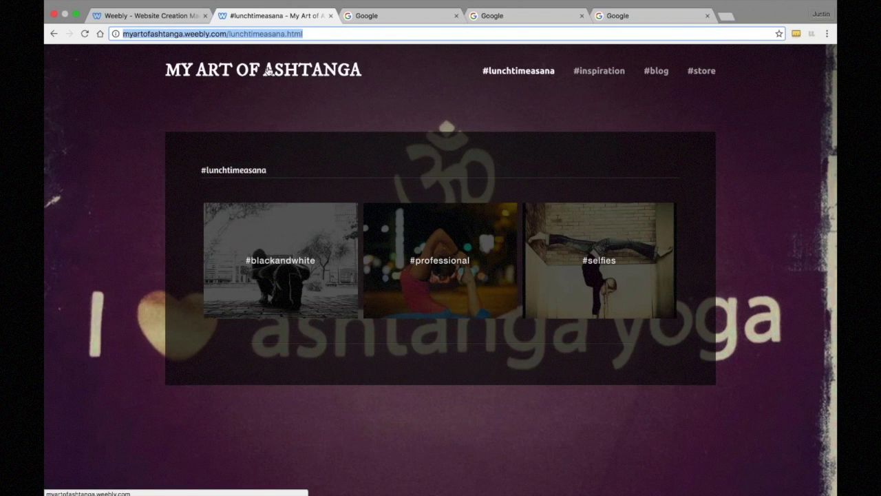
{"action": "left_click_drag", "start_coordinate": [227, 33], "coordinate": [139, 33]}
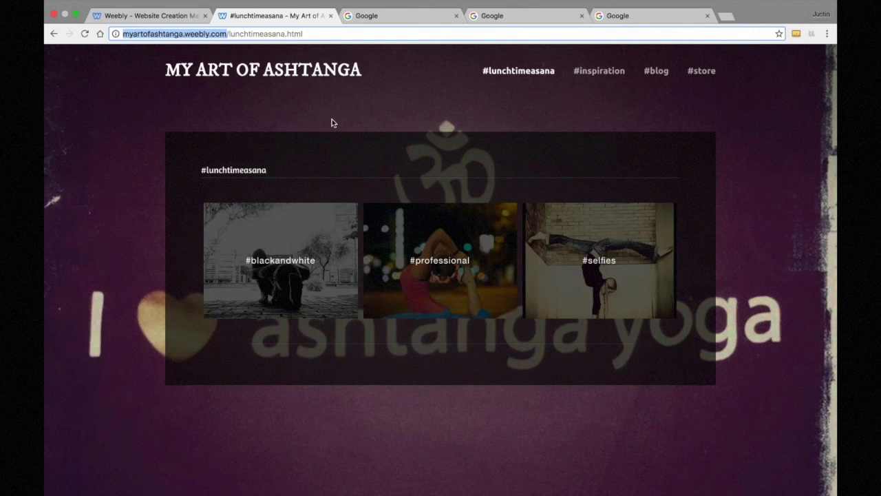
{"action": "double_click", "coordinate": [259, 34]}
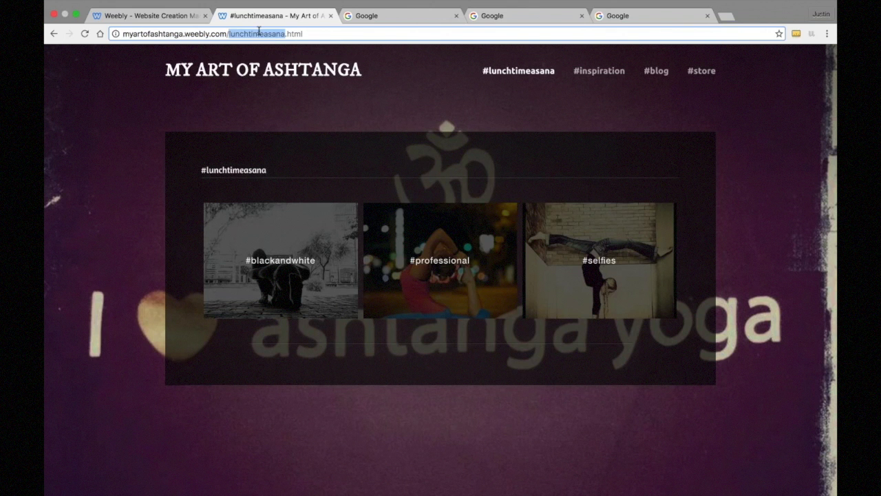
{"action": "left_click", "coordinate": [275, 34]}
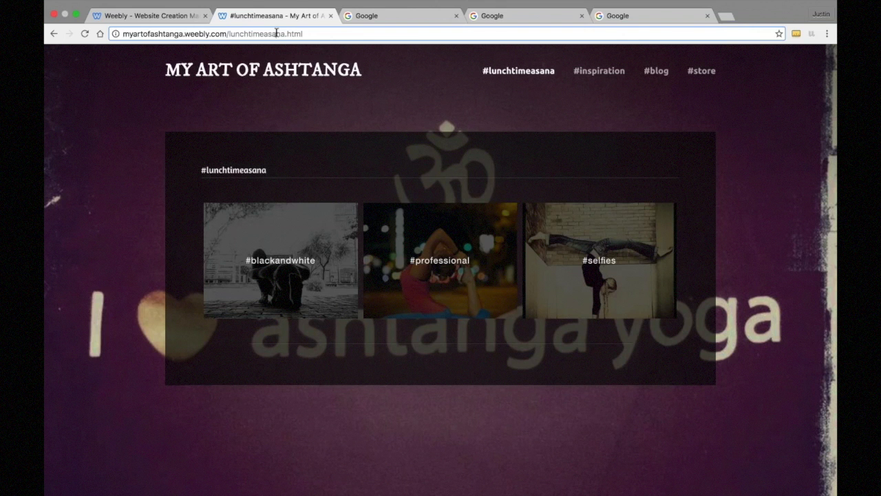
Check the live page's lunchtimeasana.html address, then go back to the Weebly editor tab.
{"action": "double_click", "coordinate": [279, 33]}
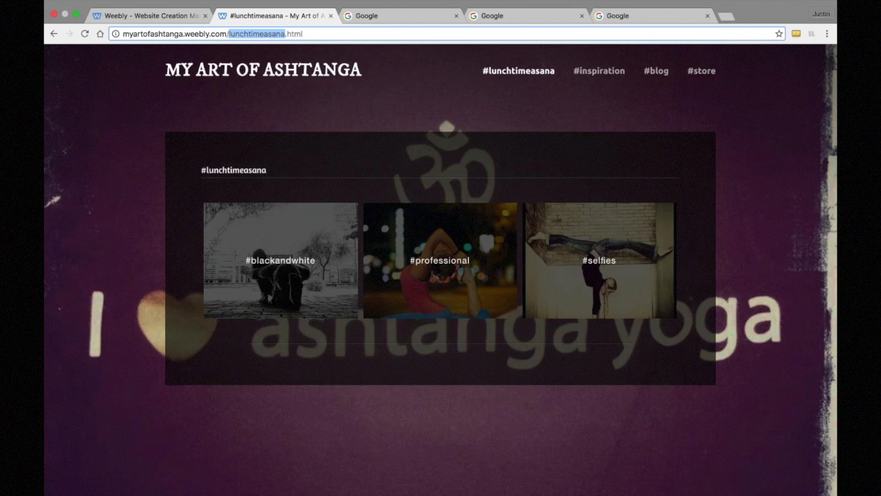
{"action": "key", "text": "super+a"}
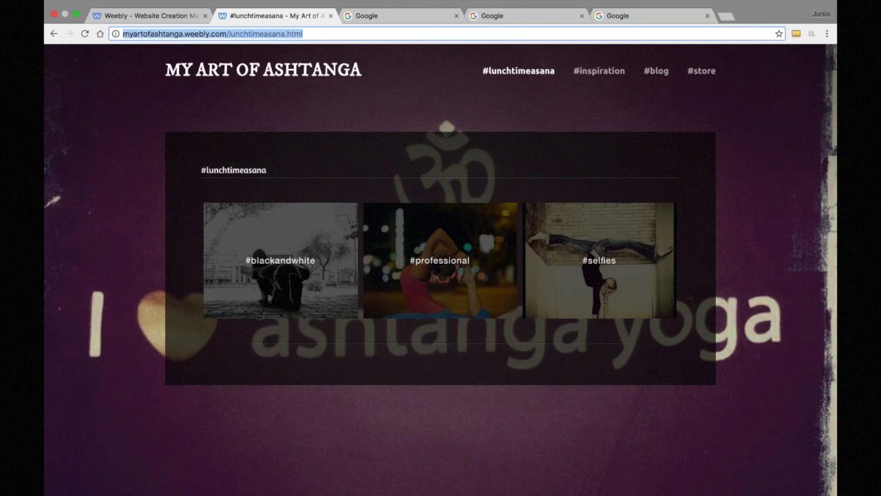
{"action": "left_click", "coordinate": [286, 33]}
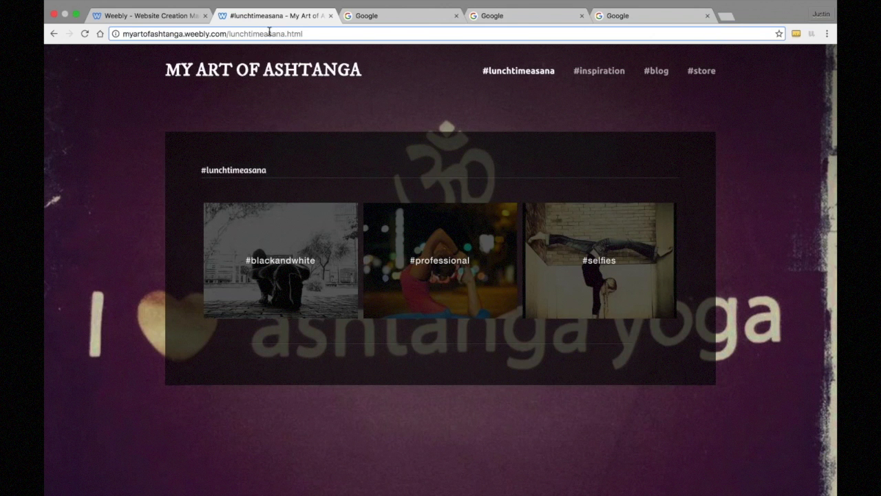
{"action": "left_click", "coordinate": [169, 19]}
Close the Published dialog, open the #lunchtimeasana page settings and delete 'SEO' from the site title.
{"action": "left_click", "coordinate": [632, 156]}
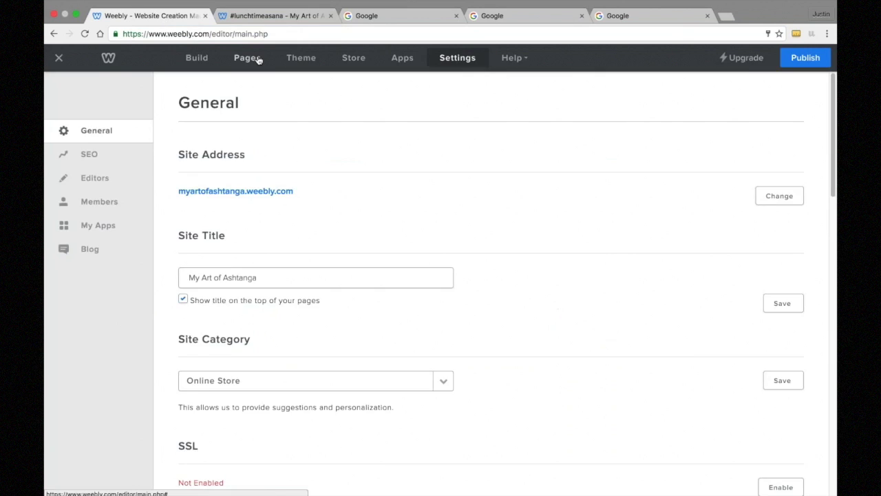
{"action": "left_click", "coordinate": [255, 58]}
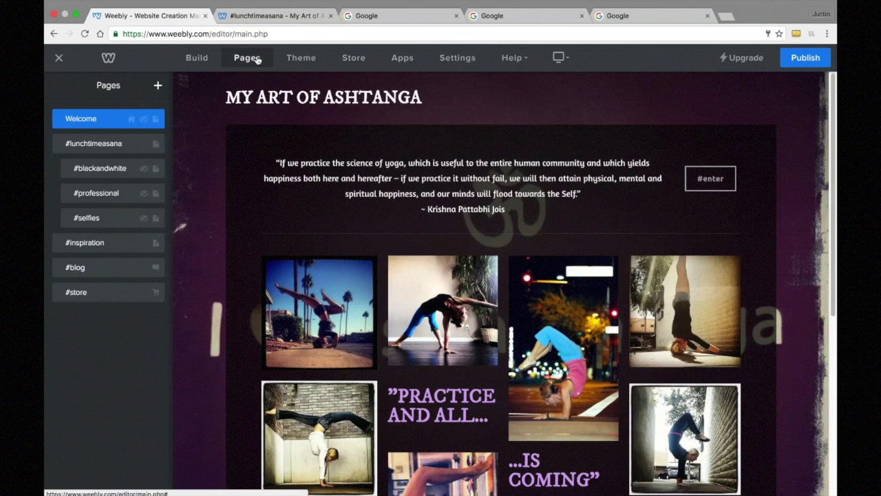
{"action": "left_click", "coordinate": [118, 145]}
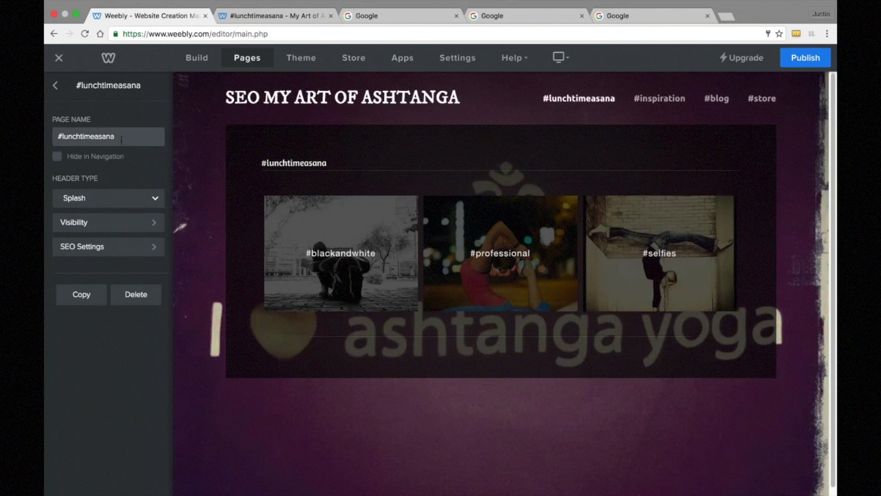
{"action": "double_click", "coordinate": [277, 97]}
{"action": "double_click", "coordinate": [243, 97]}
{"action": "key", "text": "BackSpace"}
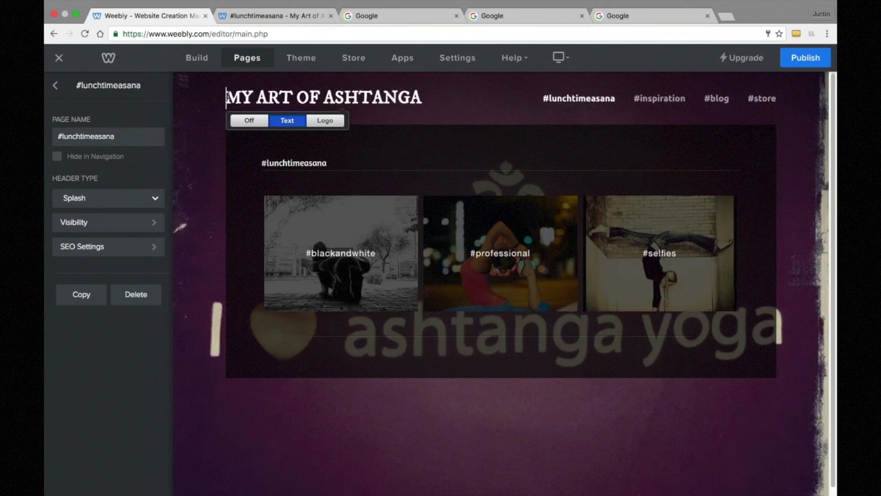
{"action": "left_click", "coordinate": [204, 152]}
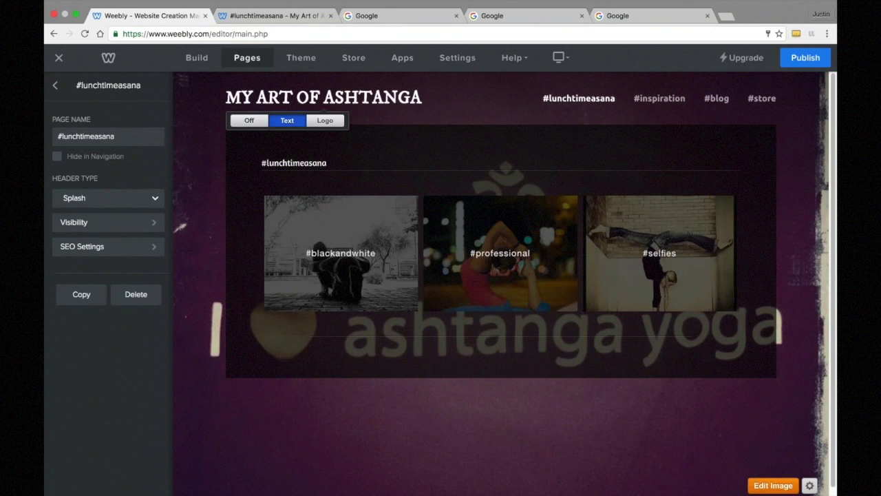
Compare the #lunchtimeasana page name with its live URL, then open the page's SEO Settings.
{"action": "left_click_drag", "start_coordinate": [115, 136], "coordinate": [63, 136]}
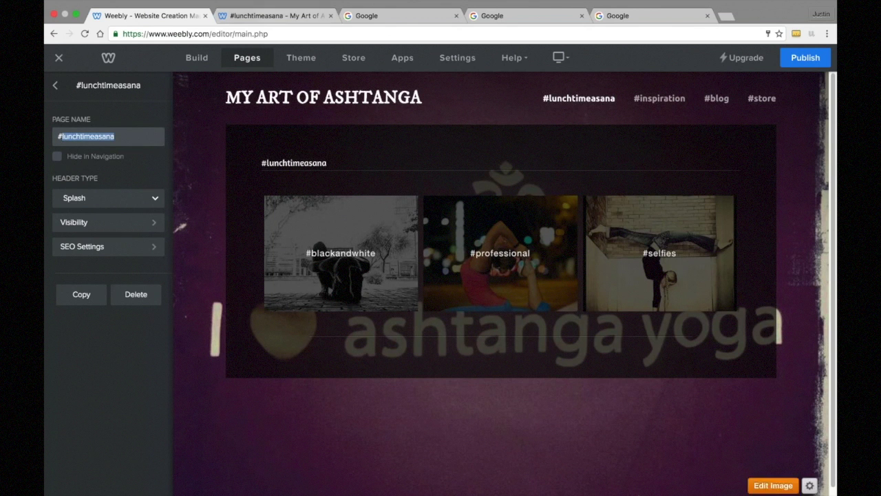
{"action": "left_click", "coordinate": [272, 15]}
{"action": "double_click", "coordinate": [256, 34]}
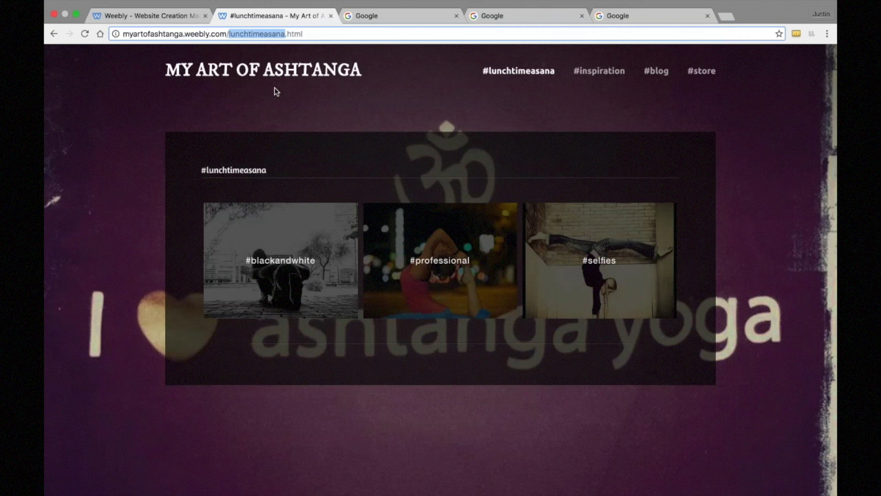
{"action": "left_click", "coordinate": [180, 17]}
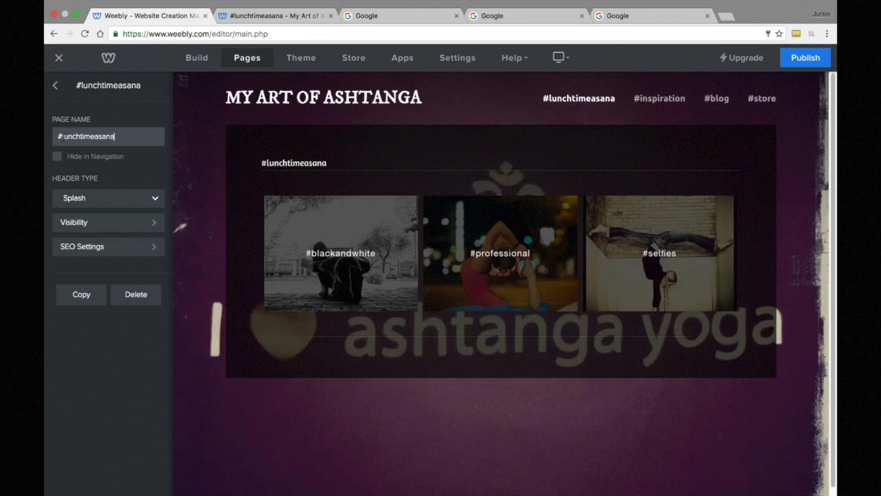
{"action": "triple_click", "coordinate": [101, 136]}
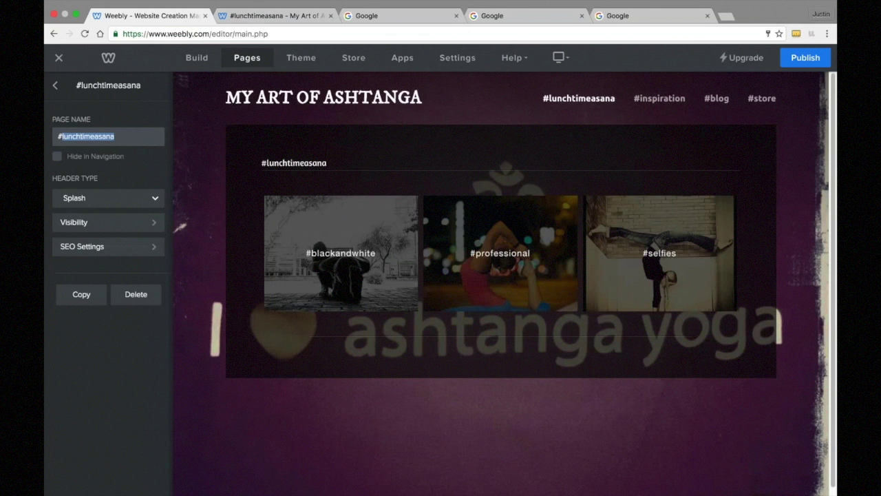
{"action": "key", "text": "Right"}
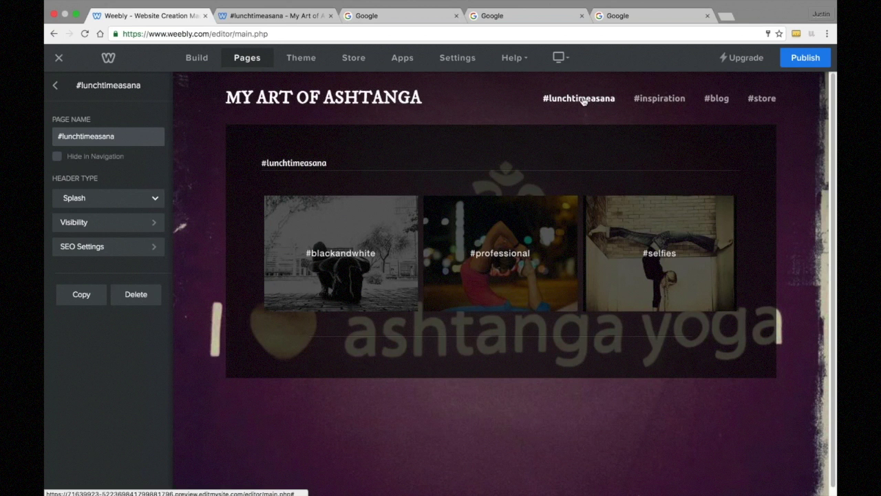
{"action": "left_click", "coordinate": [272, 15]}
{"action": "double_click", "coordinate": [261, 34]}
{"action": "left_click", "coordinate": [161, 15]}
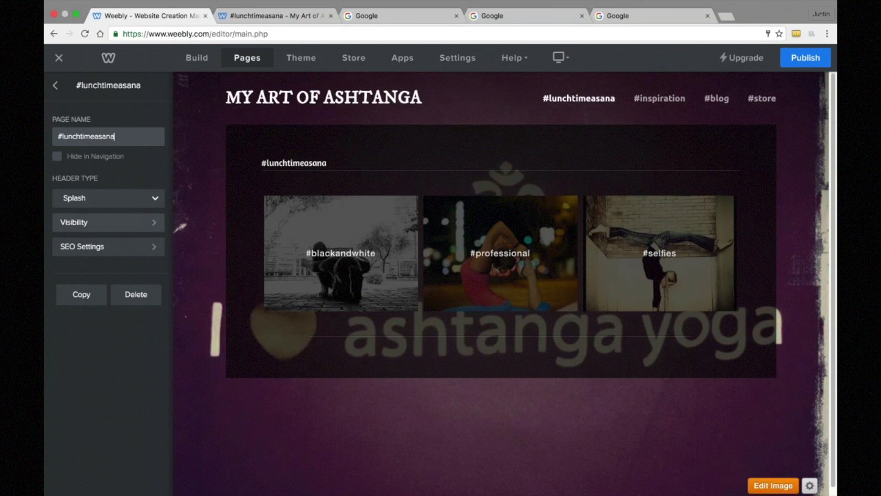
{"action": "left_click", "coordinate": [124, 247]}
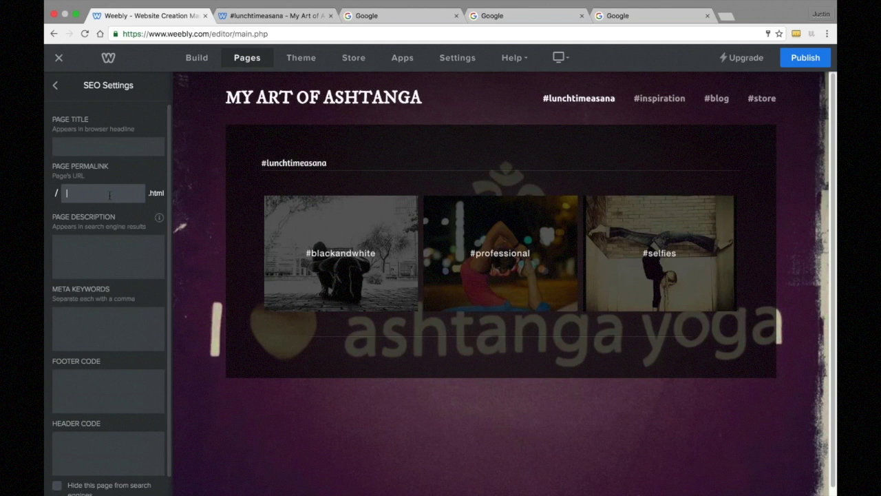
Enter asana-galleries as the #lunchtimeasana Page Permalink, adding the hyphen between the words.
{"action": "type", "text": "asanagalleries"}
{"action": "left_click", "coordinate": [87, 193]}
{"action": "left_click", "coordinate": [117, 192]}
{"action": "left_click", "coordinate": [150, 179]}
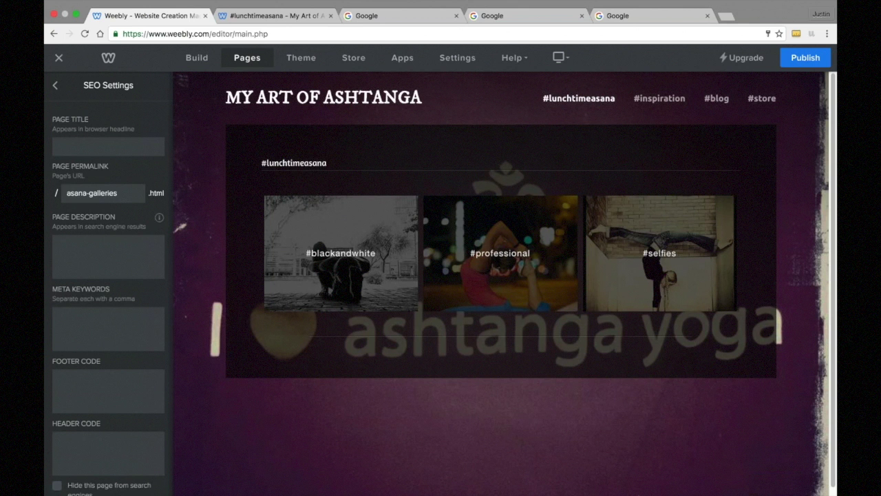
Republish the site, confirm the galleries page loads at asana-galleries.html, and return to page settings.
{"action": "left_click", "coordinate": [789, 60]}
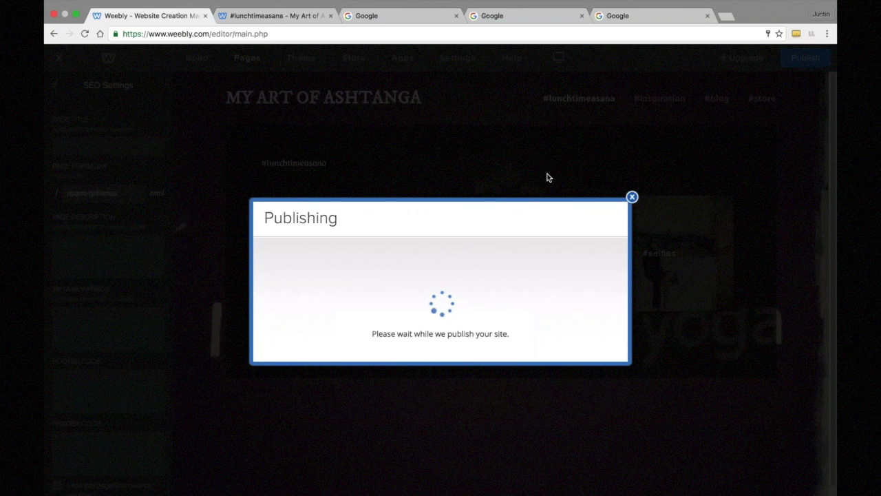
{"action": "left_click", "coordinate": [473, 220]}
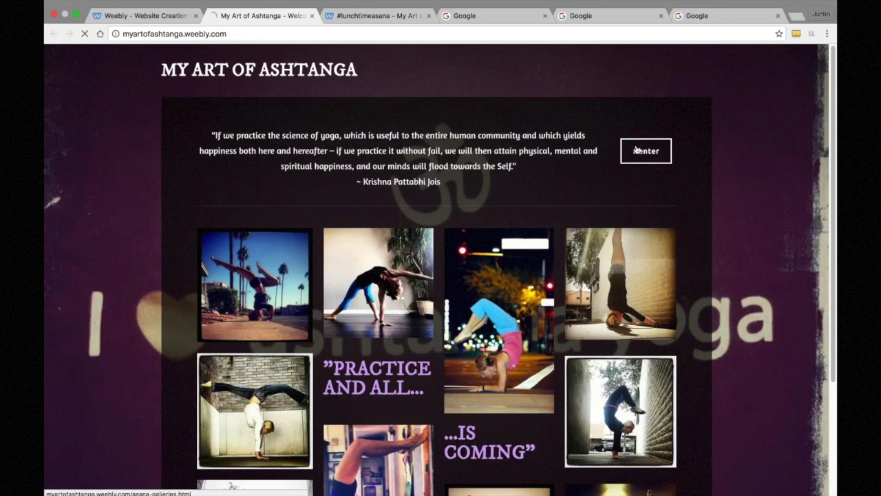
{"action": "left_click", "coordinate": [640, 151]}
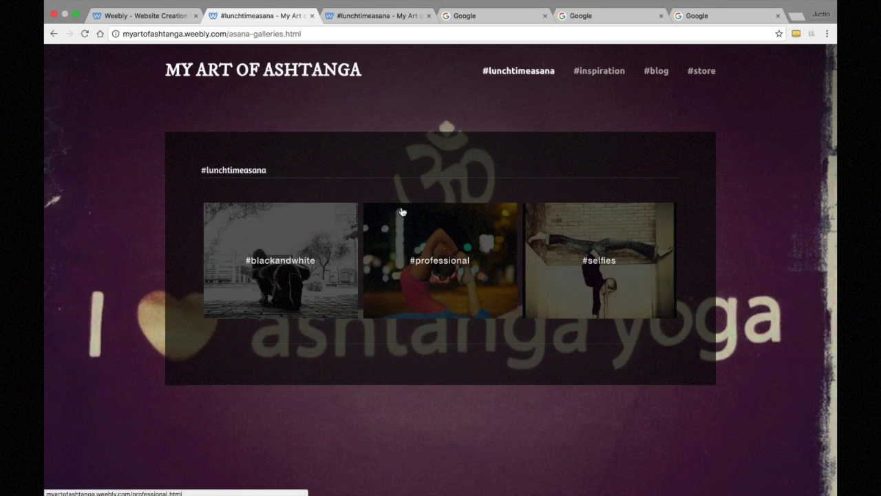
{"action": "left_click_drag", "start_coordinate": [229, 33], "coordinate": [303, 32]}
{"action": "left_click", "coordinate": [303, 33]}
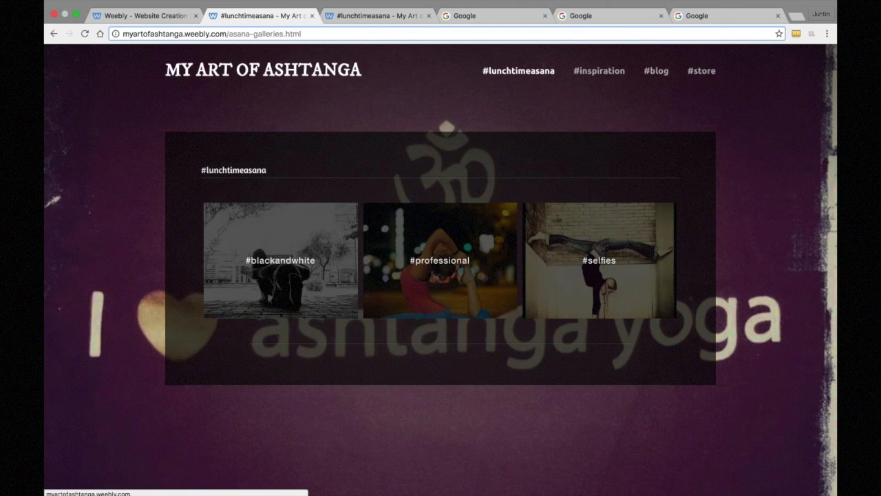
{"action": "left_click", "coordinate": [167, 19]}
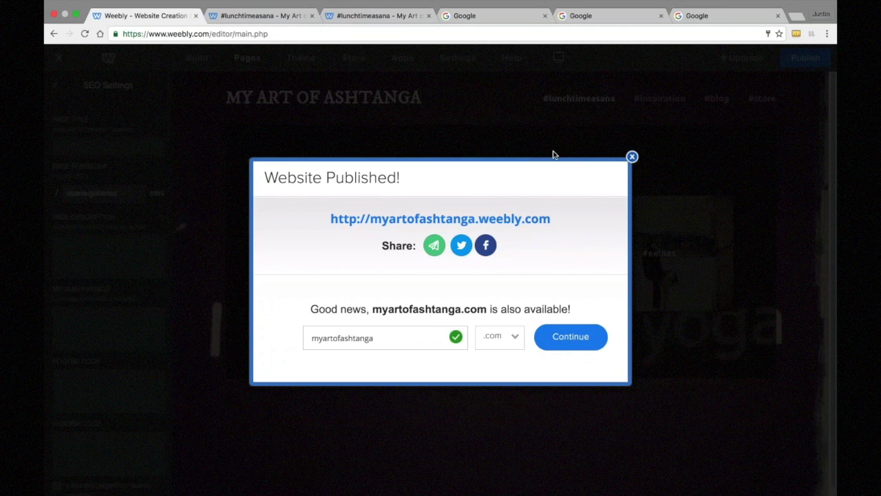
{"action": "left_click", "coordinate": [631, 157]}
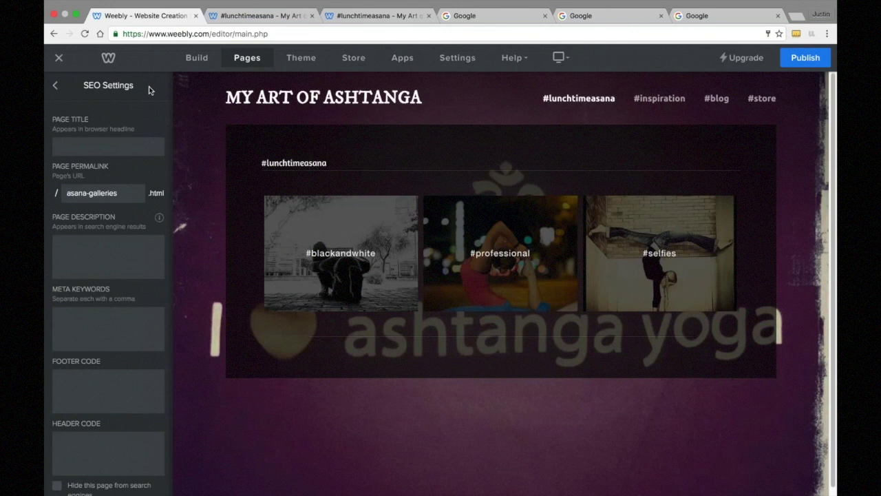
{"action": "left_click", "coordinate": [57, 85]}
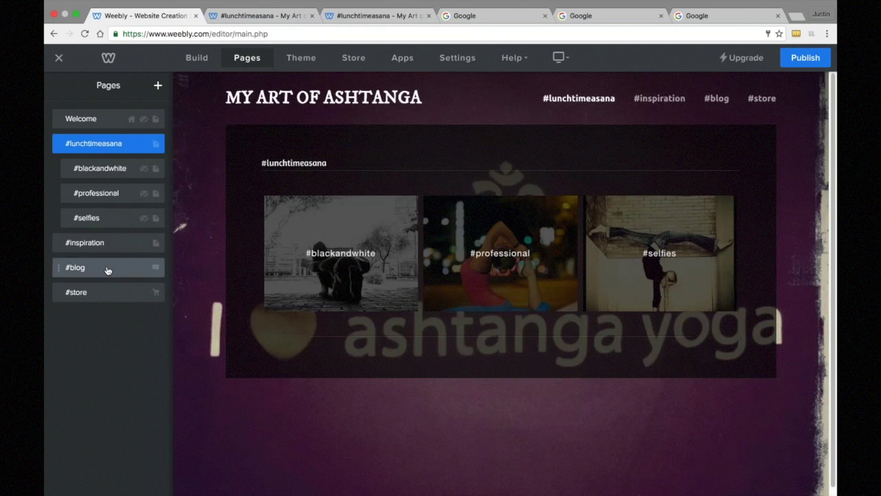
Open the #blog page's SEO Settings and permalink, then start a new blog post.
{"action": "left_click", "coordinate": [107, 270]}
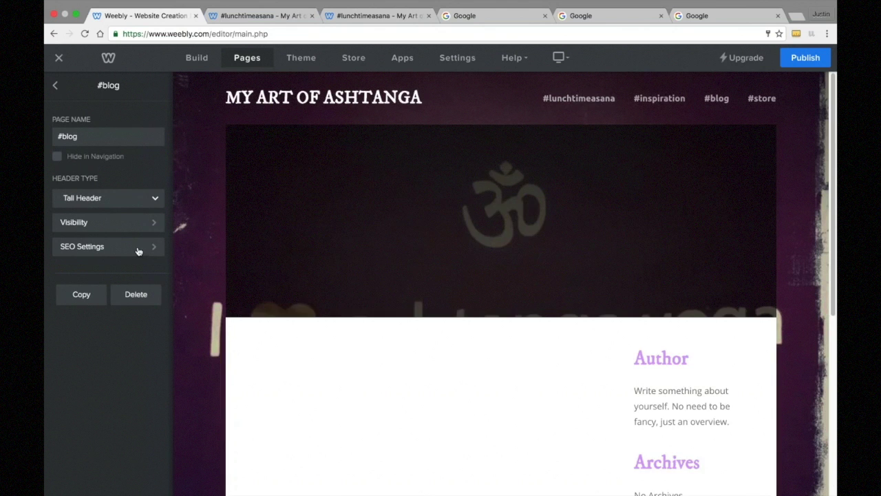
{"action": "left_click", "coordinate": [139, 251]}
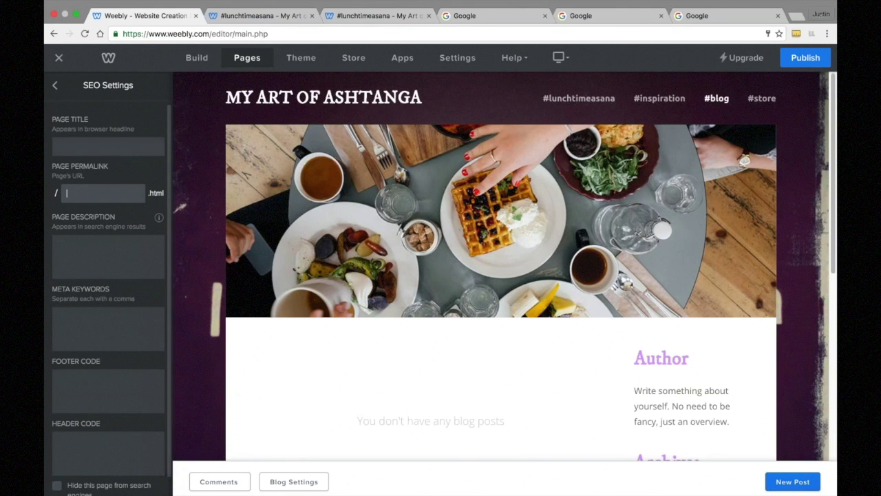
{"action": "left_click", "coordinate": [55, 86]}
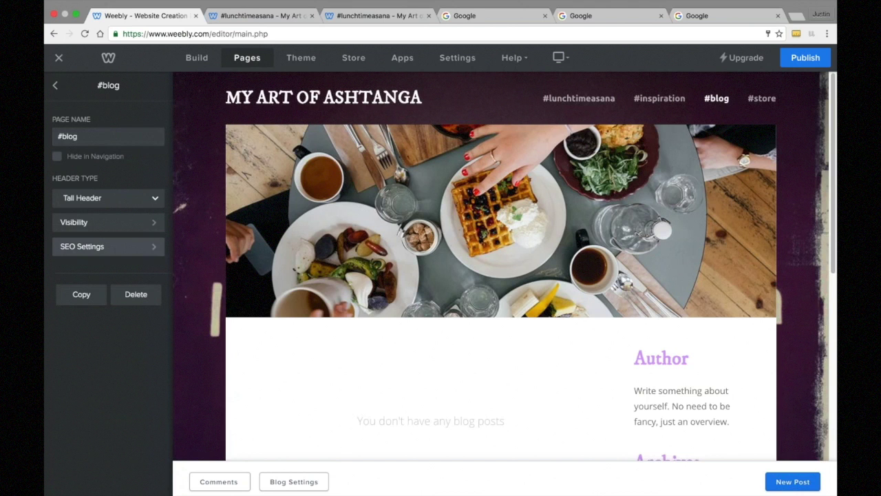
{"action": "left_click", "coordinate": [110, 247]}
{"action": "left_click", "coordinate": [124, 192]}
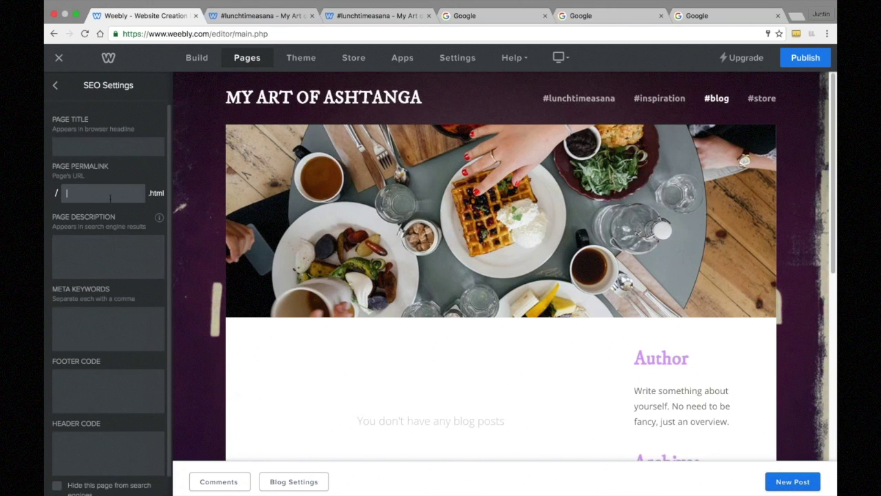
{"action": "scroll", "coordinate": [110, 198], "scroll_direction": "down", "scroll_amount": 1}
{"action": "scroll", "coordinate": [500, 329], "scroll_direction": "down", "scroll_amount": 2}
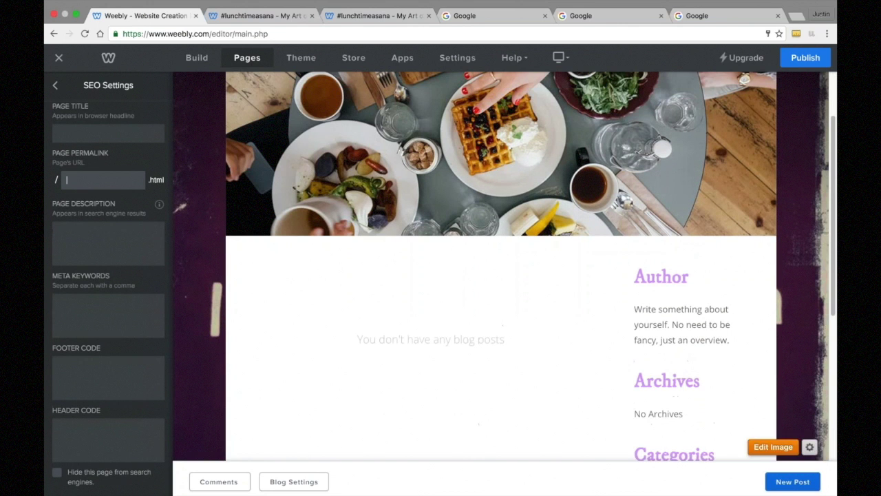
{"action": "left_click", "coordinate": [792, 481]}
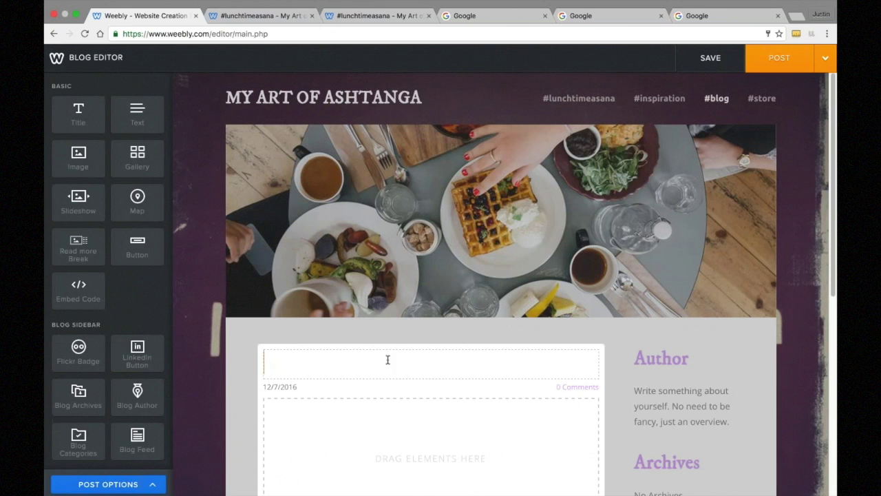
Title the new blog post 'test' and publish it.
{"action": "type", "text": "test"}
{"action": "left_click_drag", "start_coordinate": [78, 113], "coordinate": [433, 400]}
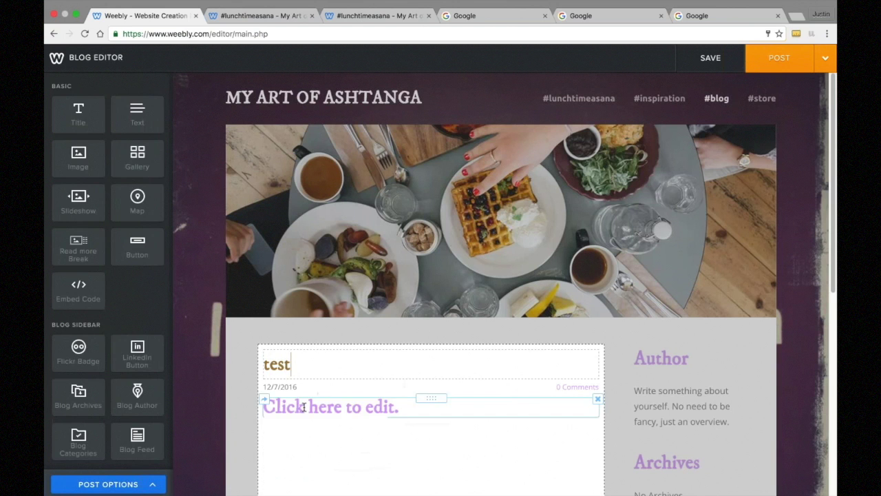
{"action": "left_click", "coordinate": [350, 406]}
{"action": "left_click", "coordinate": [207, 397]}
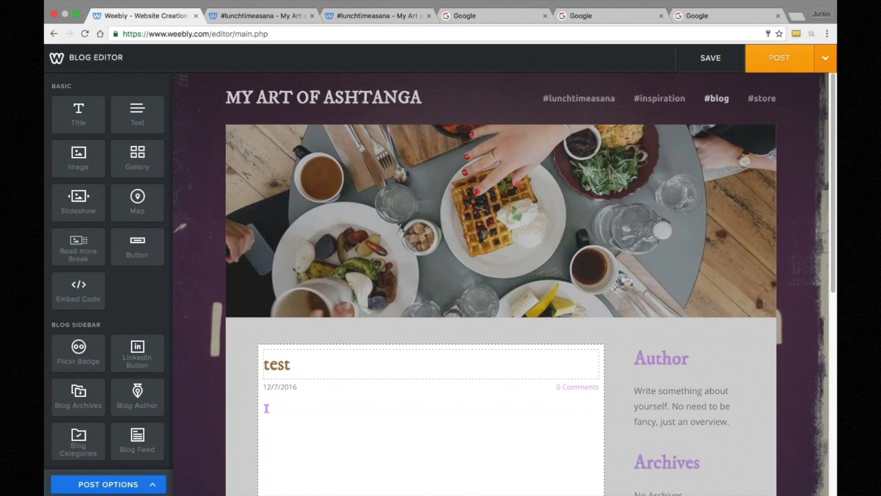
{"action": "left_click", "coordinate": [778, 58]}
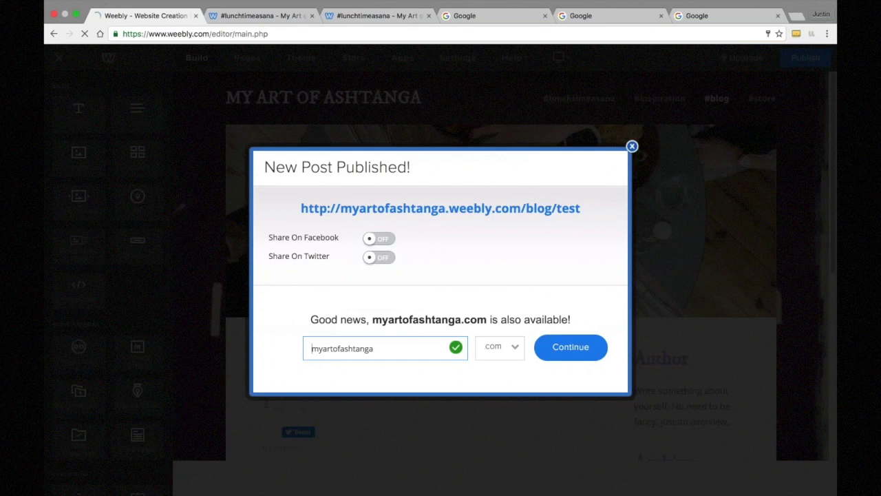
Confirm the published post loads live at the /blog/test address.
{"action": "left_click", "coordinate": [361, 206]}
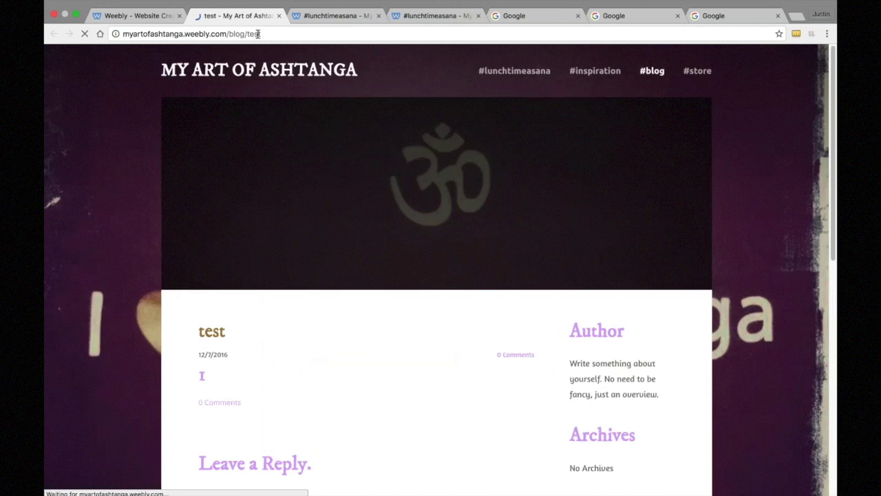
{"action": "double_click", "coordinate": [259, 33]}
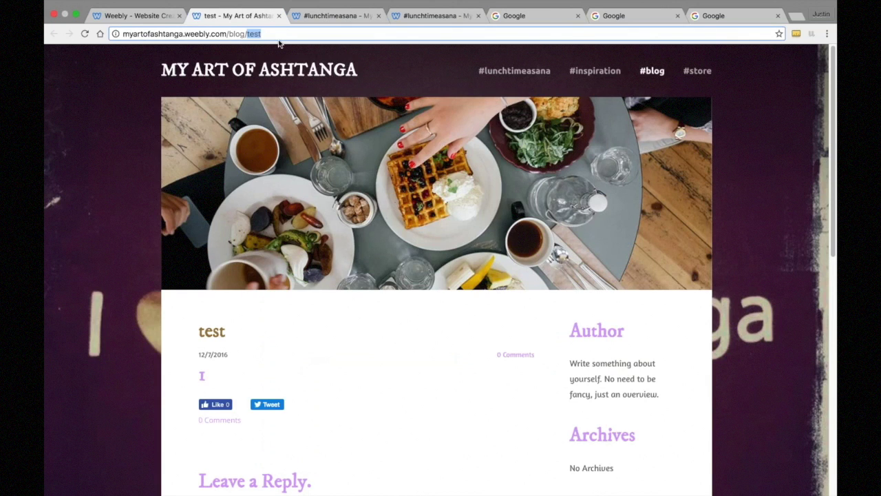
{"action": "double_click", "coordinate": [237, 34]}
{"action": "double_click", "coordinate": [254, 33]}
{"action": "left_click", "coordinate": [138, 15]}
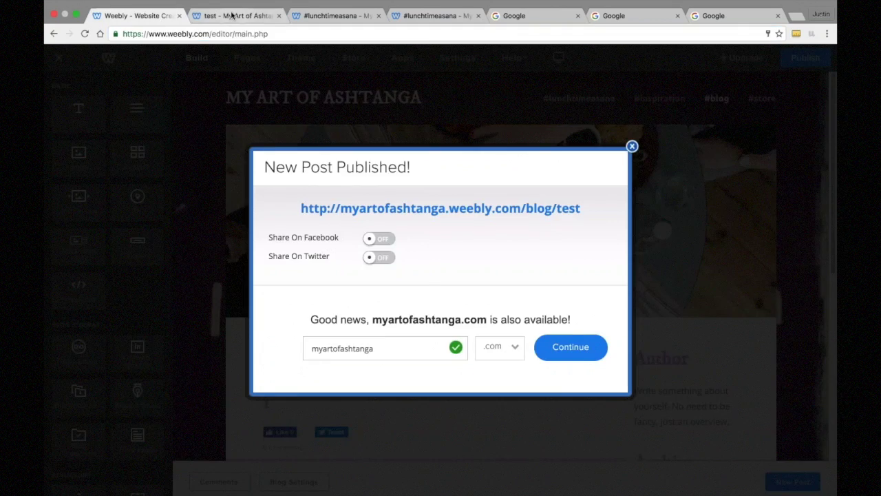
{"action": "left_click", "coordinate": [234, 15]}
{"action": "double_click", "coordinate": [236, 34]}
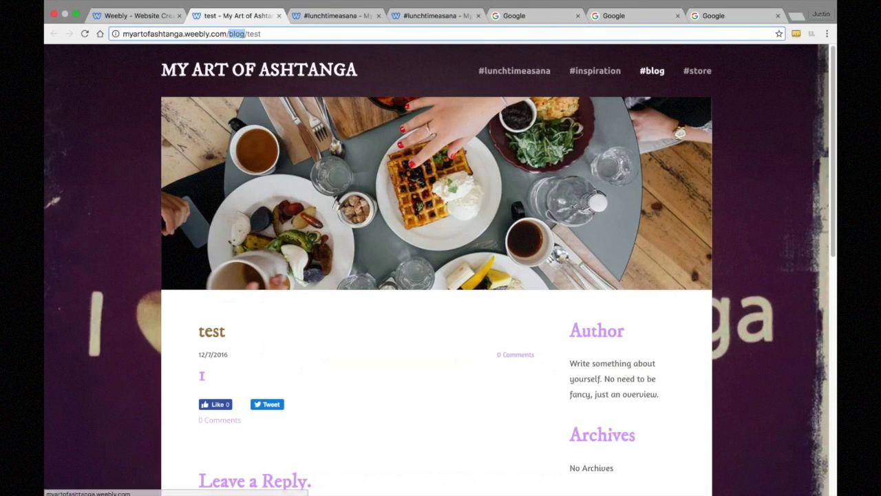
{"action": "left_click", "coordinate": [141, 16]}
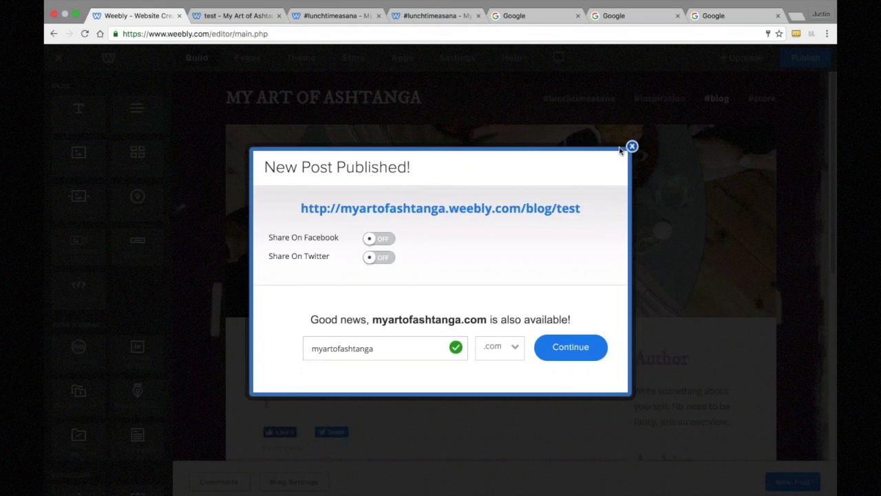
Dismiss the published notice and reopen the test post in the Blog Editor.
{"action": "left_click", "coordinate": [631, 147]}
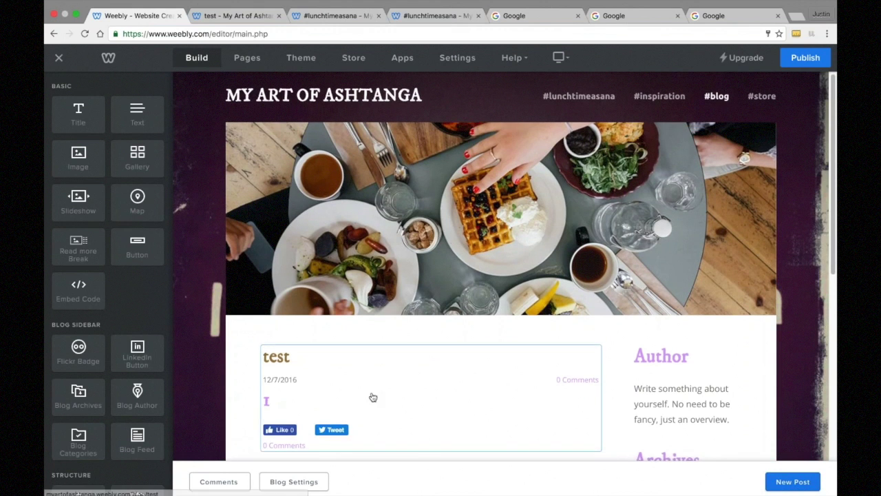
{"action": "scroll", "coordinate": [360, 362], "scroll_direction": "down", "scroll_amount": 1}
{"action": "left_click", "coordinate": [360, 329]}
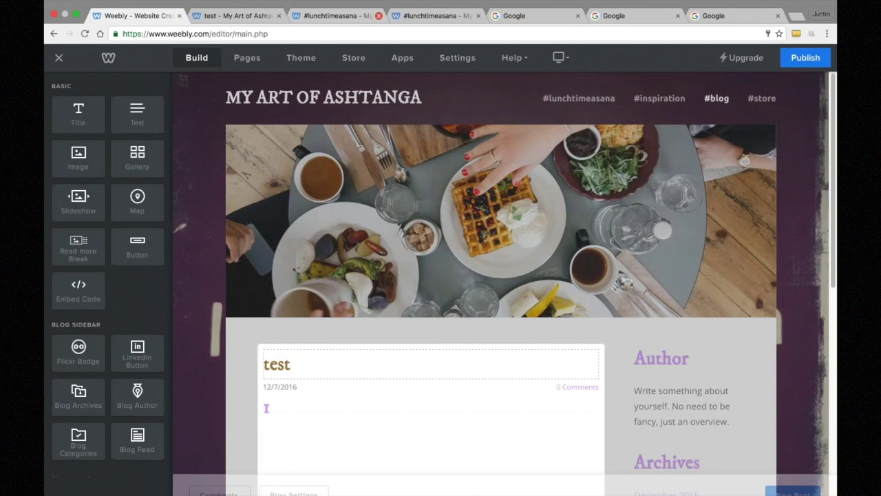
{"action": "left_click", "coordinate": [234, 15]}
{"action": "double_click", "coordinate": [252, 33]}
{"action": "left_click", "coordinate": [262, 34]}
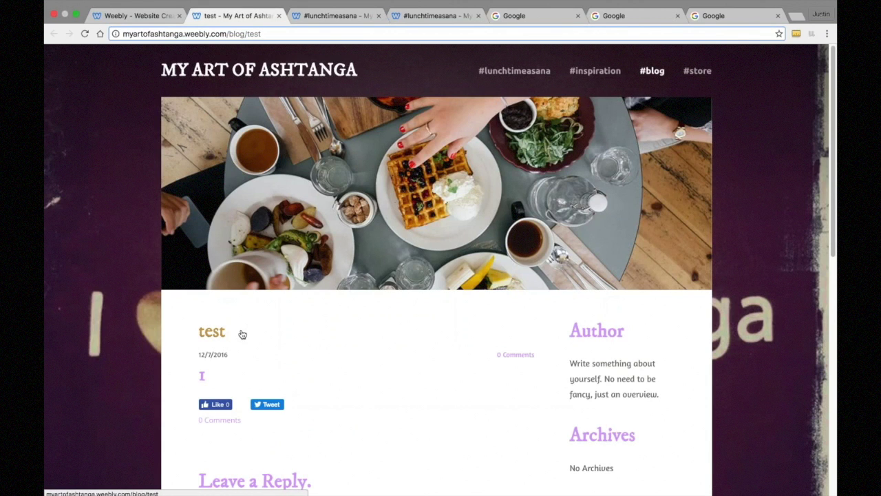
{"action": "left_click", "coordinate": [154, 16]}
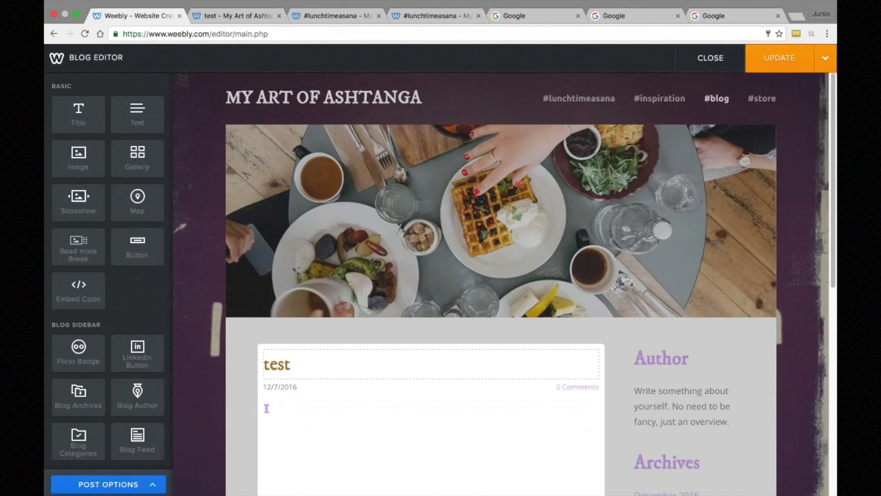
{"action": "left_click", "coordinate": [121, 486]}
Change the post's Advanced permalink from test to my-first-blog-post and republish it.
{"action": "left_click", "coordinate": [77, 219]}
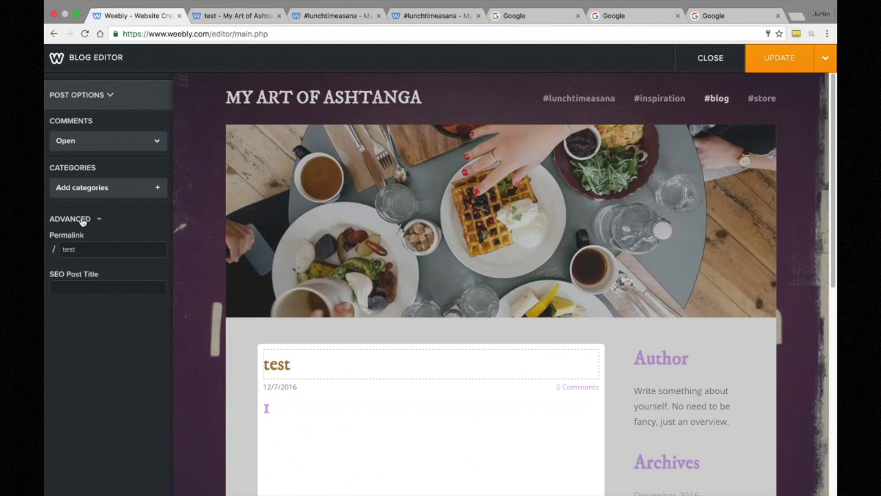
{"action": "key", "text": "super+a"}
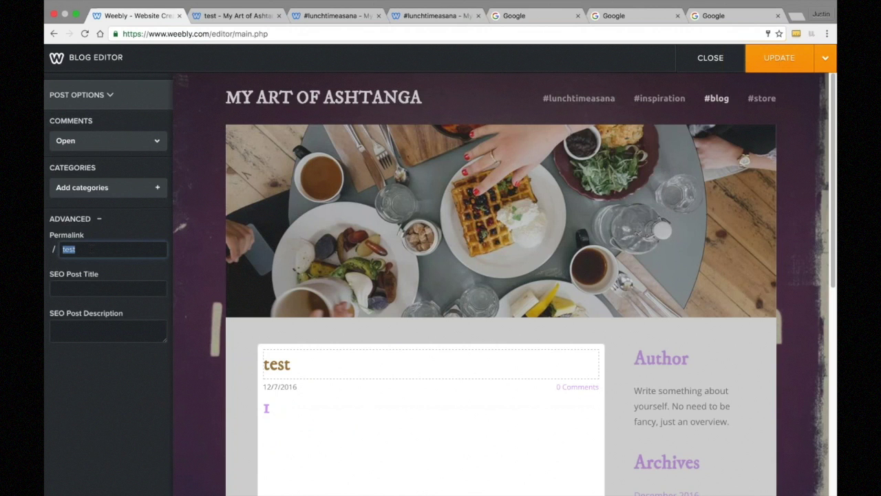
{"action": "type", "text": "My-first-blog-post"}
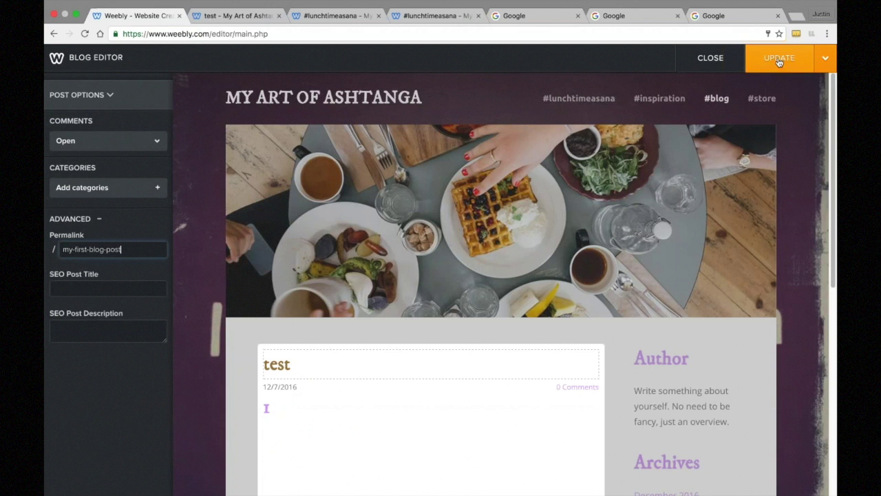
{"action": "left_click", "coordinate": [222, 168]}
{"action": "left_click", "coordinate": [782, 62]}
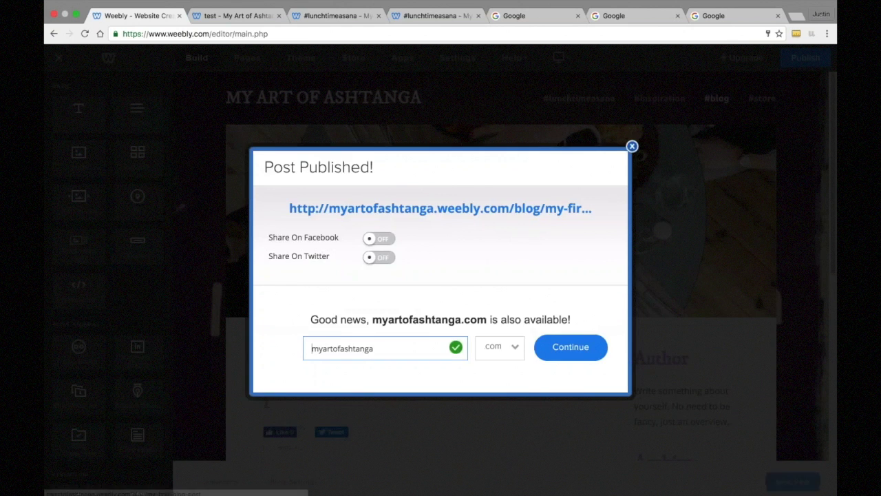
Verify the post now loads at /blog/my-first-blog-post and close the published notice.
{"action": "left_click", "coordinate": [504, 206]}
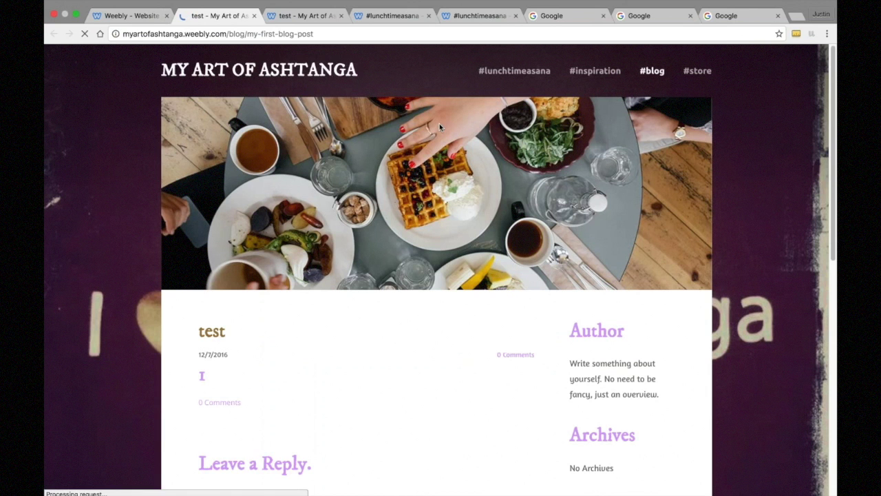
{"action": "left_click_drag", "start_coordinate": [246, 34], "coordinate": [320, 34]}
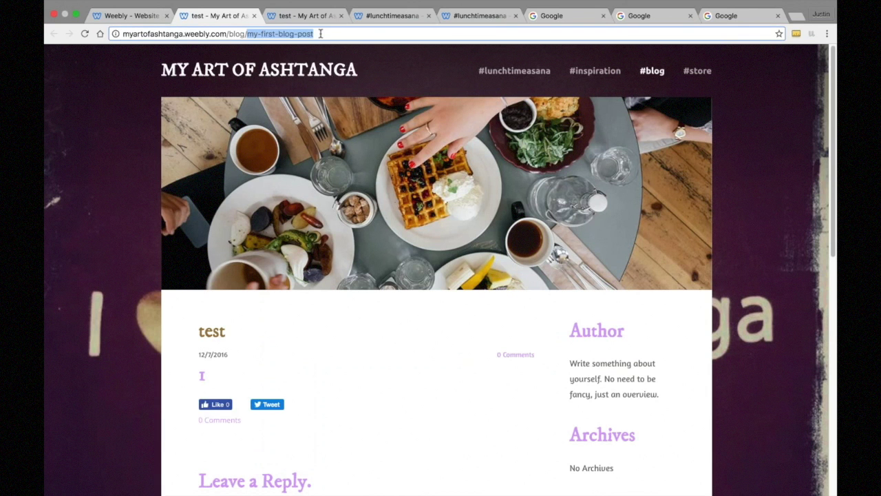
{"action": "left_click", "coordinate": [142, 20]}
{"action": "left_click", "coordinate": [629, 146]}
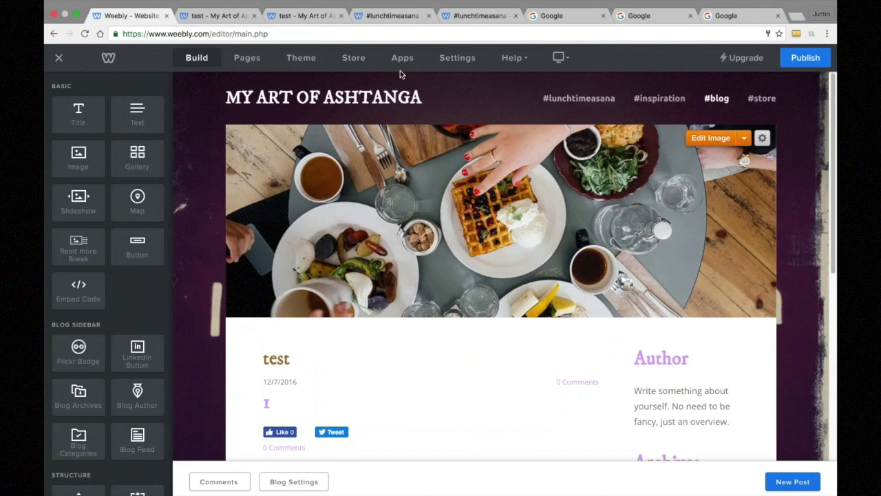
Open the Yoga Mats product from Store > Products for editing.
{"action": "left_click", "coordinate": [354, 58]}
{"action": "left_click", "coordinate": [115, 169]}
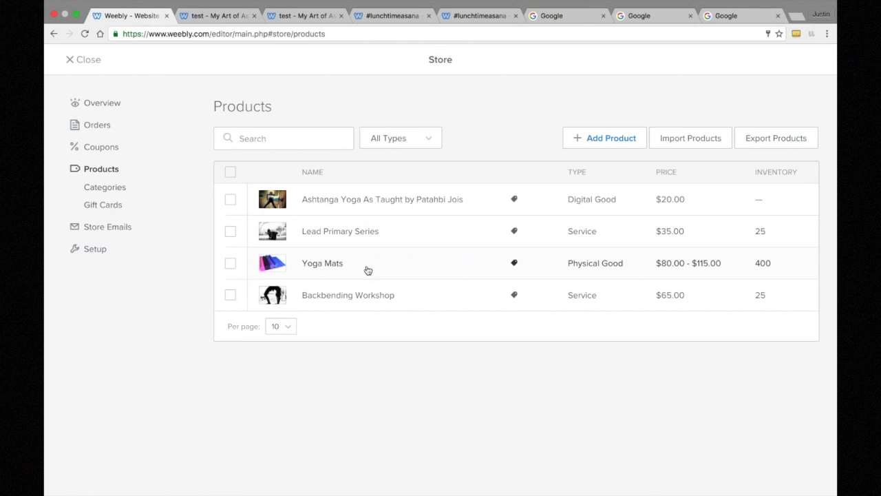
{"action": "left_click", "coordinate": [367, 270]}
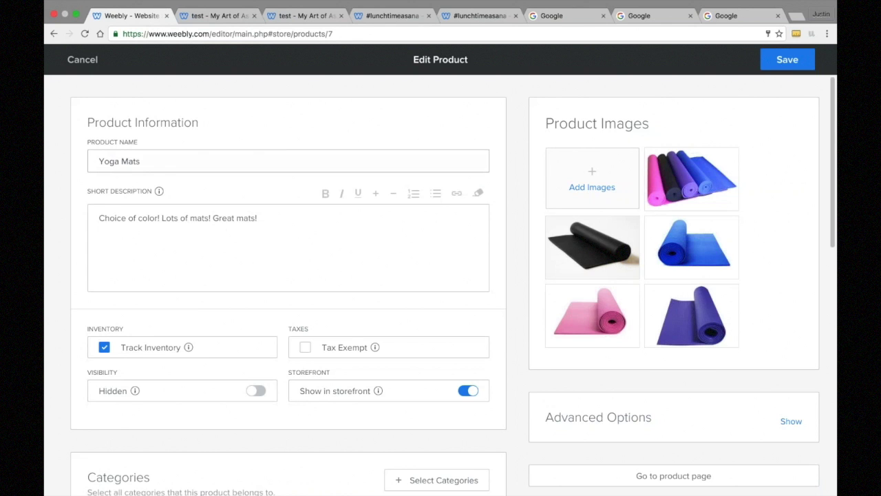
Inspect the live Yoga Mats store page and its long random /store/p7/ address.
{"action": "left_click", "coordinate": [219, 16]}
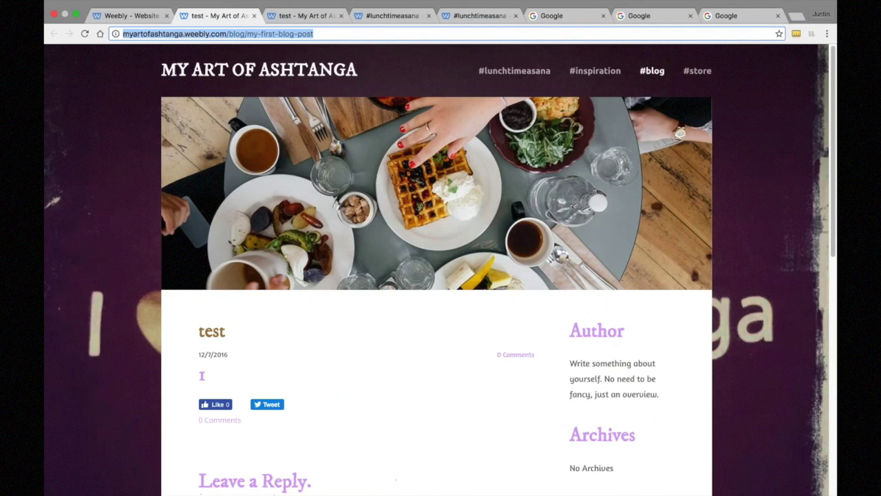
{"action": "left_click", "coordinate": [709, 68]}
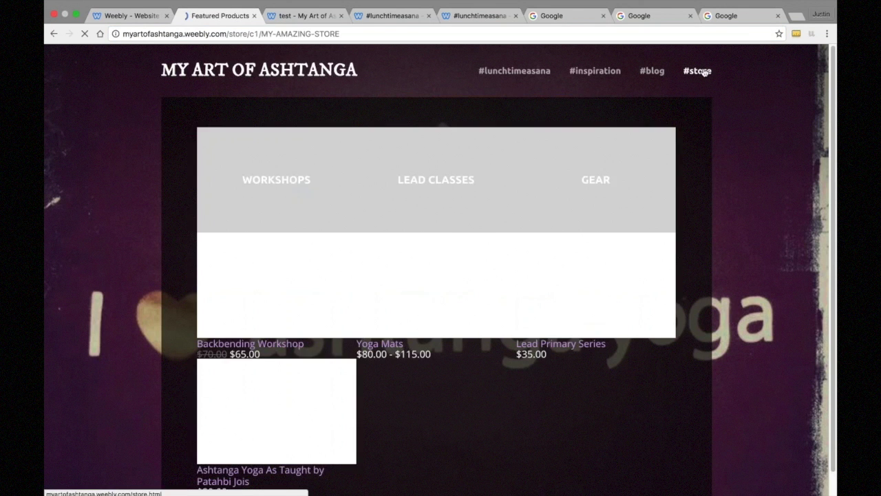
{"action": "left_click", "coordinate": [420, 283]}
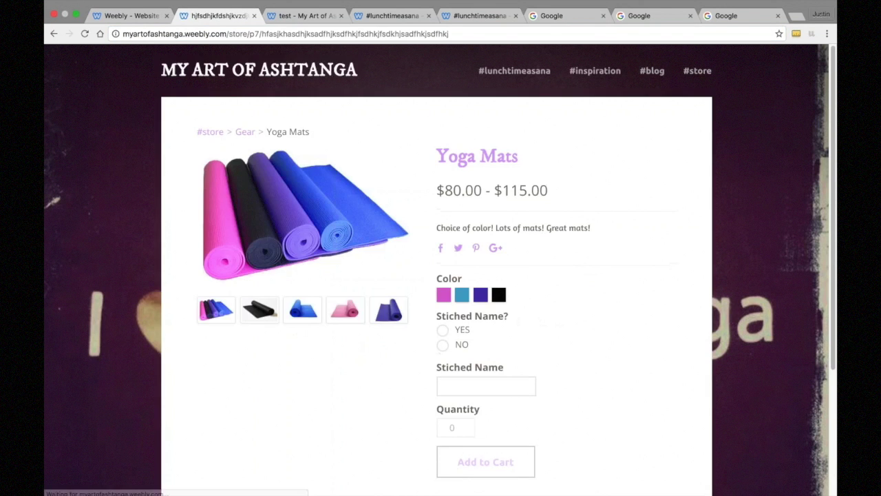
{"action": "scroll", "coordinate": [616, 262], "scroll_direction": "down", "scroll_amount": 1}
{"action": "scroll", "coordinate": [616, 263], "scroll_direction": "up", "scroll_amount": 1}
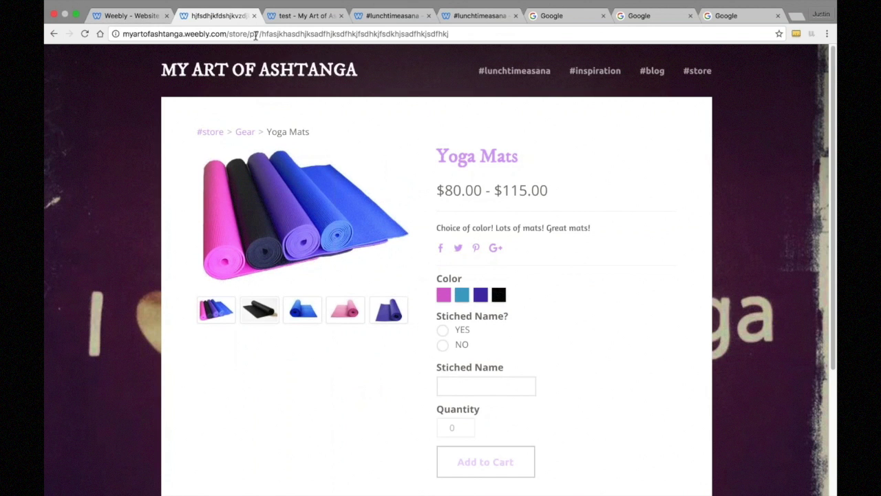
{"action": "left_click_drag", "start_coordinate": [261, 33], "coordinate": [464, 33]}
{"action": "left_click", "coordinate": [467, 33]}
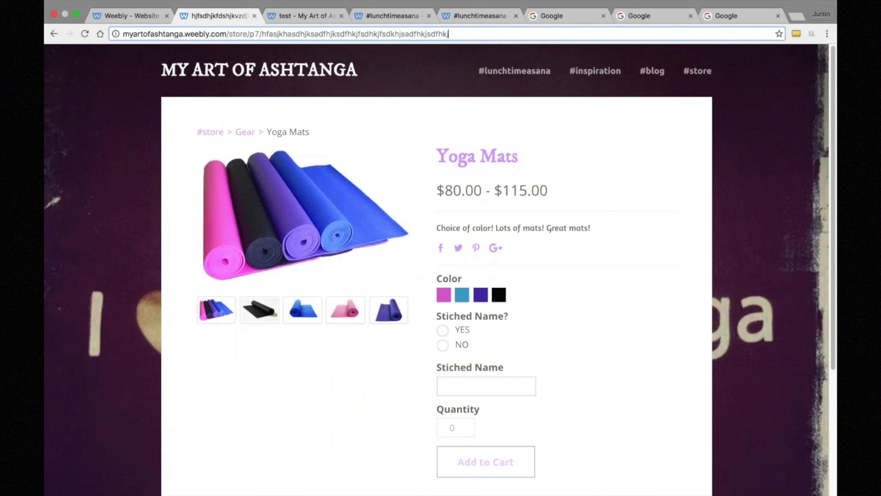
{"action": "left_click", "coordinate": [352, 33]}
{"action": "double_click", "coordinate": [353, 33]}
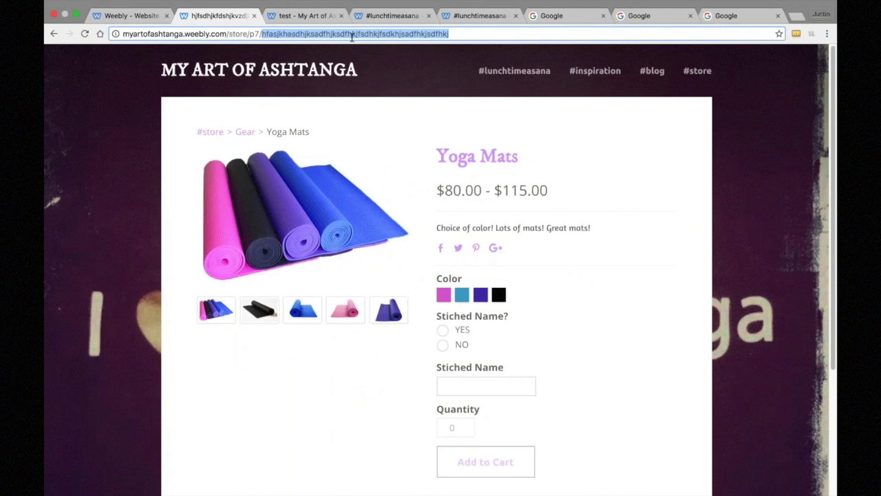
{"action": "left_click_drag", "start_coordinate": [353, 33], "coordinate": [261, 33]}
{"action": "left_click", "coordinate": [131, 16]}
{"action": "scroll", "coordinate": [784, 369], "scroll_direction": "down", "scroll_amount": 2}
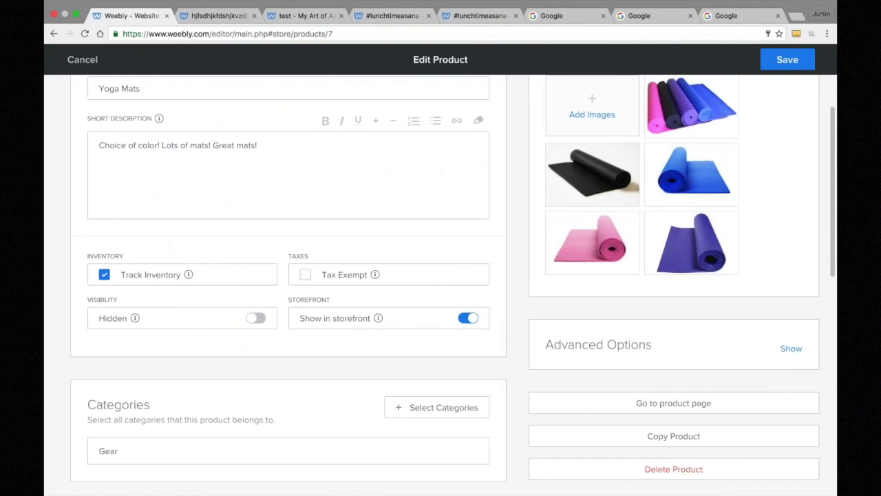
Clear the random SEO page title, set permalink yoga-mats-four-colors, and save the product.
{"action": "left_click", "coordinate": [791, 348]}
{"action": "scroll", "coordinate": [791, 348], "scroll_direction": "down", "scroll_amount": 2}
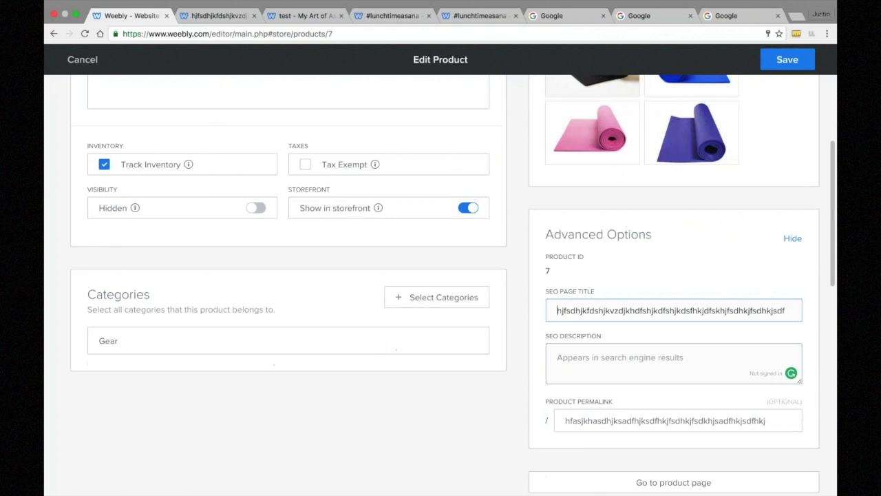
{"action": "key", "text": "super+a"}
{"action": "key", "text": "BackSpace"}
{"action": "left_click", "coordinate": [629, 420]}
{"action": "key", "text": "super+a"}
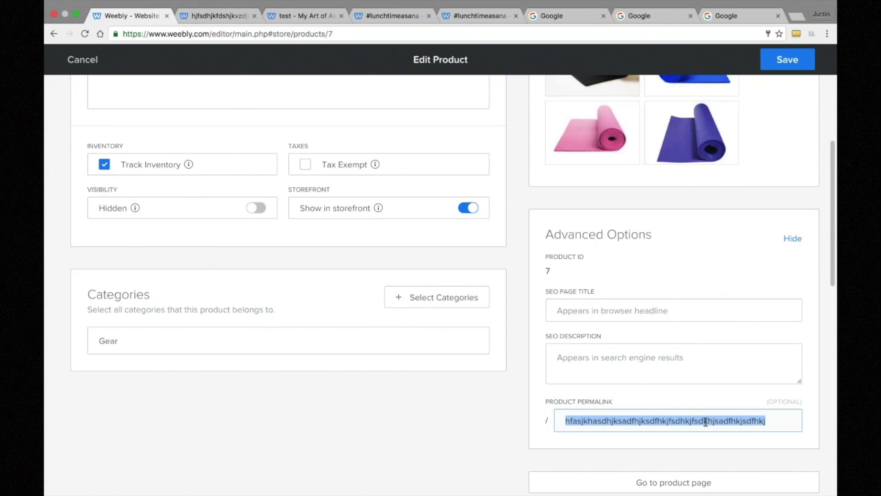
{"action": "type", "text": "yoga-ma"}
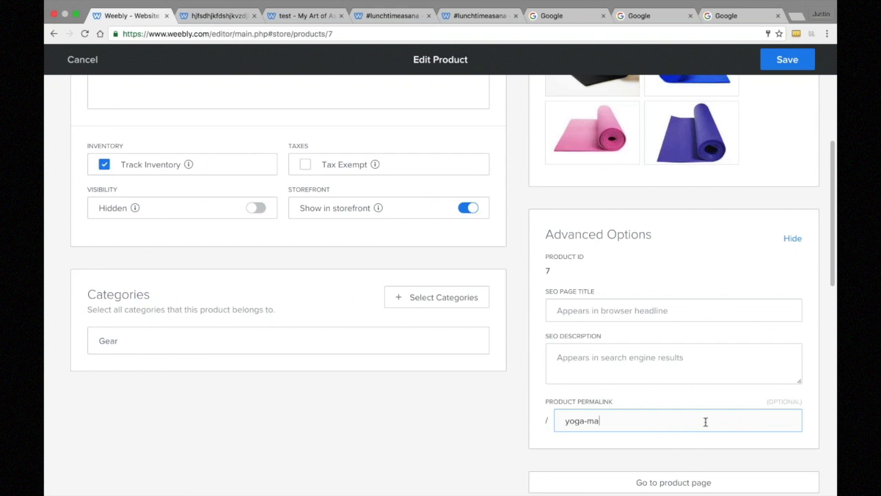
{"action": "type", "text": "ts-four-colors"}
{"action": "left_click", "coordinate": [787, 59]}
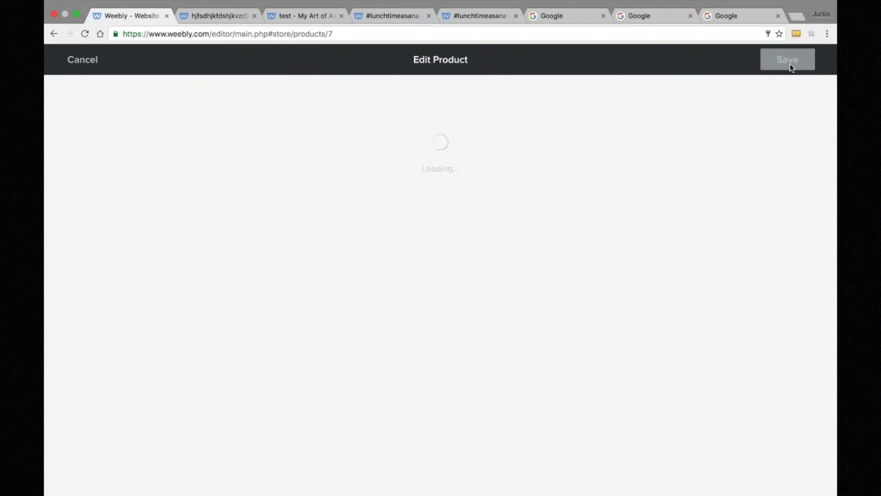
Confirm via Gear that Yoga Mats loads live at /store/p7/yoga-mats-four-colors.
{"action": "key", "text": "ctrl+Tab"}
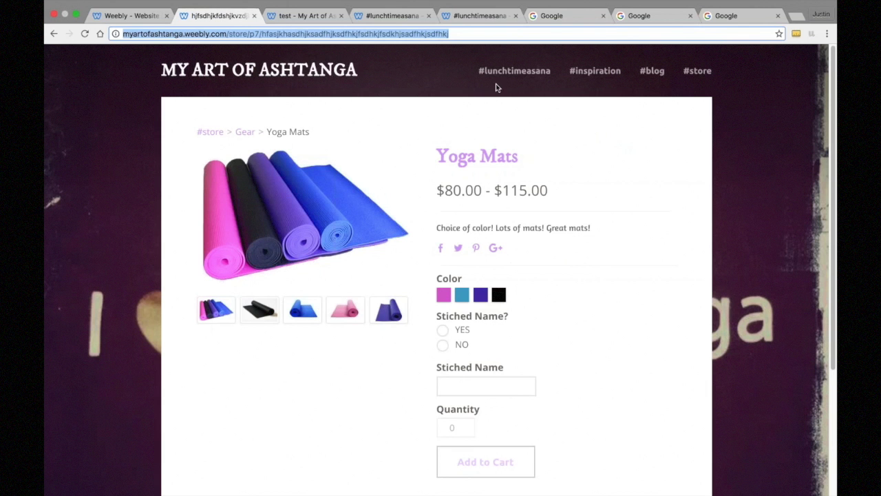
{"action": "left_click", "coordinate": [245, 133]}
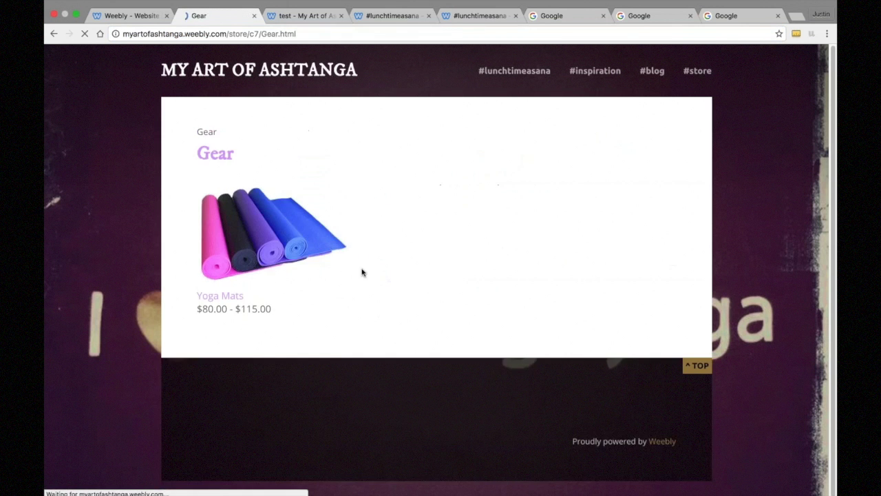
{"action": "left_click", "coordinate": [290, 235]}
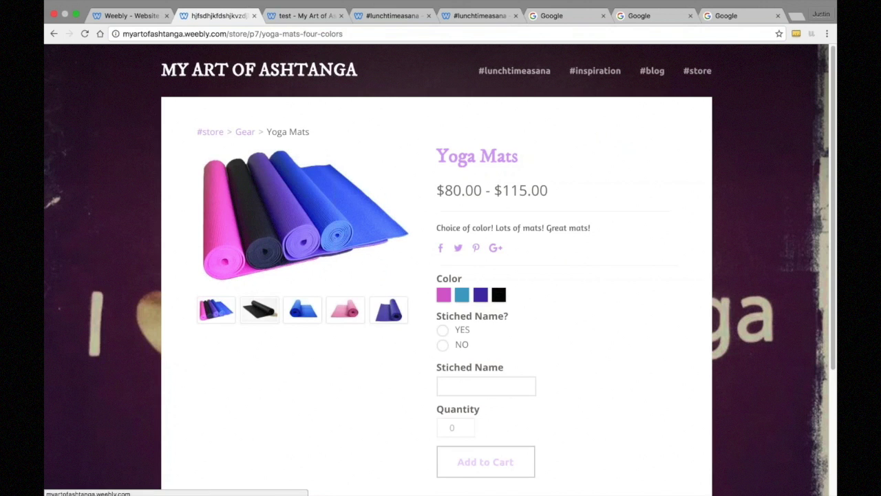
{"action": "left_click_drag", "start_coordinate": [261, 33], "coordinate": [343, 34]}
{"action": "left_click", "coordinate": [345, 33]}
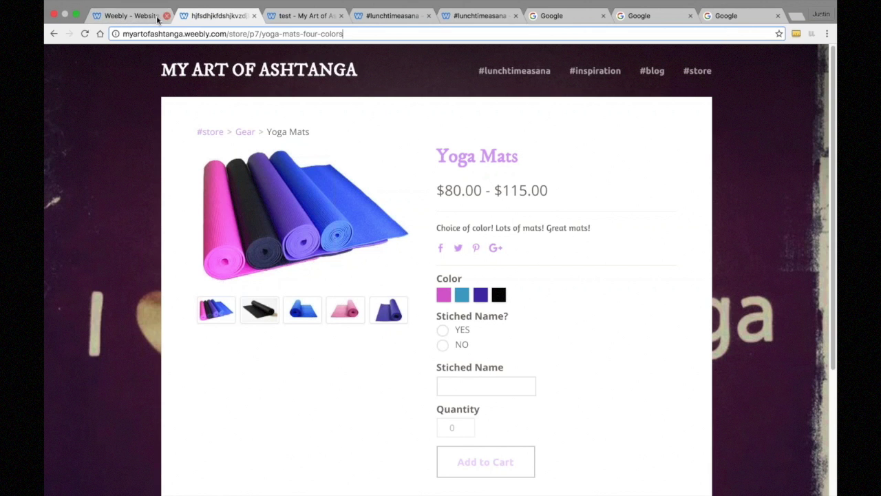
{"action": "left_click", "coordinate": [262, 34]}
{"action": "left_click", "coordinate": [344, 33]}
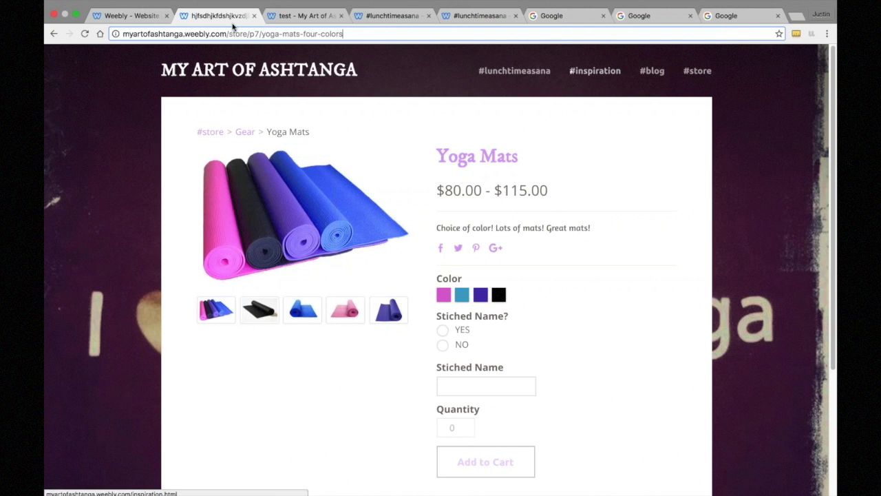
{"action": "left_click", "coordinate": [139, 16]}
Close the Store panel discarding changes, and open the #inspiration page's SEO Settings.
{"action": "left_click", "coordinate": [88, 62]}
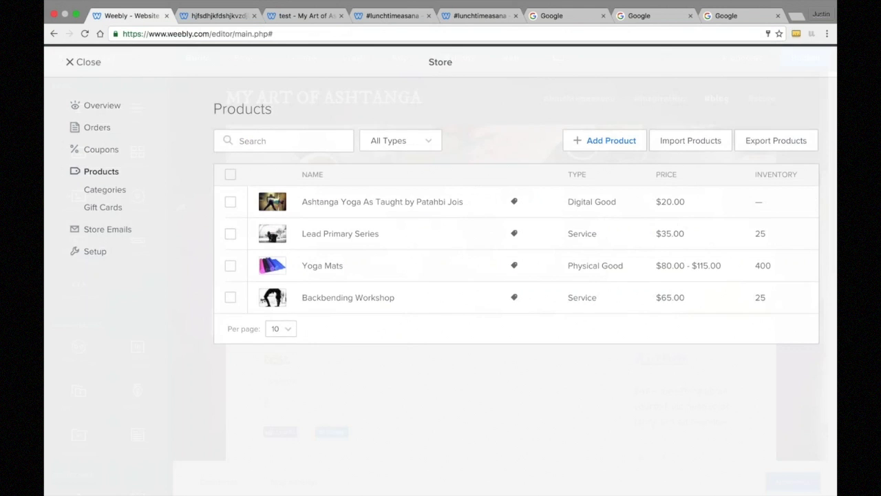
{"action": "left_click", "coordinate": [246, 57]}
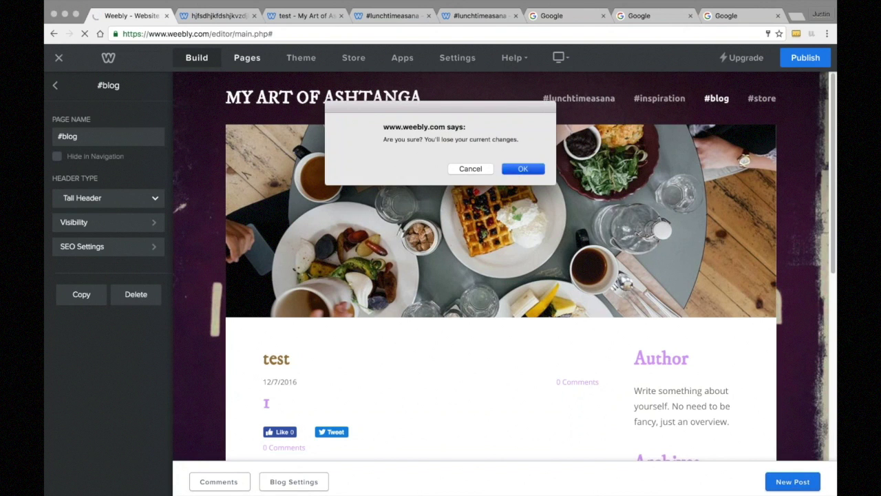
{"action": "left_click", "coordinate": [523, 169]}
{"action": "left_click", "coordinate": [56, 85]}
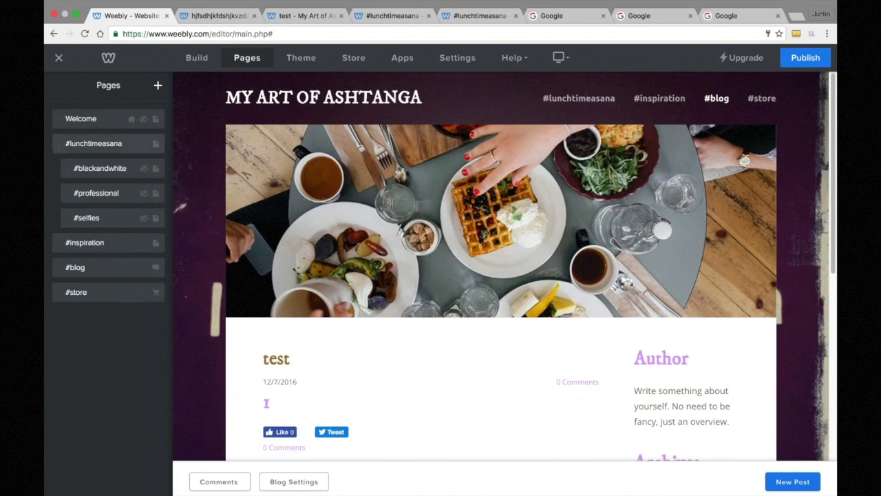
{"action": "left_click", "coordinate": [102, 241]}
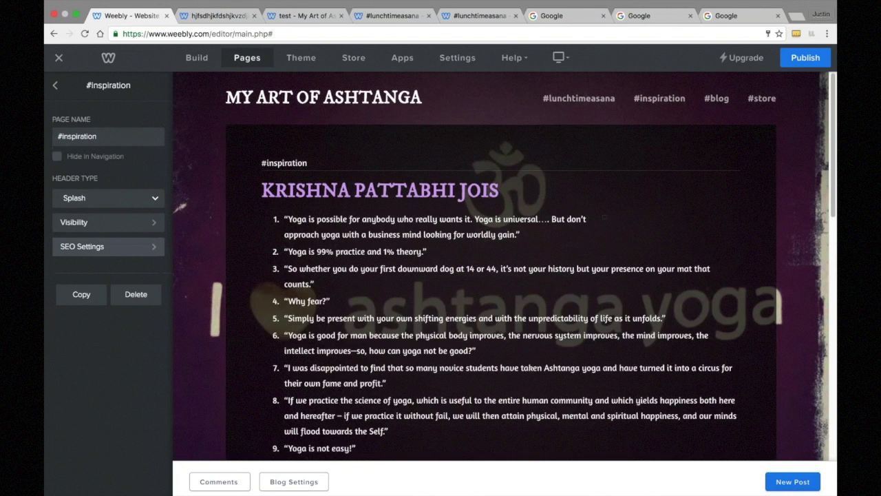
{"action": "left_click", "coordinate": [104, 245]}
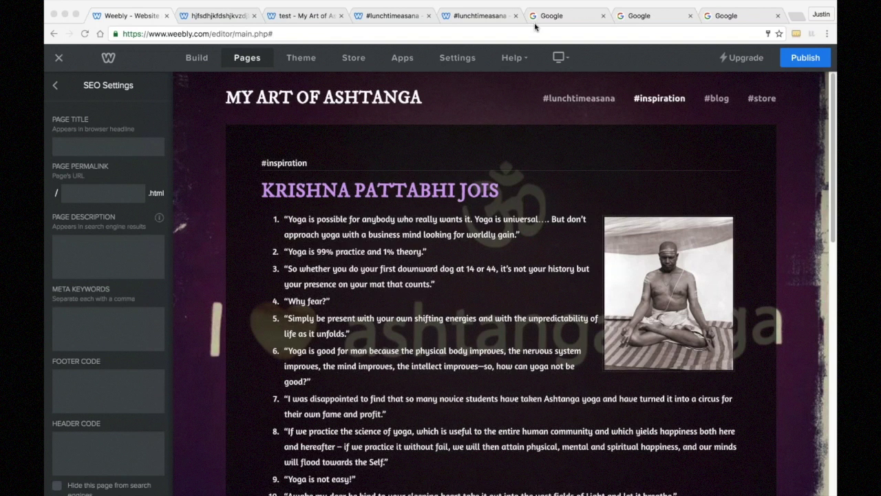
{"action": "left_click", "coordinate": [558, 20]}
Search Google for 'ashtanga yoga'.
{"action": "left_click", "coordinate": [333, 225]}
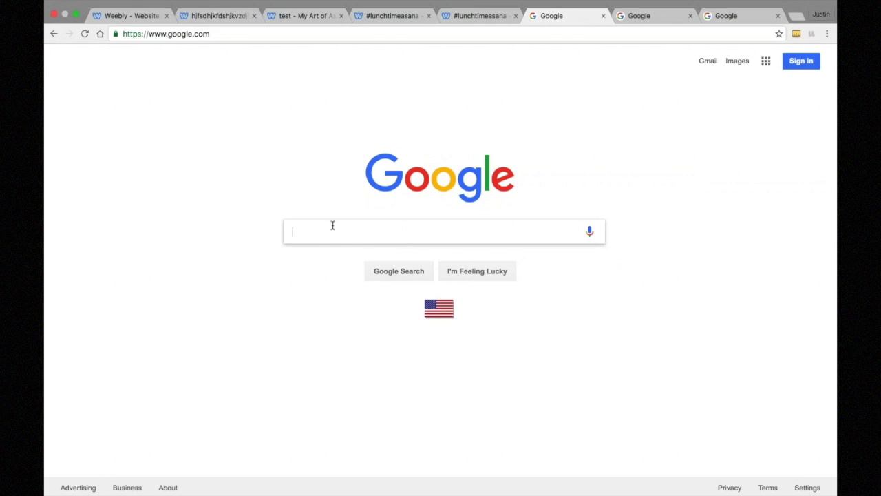
{"action": "type", "text": "asht"}
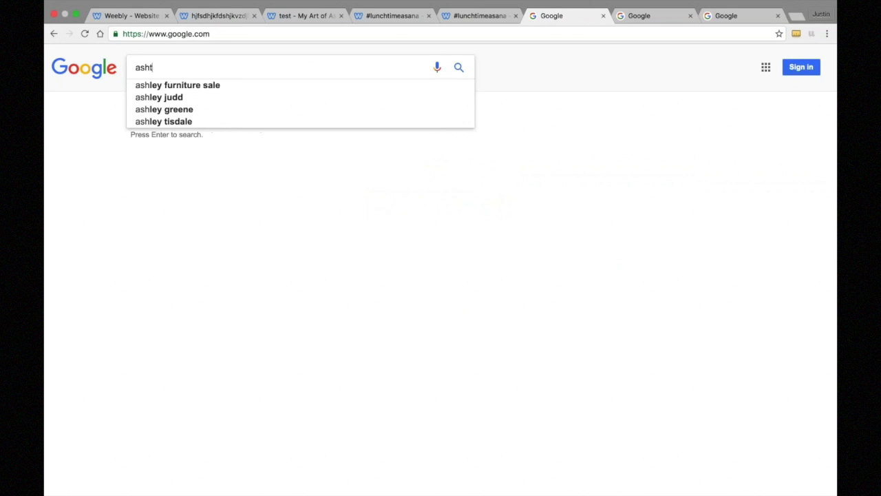
{"action": "type", "text": "anga yoga"}
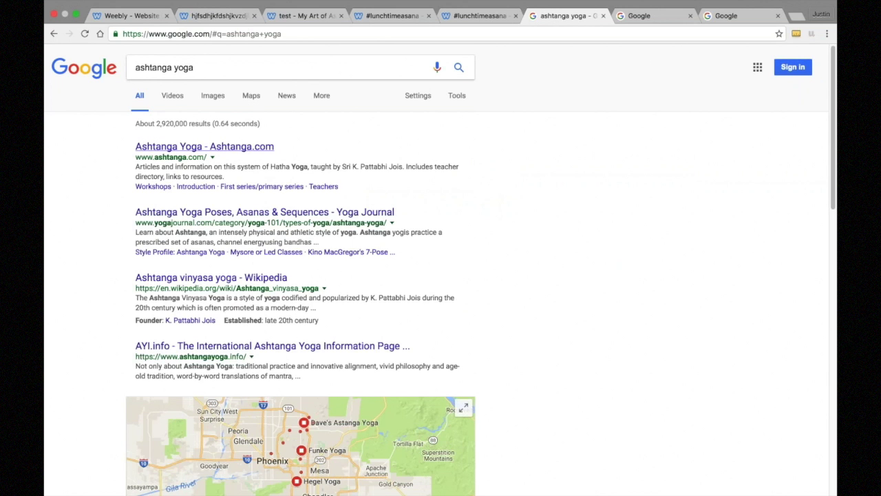
Highlight the Ashtanga.com and Yoga Journal result titles to study their wording.
{"action": "left_click_drag", "start_coordinate": [283, 147], "coordinate": [135, 147]}
{"action": "left_click_drag", "start_coordinate": [395, 212], "coordinate": [131, 204]}
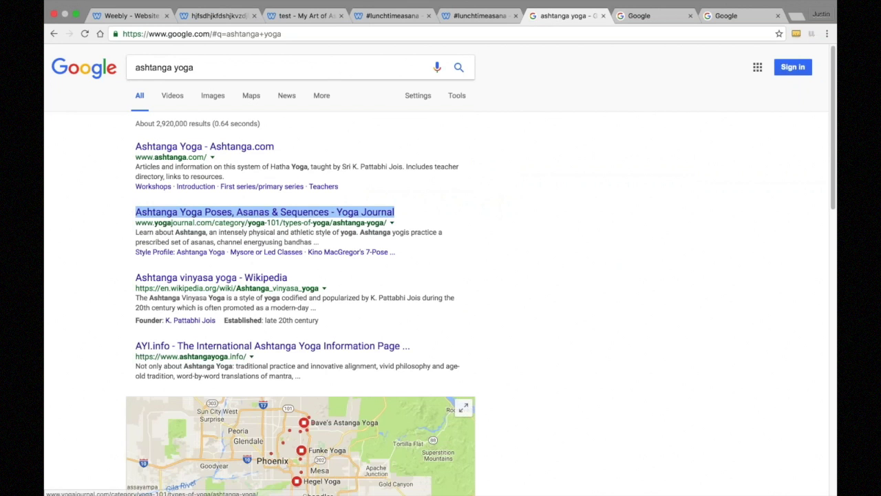
{"action": "left_click_drag", "start_coordinate": [423, 211], "coordinate": [135, 212]}
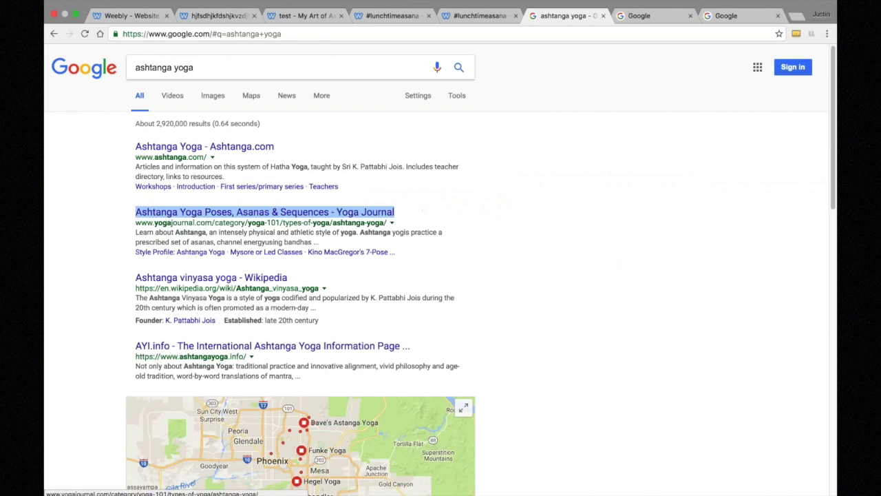
{"action": "left_click", "coordinate": [344, 246]}
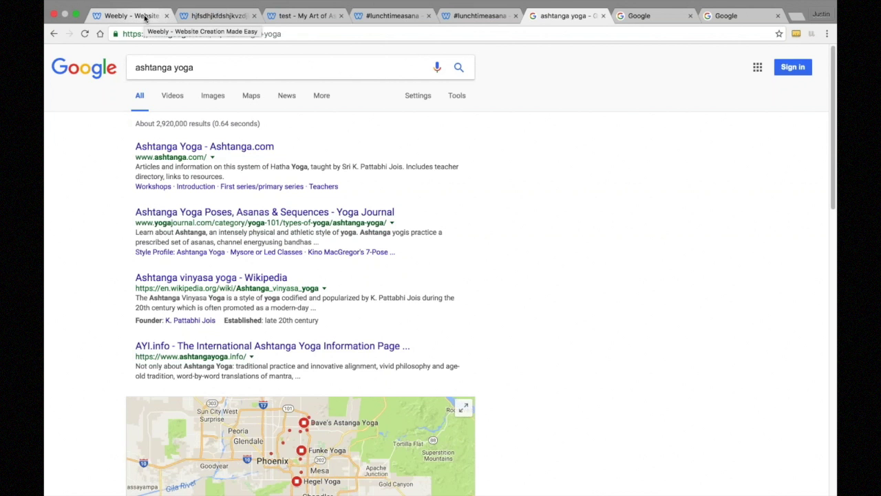
{"action": "left_click", "coordinate": [145, 18]}
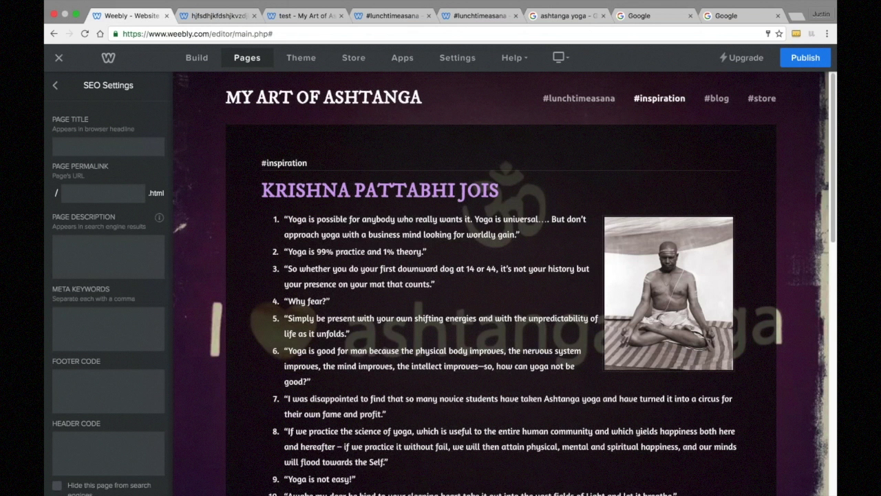
{"action": "left_click", "coordinate": [458, 58]}
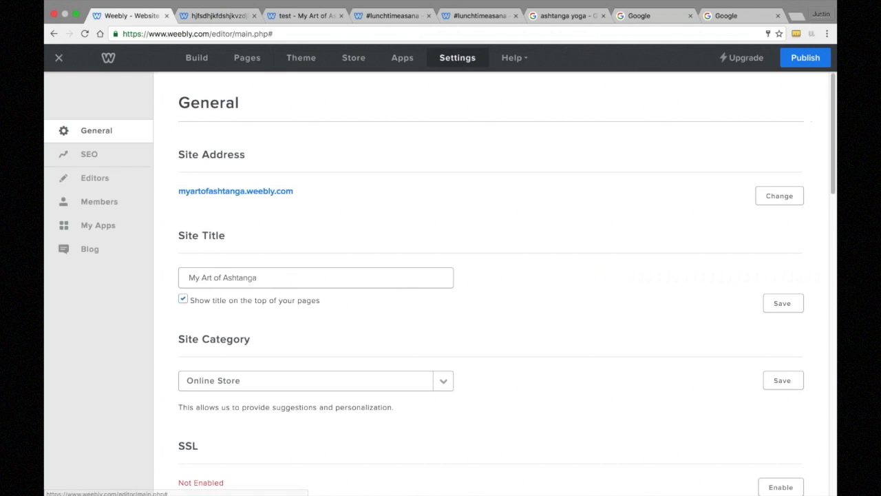
{"action": "left_click", "coordinate": [114, 157]}
{"action": "left_click", "coordinate": [108, 132]}
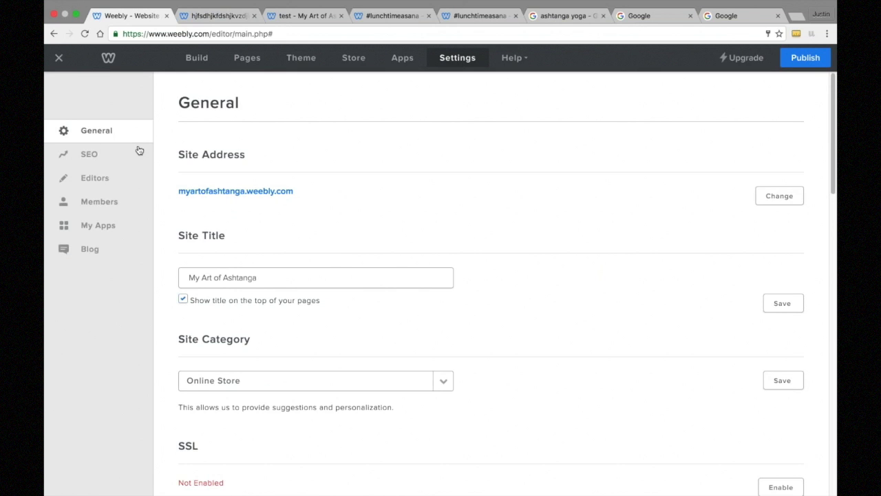
{"action": "left_click_drag", "start_coordinate": [176, 234], "coordinate": [240, 235]}
{"action": "triple_click", "coordinate": [270, 275]}
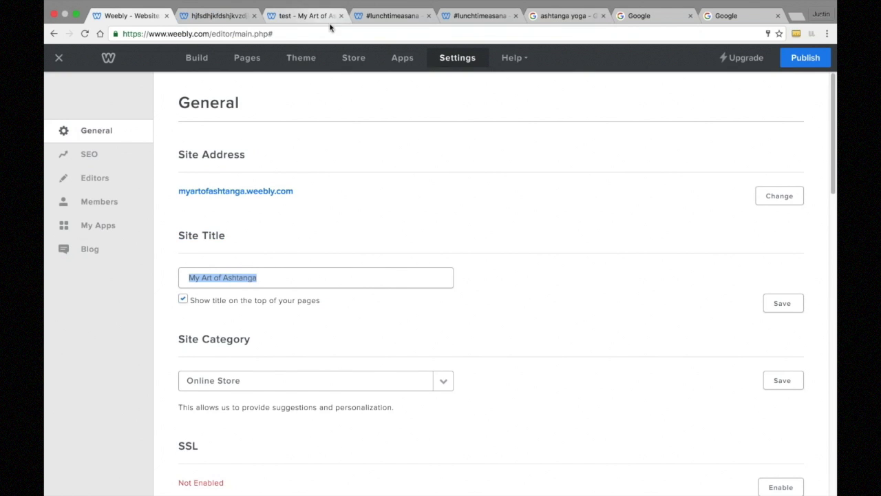
{"action": "left_click", "coordinate": [564, 16]}
{"action": "left_click_drag", "start_coordinate": [135, 277], "coordinate": [237, 277]}
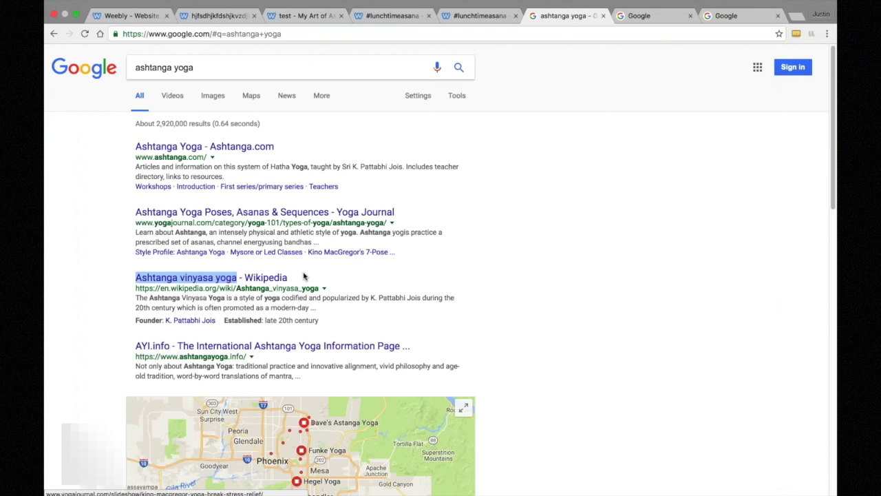
{"action": "left_click_drag", "start_coordinate": [395, 213], "coordinate": [334, 215]}
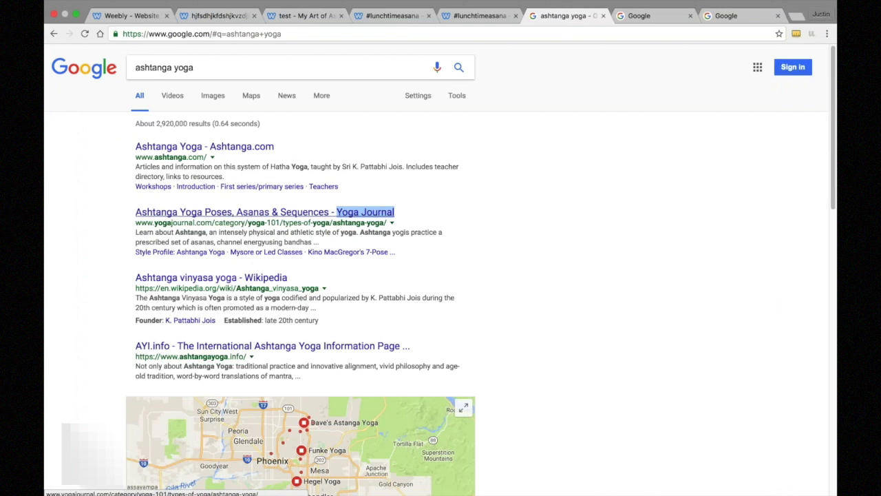
{"action": "left_click_drag", "start_coordinate": [275, 146], "coordinate": [210, 147]}
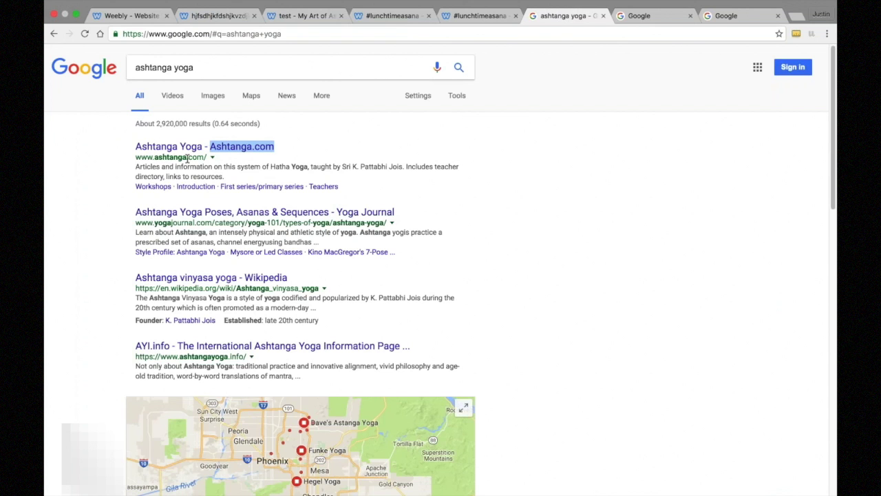
{"action": "left_click", "coordinate": [140, 15]}
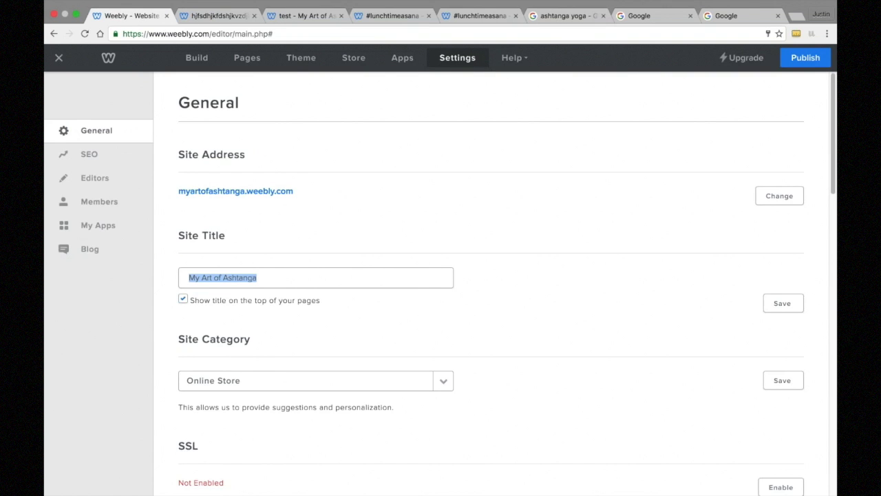
{"action": "key", "text": "super+Tab"}
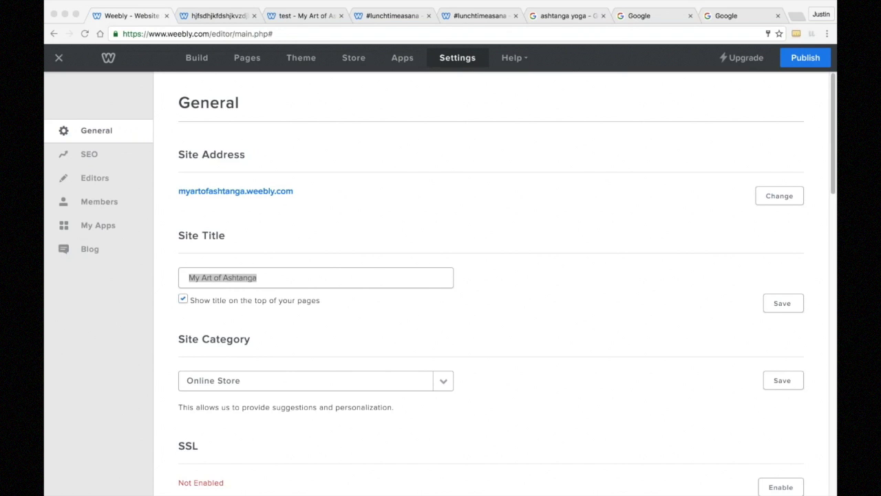
{"action": "left_click", "coordinate": [206, 278]}
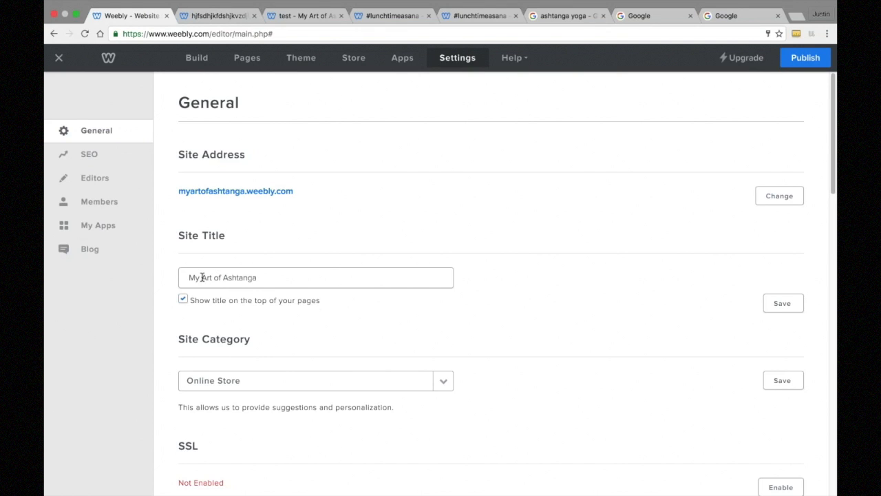
{"action": "left_click", "coordinate": [784, 305]}
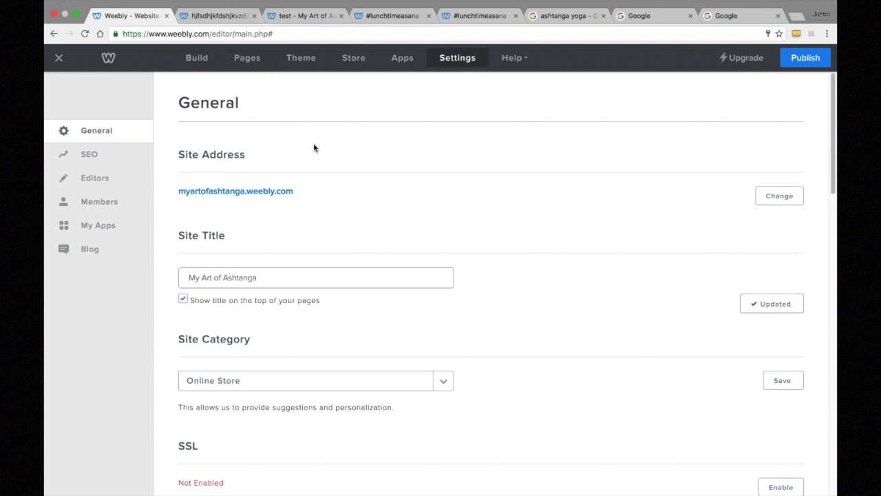
{"action": "left_click", "coordinate": [247, 59]}
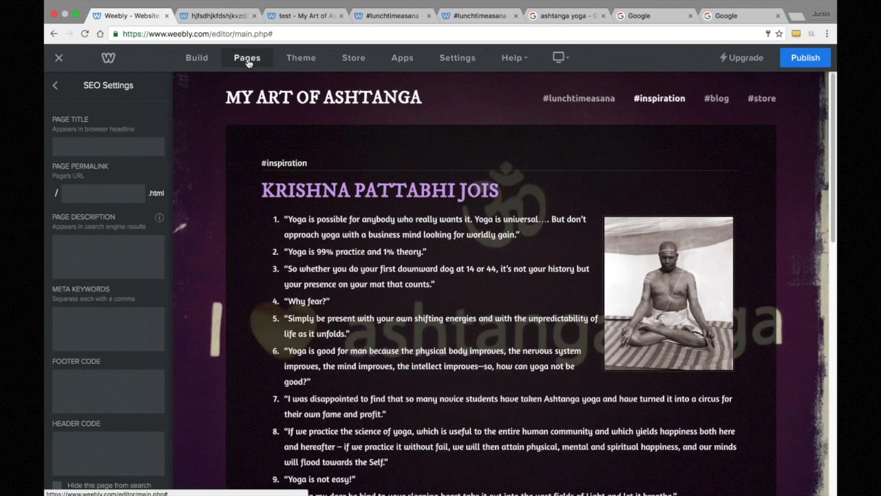
Go from the #inspiration page back to the Pages list and open the Welcome page's SEO settings.
{"action": "left_click", "coordinate": [55, 86]}
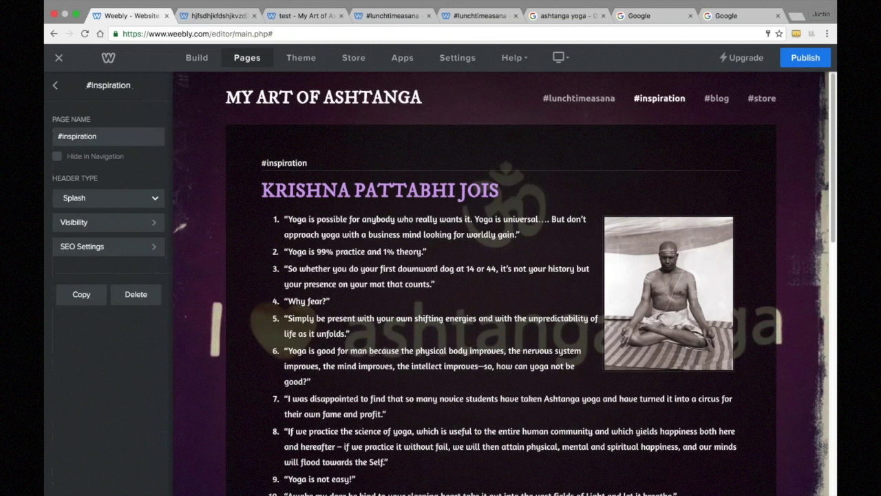
{"action": "left_click", "coordinate": [56, 87]}
{"action": "left_click", "coordinate": [106, 118]}
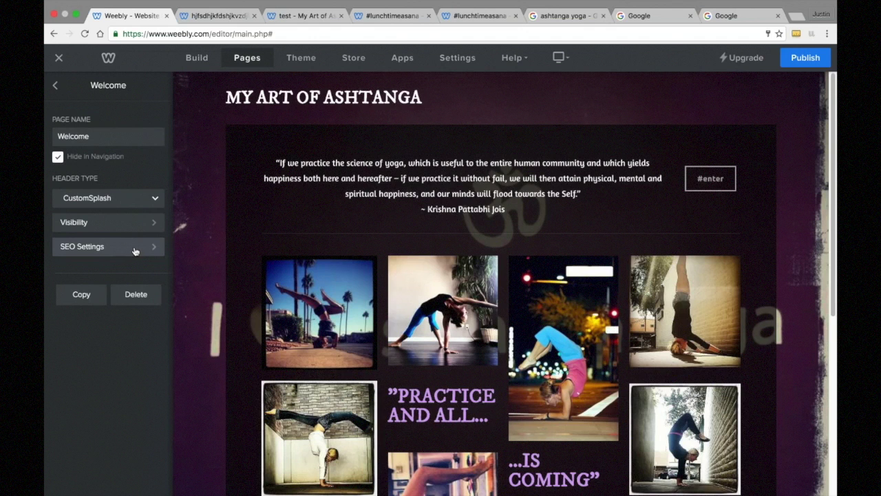
{"action": "left_click", "coordinate": [135, 246]}
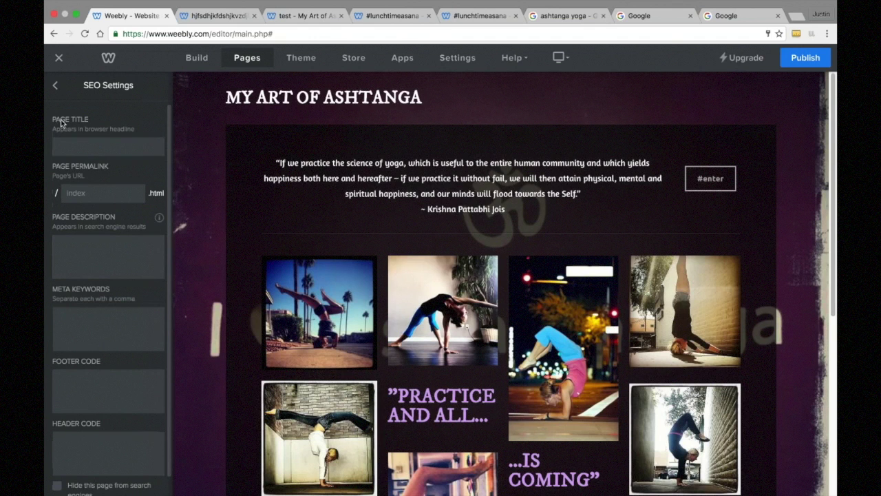
{"action": "left_click", "coordinate": [135, 143]}
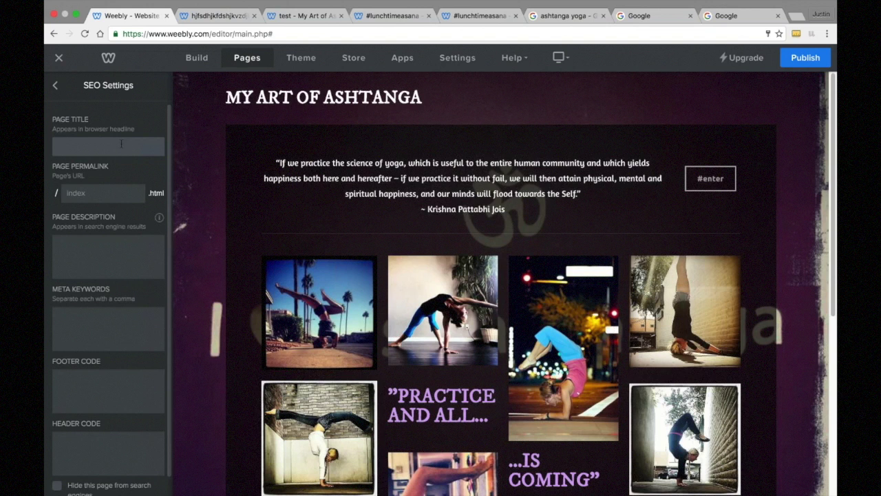
{"action": "left_click", "coordinate": [55, 85]}
{"action": "left_click", "coordinate": [101, 123]}
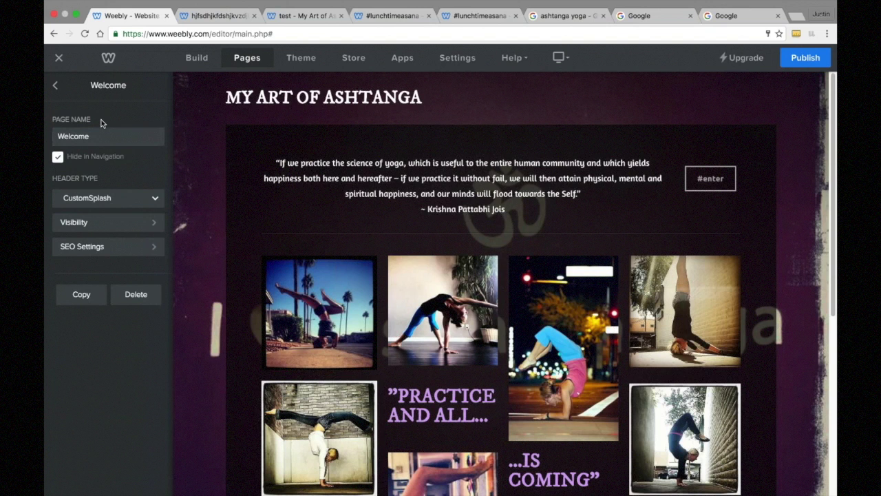
View the live site's home page, titled 'My Art of Ashtanga - Welcome', then return to the editor.
{"action": "left_click", "coordinate": [308, 15]}
{"action": "left_click", "coordinate": [316, 72]}
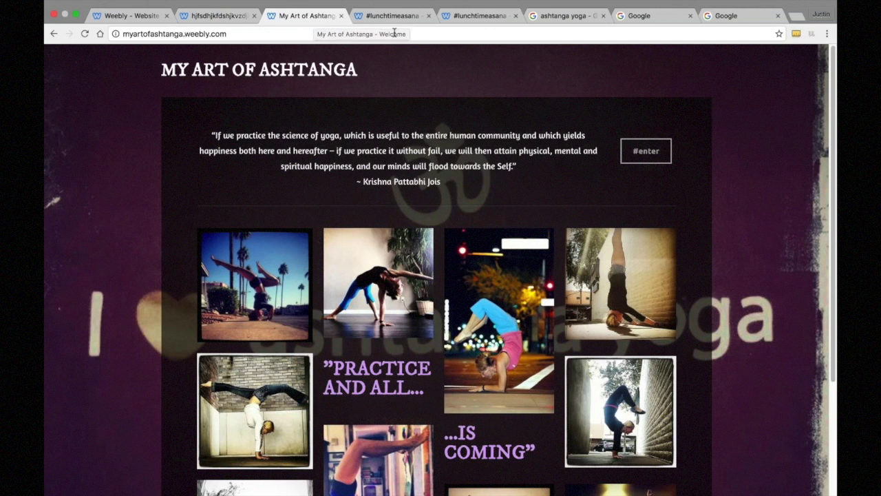
{"action": "left_click", "coordinate": [117, 16]}
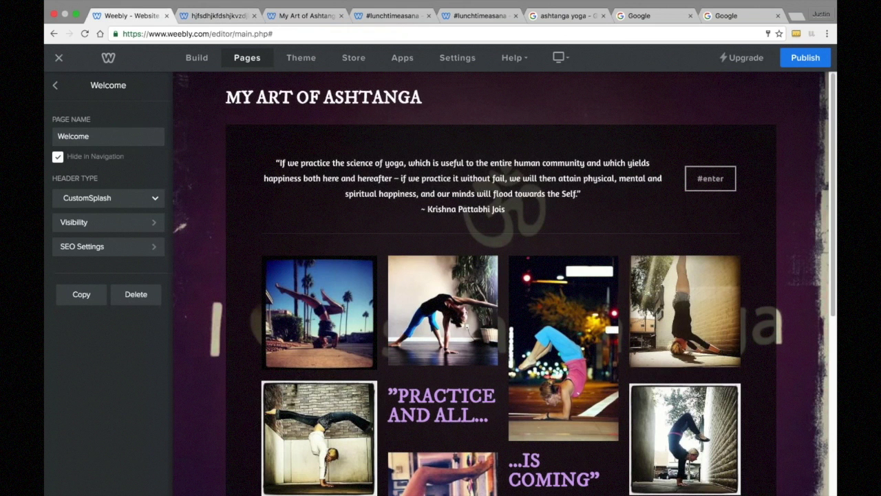
Return to the Welcome page settings and select its page name.
{"action": "left_click", "coordinate": [103, 249]}
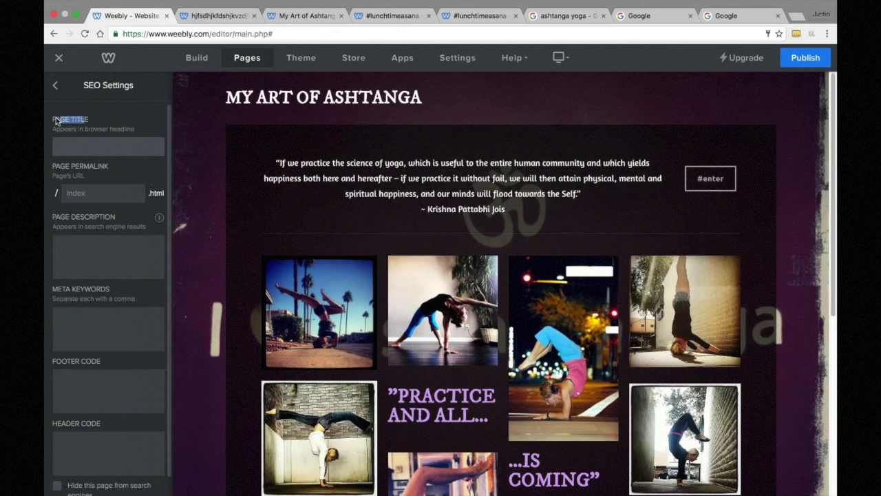
{"action": "left_click", "coordinate": [55, 85]}
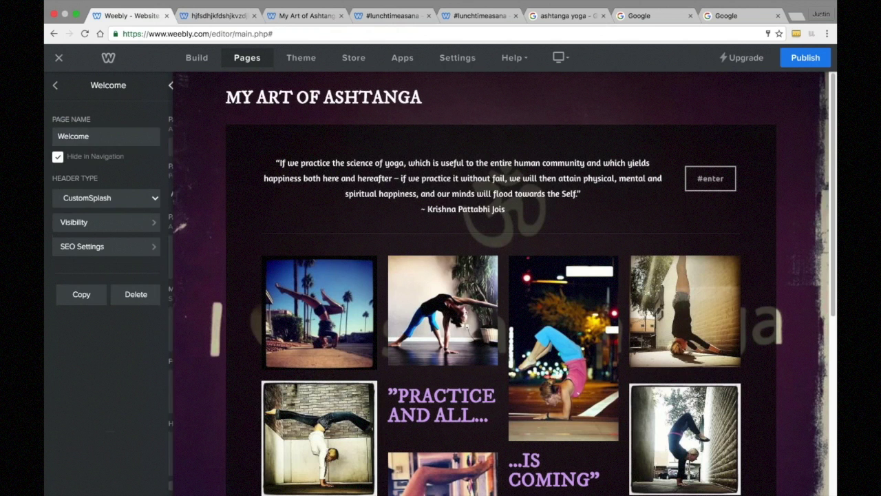
{"action": "double_click", "coordinate": [115, 136]}
{"action": "double_click", "coordinate": [69, 136]}
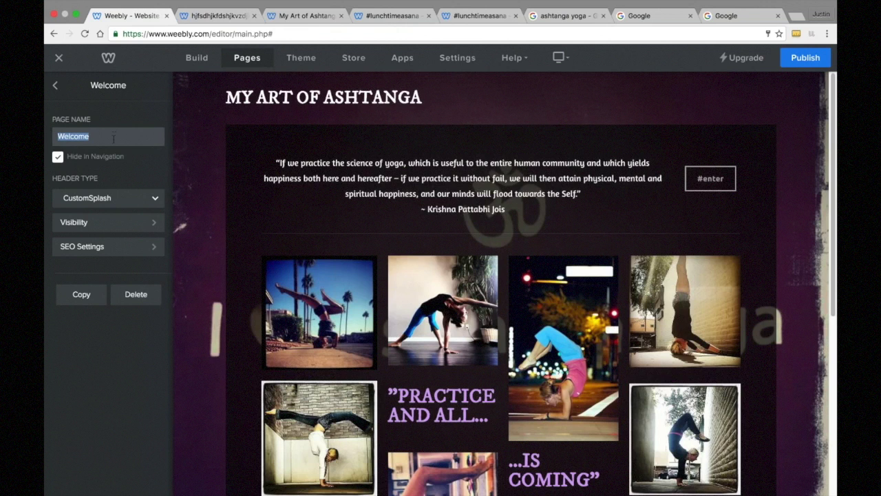
Enter SEO title 'Ashtanga Galleries of Asanas & the Practice' for Welcome and publish the site.
{"action": "left_click", "coordinate": [131, 249]}
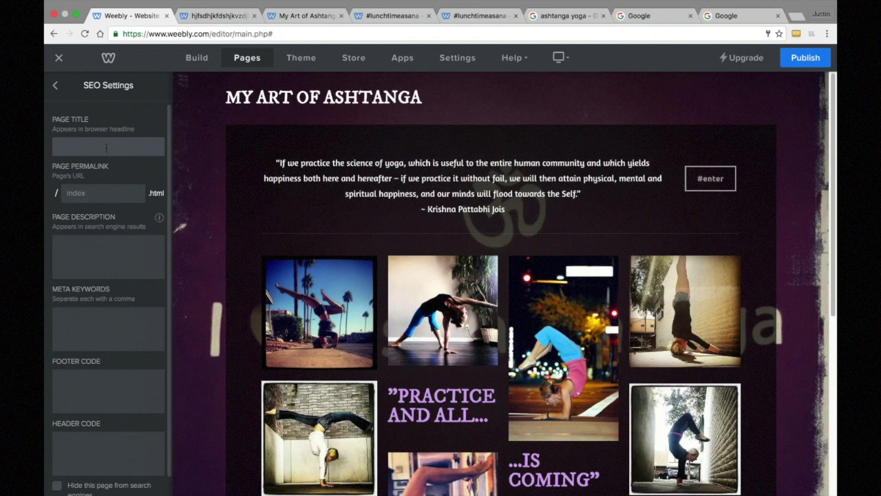
{"action": "type", "text": "Ashtanga Galleries of Asana"}
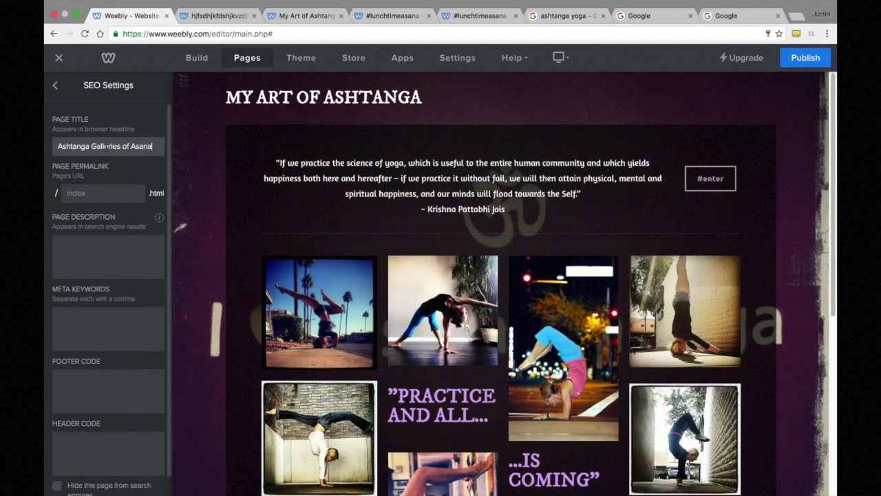
{"action": "type", "text": "s & the Practice"}
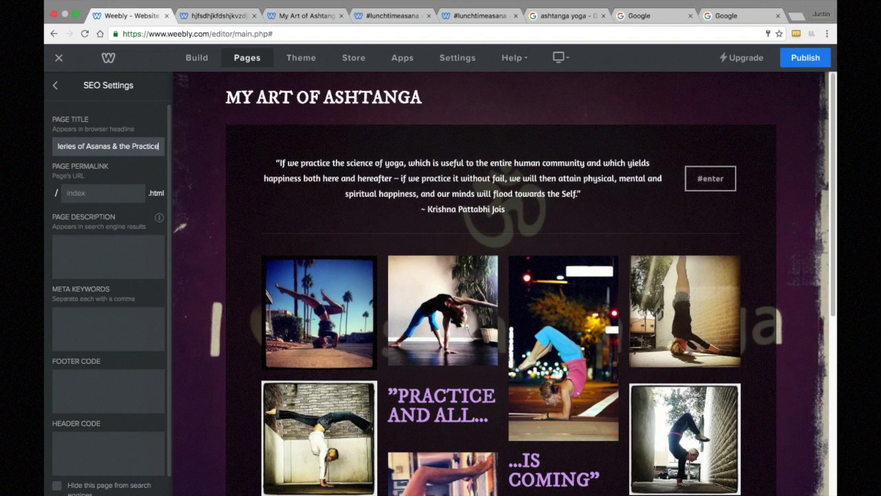
{"action": "key", "text": "super+a"}
{"action": "key", "text": "Return"}
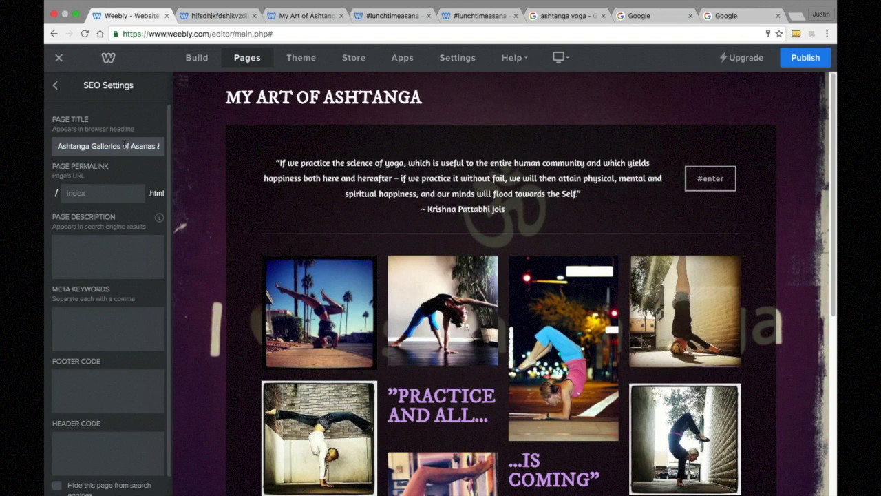
{"action": "left_click", "coordinate": [805, 58]}
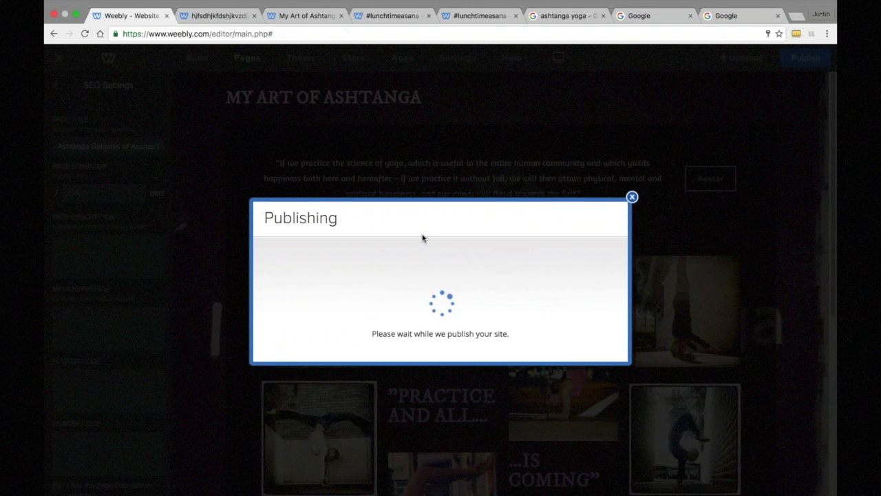
Open the published site and close the leftover extra tabs.
{"action": "left_click", "coordinate": [441, 218]}
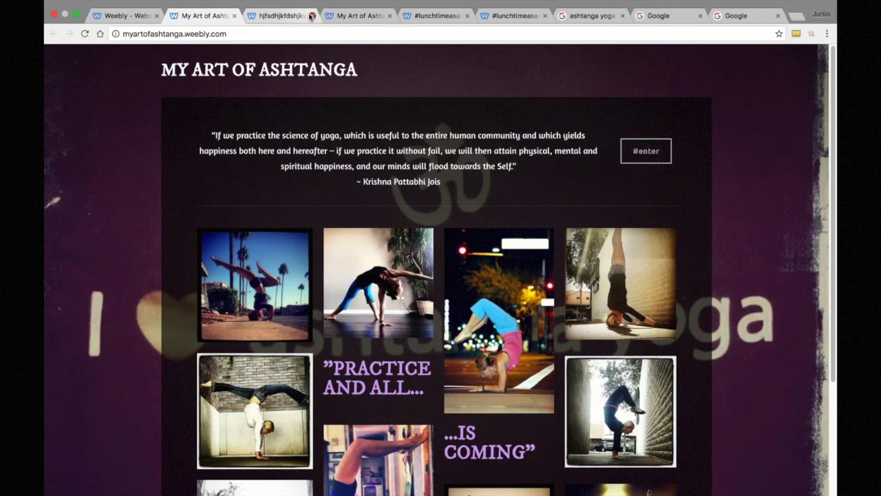
{"action": "left_click", "coordinate": [312, 15]}
{"action": "left_click", "coordinate": [312, 15]}
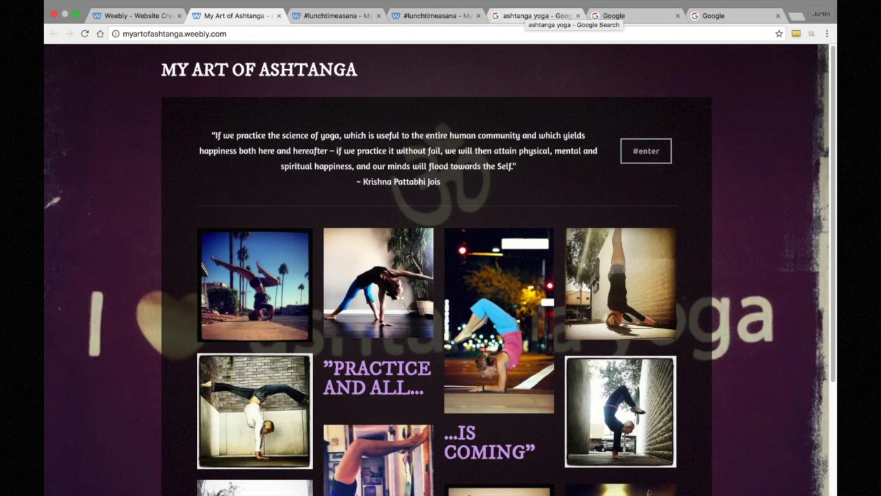
On the 'ashtanga yoga' Google results, highlight 'Ashtanga Yoga' and 'Ashtanga.com' in the first title.
{"action": "left_click", "coordinate": [521, 16]}
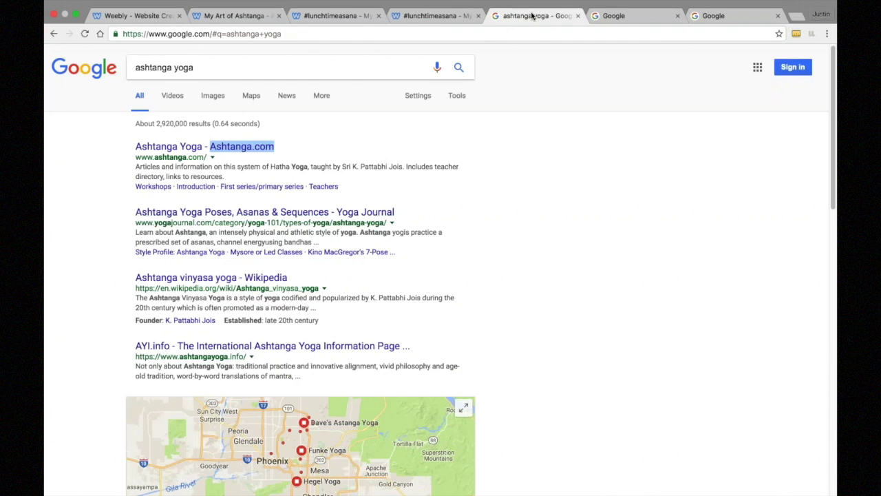
{"action": "left_click_drag", "start_coordinate": [126, 147], "coordinate": [199, 148]}
{"action": "left_click", "coordinate": [193, 146]}
{"action": "left_click_drag", "start_coordinate": [275, 147], "coordinate": [210, 146]}
{"action": "left_click_drag", "start_coordinate": [133, 147], "coordinate": [196, 148]}
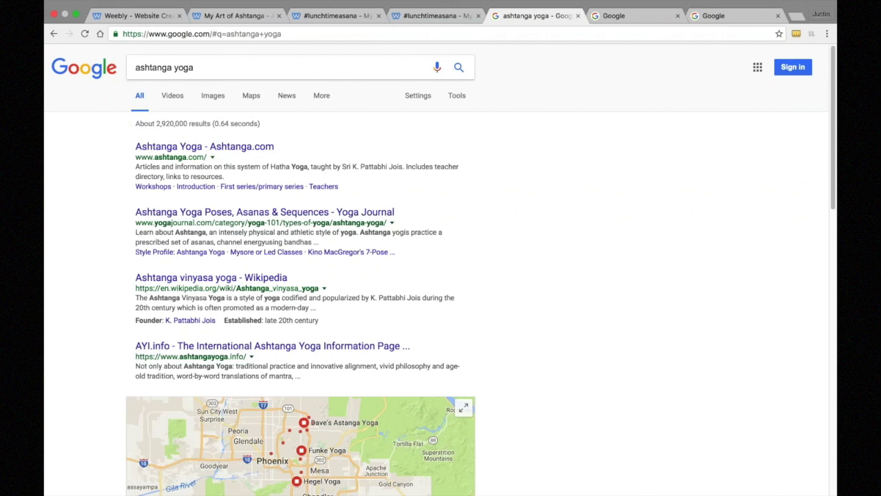
Return to Weebly and dismiss the website Published confirmation.
{"action": "key", "text": "super+1"}
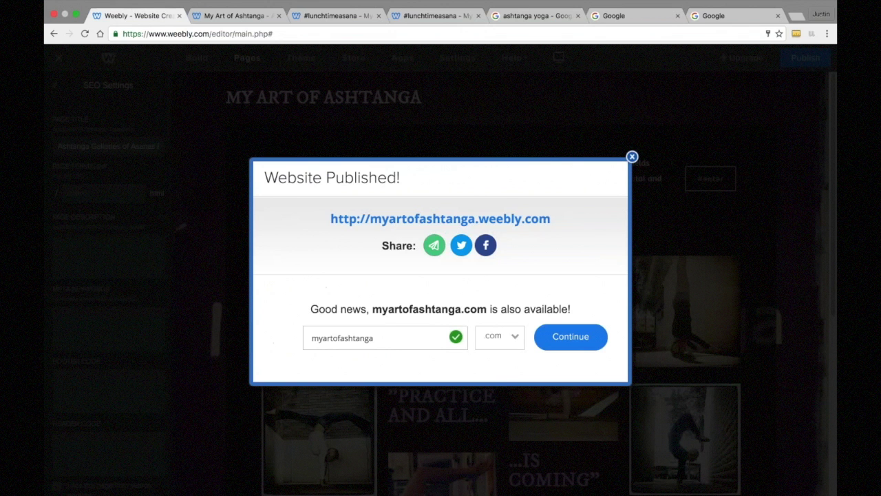
{"action": "key", "text": "Escape"}
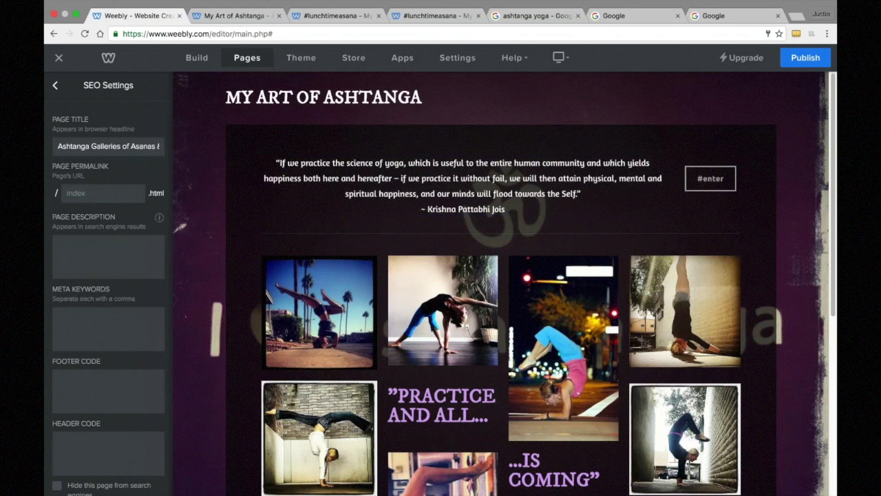
{"action": "left_click", "coordinate": [55, 85]}
Open the #blog page's SEO settings from the Pages list.
{"action": "left_click", "coordinate": [55, 85]}
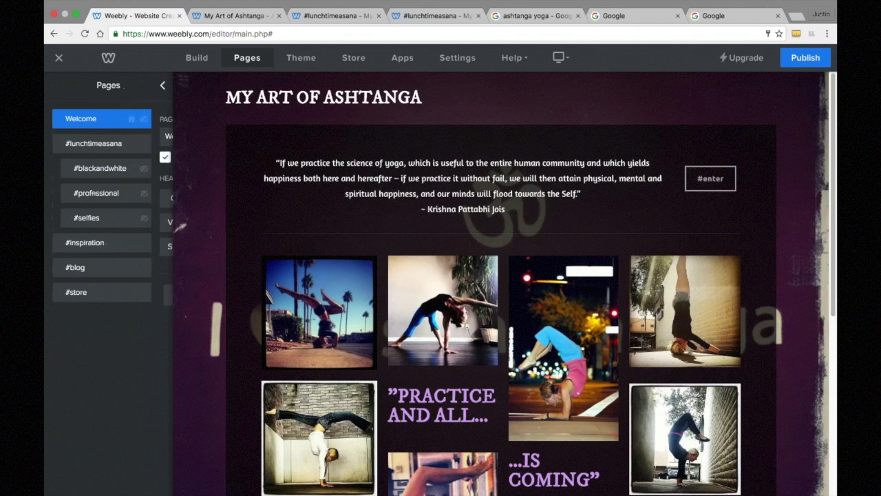
{"action": "left_click", "coordinate": [135, 268]}
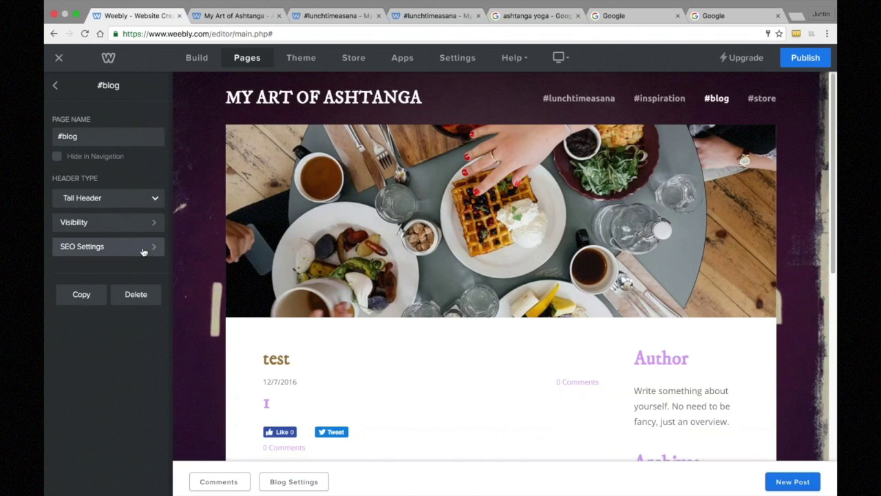
{"action": "left_click", "coordinate": [137, 248]}
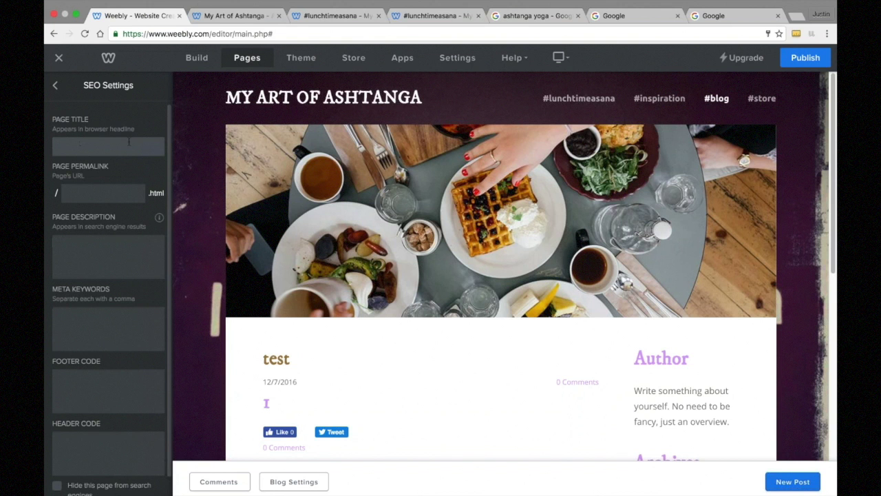
{"action": "scroll", "coordinate": [351, 250], "scroll_direction": "down", "scroll_amount": 2}
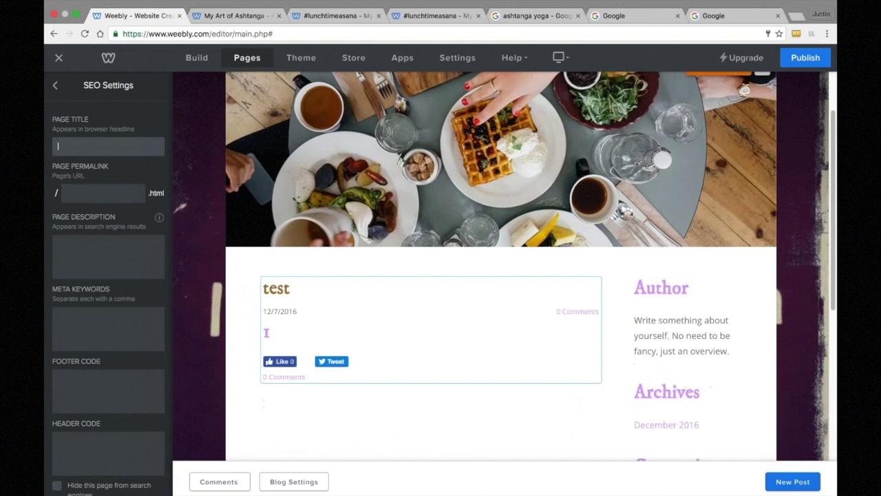
Inspect the test blog post's advanced SEO post title field, then close the blog editor.
{"action": "left_click", "coordinate": [397, 296]}
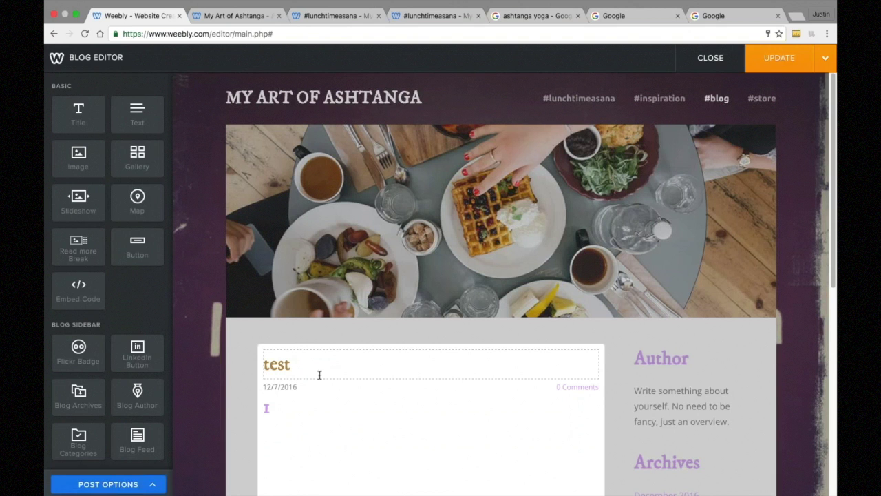
{"action": "left_click", "coordinate": [127, 485]}
{"action": "left_click", "coordinate": [101, 218]}
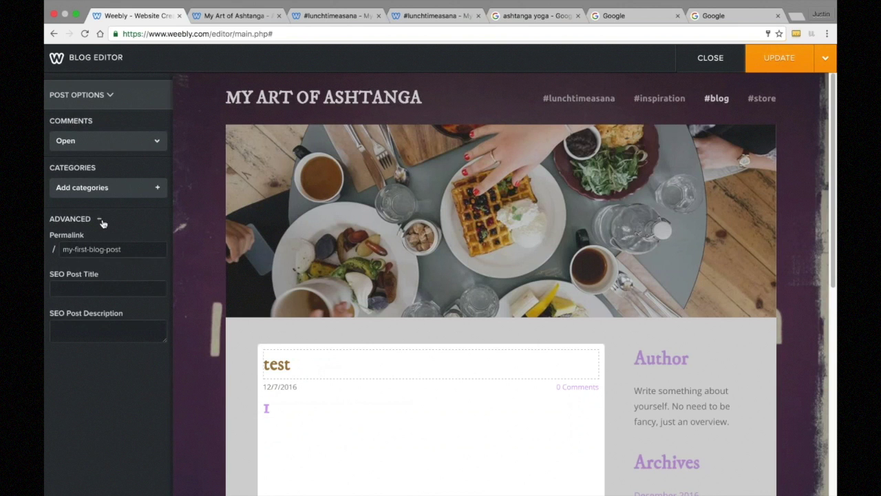
{"action": "left_click", "coordinate": [105, 289]}
{"action": "left_click", "coordinate": [711, 57]}
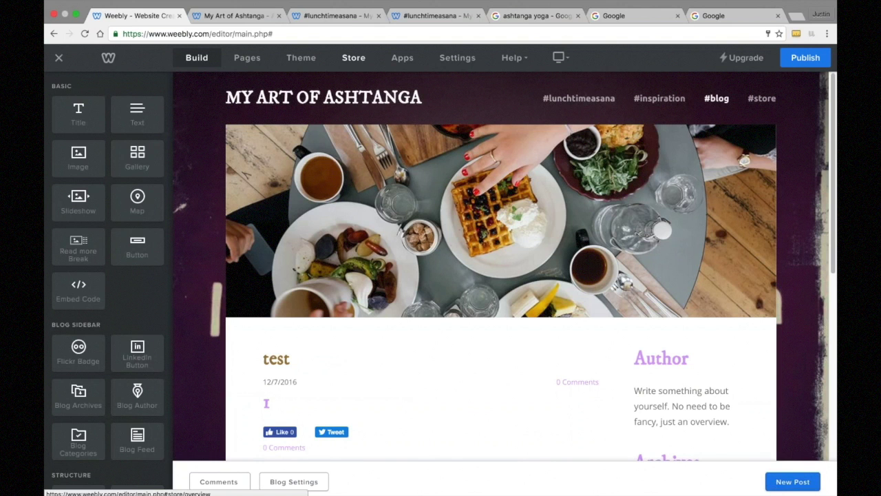
Open the Yoga Mats product from the store's product list.
{"action": "left_click", "coordinate": [354, 58]}
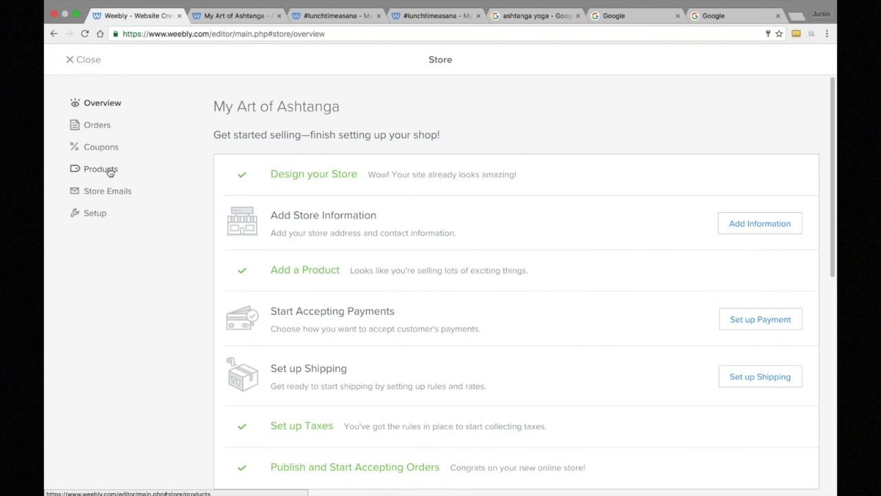
{"action": "left_click", "coordinate": [111, 171]}
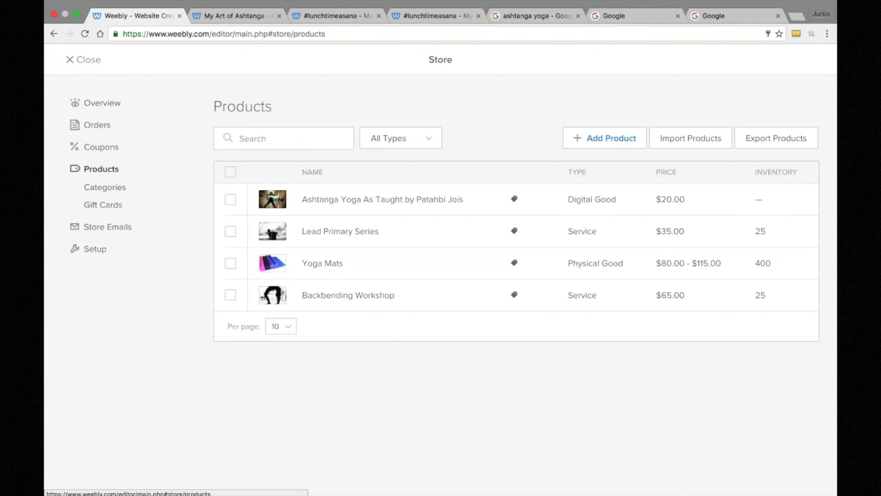
{"action": "left_click", "coordinate": [351, 265]}
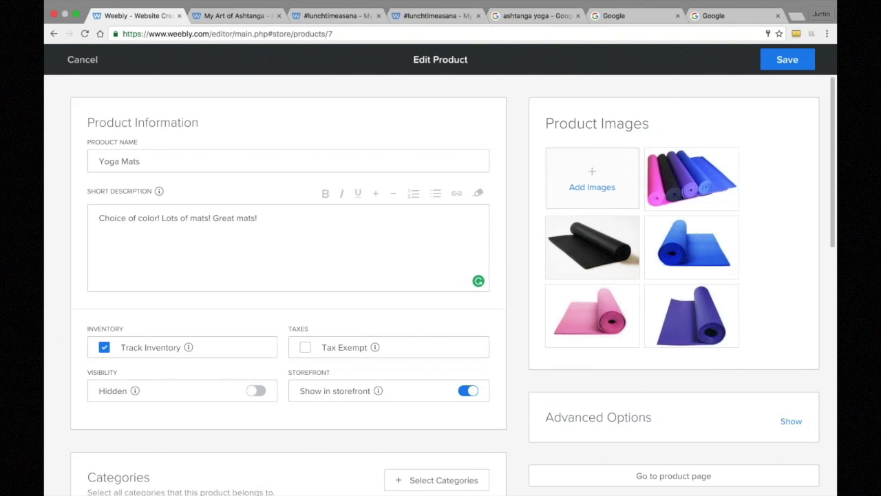
{"action": "scroll", "coordinate": [665, 350], "scroll_direction": "down", "scroll_amount": 4}
Replace the SEO page title with 'Four Color Yoga Mats -- Black On SALE!', save, and view the live site.
{"action": "triple_click", "coordinate": [665, 349]}
{"action": "key", "text": "BackSpace"}
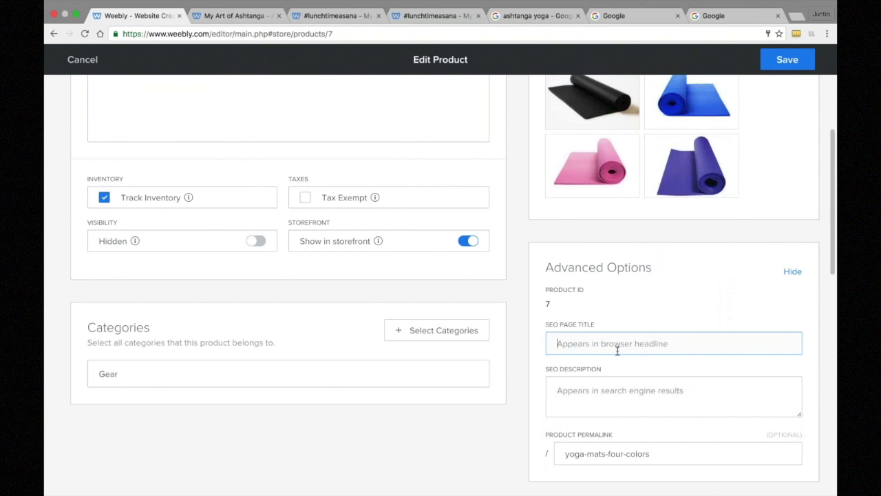
{"action": "scroll", "coordinate": [620, 344], "scroll_direction": "down", "scroll_amount": 1}
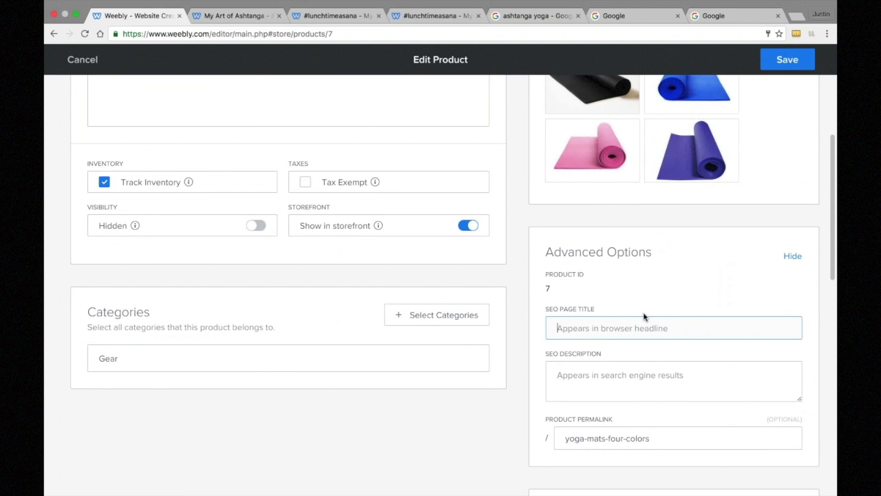
{"action": "scroll", "coordinate": [714, 360], "scroll_direction": "up", "scroll_amount": 1}
{"action": "type", "text": "Black, Pu"}
{"action": "key", "text": "BackSpace"}
{"action": "key", "text": "BackSpace"}
{"action": "key", "text": "BackSpace"}
{"action": "key", "text": "BackSpace"}
{"action": "key", "text": "BackSpace"}
{"action": "key", "text": "BackSpace"}
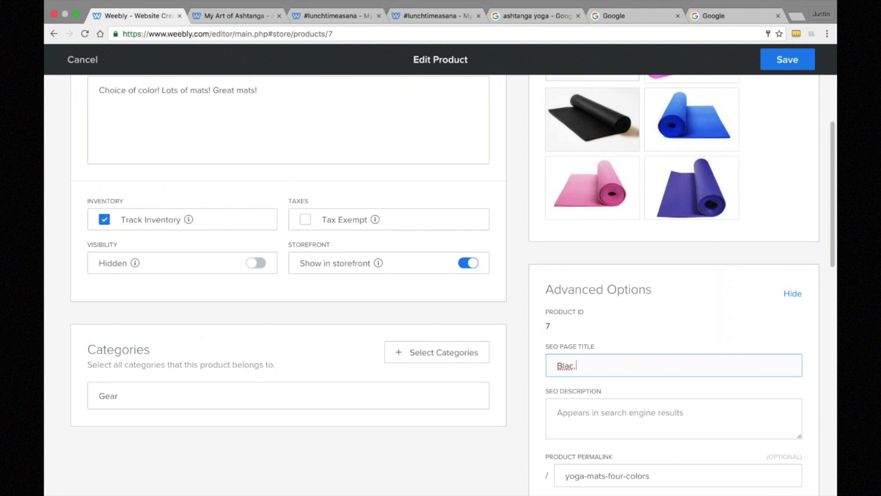
{"action": "key", "text": "BackSpace"}
{"action": "key", "text": "BackSpace"}
{"action": "key", "text": "BackSpace"}
{"action": "type", "text": "Four Color Yoga Mats -- "}
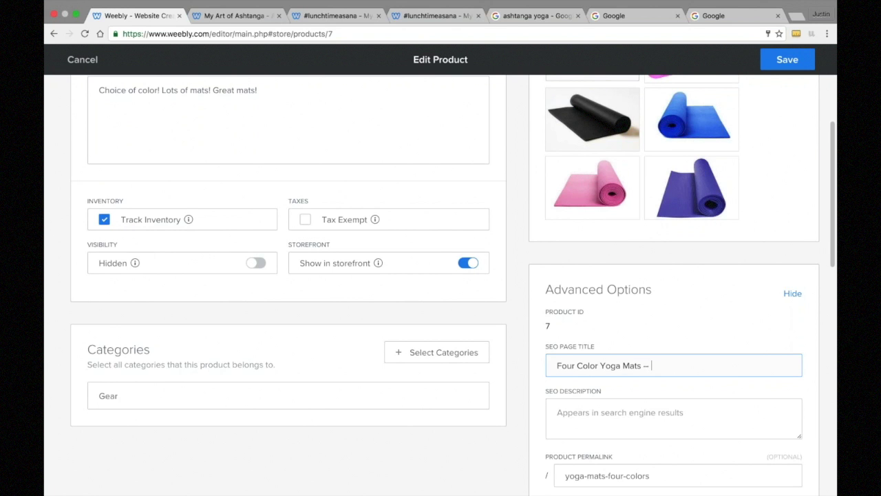
{"action": "type", "text": "Black On SALE!"}
{"action": "scroll", "coordinate": [699, 365], "scroll_direction": "down", "scroll_amount": 5}
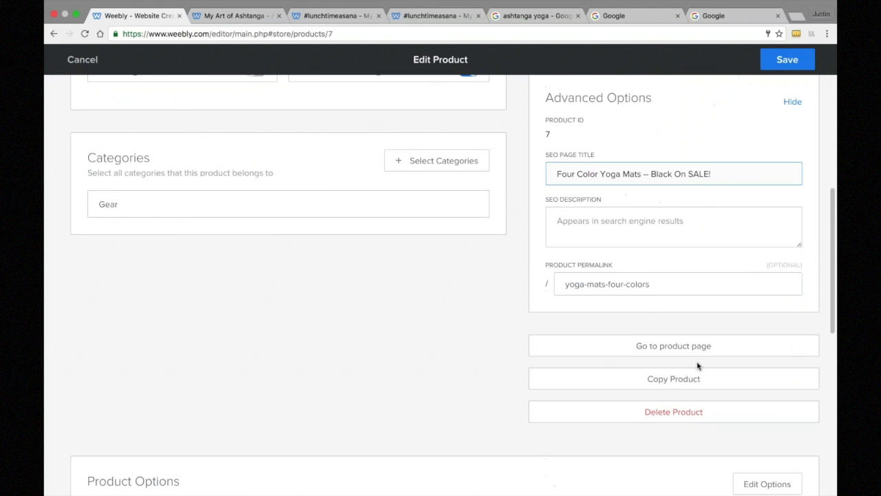
{"action": "scroll", "coordinate": [440, 289], "scroll_direction": "up", "scroll_amount": 8}
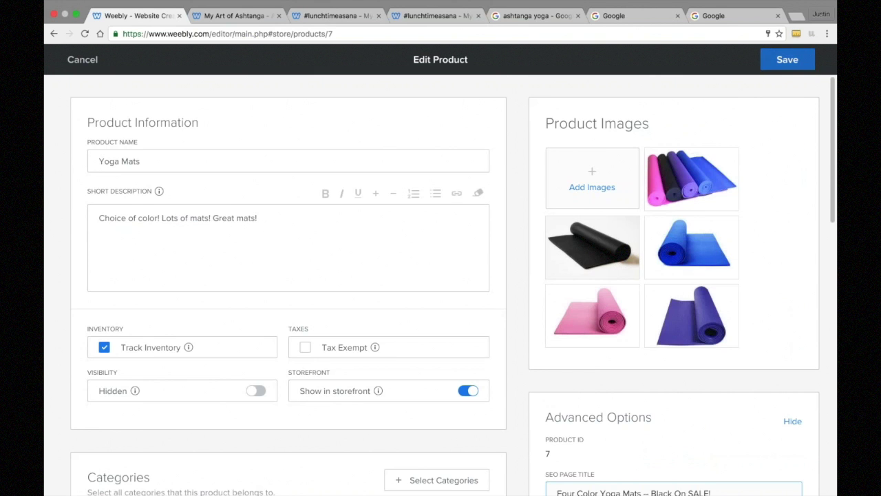
{"action": "left_click", "coordinate": [787, 59]}
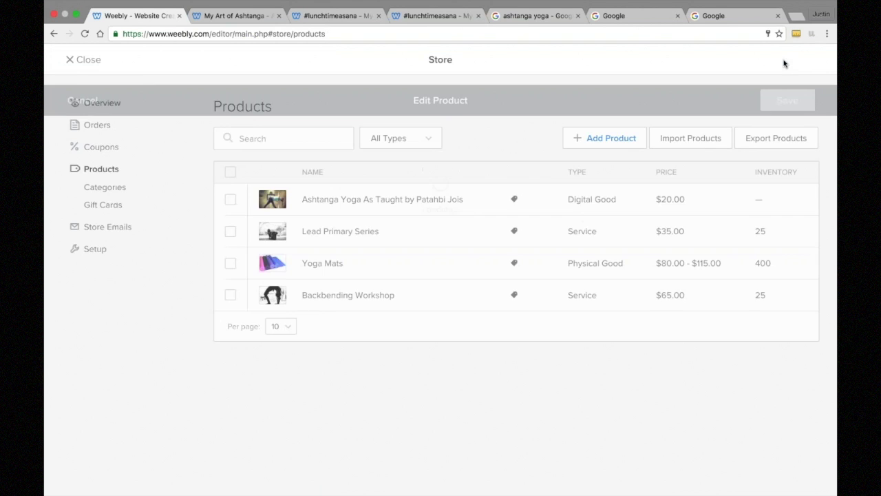
{"action": "left_click", "coordinate": [261, 15]}
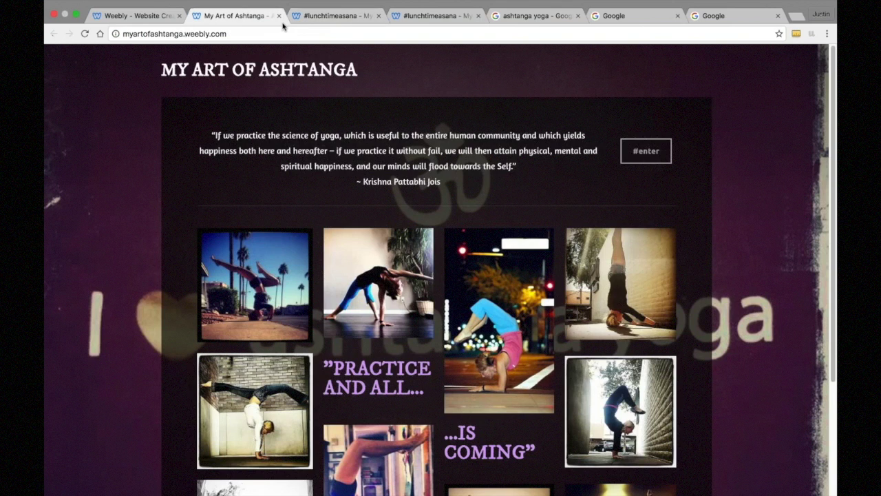
Confirm the live Yoga Mats page is titled 'Four Color Yoga Mats', then go to store Categories.
{"action": "left_click", "coordinate": [646, 150]}
{"action": "left_click", "coordinate": [689, 73]}
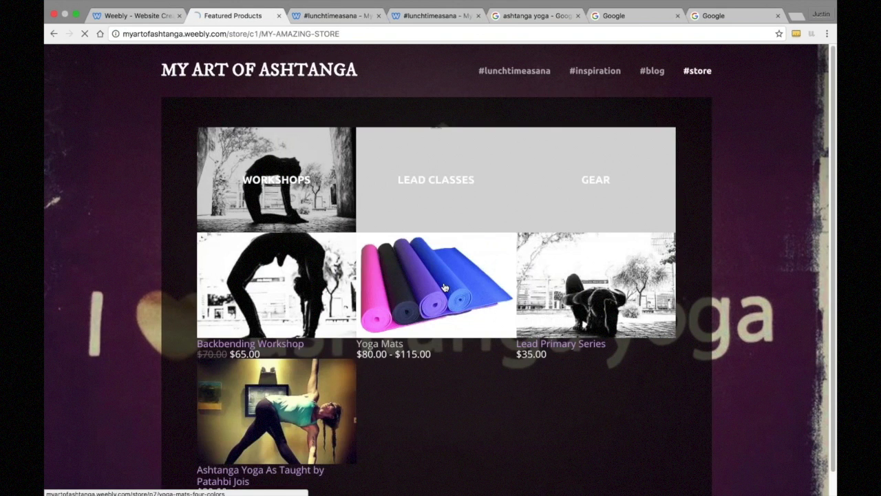
{"action": "left_click", "coordinate": [444, 287]}
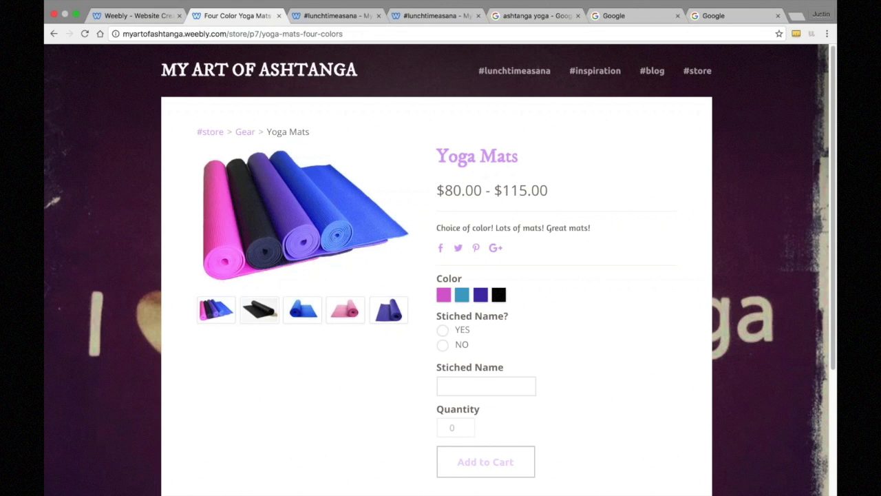
{"action": "key", "text": "super+1"}
{"action": "left_click", "coordinate": [107, 188]}
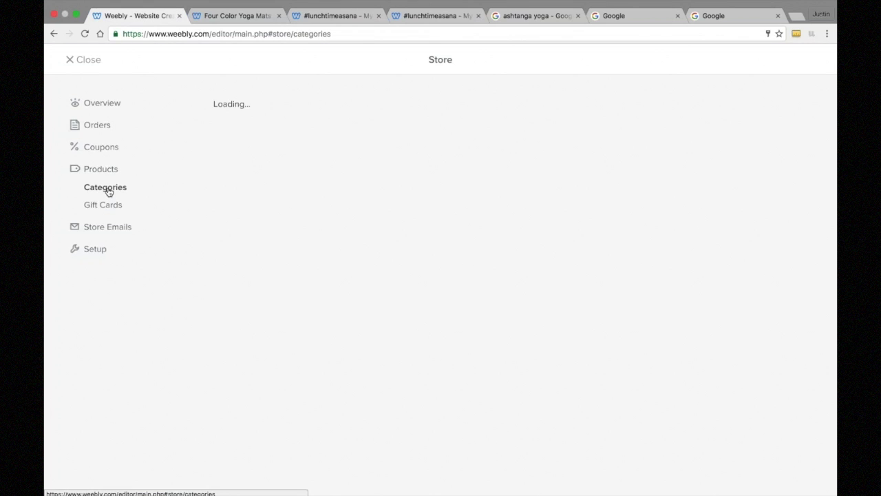
Open the Workshops category and reveal its advanced SEO options.
{"action": "left_click", "coordinate": [448, 268]}
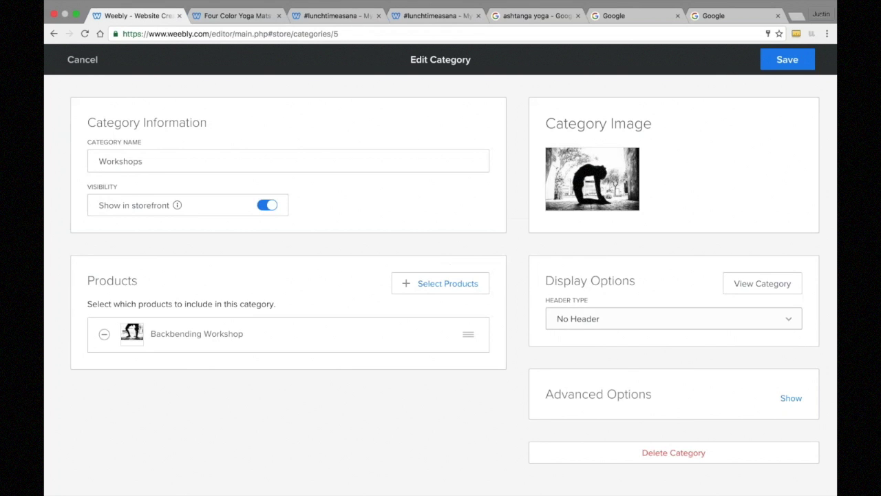
{"action": "left_click", "coordinate": [789, 398]}
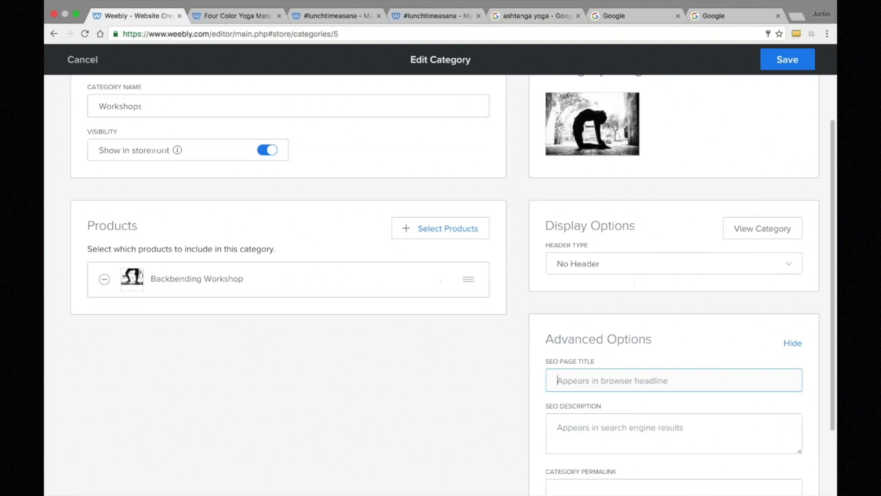
{"action": "left_click_drag", "start_coordinate": [595, 324], "coordinate": [543, 324]}
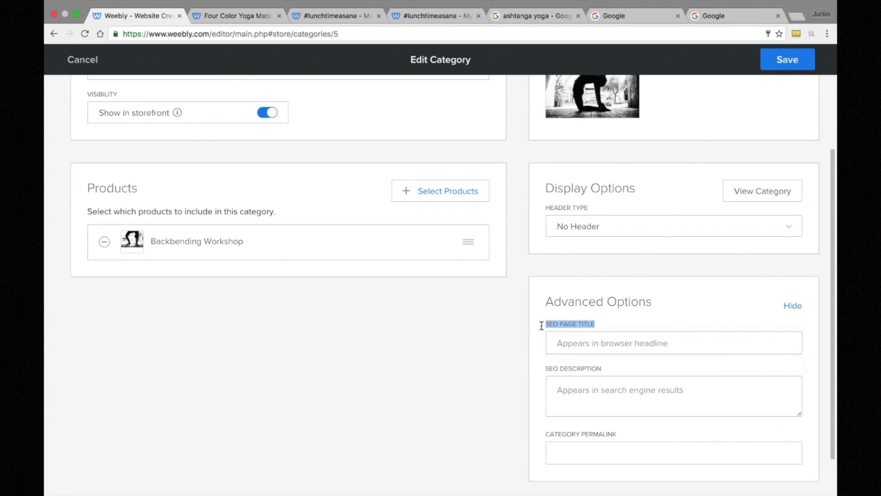
{"action": "left_click", "coordinate": [619, 452]}
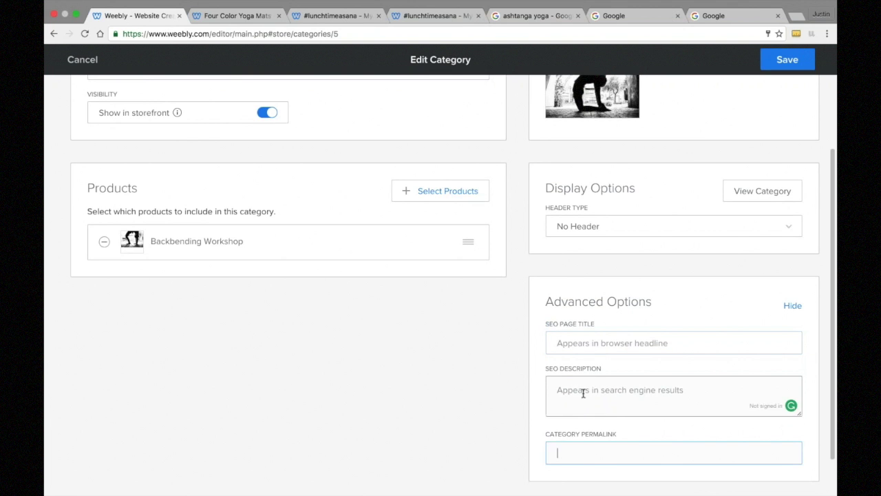
{"action": "scroll", "coordinate": [609, 454], "scroll_direction": "up", "scroll_amount": 1}
{"action": "scroll", "coordinate": [609, 454], "scroll_direction": "down", "scroll_amount": 1}
{"action": "scroll", "coordinate": [414, 195], "scroll_direction": "up", "scroll_amount": 5}
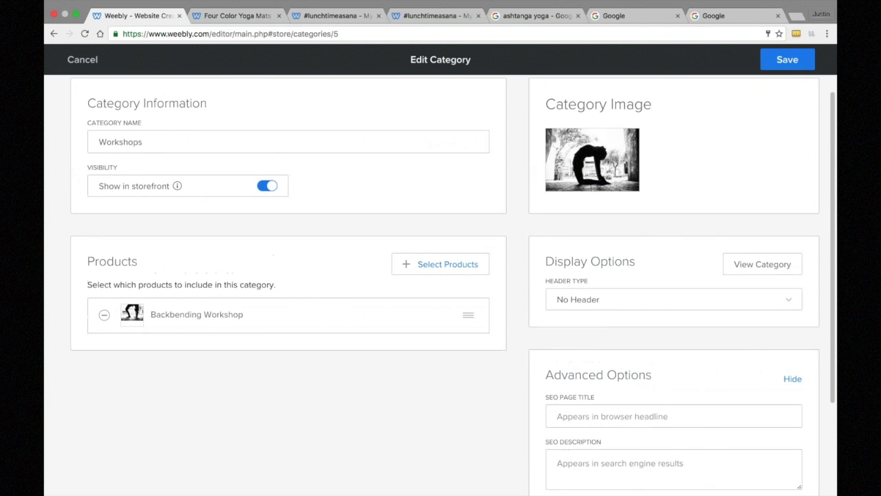
Look over the Workshops name and SEO page title fields, then save and close the category.
{"action": "double_click", "coordinate": [147, 144]}
{"action": "left_click", "coordinate": [149, 144]}
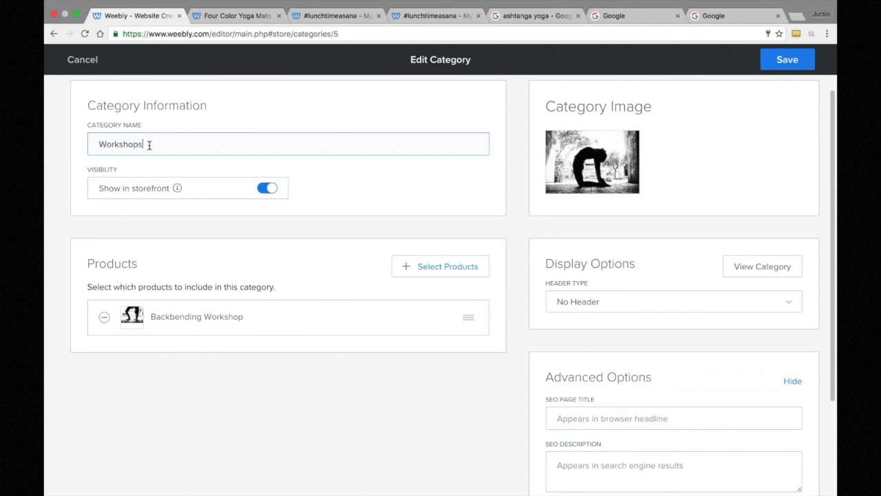
{"action": "left_click", "coordinate": [135, 144]}
{"action": "scroll", "coordinate": [453, 282], "scroll_direction": "down", "scroll_amount": 1}
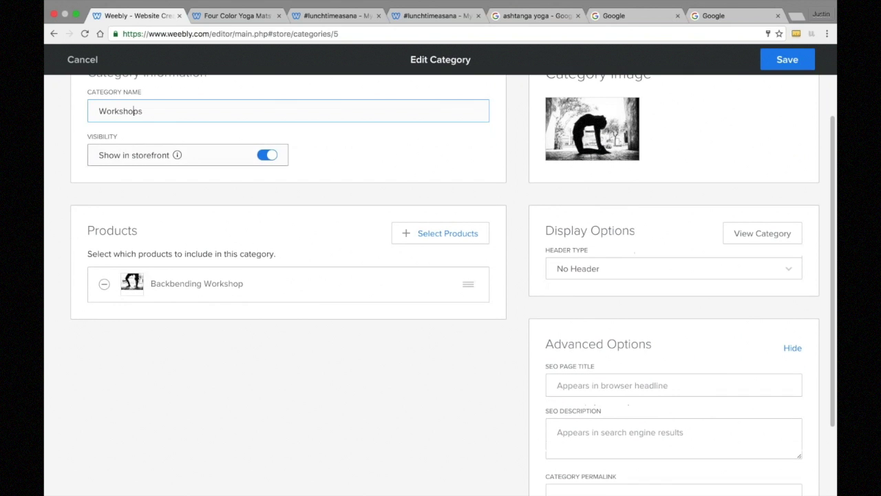
{"action": "left_click", "coordinate": [604, 491]}
{"action": "scroll", "coordinate": [604, 414], "scroll_direction": "up", "scroll_amount": 1}
{"action": "left_click", "coordinate": [594, 425]}
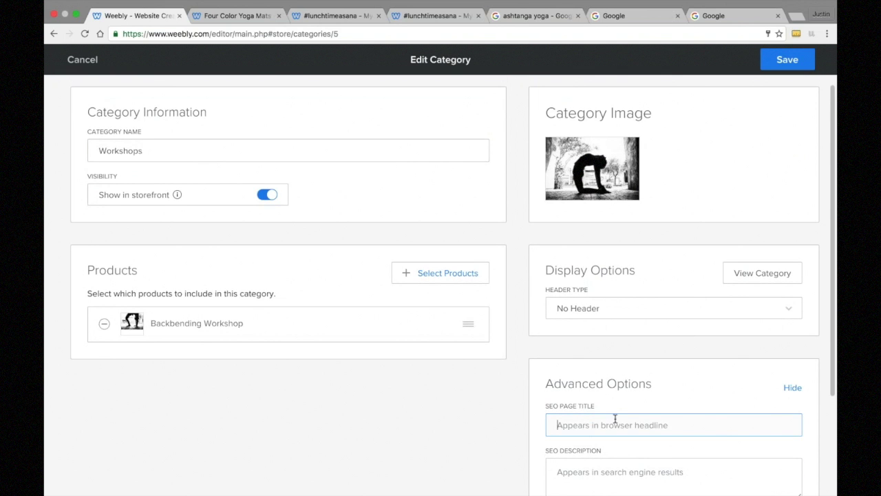
{"action": "left_click", "coordinate": [787, 59]}
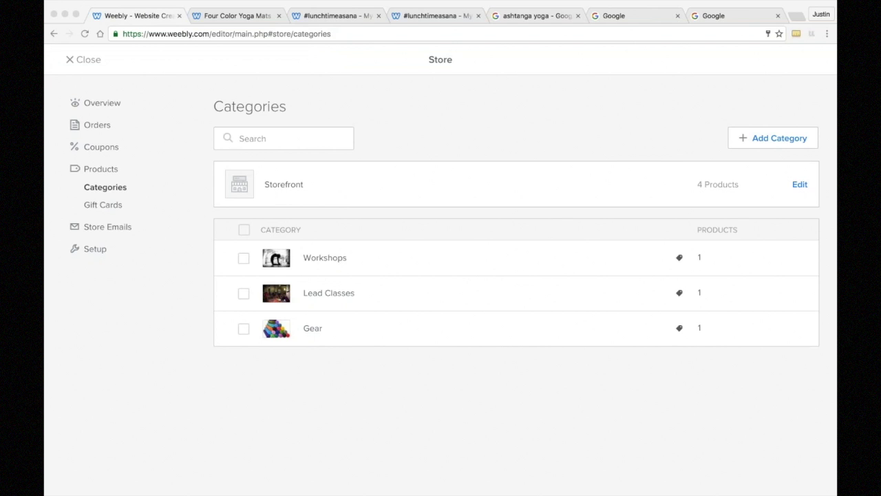
Reopen Workshops with SEO options shown and focus the SEO description field.
{"action": "left_click", "coordinate": [801, 258]}
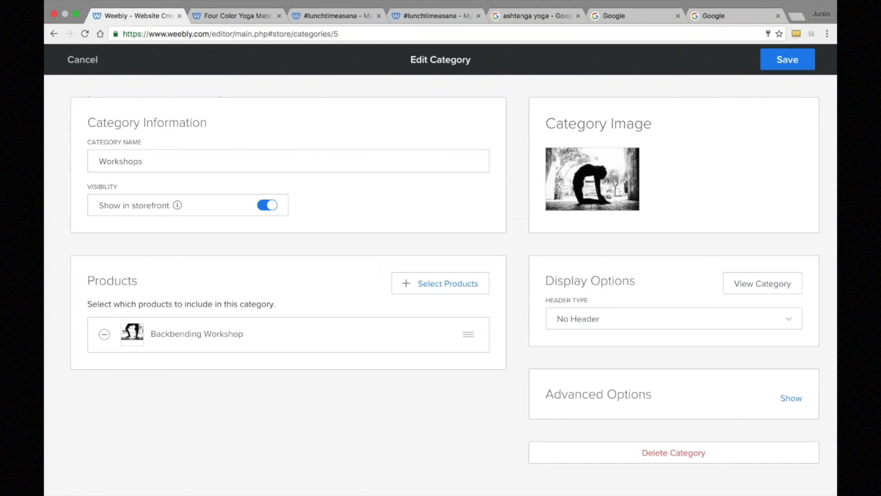
{"action": "left_click", "coordinate": [791, 398]}
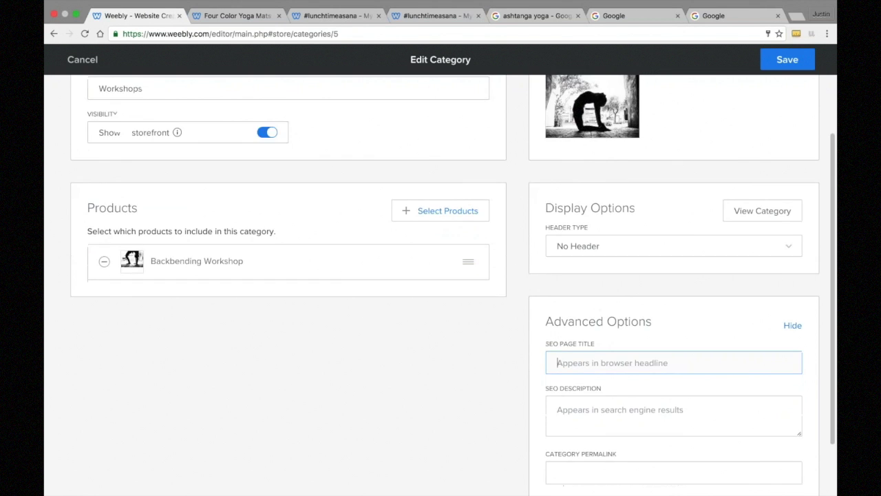
{"action": "scroll", "coordinate": [642, 345], "scroll_direction": "down", "scroll_amount": 1}
{"action": "triple_click", "coordinate": [642, 345]}
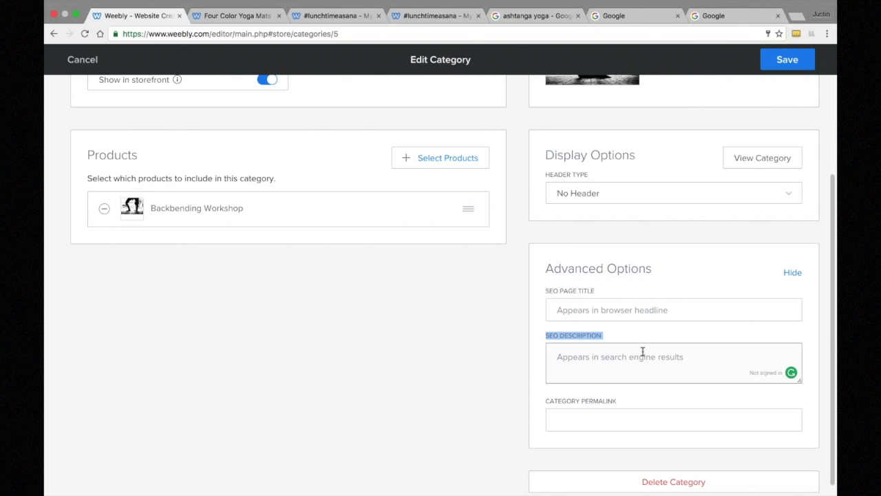
{"action": "left_click", "coordinate": [644, 353]}
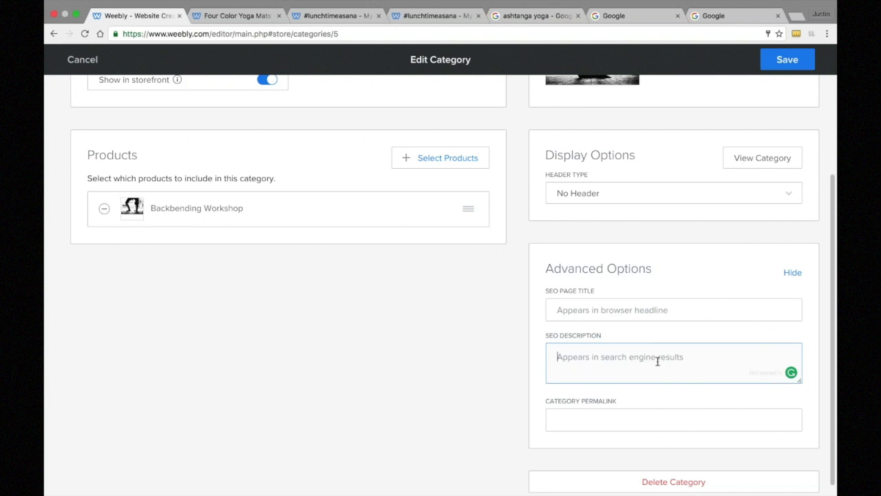
In the Google results, highlight the Yoga Journal description and the Ashtanga.com title and description.
{"action": "left_click", "coordinate": [524, 16]}
{"action": "left_click_drag", "start_coordinate": [135, 232], "coordinate": [351, 242]}
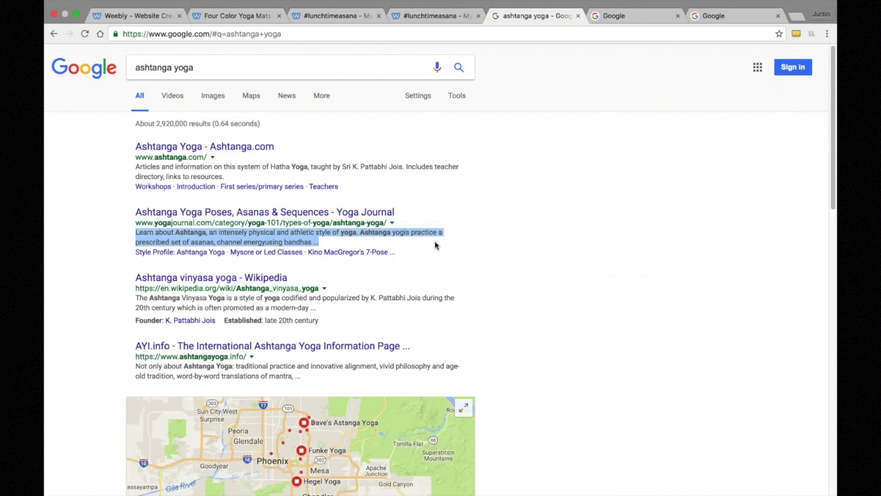
{"action": "scroll", "coordinate": [440, 258], "scroll_direction": "down", "scroll_amount": 1}
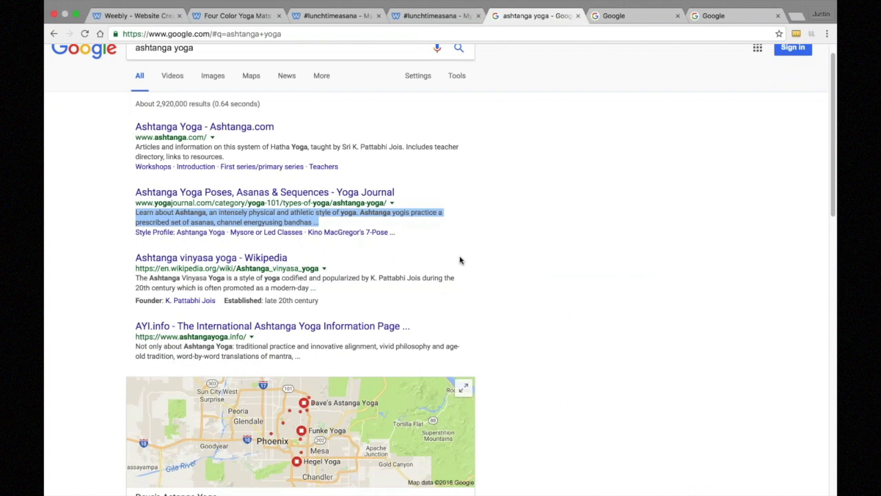
{"action": "left_click_drag", "start_coordinate": [275, 129], "coordinate": [136, 129]}
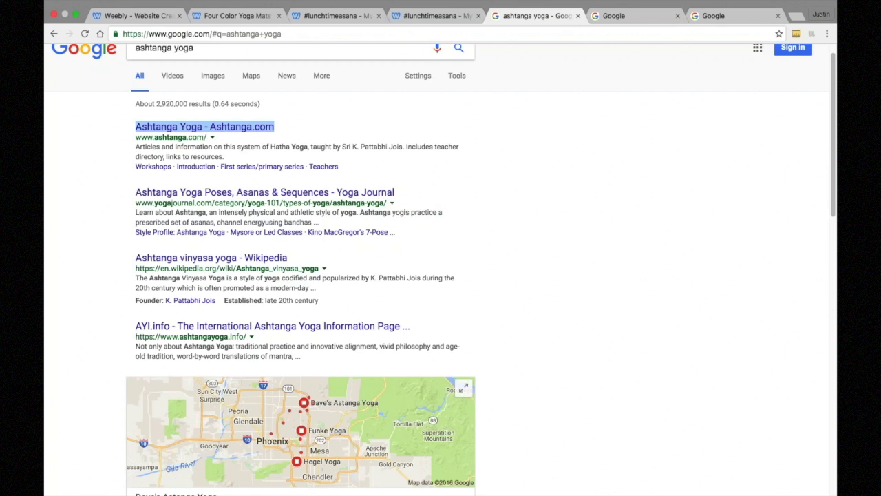
{"action": "left_click_drag", "start_coordinate": [135, 146], "coordinate": [238, 159]}
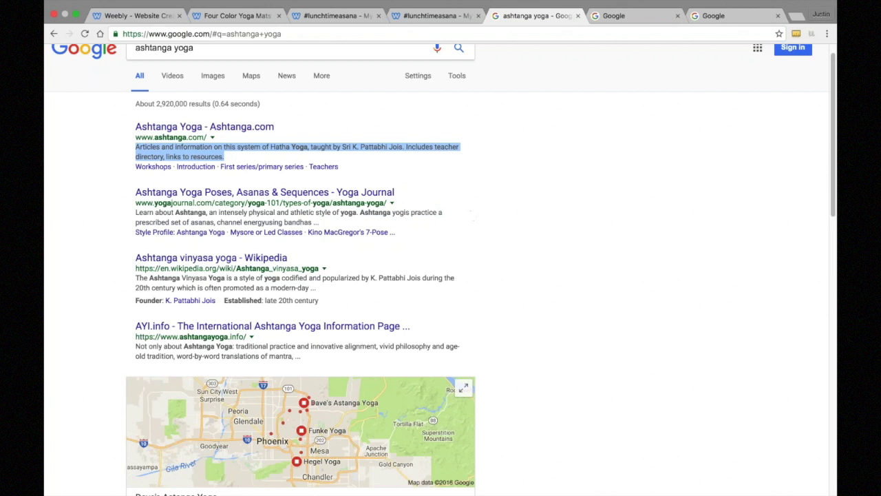
{"action": "mouse_move", "coordinate": [135, 147]}
{"action": "left_mouse_down"}
{"action": "mouse_move", "coordinate": [227, 157]}
{"action": "mouse_move", "coordinate": [130, 146]}
{"action": "left_mouse_up"}
{"action": "left_click_drag", "start_coordinate": [238, 155], "coordinate": [137, 157]}
{"action": "left_click", "coordinate": [137, 157]}
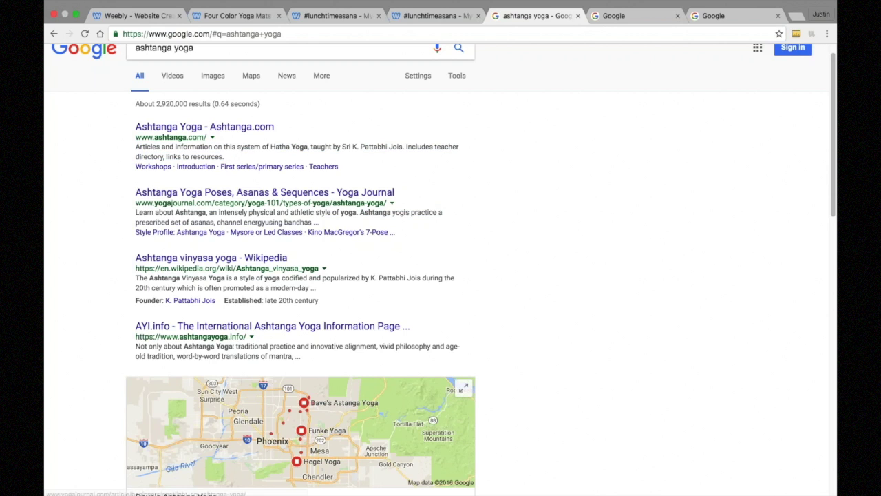
Examine where the Yoga Journal snippet gets cut off, then return to the Weebly category editor.
{"action": "left_click_drag", "start_coordinate": [135, 192], "coordinate": [318, 223]}
{"action": "left_click", "coordinate": [319, 222]}
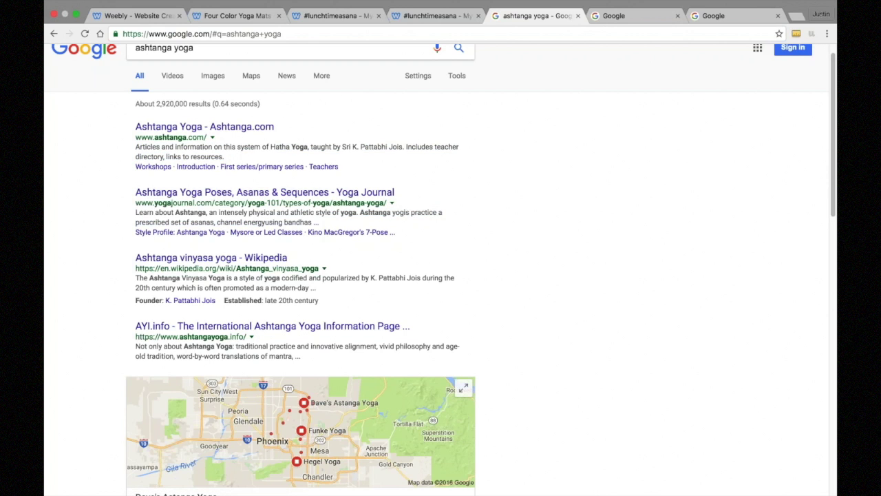
{"action": "left_click_drag", "start_coordinate": [324, 226], "coordinate": [130, 214]}
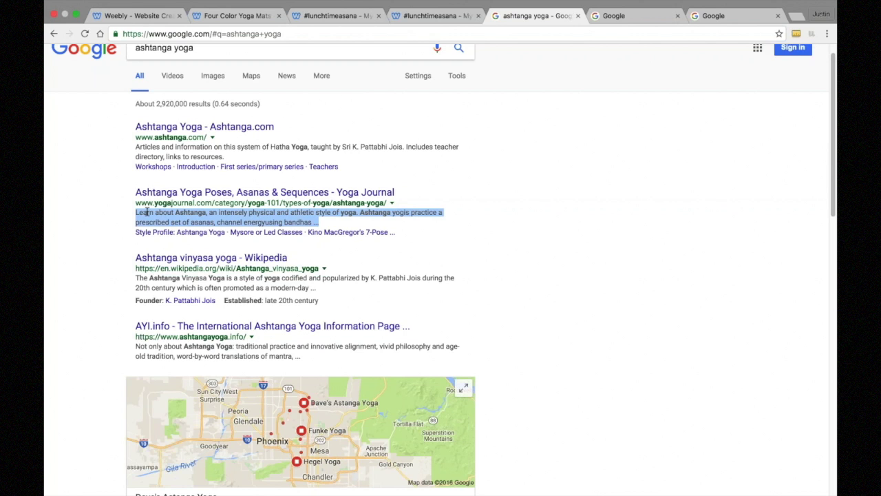
{"action": "left_click", "coordinate": [320, 224]}
{"action": "double_click", "coordinate": [320, 224]}
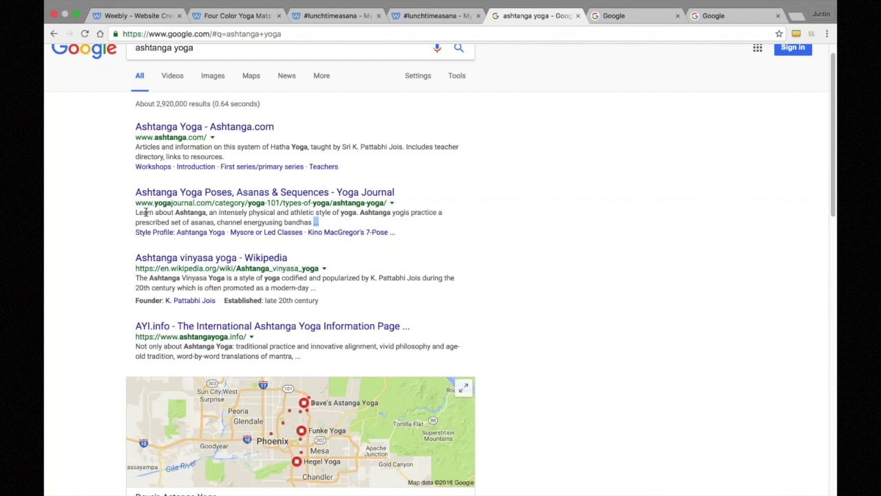
{"action": "left_click_drag", "start_coordinate": [136, 213], "coordinate": [313, 222]}
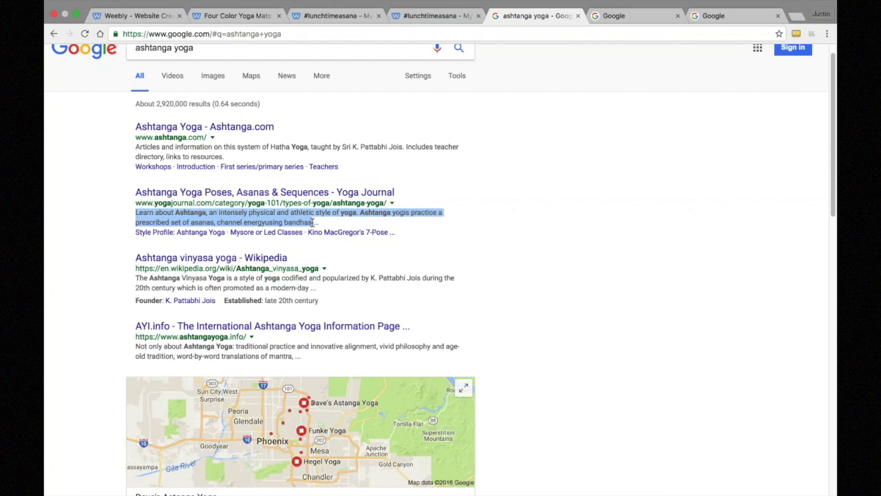
{"action": "left_click", "coordinate": [338, 221]}
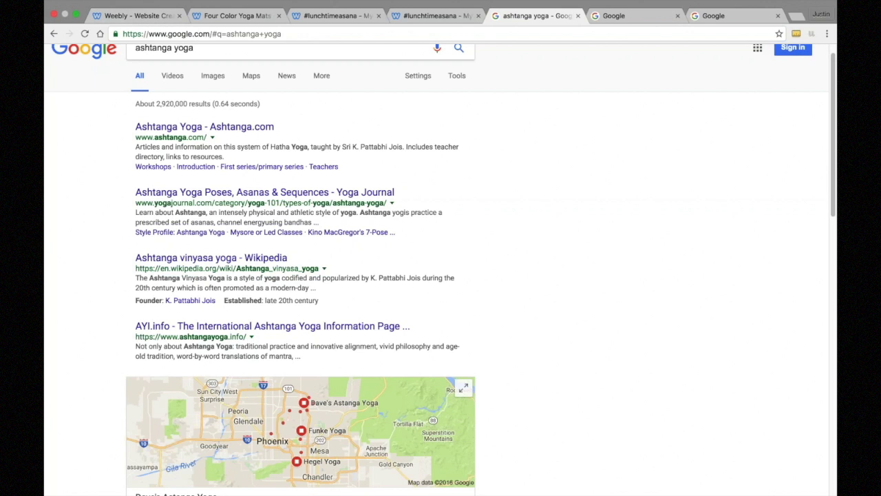
{"action": "key", "text": "super+1"}
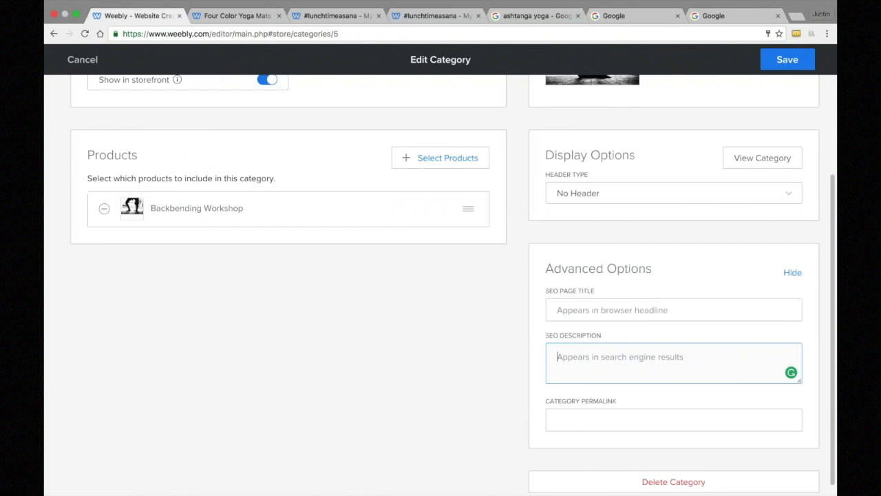
Type the SEO description 'Weekly workshops to empower your practice -- learn the asanas and be inspired by the gurus.'.
{"action": "scroll", "coordinate": [478, 354], "scroll_direction": "up", "scroll_amount": 3}
{"action": "scroll", "coordinate": [486, 357], "scroll_direction": "down", "scroll_amount": 4}
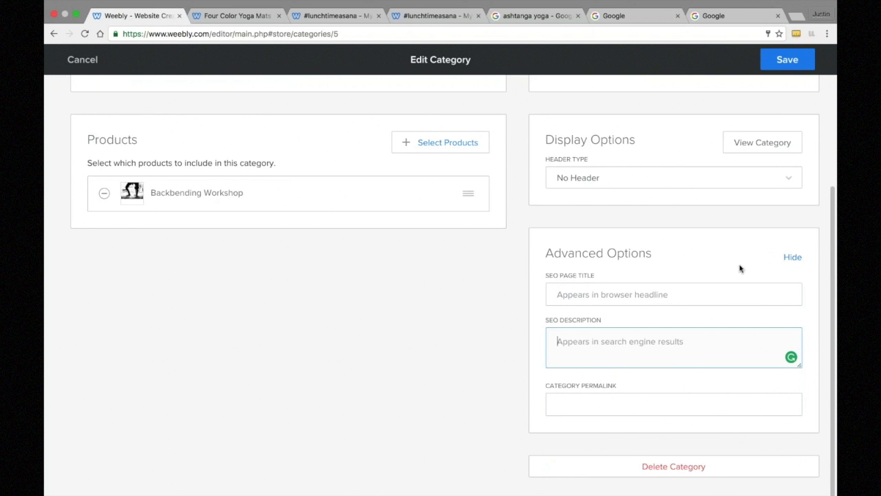
{"action": "scroll", "coordinate": [606, 346], "scroll_direction": "up", "scroll_amount": 3}
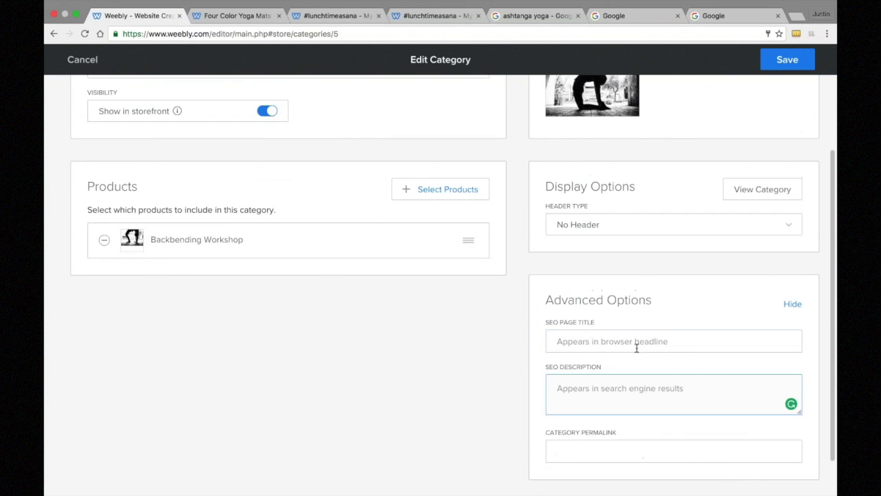
{"action": "scroll", "coordinate": [603, 374], "scroll_direction": "down", "scroll_amount": 2}
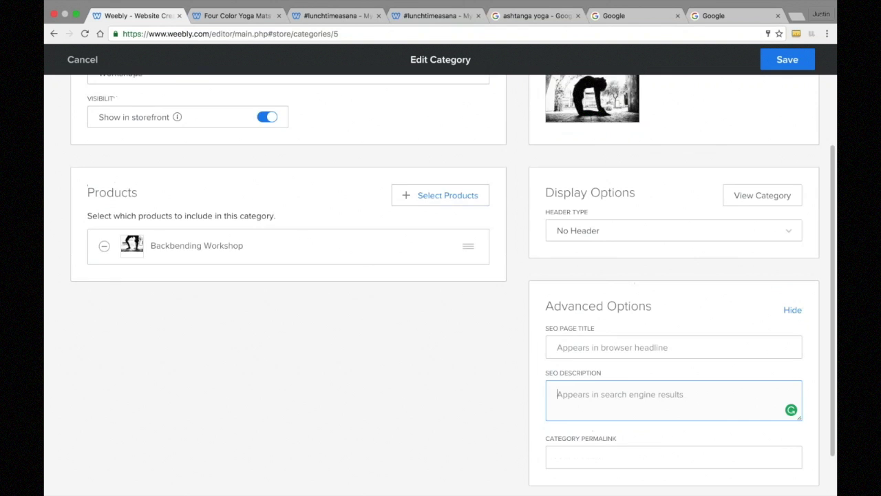
{"action": "type", "text": "Weebly"}
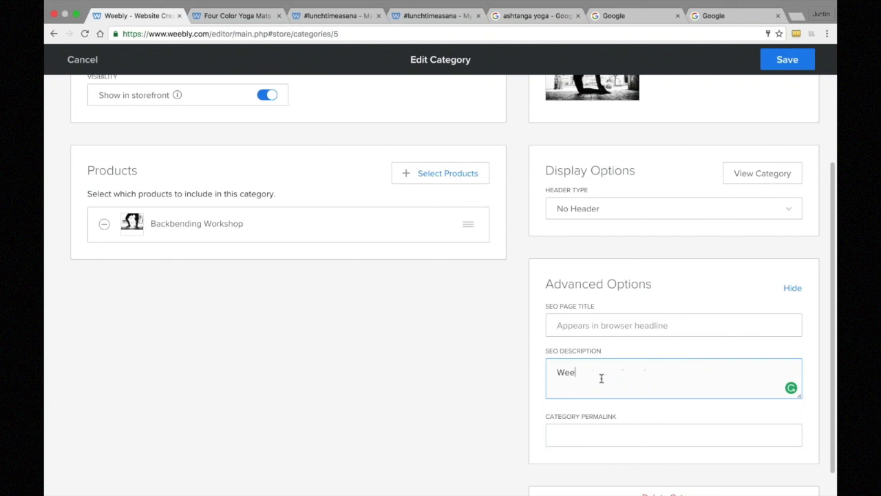
{"action": "key", "text": "BackSpace"}
{"action": "key", "text": "BackSpace"}
{"action": "key", "text": "BackSpace"}
{"action": "key", "text": "BackSpace"}
{"action": "type", "text": "kly workshops to emp"}
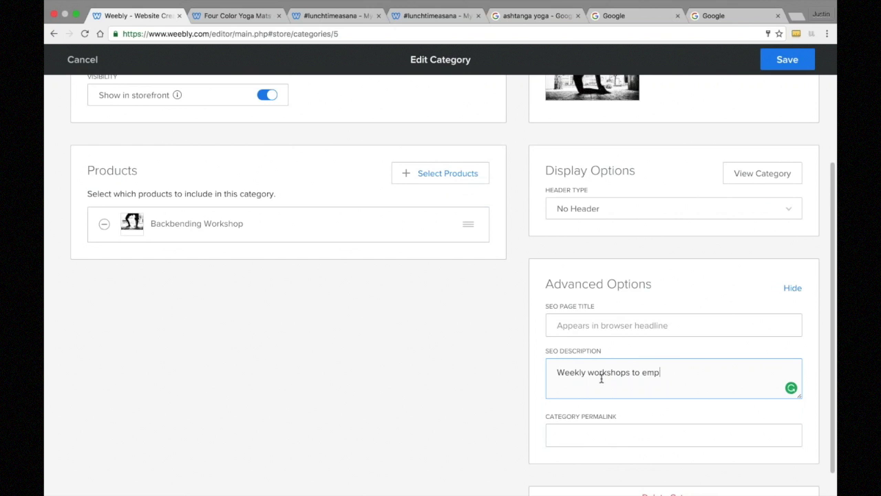
{"action": "type", "text": "ower your pracitce -- les"}
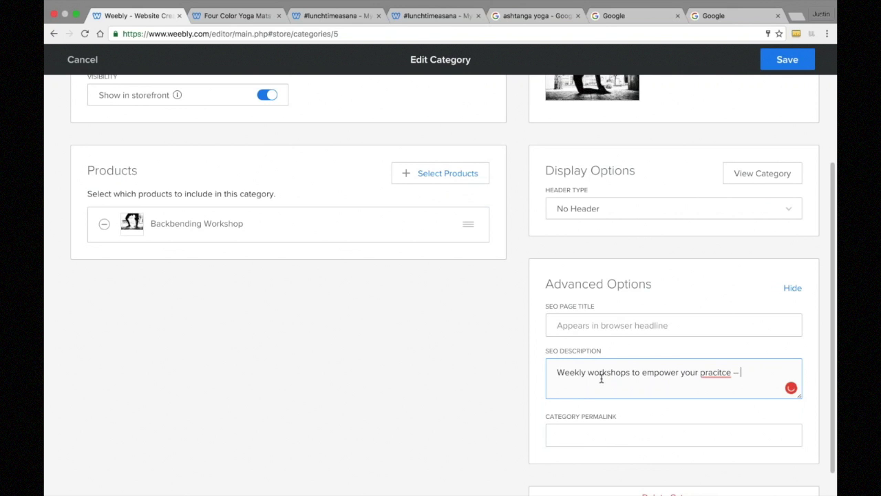
{"action": "key", "text": "BackSpace"}
{"action": "key", "text": "BackSpace"}
{"action": "key", "text": "BackSpace"}
{"action": "key", "text": "BackSpace"}
{"action": "key", "text": "BackSpace"}
{"action": "key", "text": "BackSpace"}
{"action": "key", "text": "BackSpace"}
{"action": "key", "text": "BackSpace"}
{"action": "key", "text": "BackSpace"}
{"action": "key", "text": "BackSpace"}
{"action": "key", "text": "BackSpace"}
{"action": "type", "text": "tice -- learn the asanas and"}
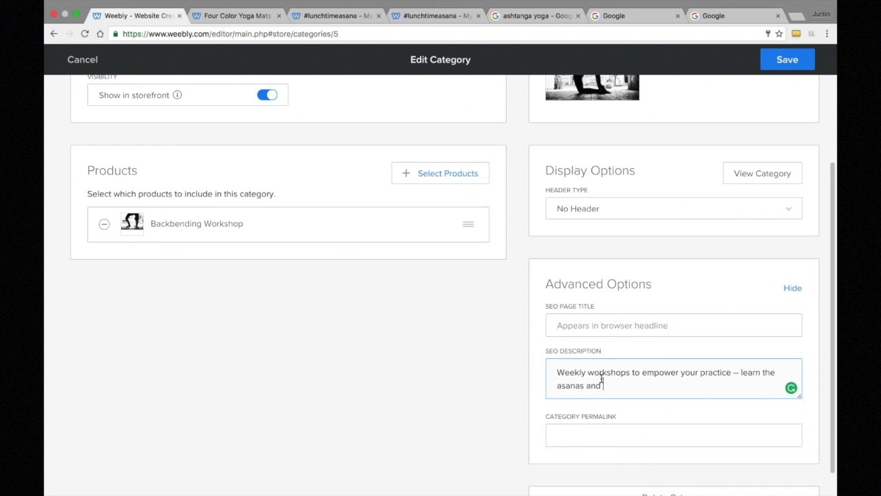
{"action": "type", "text": " be inspired by the gurus."}
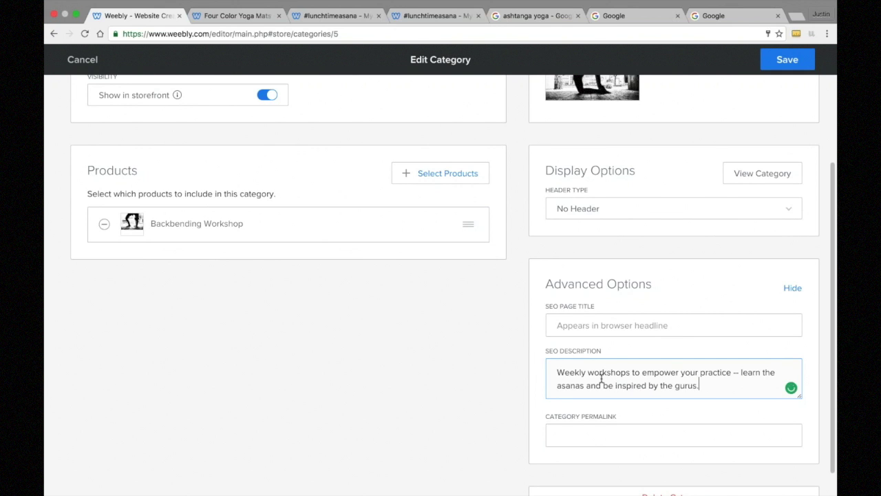
Insert 'Ashtanga' after 'Weekly' in the category description.
{"action": "double_click", "coordinate": [686, 385]}
{"action": "left_click", "coordinate": [571, 384]}
{"action": "double_click", "coordinate": [572, 384]}
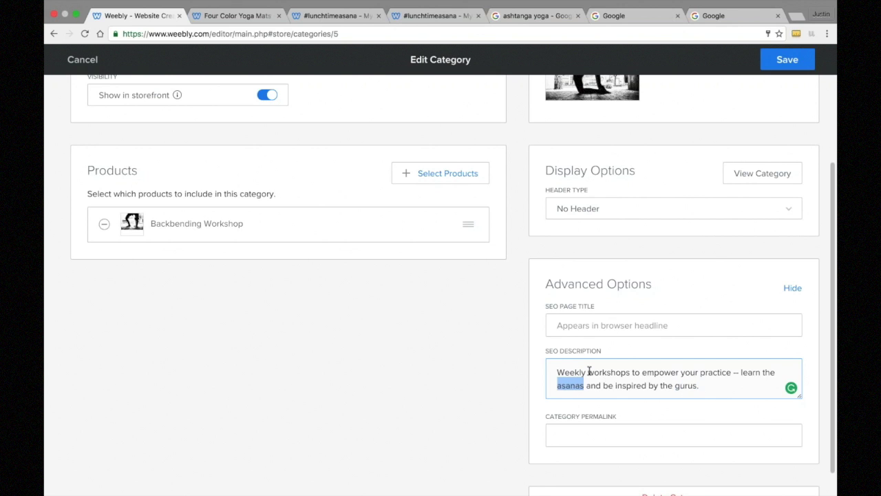
{"action": "left_click", "coordinate": [626, 391]}
{"action": "type", "text": "Ashtanga"}
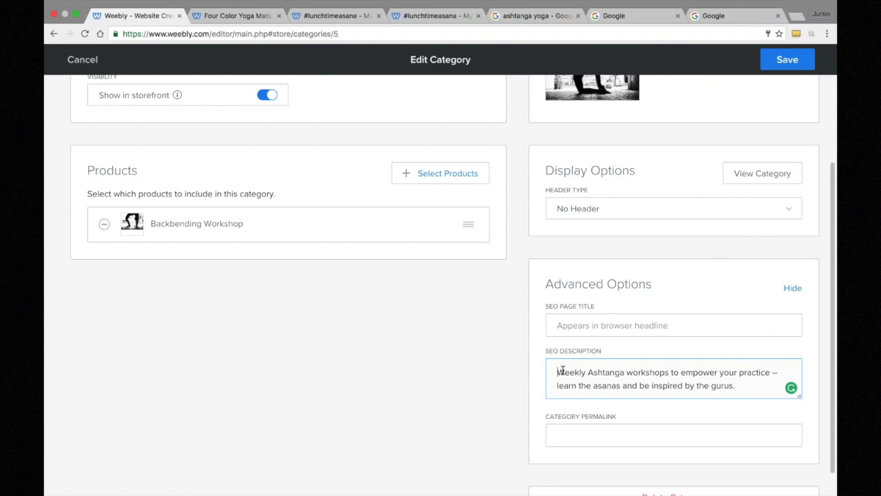
Review the description, save the Workshops category, and show the store's product list.
{"action": "left_click_drag", "start_coordinate": [558, 372], "coordinate": [743, 381]}
{"action": "left_click", "coordinate": [743, 381]}
{"action": "mouse_move", "coordinate": [737, 386]}
{"action": "left_mouse_down"}
{"action": "mouse_move", "coordinate": [561, 377]}
{"action": "mouse_move", "coordinate": [557, 370]}
{"action": "mouse_move", "coordinate": [748, 391]}
{"action": "left_mouse_up"}
{"action": "left_click", "coordinate": [559, 372]}
{"action": "left_click", "coordinate": [657, 386]}
{"action": "left_click", "coordinate": [788, 60]}
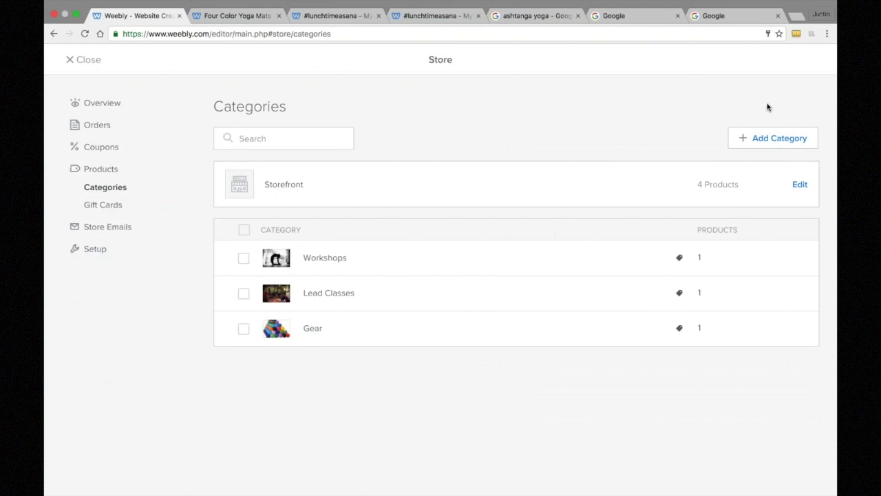
{"action": "left_click", "coordinate": [101, 169]}
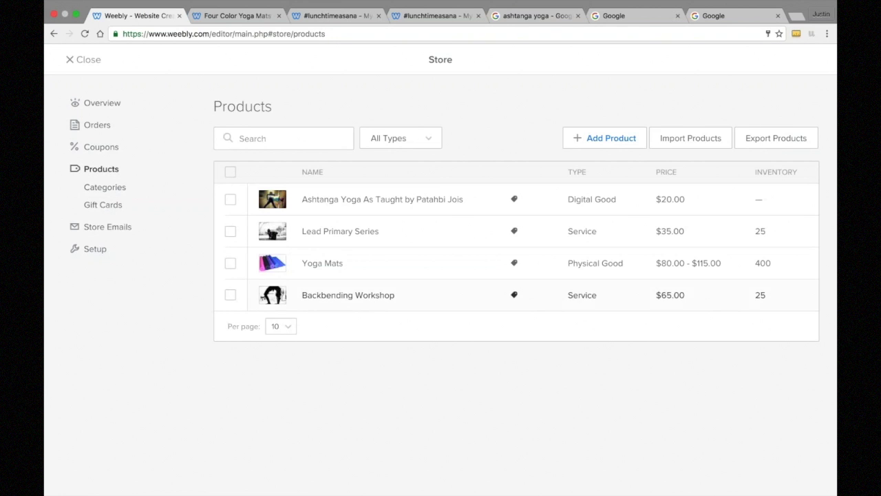
Write the Yoga Mats SEO description: black mats on sale, four colors, custom name embossing.
{"action": "left_click", "coordinate": [449, 278]}
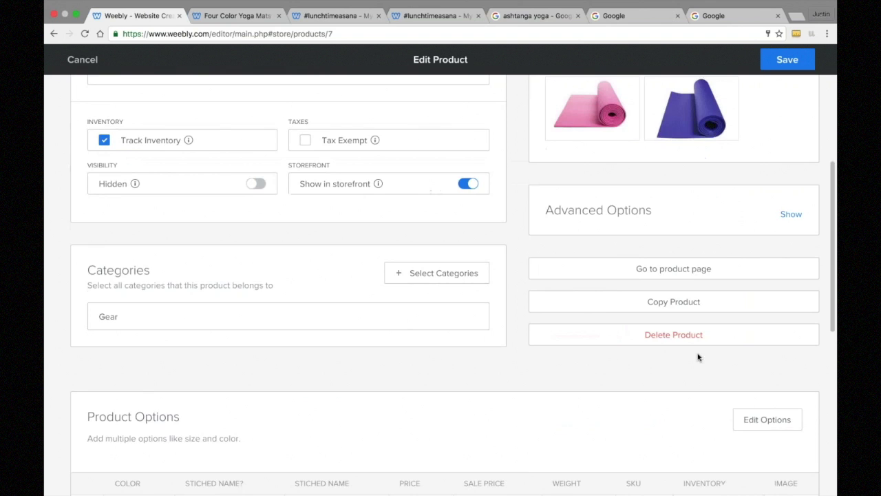
{"action": "scroll", "coordinate": [626, 324], "scroll_direction": "down", "scroll_amount": 1}
{"action": "left_click", "coordinate": [626, 318]}
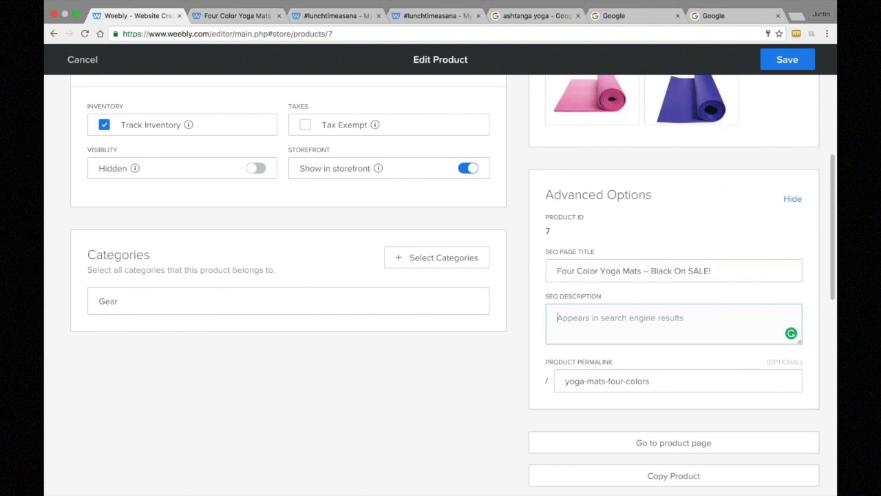
{"action": "type", "text": "Black B"}
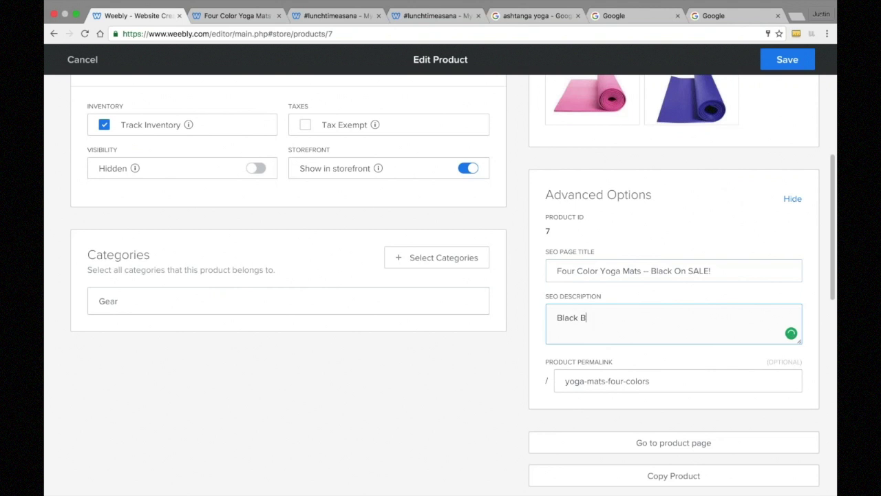
{"action": "key", "text": "BackSpace"}
{"action": "type", "text": "Mats On Sale Now! Four colo"}
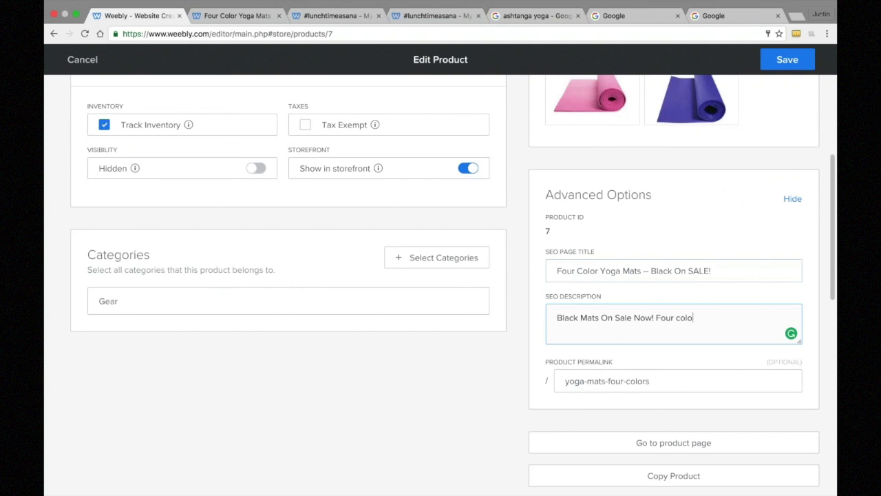
{"action": "type", "text": "rs with custom name embo"}
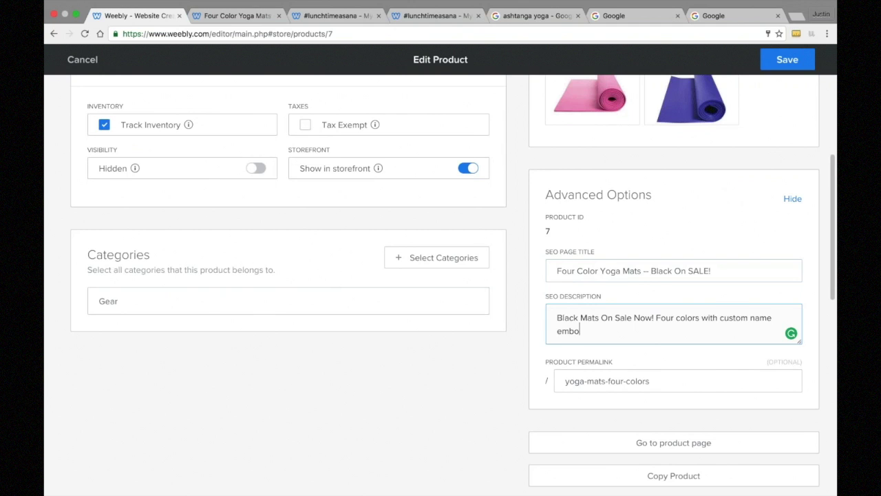
{"action": "type", "text": "ssing available! Expand your practis"}
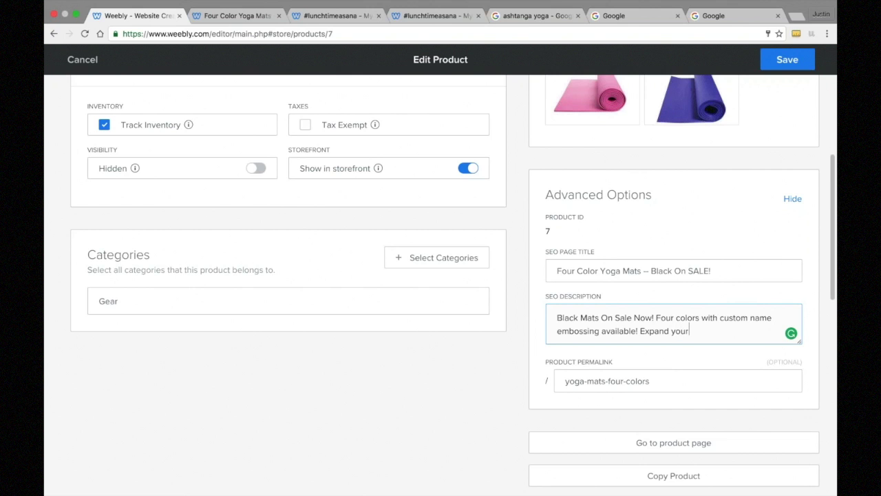
{"action": "key", "text": "BackSpace"}
{"action": "key", "text": "BackSpace"}
{"action": "type", "text": "ce with a fail-pro"}
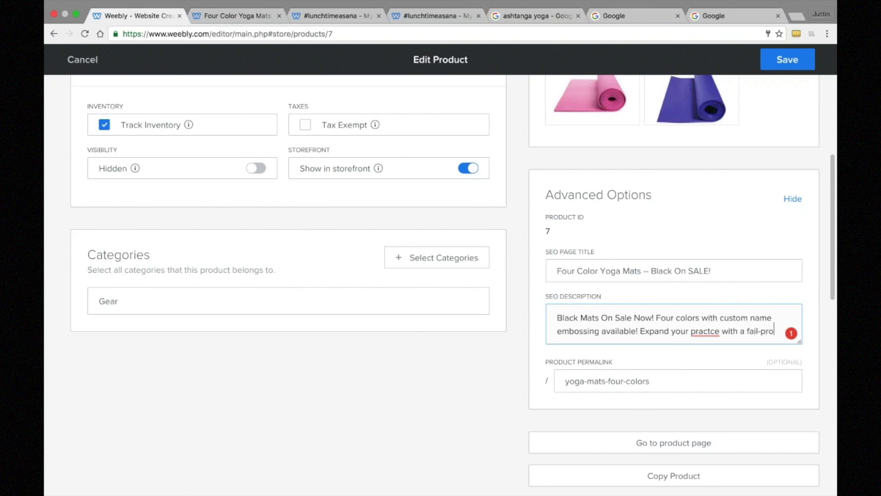
{"action": "type", "text": "of mat!"}
Correct 'practce' to 'practice' and select the whole description for copying.
{"action": "double_click", "coordinate": [713, 329]}
{"action": "type", "text": "practi"}
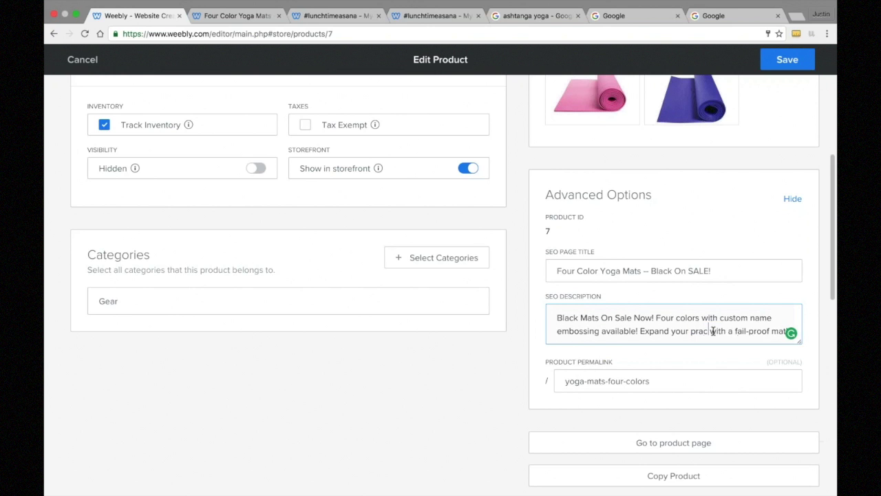
{"action": "type", "text": "ce"}
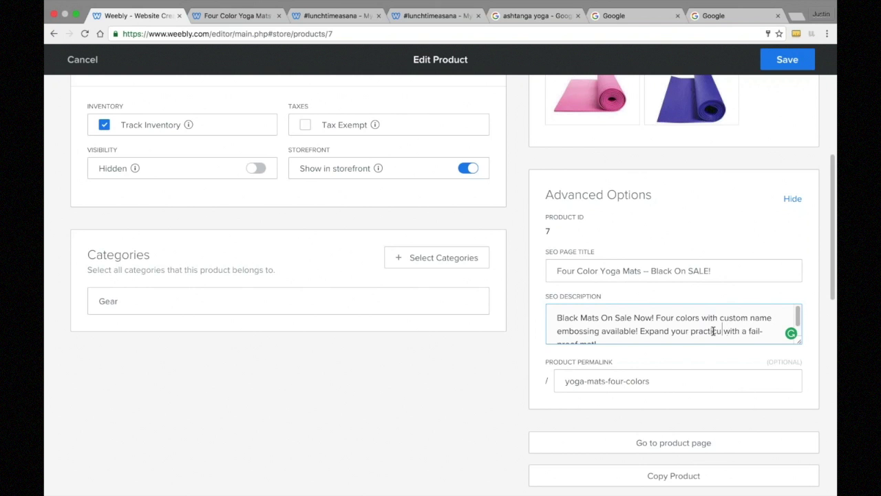
{"action": "key", "text": "Down"}
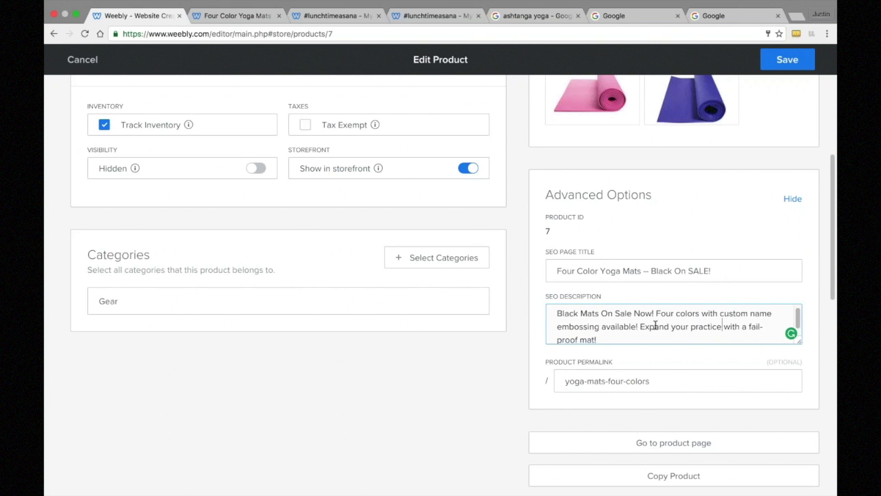
{"action": "scroll", "coordinate": [671, 329], "scroll_direction": "down", "scroll_amount": 1}
{"action": "scroll", "coordinate": [708, 324], "scroll_direction": "up", "scroll_amount": 2}
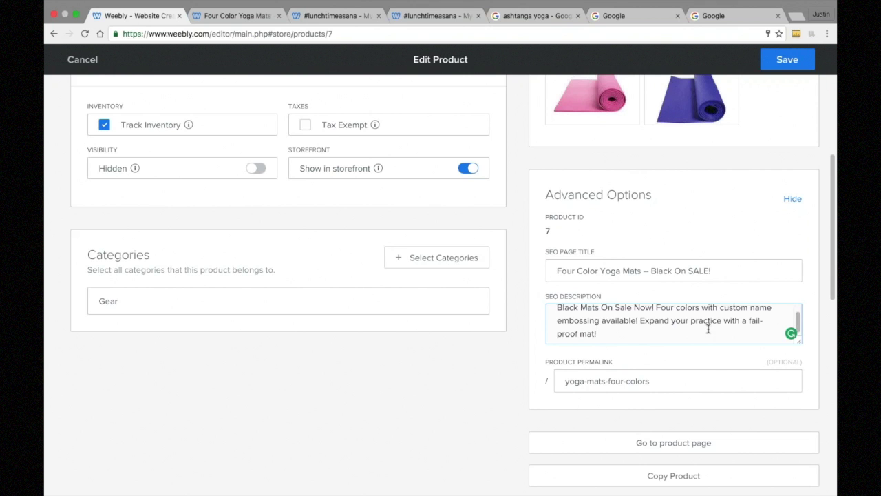
{"action": "scroll", "coordinate": [668, 332], "scroll_direction": "down", "scroll_amount": 2}
{"action": "left_click_drag", "start_coordinate": [657, 337], "coordinate": [557, 301]}
{"action": "key", "text": "super+c"}
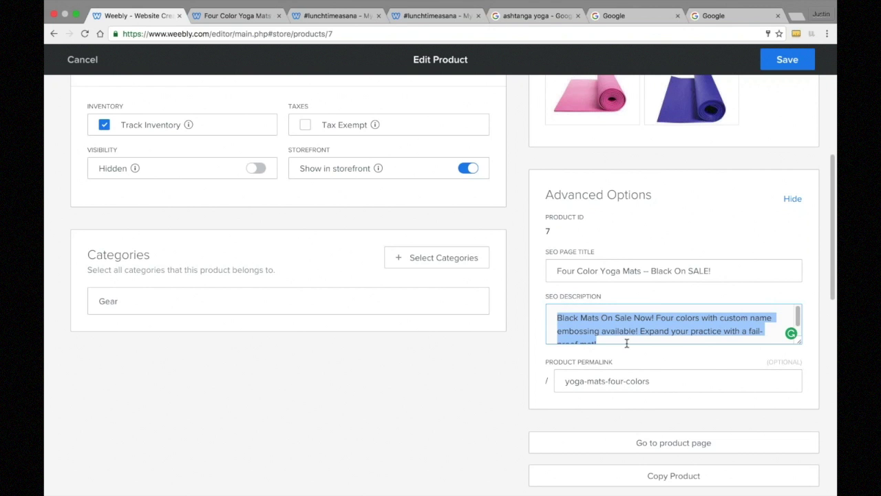
{"action": "left_click", "coordinate": [614, 17]}
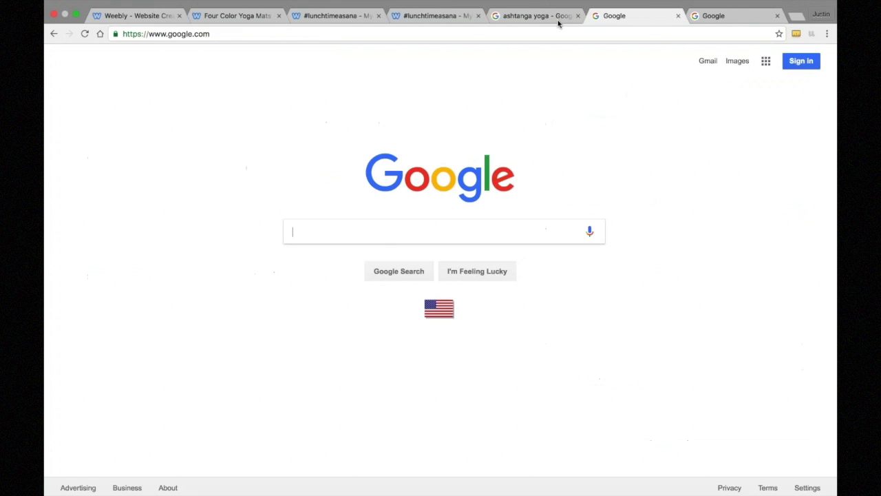
Search Google for 'character count' and open the LetterCount.com counter.
{"action": "type", "text": "charachter c"}
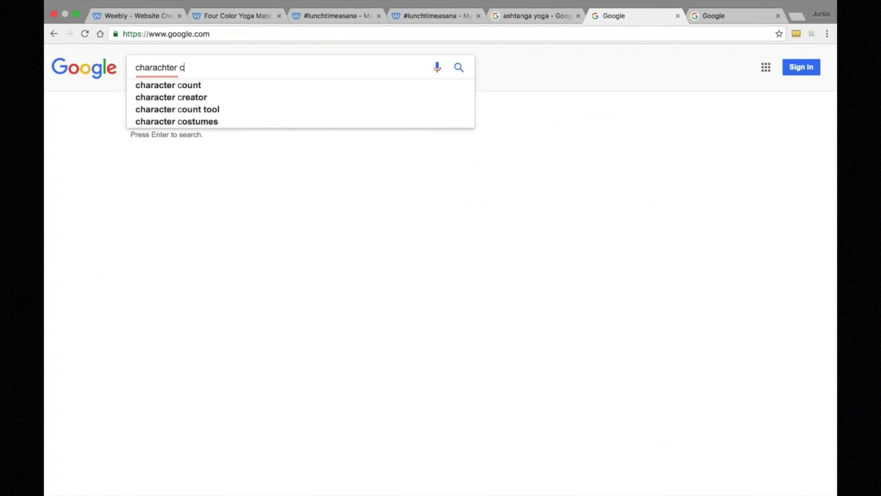
{"action": "key", "text": "super+a"}
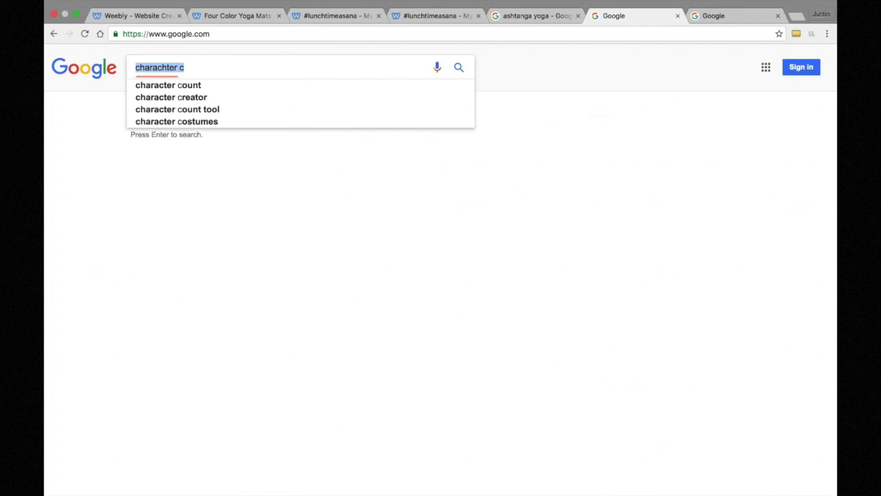
{"action": "type", "text": "character count"}
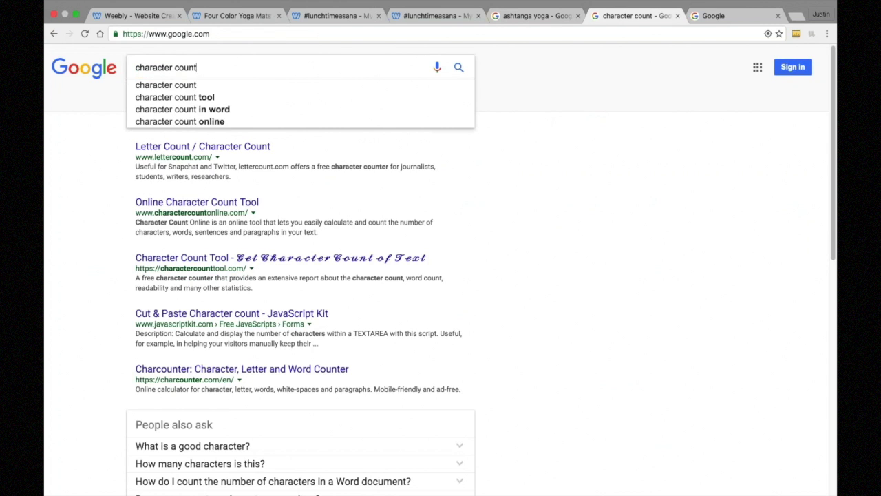
{"action": "key", "text": "Return"}
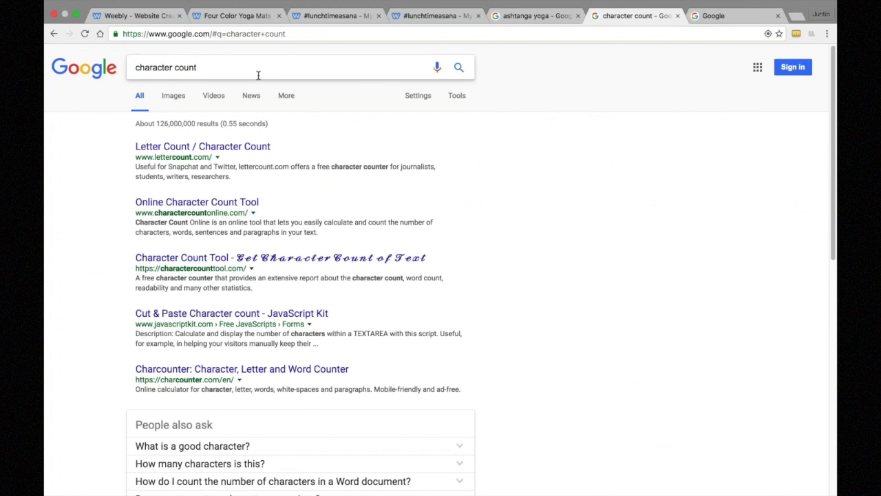
{"action": "left_click", "coordinate": [192, 146]}
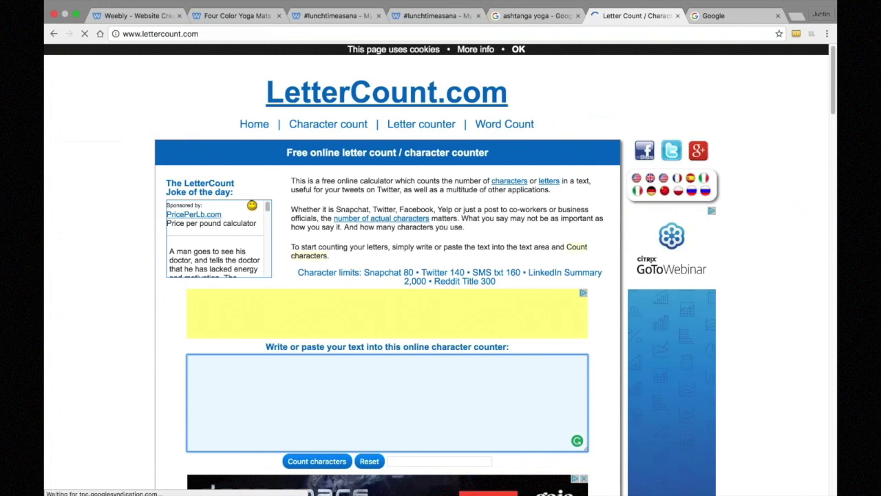
Paste the Yoga Mats description to confirm it is 117 characters, then close the counter tab.
{"action": "key", "text": "super+v"}
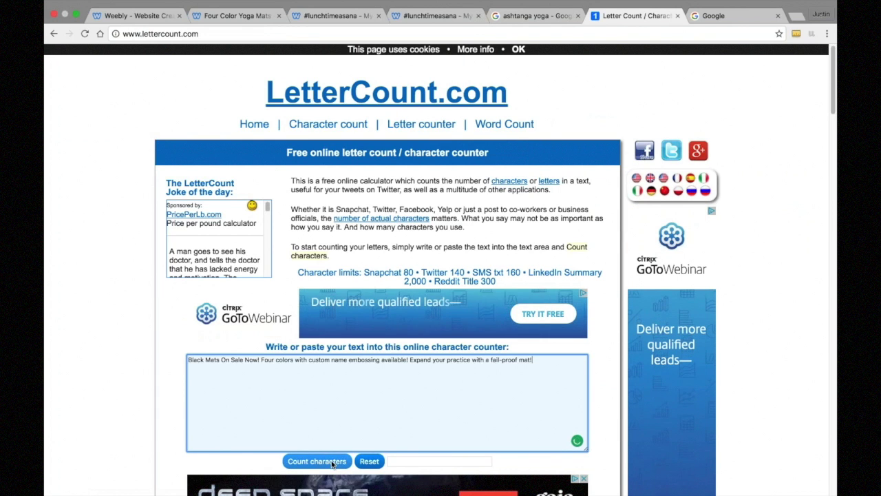
{"action": "left_click", "coordinate": [344, 464]}
{"action": "left_click", "coordinate": [396, 462]}
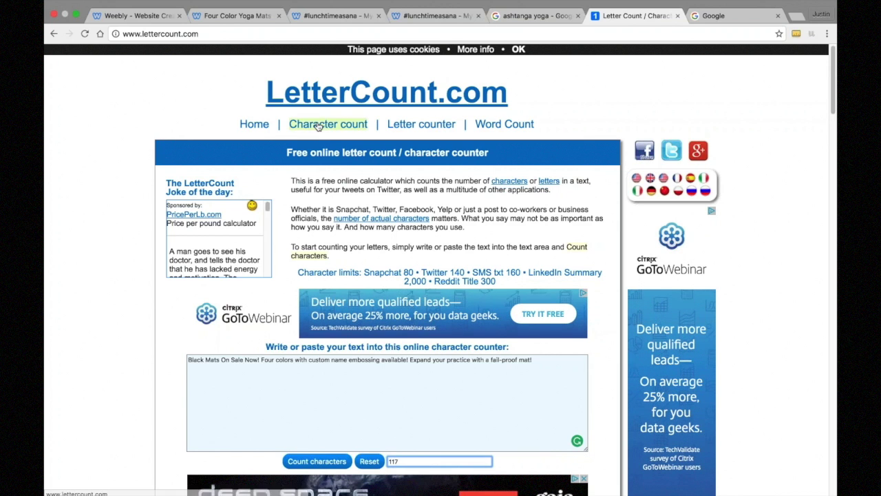
{"action": "left_click", "coordinate": [678, 15]}
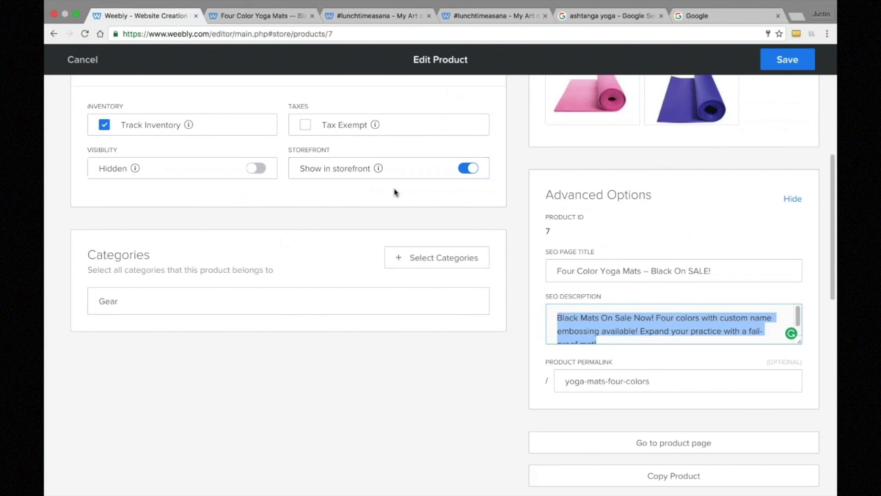
Save the Yoga Mats product edits and close the Store panel.
{"action": "left_click", "coordinate": [788, 59]}
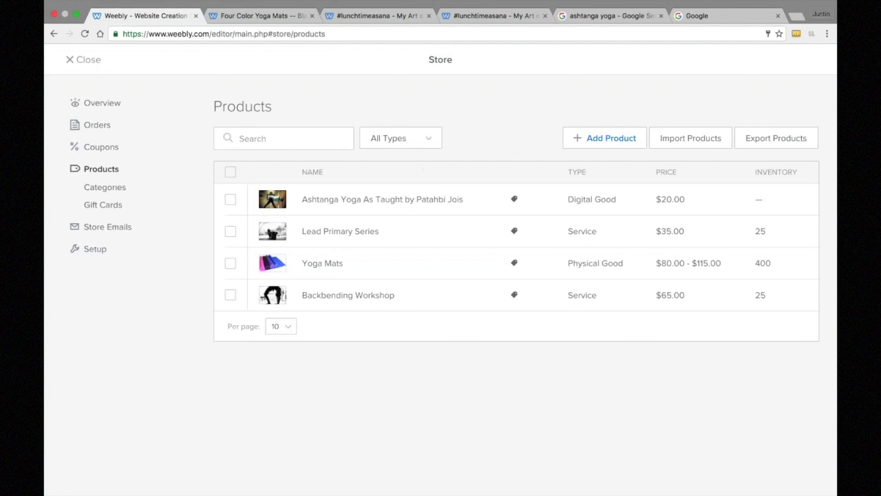
{"action": "left_click", "coordinate": [69, 58]}
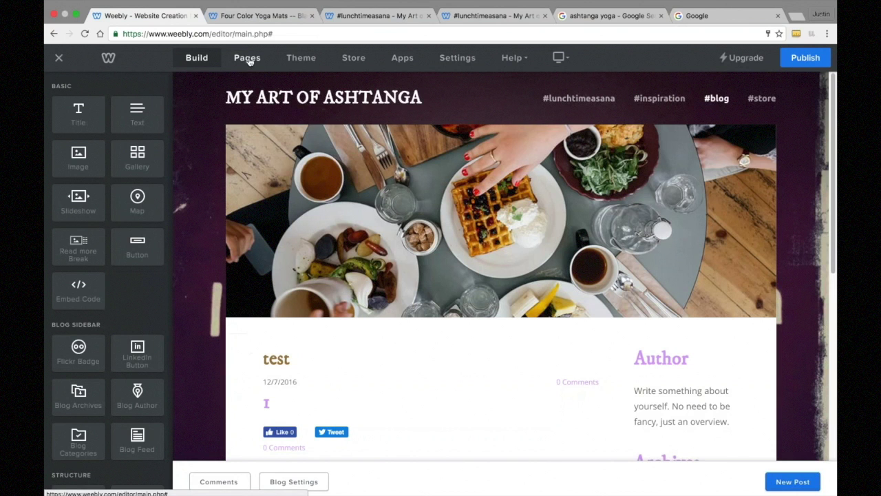
{"action": "scroll", "coordinate": [387, 228], "scroll_direction": "down", "scroll_amount": 2}
Look at the test blog post's advanced Post Options, then close the Blog Editor.
{"action": "left_click", "coordinate": [414, 278]}
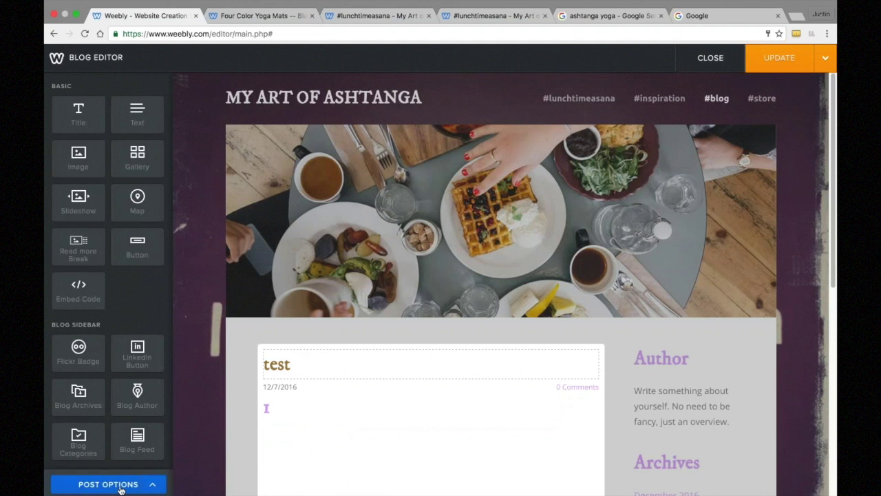
{"action": "left_click", "coordinate": [120, 484]}
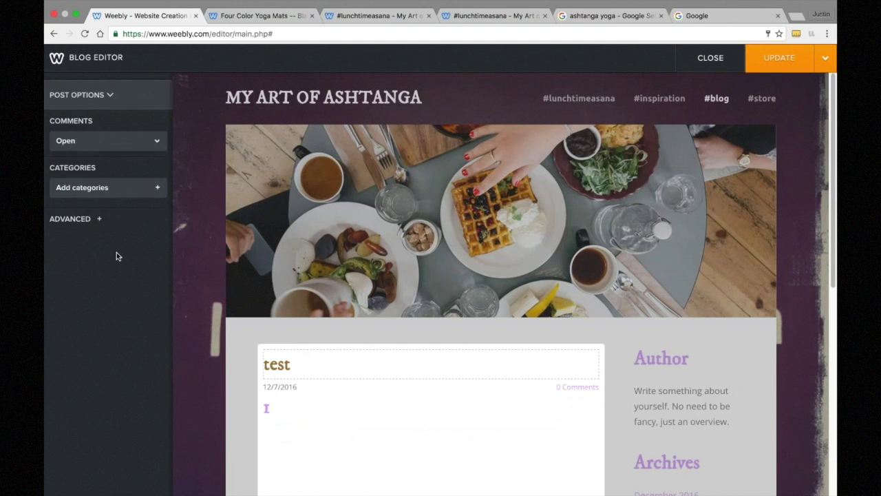
{"action": "left_click", "coordinate": [70, 218]}
{"action": "left_click", "coordinate": [54, 326]}
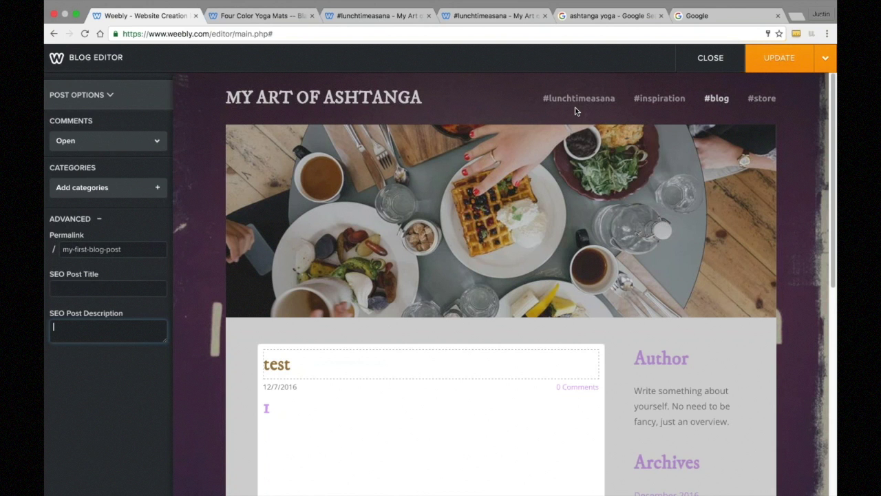
{"action": "left_click", "coordinate": [738, 60]}
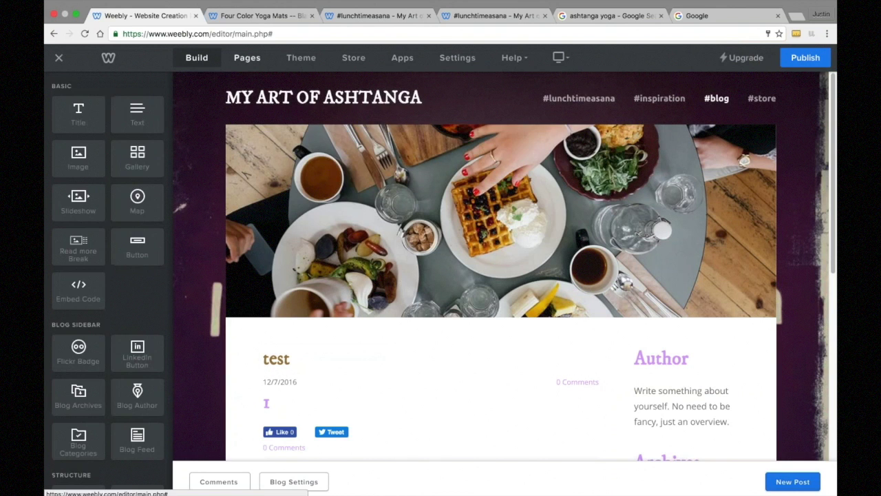
Cancel the prompt and view the #blog page's SEO settings.
{"action": "left_click", "coordinate": [479, 173]}
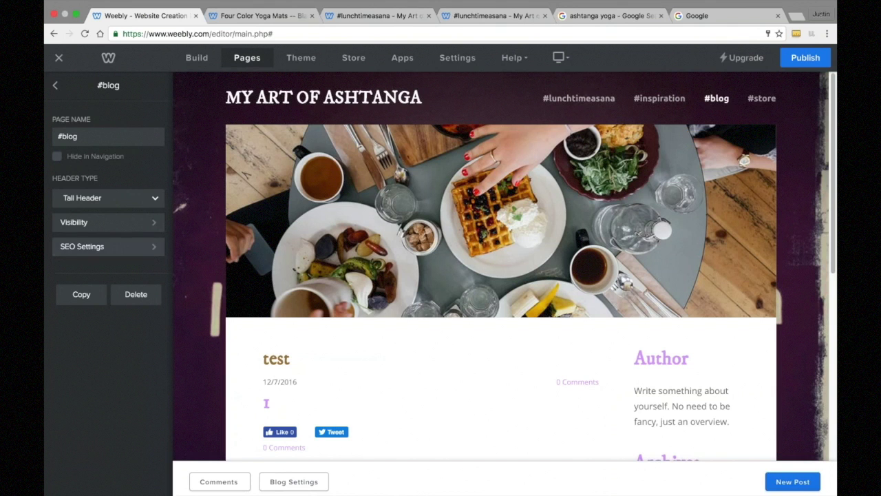
{"action": "left_click", "coordinate": [104, 246]}
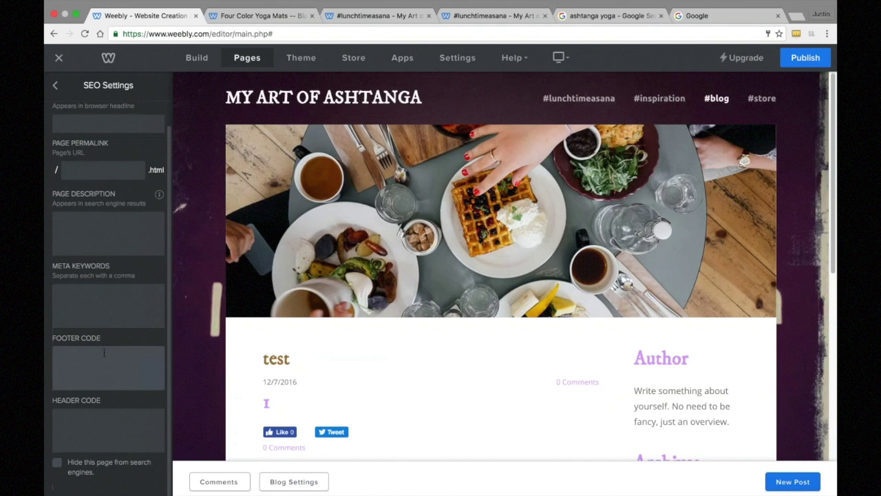
{"action": "left_click", "coordinate": [103, 232]}
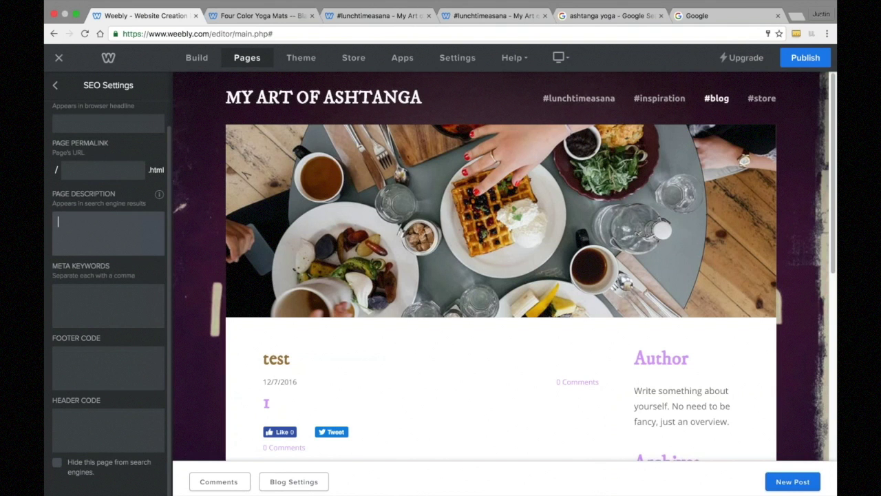
{"action": "scroll", "coordinate": [95, 241], "scroll_direction": "up", "scroll_amount": 2}
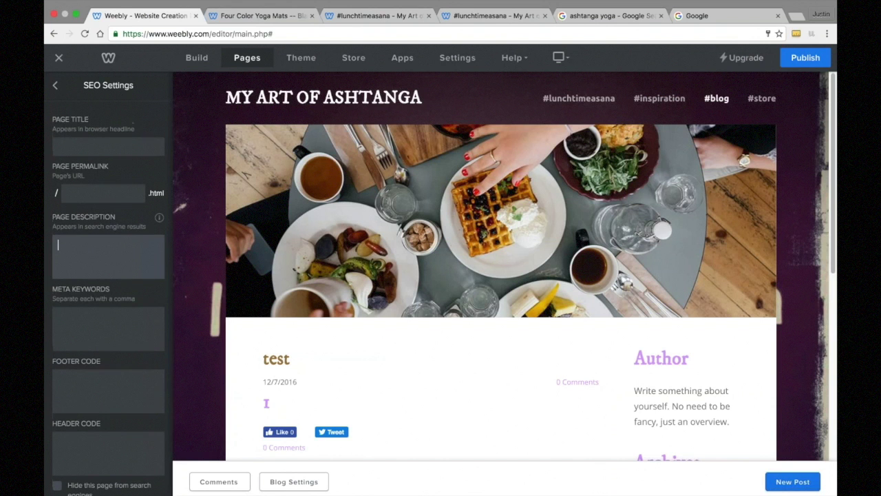
Return to the Pages list and open the Welcome page's SEO settings.
{"action": "left_click", "coordinate": [56, 85]}
{"action": "left_click", "coordinate": [55, 85]}
{"action": "left_click", "coordinate": [76, 119]}
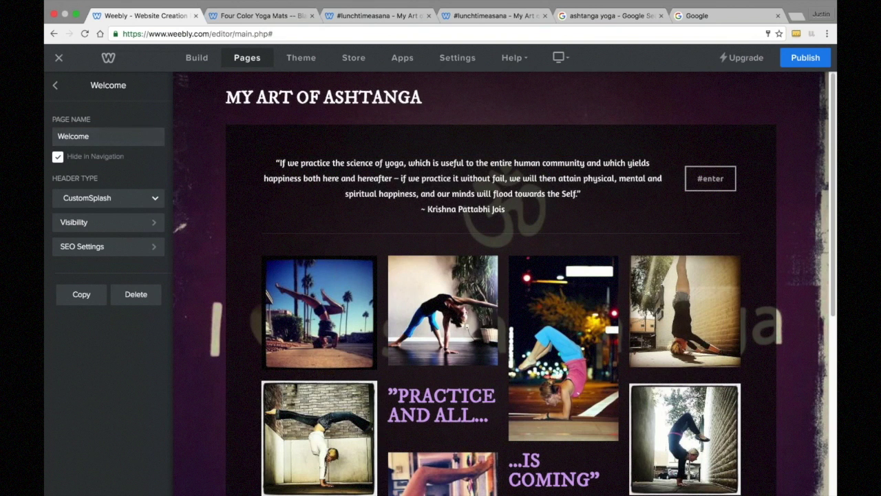
{"action": "left_click", "coordinate": [122, 248]}
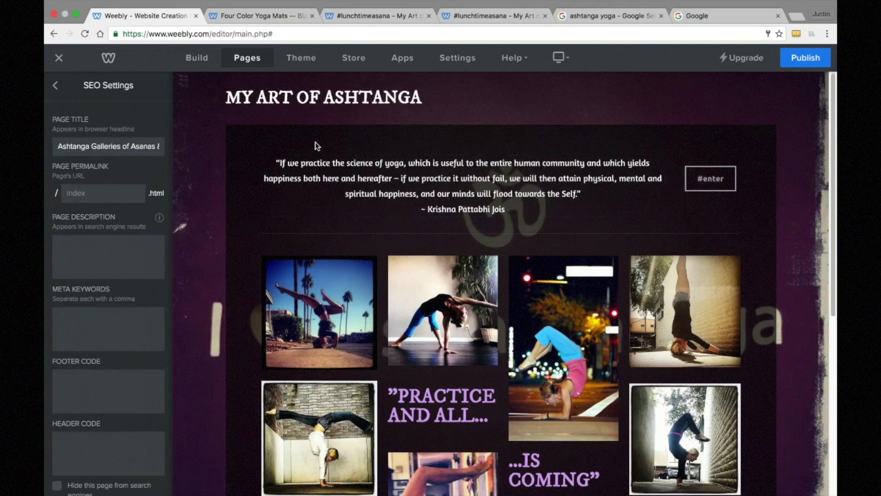
Select the opening of the homepage quote, using the Welcome page's empty description and Meta Keywords fields.
{"action": "left_click_drag", "start_coordinate": [276, 162], "coordinate": [520, 178]}
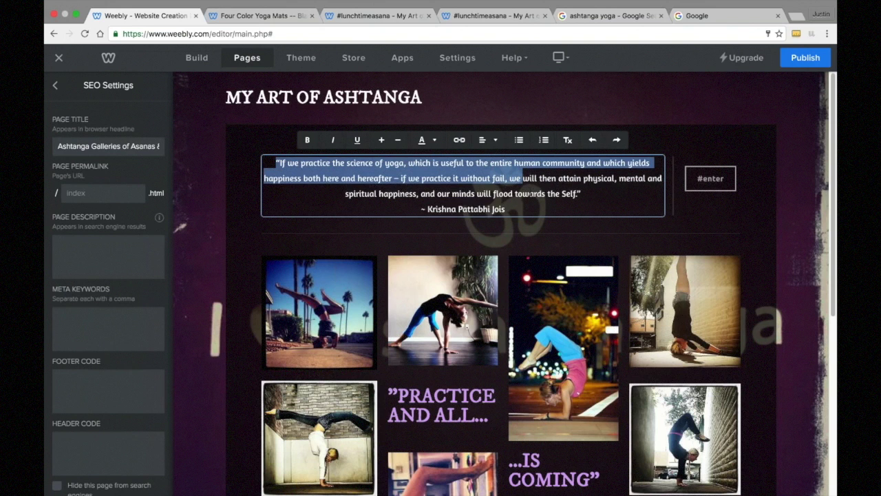
{"action": "left_click", "coordinate": [533, 179]}
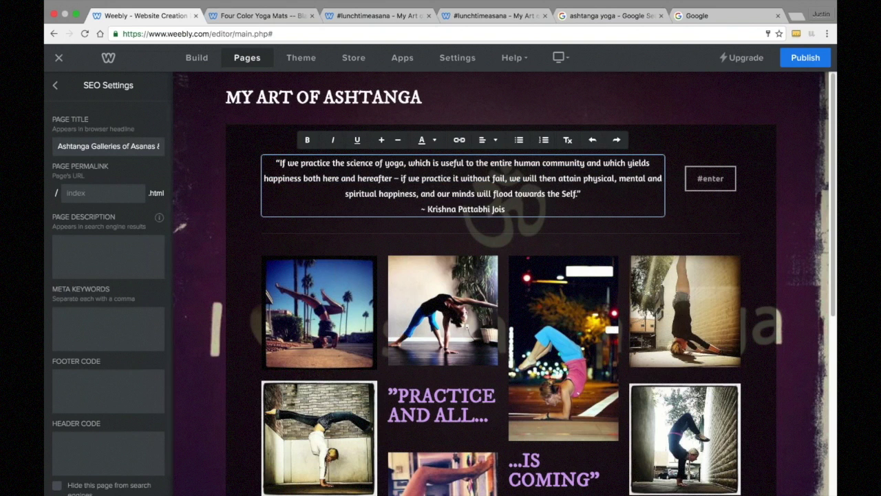
{"action": "left_click", "coordinate": [83, 248]}
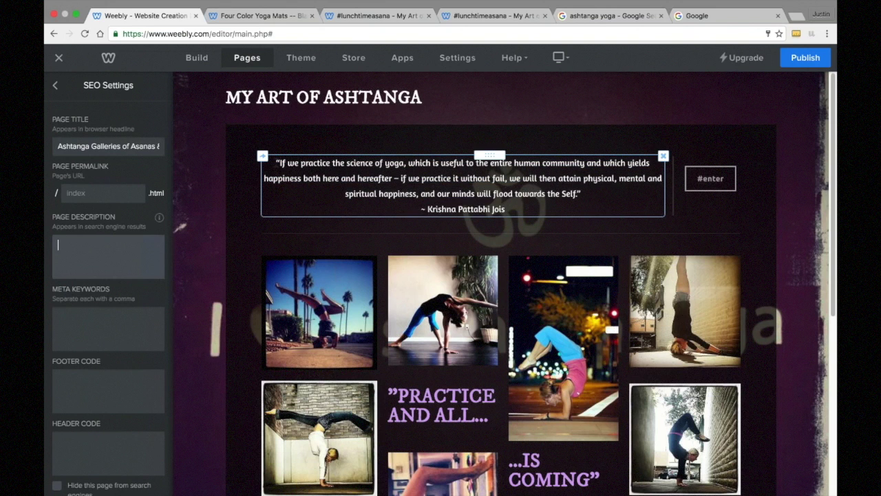
{"action": "left_click_drag", "start_coordinate": [275, 162], "coordinate": [561, 178]}
{"action": "key", "text": "super+Tab"}
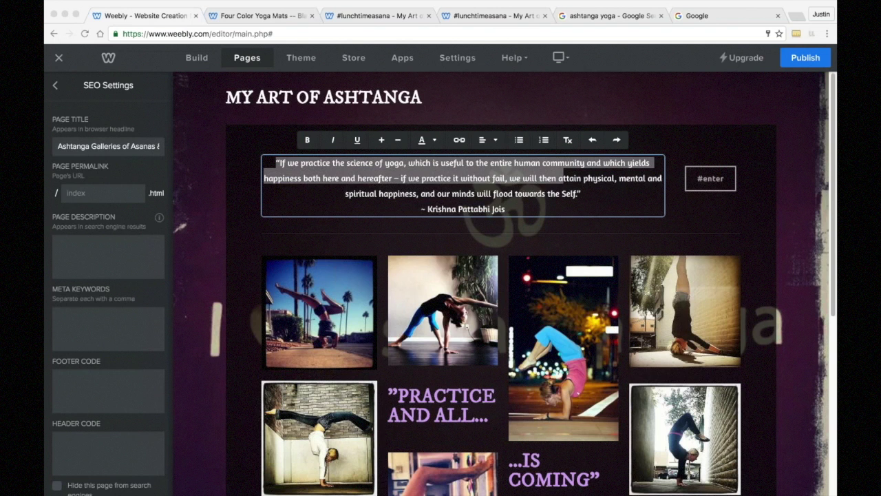
{"action": "left_click", "coordinate": [703, 118]}
{"action": "left_click", "coordinate": [781, 181]}
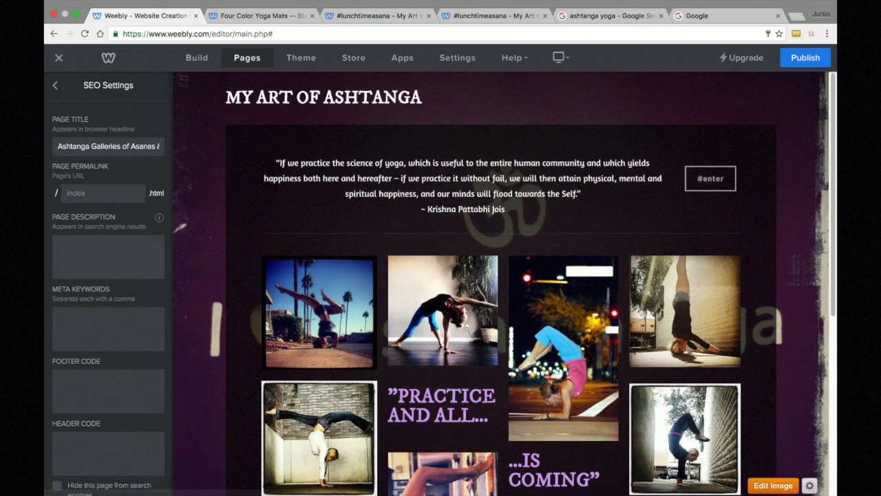
{"action": "scroll", "coordinate": [91, 285], "scroll_direction": "down", "scroll_amount": 1}
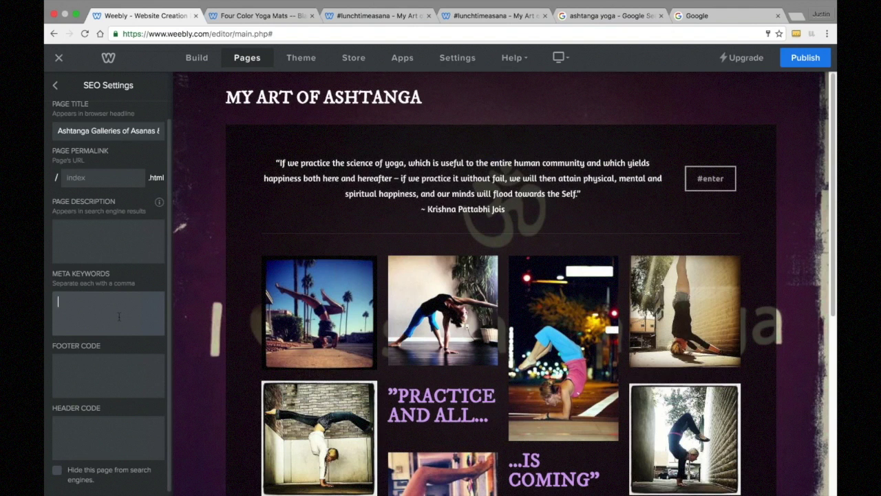
Enter the meta keywords 'yoga,ashtanga,asana' in the page's SEO settings.
{"action": "left_click", "coordinate": [119, 316]}
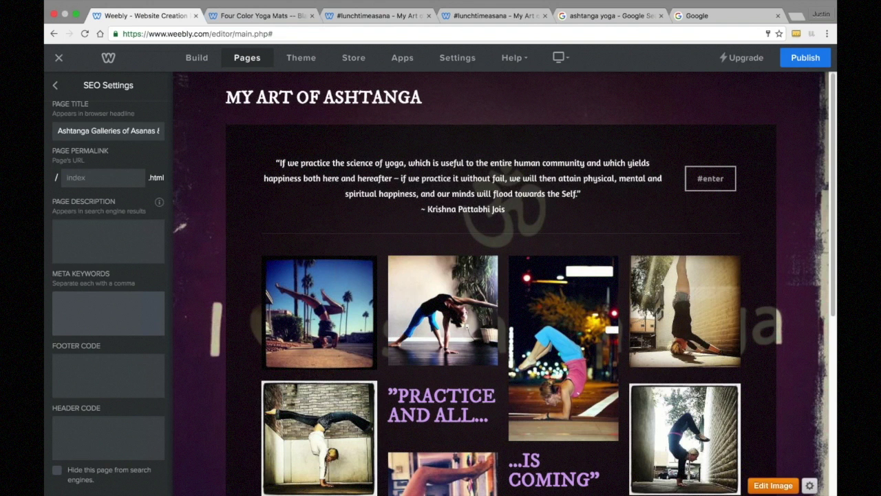
{"action": "scroll", "coordinate": [443, 344], "scroll_direction": "down", "scroll_amount": 3}
{"action": "scroll", "coordinate": [443, 344], "scroll_direction": "up", "scroll_amount": 3}
{"action": "left_click", "coordinate": [337, 179]}
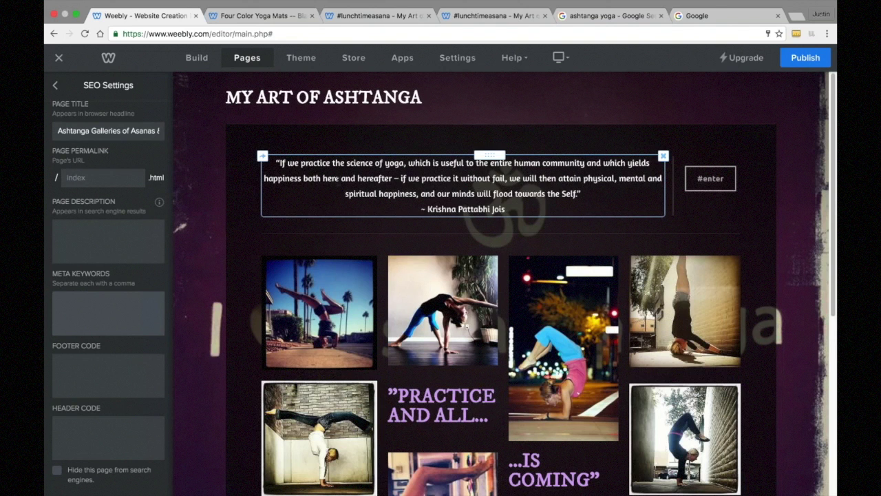
{"action": "left_click", "coordinate": [91, 311]}
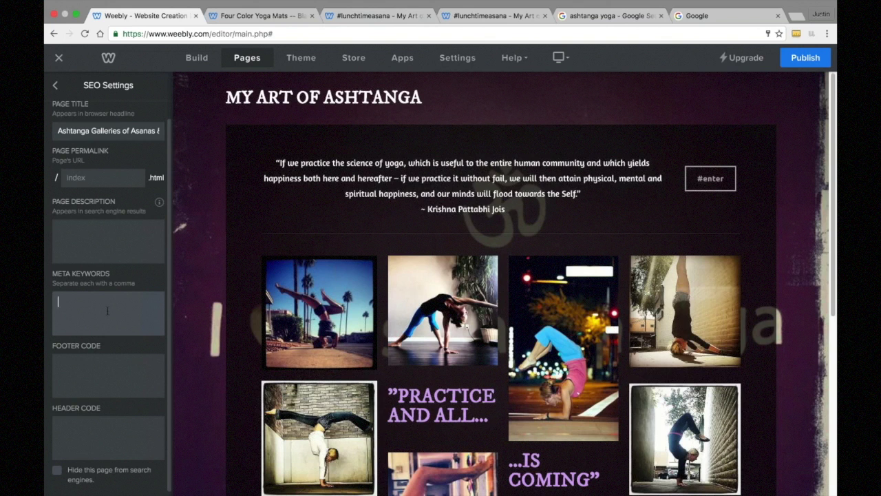
{"action": "type", "text": "yoga,ashtanga"}
{"action": "left_click", "coordinate": [75, 302]}
{"action": "type", "text": ",asana"}
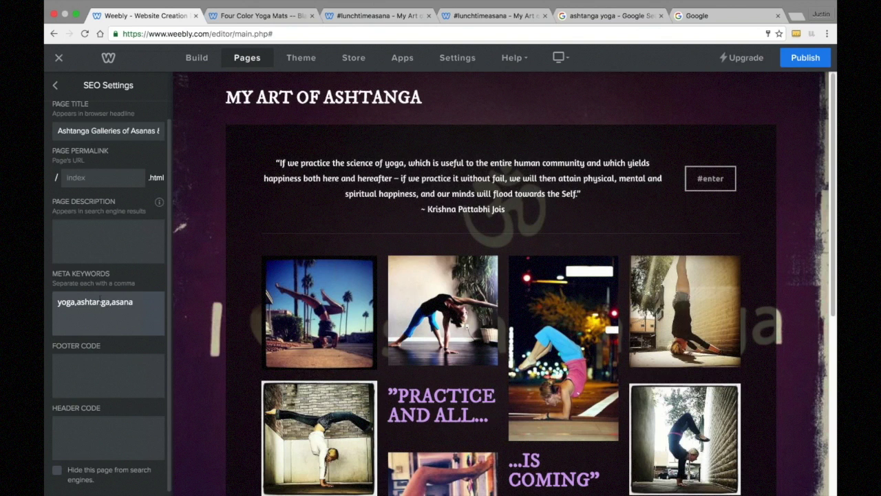
Clear the entered meta keywords from the field again.
{"action": "scroll", "coordinate": [466, 241], "scroll_direction": "down", "scroll_amount": 1}
{"action": "scroll", "coordinate": [442, 296], "scroll_direction": "up", "scroll_amount": 1}
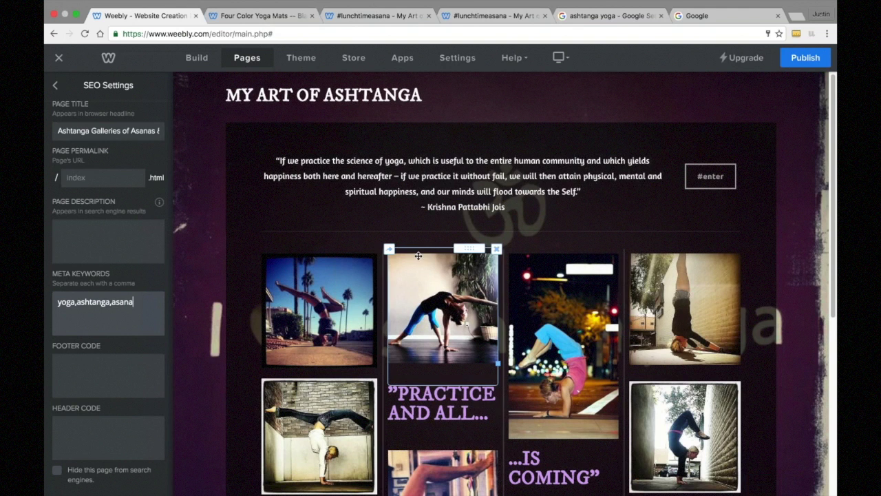
{"action": "left_click", "coordinate": [163, 306]}
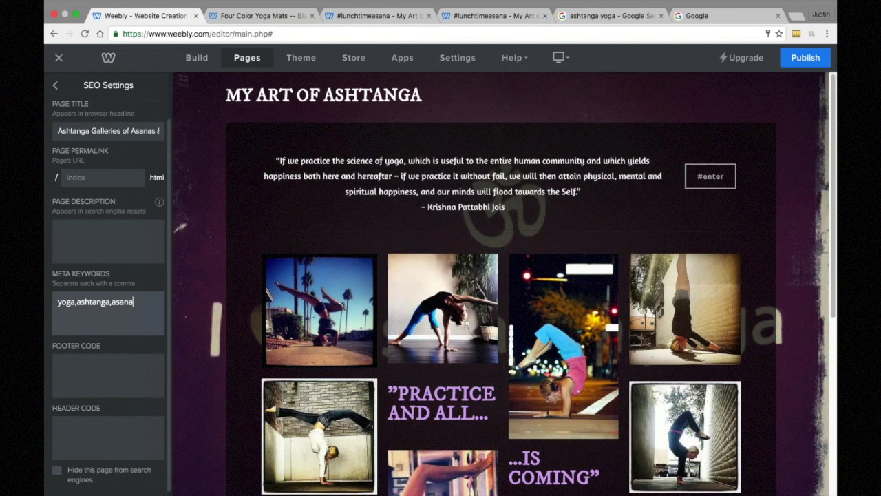
{"action": "triple_click", "coordinate": [148, 301]}
{"action": "key", "text": "BackSpace"}
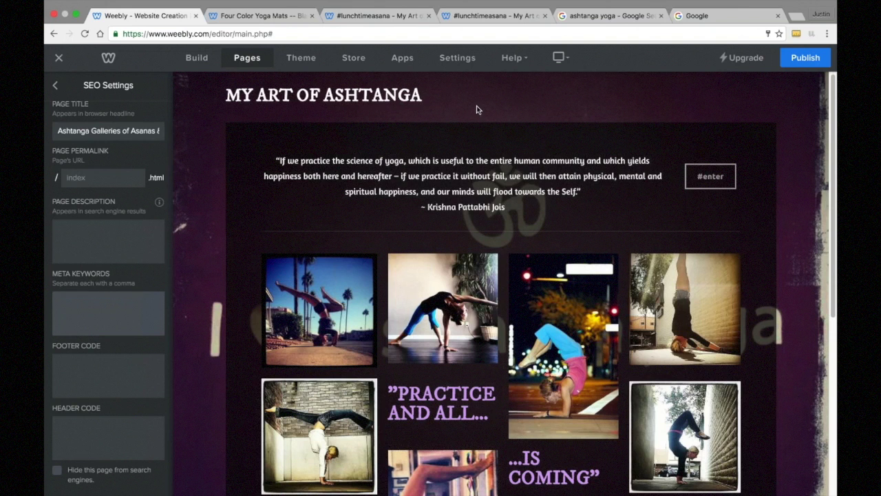
{"action": "left_click", "coordinate": [477, 106]}
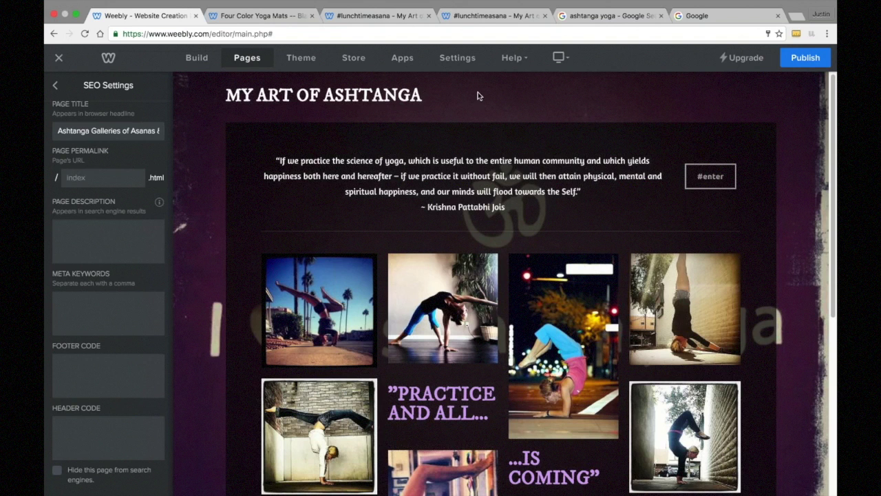
Return to the pages list, open #lunchtimeasana, and view the live Yoga Mats page.
{"action": "left_click", "coordinate": [55, 85]}
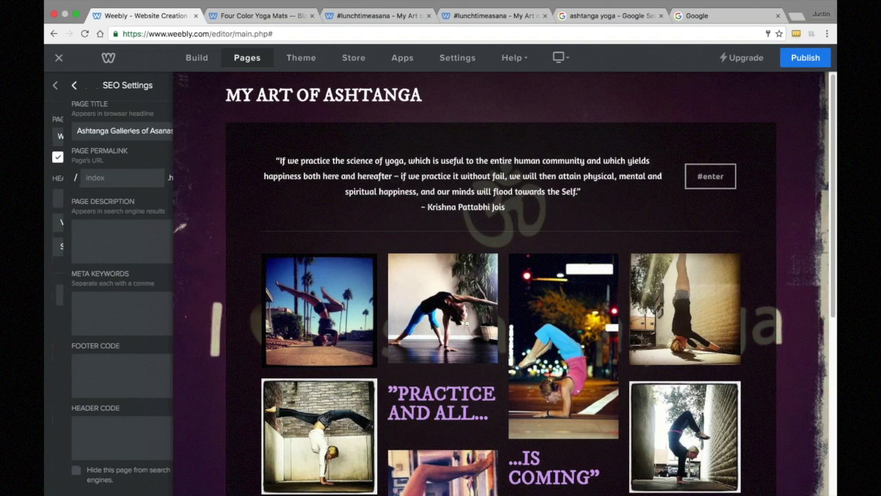
{"action": "left_click", "coordinate": [55, 85]}
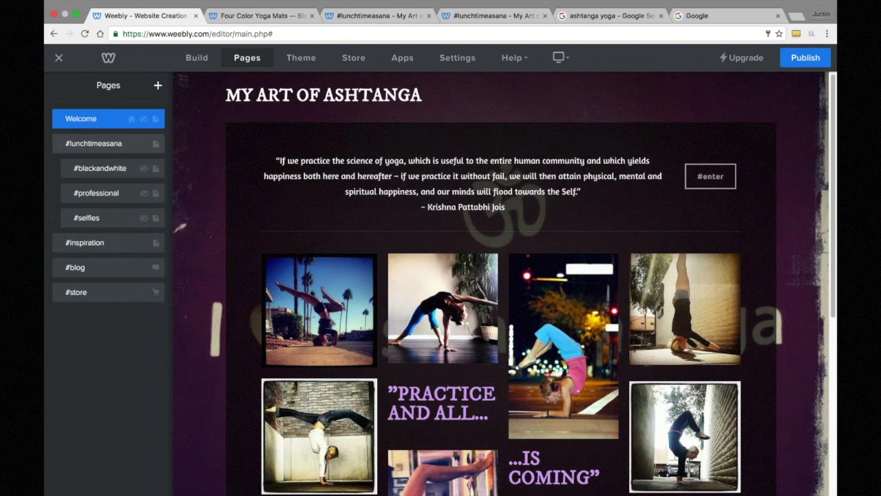
{"action": "left_click", "coordinate": [96, 144]}
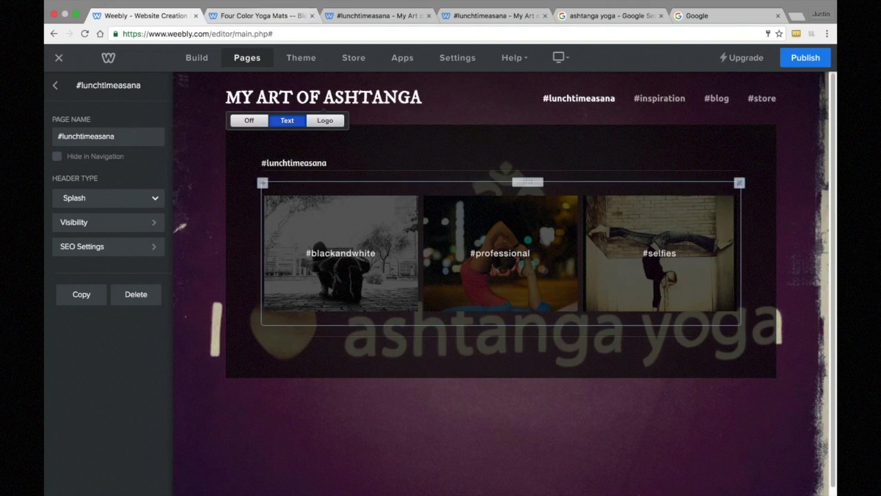
{"action": "left_click", "coordinate": [260, 18]}
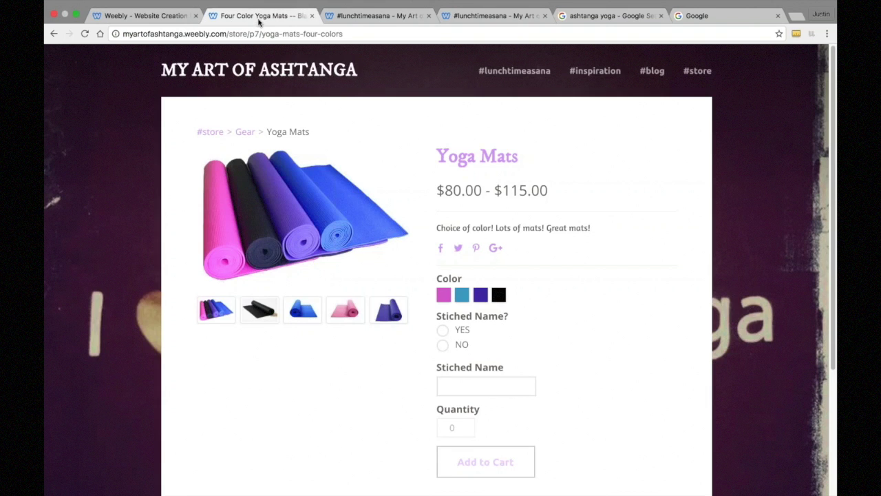
Open the #lunchtimeasana and #blackandwhite galleries, check the web address, then go back.
{"action": "left_click", "coordinate": [514, 71]}
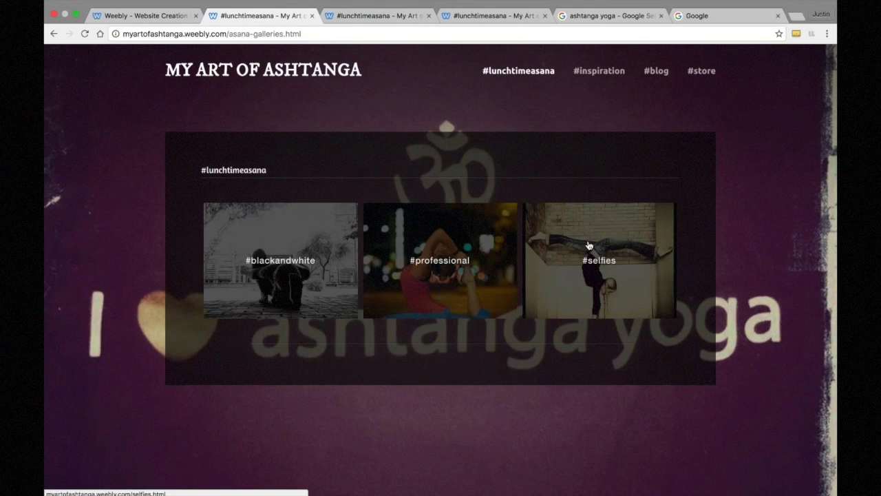
{"action": "left_click", "coordinate": [298, 247]}
{"action": "left_click", "coordinate": [298, 33]}
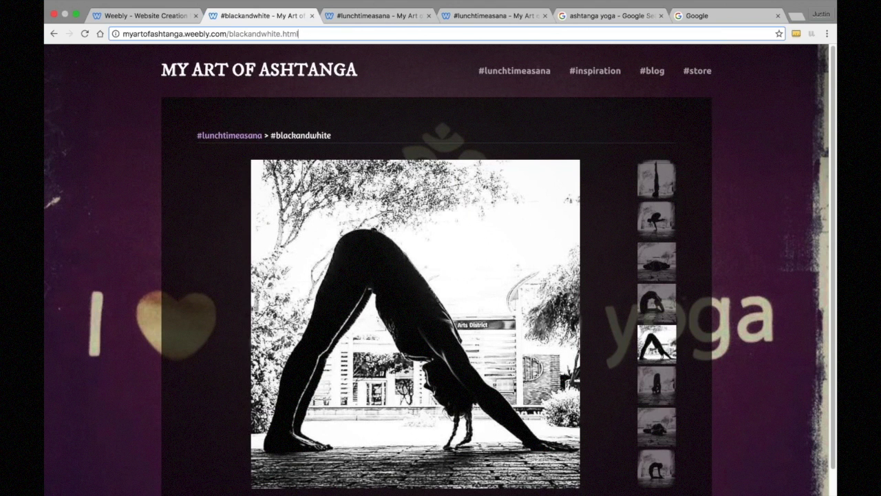
{"action": "mouse_move", "coordinate": [284, 205]}
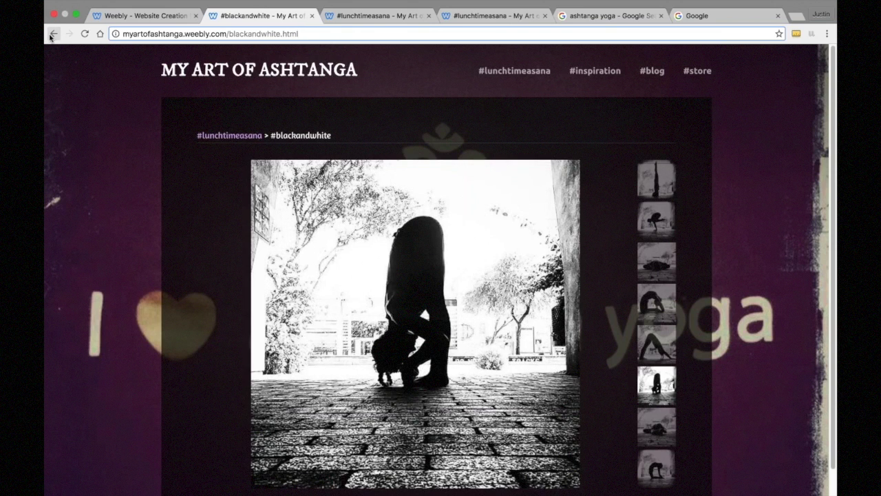
{"action": "left_click", "coordinate": [53, 34]}
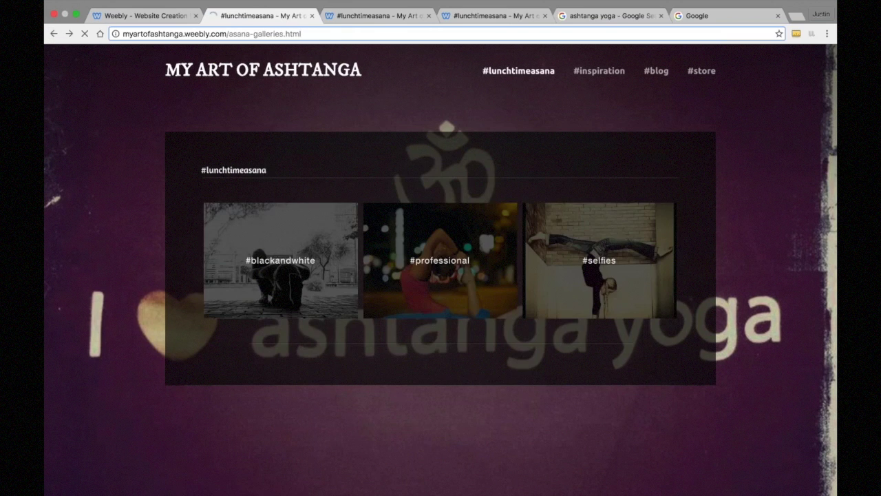
Scroll the live home page, enter the galleries, and return home.
{"action": "scroll", "coordinate": [647, 236], "scroll_direction": "down", "scroll_amount": 1}
{"action": "scroll", "coordinate": [647, 236], "scroll_direction": "down", "scroll_amount": 5}
{"action": "scroll", "coordinate": [644, 289], "scroll_direction": "up", "scroll_amount": 6}
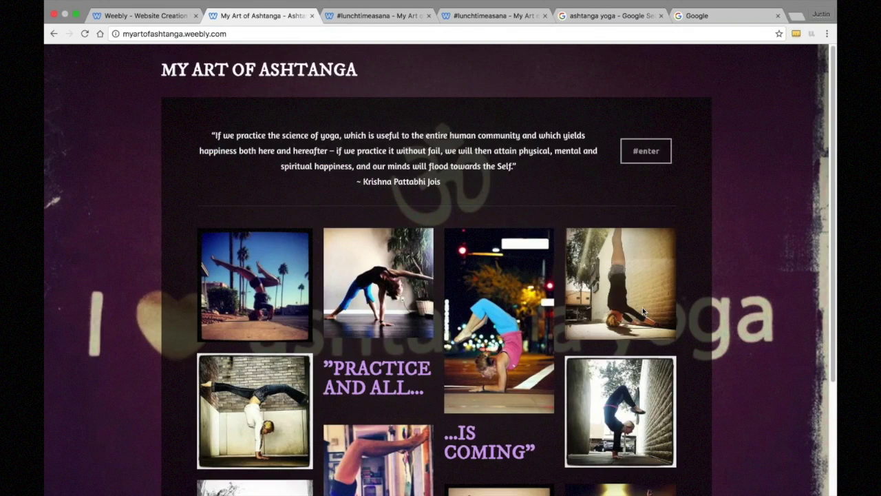
{"action": "scroll", "coordinate": [643, 311], "scroll_direction": "down", "scroll_amount": 3}
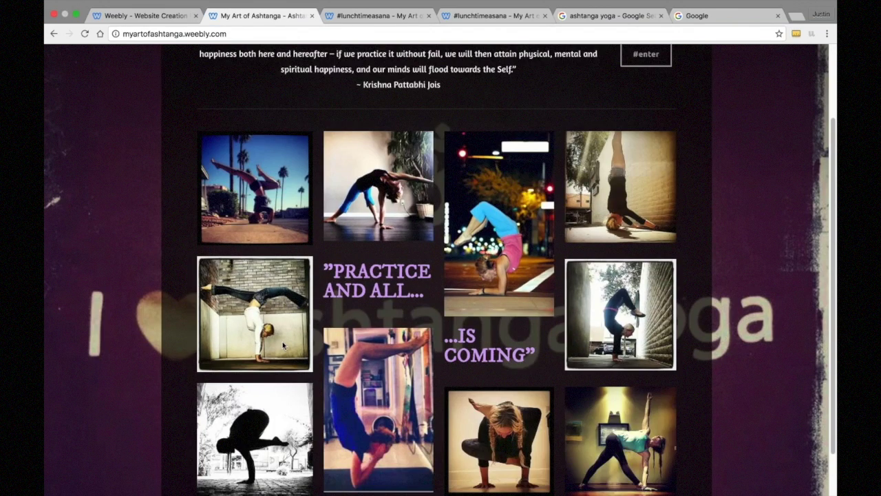
{"action": "scroll", "coordinate": [282, 345], "scroll_direction": "up", "scroll_amount": 3}
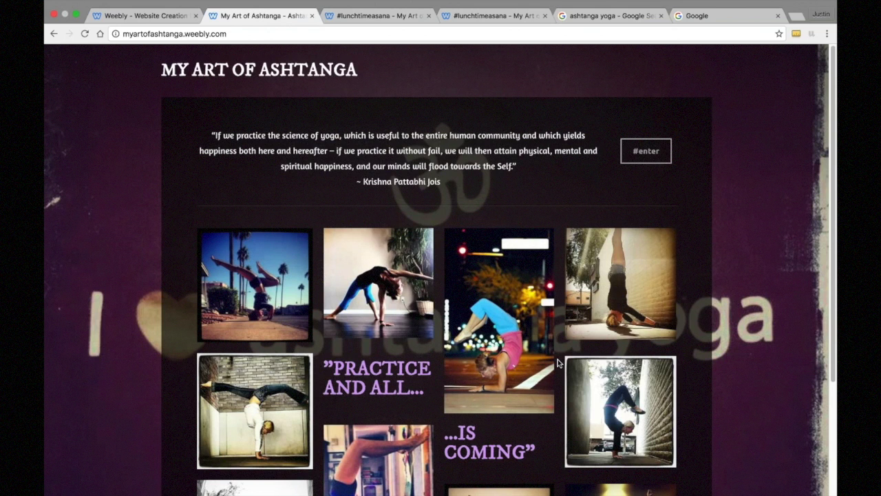
{"action": "left_click", "coordinate": [647, 153]}
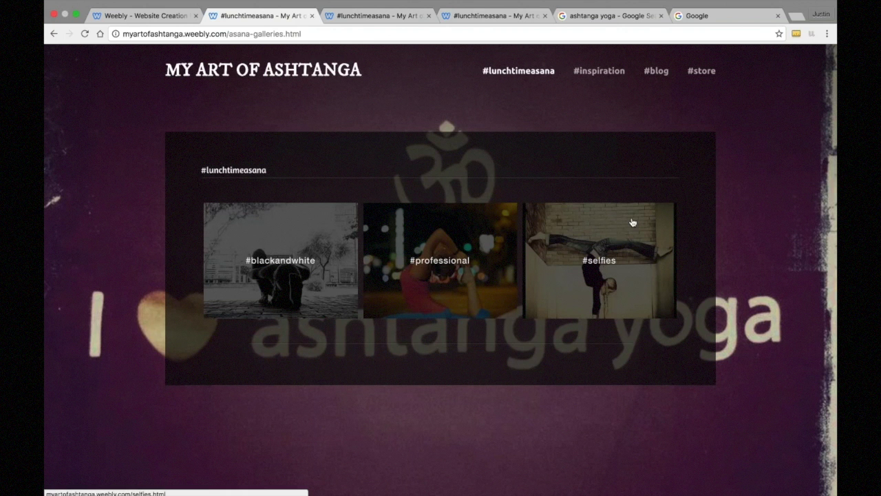
{"action": "left_click", "coordinate": [53, 38]}
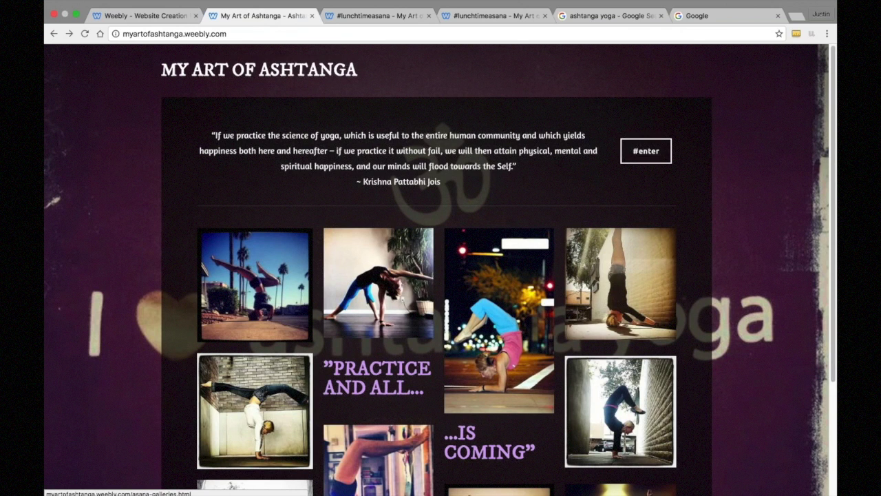
Visit the #lunchtimeasana galleries, the store, and the gallery page before returning home.
{"action": "scroll", "coordinate": [675, 166], "scroll_direction": "down", "scroll_amount": 1}
{"action": "scroll", "coordinate": [635, 172], "scroll_direction": "up", "scroll_amount": 1}
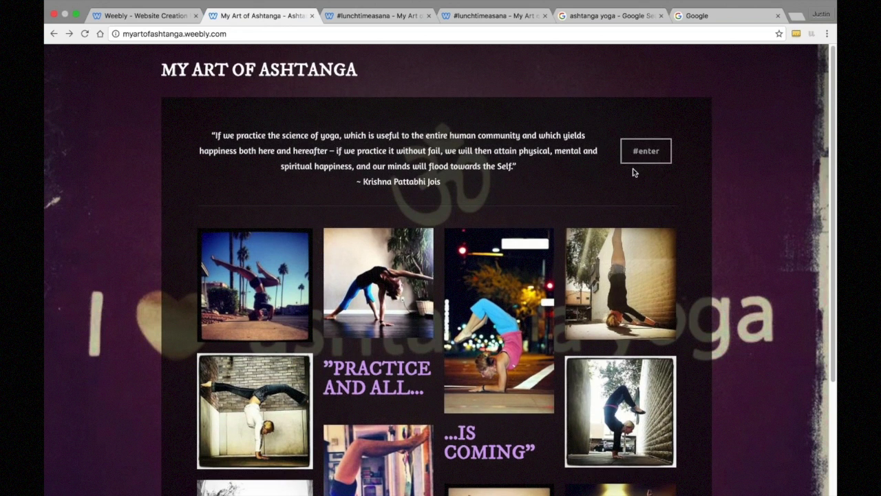
{"action": "scroll", "coordinate": [631, 187], "scroll_direction": "down", "scroll_amount": 3}
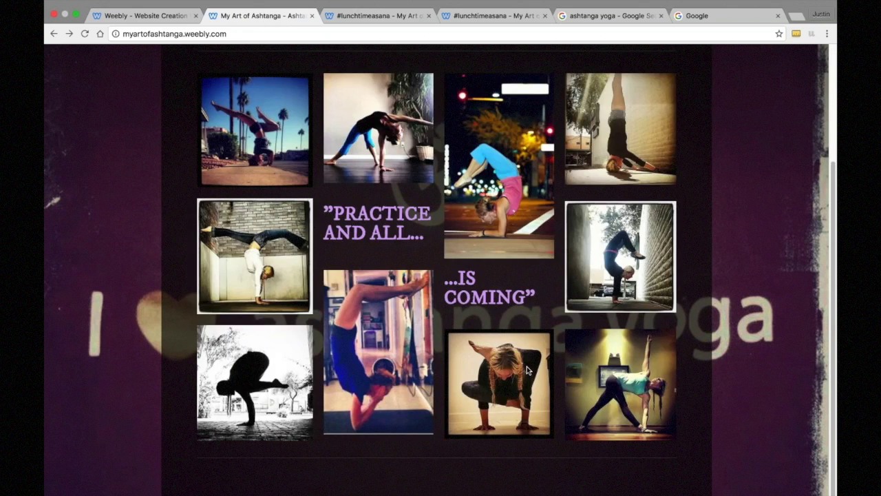
{"action": "scroll", "coordinate": [528, 372], "scroll_direction": "up", "scroll_amount": 3}
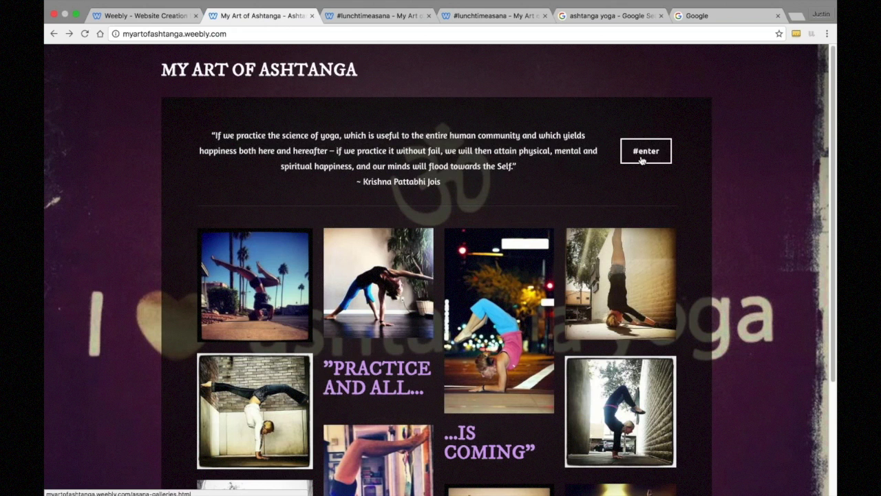
{"action": "scroll", "coordinate": [623, 190], "scroll_direction": "down", "scroll_amount": 1}
{"action": "scroll", "coordinate": [618, 201], "scroll_direction": "up", "scroll_amount": 1}
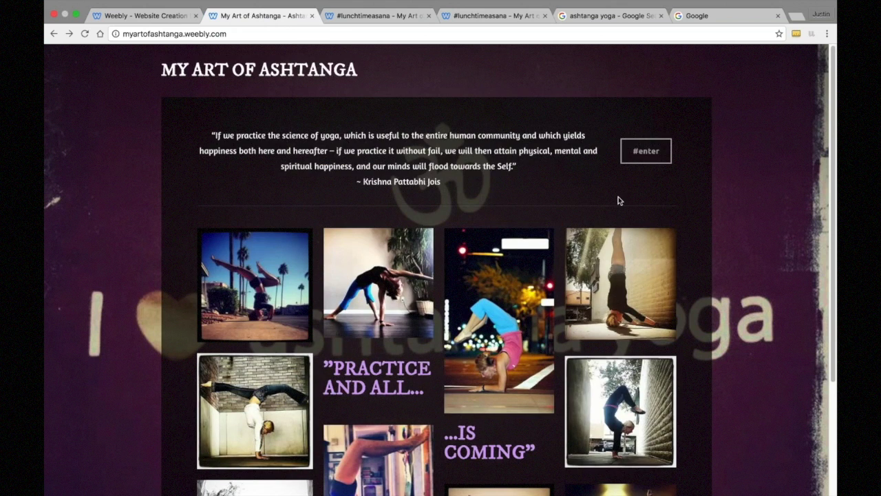
{"action": "left_click", "coordinate": [625, 152]}
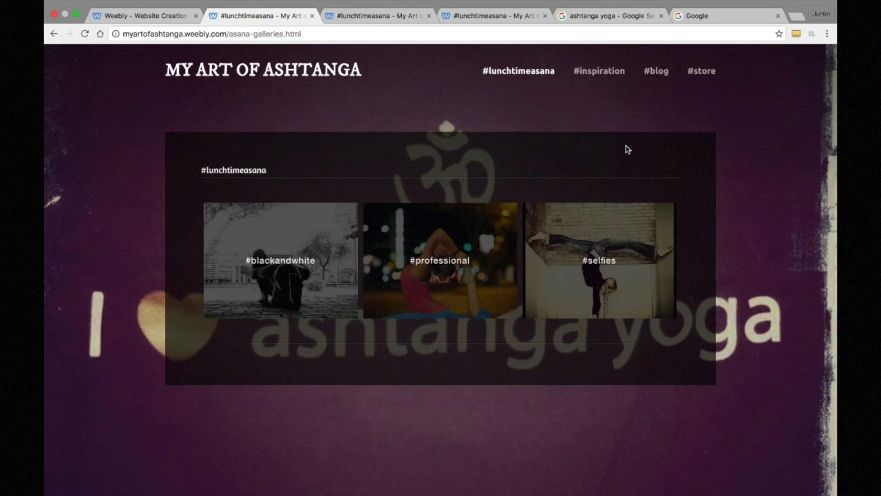
{"action": "left_click", "coordinate": [700, 75]}
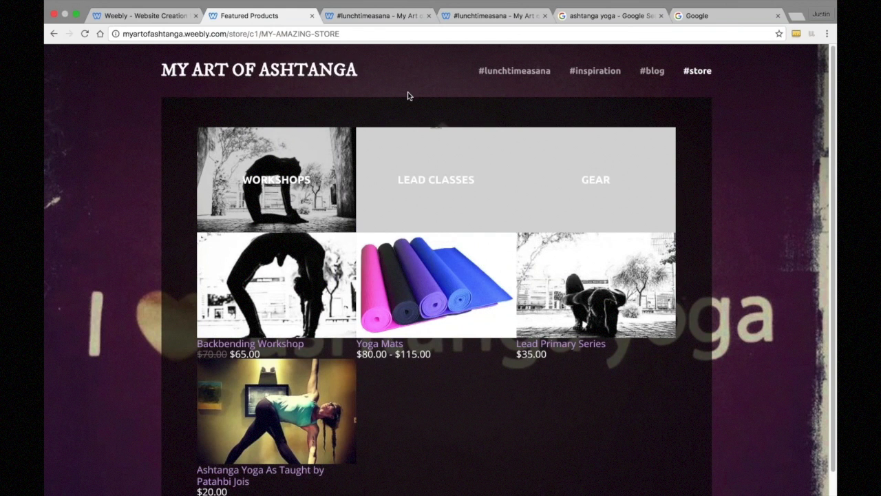
{"action": "left_click", "coordinate": [515, 71]}
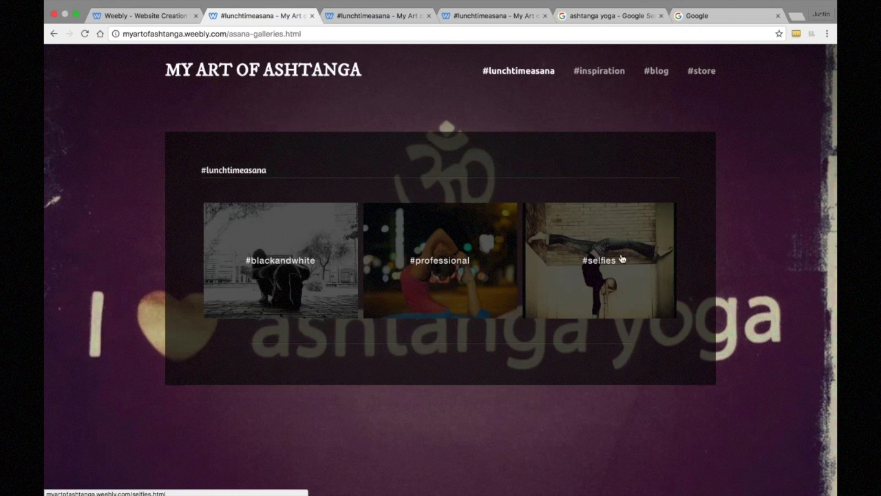
{"action": "left_click", "coordinate": [321, 70]}
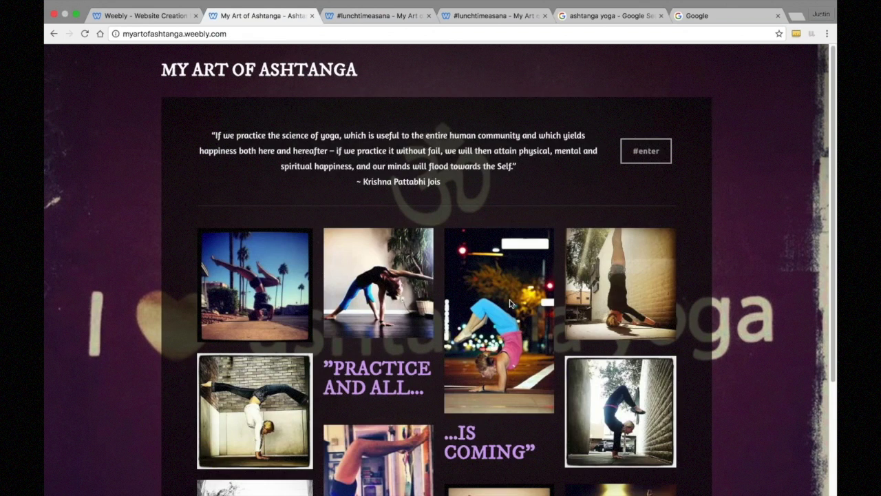
Reopen the #lunchtimeasana galleries, then go back and scroll through the home page.
{"action": "scroll", "coordinate": [703, 211], "scroll_direction": "down", "scroll_amount": 1}
{"action": "left_click", "coordinate": [644, 132]}
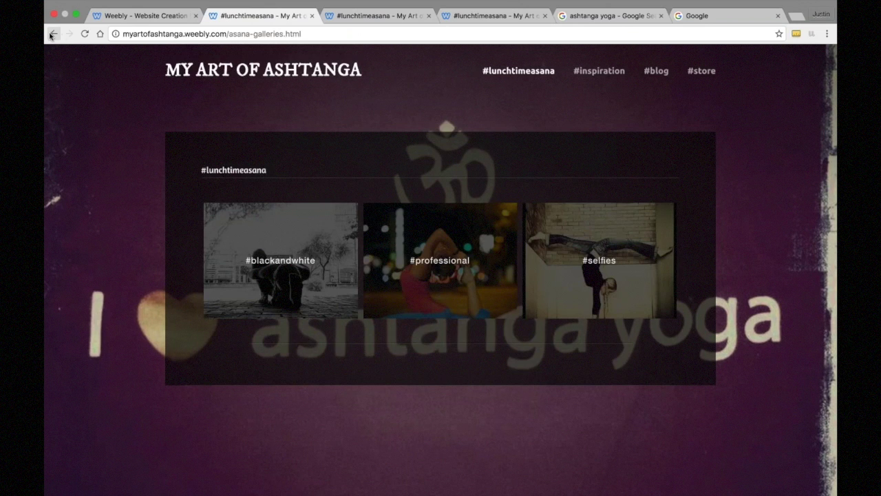
{"action": "left_click", "coordinate": [54, 33]}
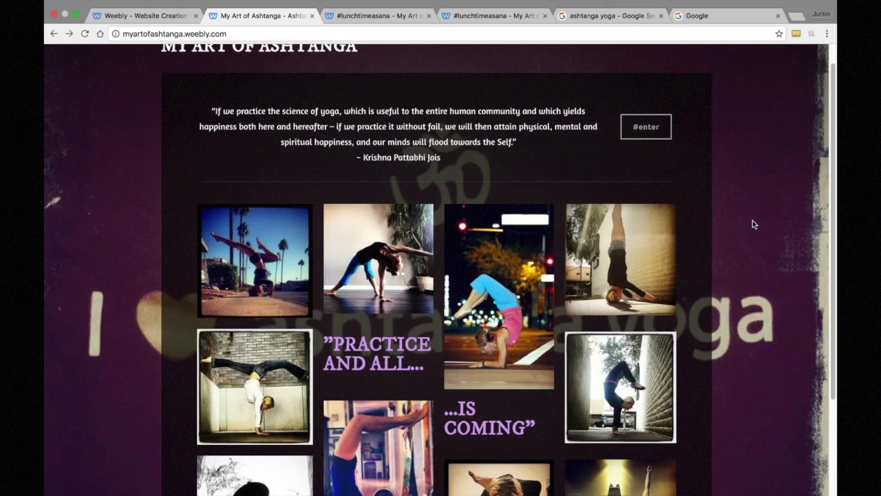
{"action": "scroll", "coordinate": [752, 222], "scroll_direction": "down", "scroll_amount": 1}
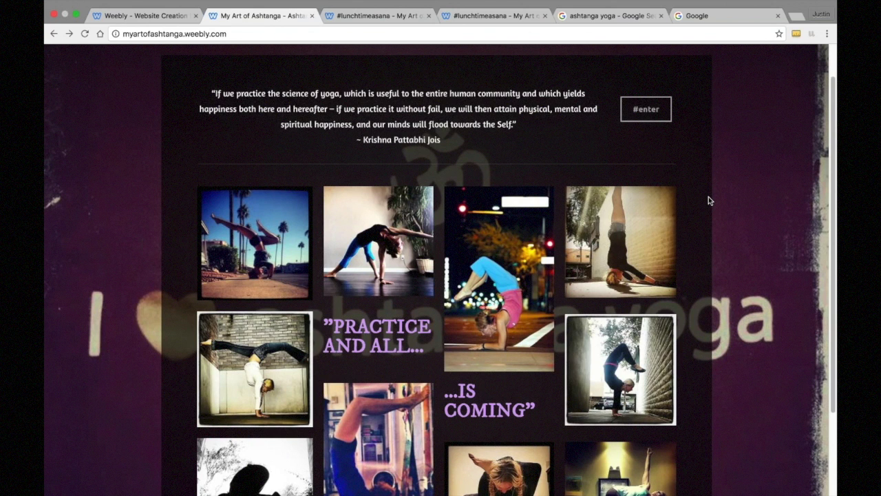
{"action": "scroll", "coordinate": [628, 228], "scroll_direction": "down", "scroll_amount": 1}
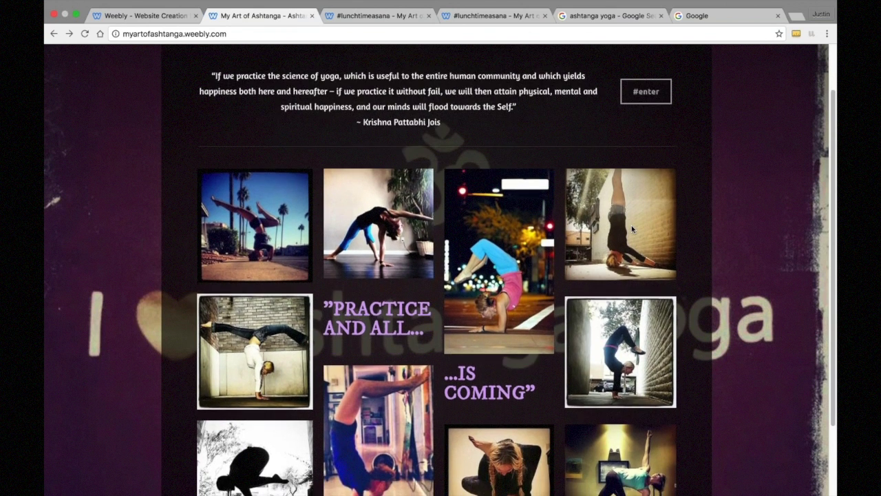
{"action": "scroll", "coordinate": [631, 225], "scroll_direction": "down", "scroll_amount": 1}
{"action": "scroll", "coordinate": [632, 227], "scroll_direction": "down", "scroll_amount": 3}
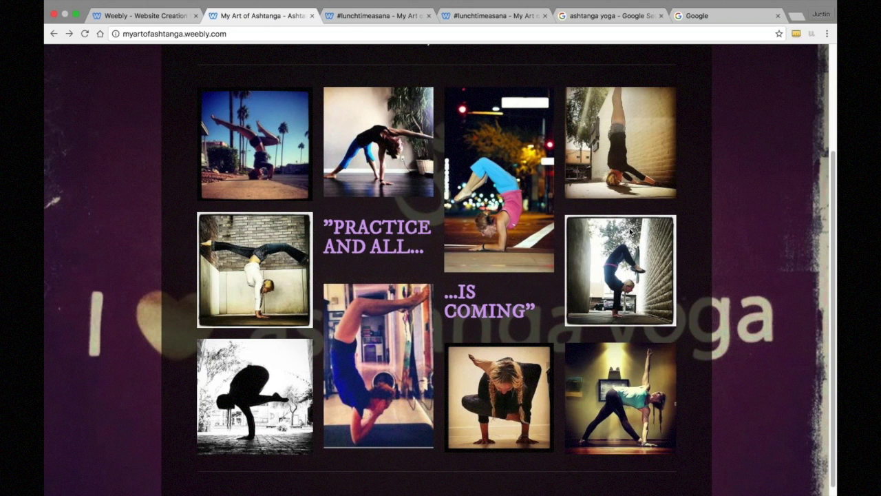
{"action": "scroll", "coordinate": [630, 232], "scroll_direction": "up", "scroll_amount": 3}
Visit the gallery, store and home pages once more, then go back to the Weebly editor.
{"action": "left_click", "coordinate": [645, 150]}
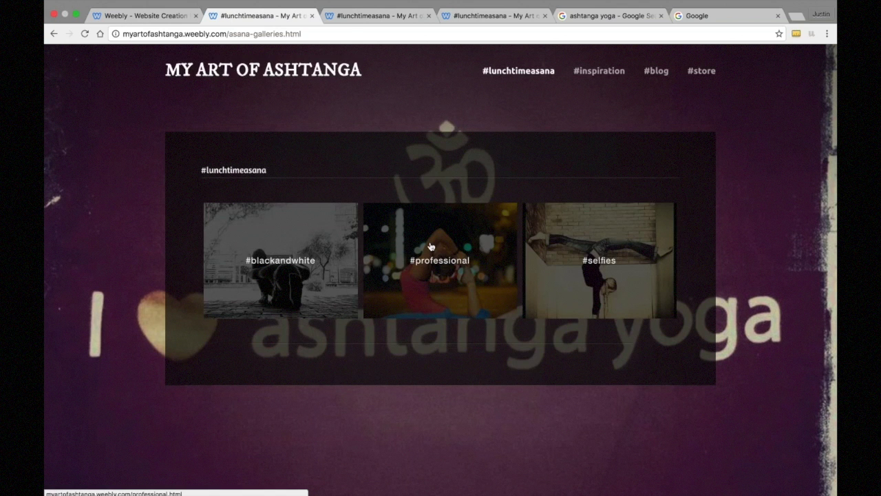
{"action": "left_click", "coordinate": [701, 71]}
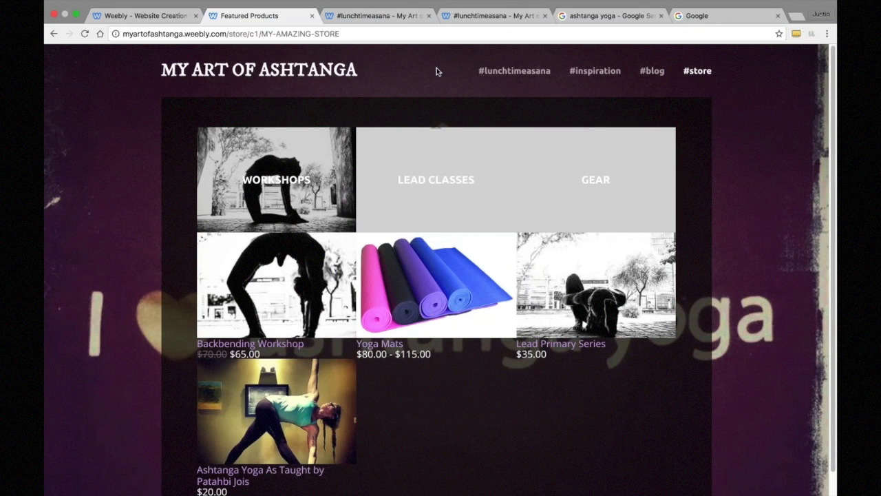
{"action": "left_click", "coordinate": [305, 72]}
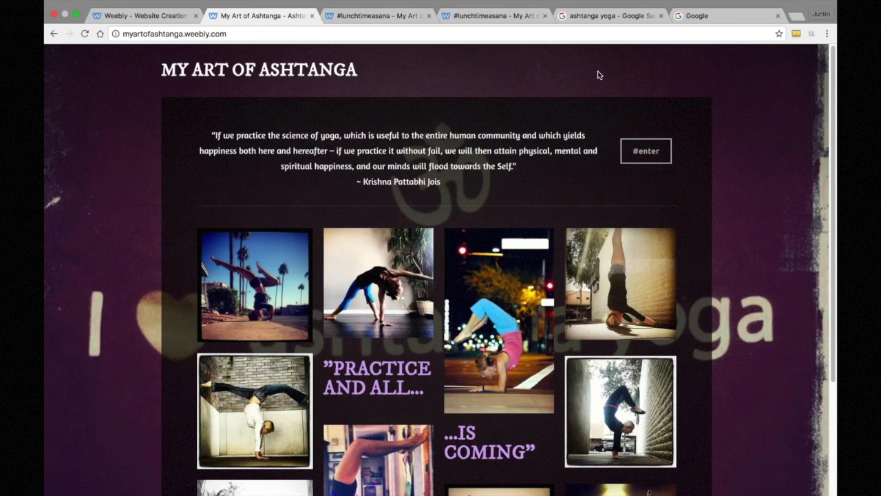
{"action": "left_click", "coordinate": [647, 150]}
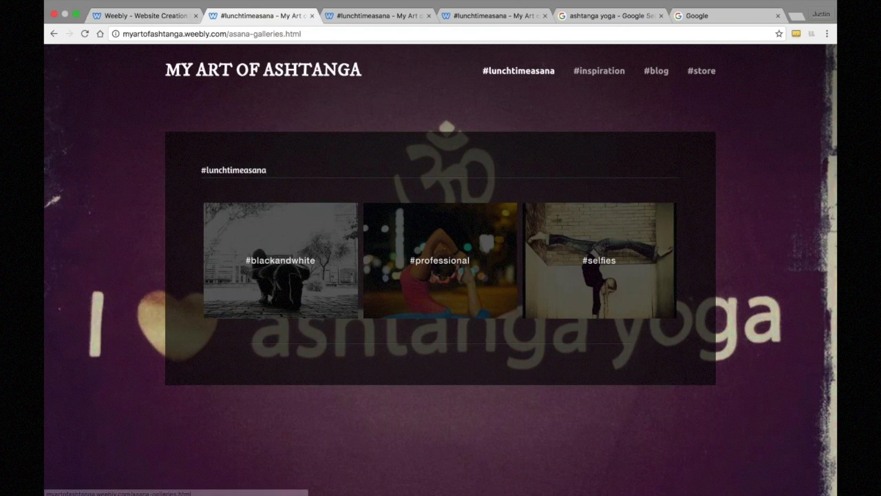
{"action": "left_click", "coordinate": [165, 20]}
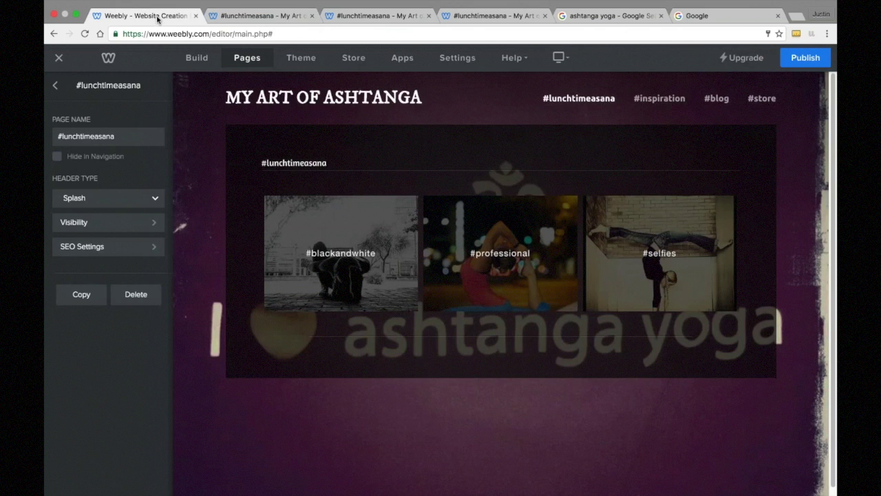
Check the #blackandwhite, #professional and #selfies page settings, then publish the site.
{"action": "left_click", "coordinate": [54, 85]}
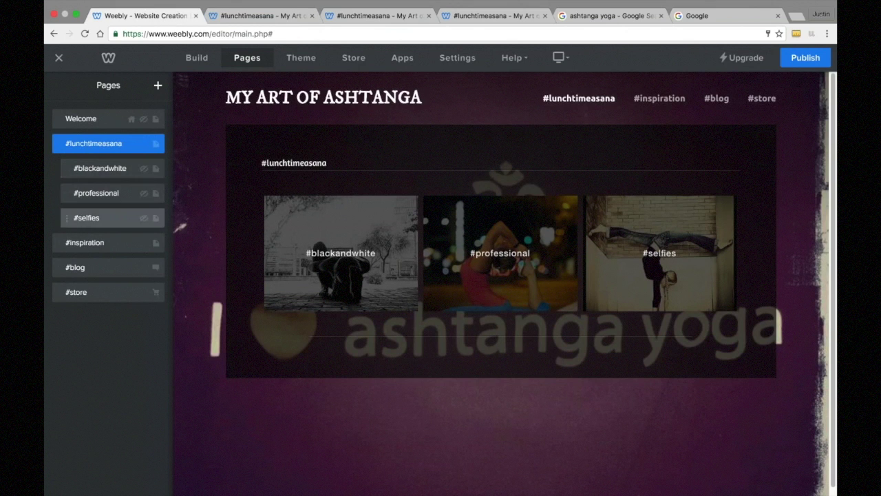
{"action": "left_click", "coordinate": [119, 170]}
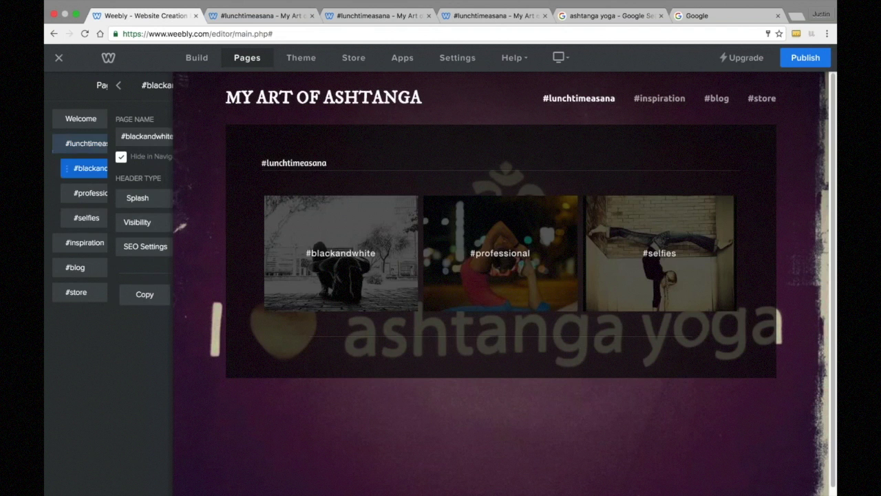
{"action": "left_click", "coordinate": [55, 85]}
{"action": "left_click", "coordinate": [90, 194]}
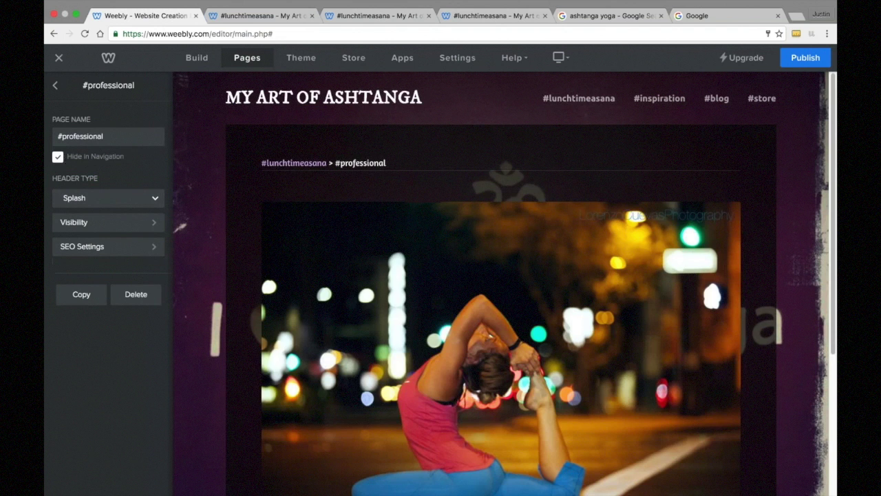
{"action": "left_click", "coordinate": [55, 85]}
{"action": "left_click", "coordinate": [89, 217]}
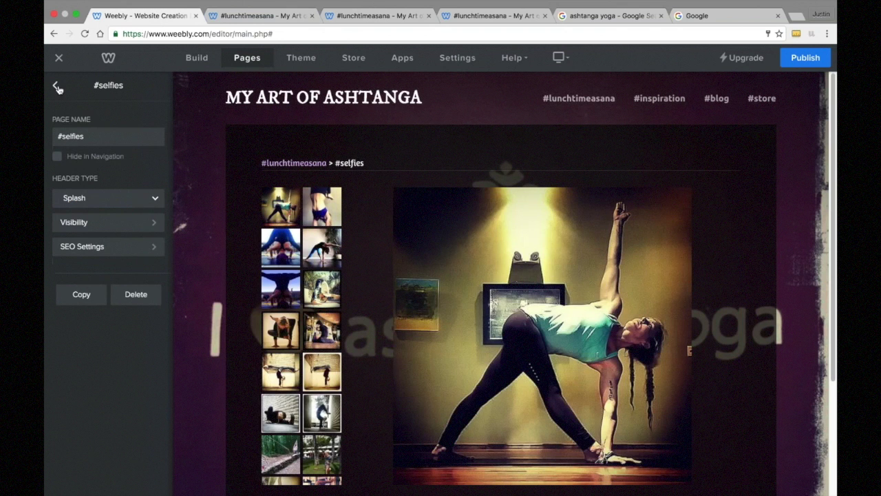
{"action": "left_click", "coordinate": [55, 85]}
{"action": "left_click", "coordinate": [806, 57]}
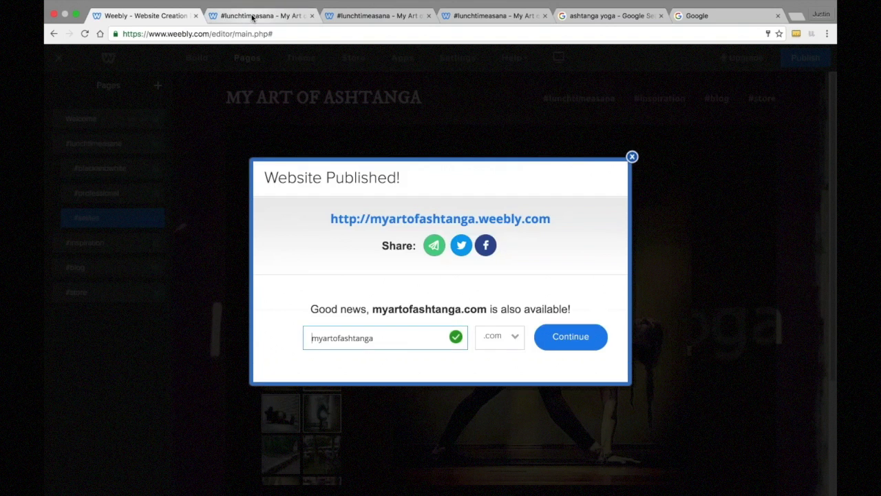
Reload the live site and view #blackandwhite and home, then close Weebly's published notice.
{"action": "left_click", "coordinate": [254, 16]}
{"action": "left_click", "coordinate": [87, 34]}
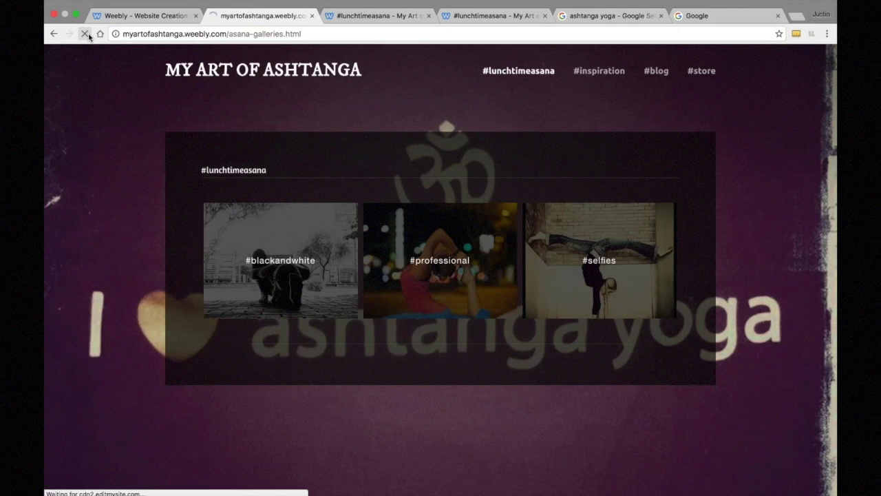
{"action": "mouse_move", "coordinate": [523, 78]}
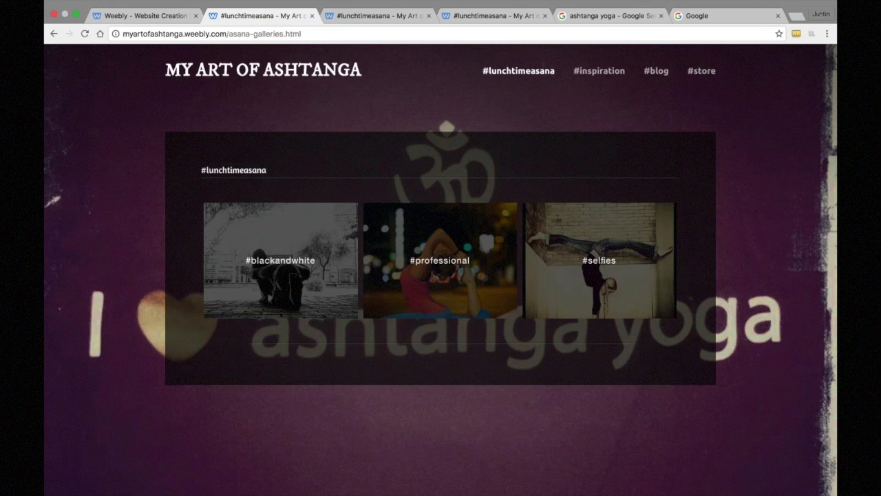
{"action": "left_click", "coordinate": [311, 265]}
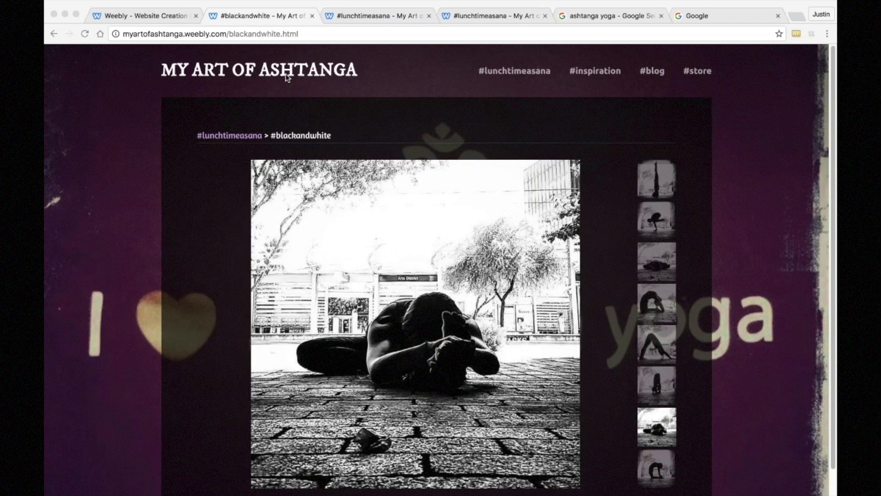
{"action": "left_click", "coordinate": [279, 74]}
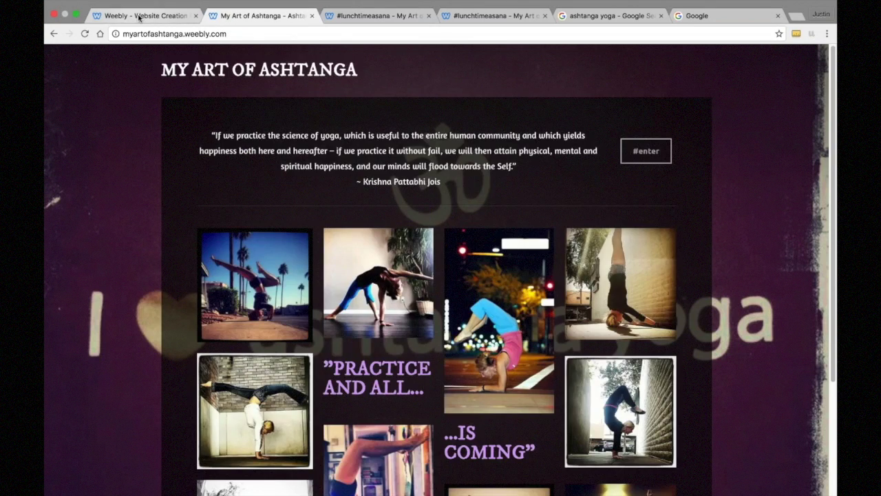
{"action": "left_click", "coordinate": [137, 15]}
{"action": "left_click", "coordinate": [631, 156]}
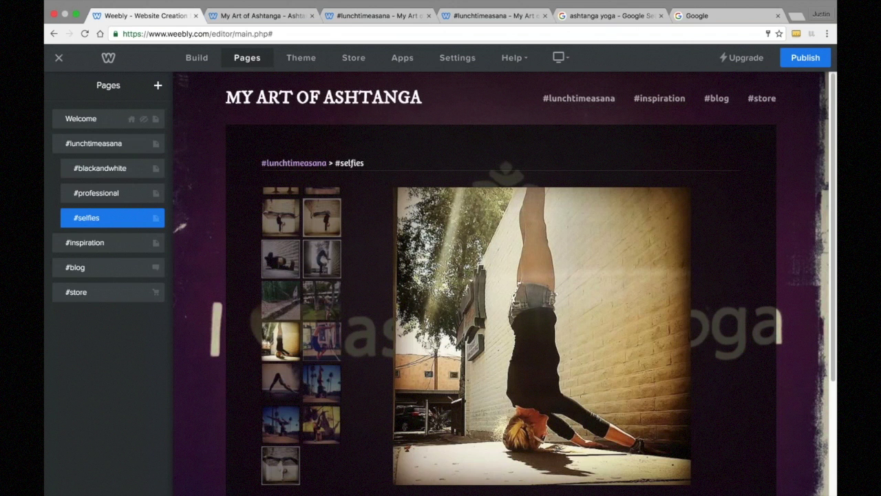
Reload the editor, open the Welcome page, and add a Text element below the quote.
{"action": "key", "text": "super+r"}
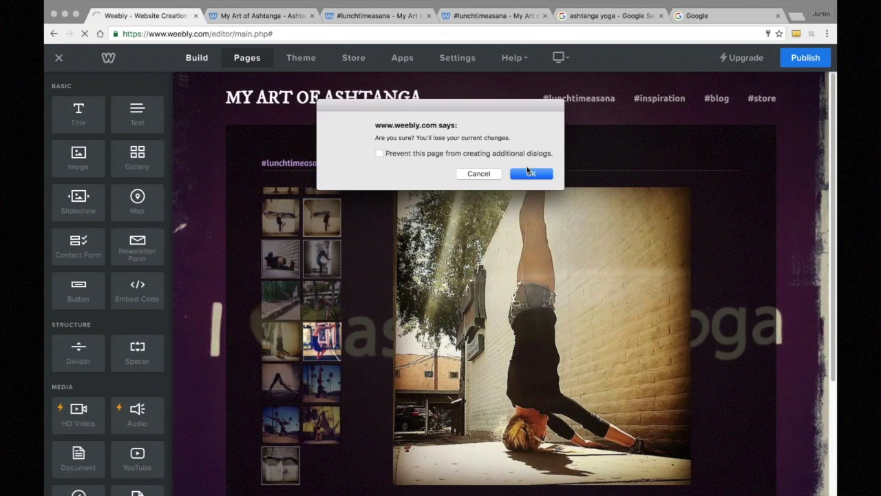
{"action": "left_click", "coordinate": [531, 174]}
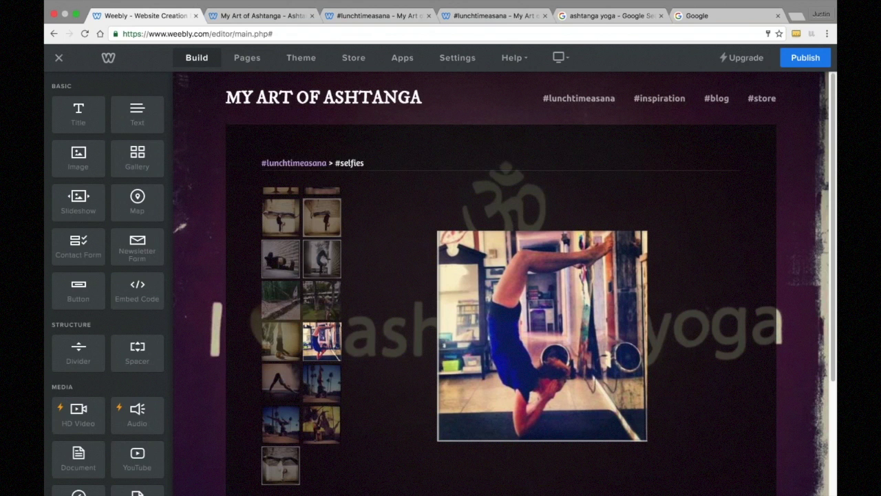
{"action": "left_click", "coordinate": [245, 60]}
{"action": "left_click", "coordinate": [94, 119]}
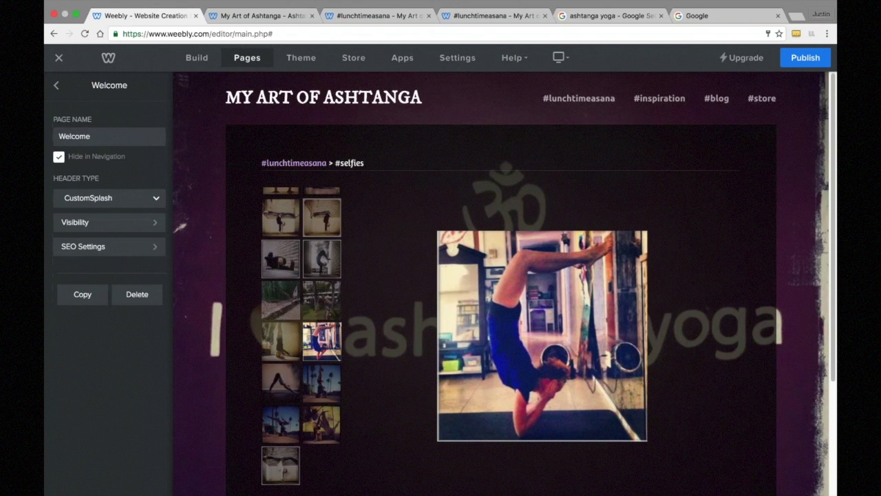
{"action": "left_click", "coordinate": [192, 57]}
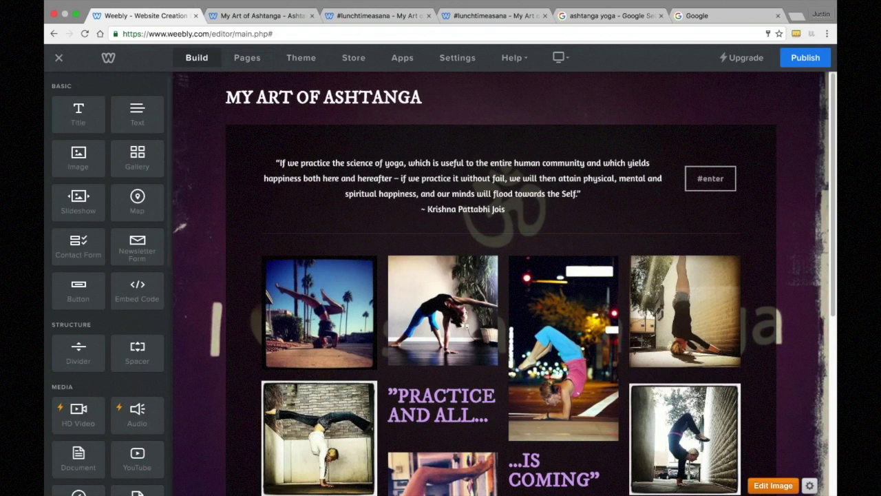
{"action": "left_click_drag", "start_coordinate": [78, 352], "coordinate": [491, 244]}
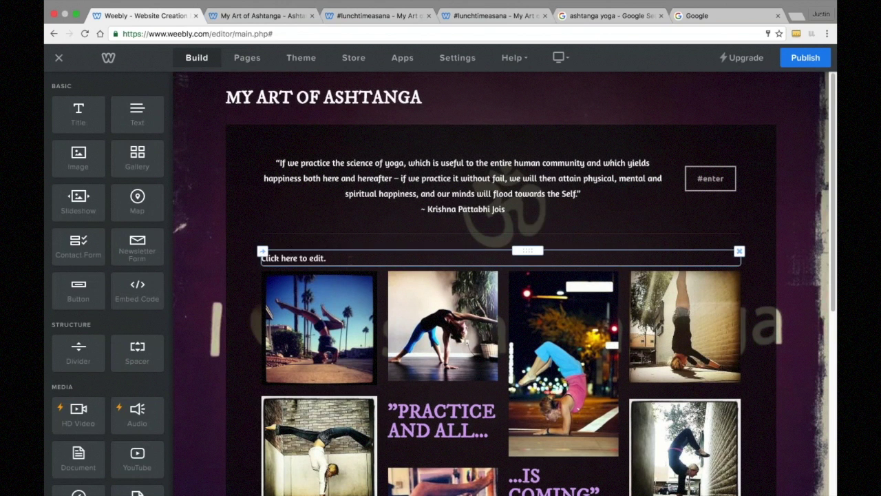
Center the text, type 'Enter Store ~ Black Mats 10% OFF ~', and select 'Black Mats 10% OFF ~'.
{"action": "left_click", "coordinate": [491, 257]}
{"action": "left_click", "coordinate": [451, 235]}
{"action": "left_click", "coordinate": [452, 271]}
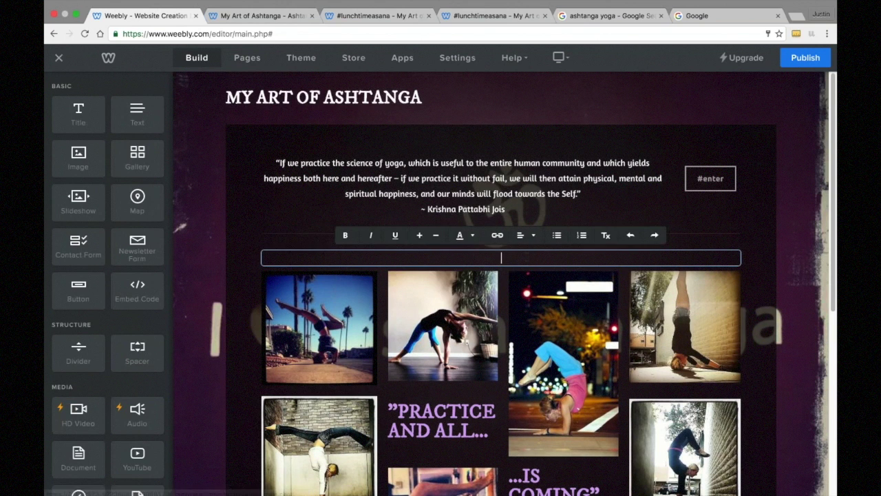
{"action": "type", "text": "Ente"}
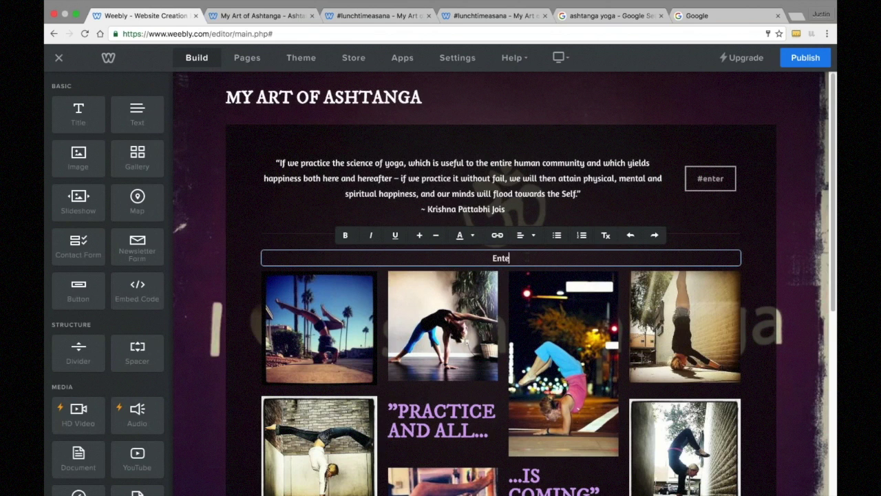
{"action": "type", "text": "r Store ~ Black Mats 10% OFF"}
{"action": "left_click", "coordinate": [699, 178]}
{"action": "left_click", "coordinate": [558, 252]}
{"action": "type", "text": "~"}
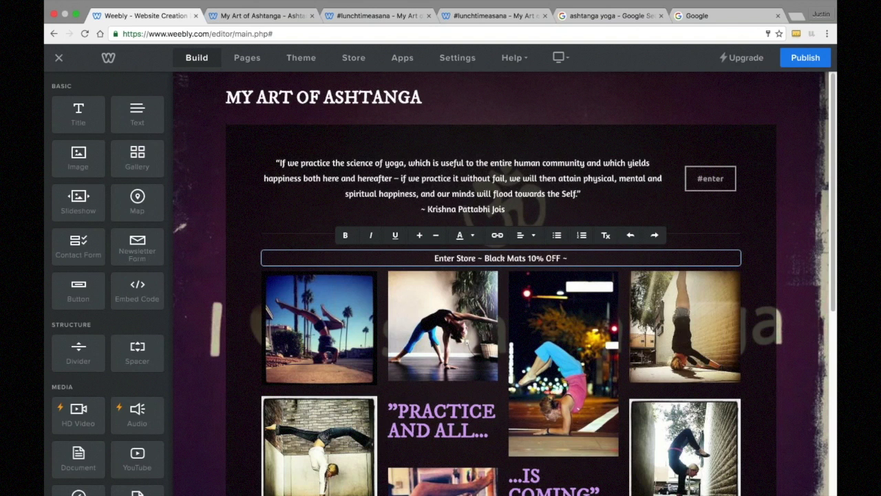
{"action": "left_click_drag", "start_coordinate": [568, 257], "coordinate": [484, 258]}
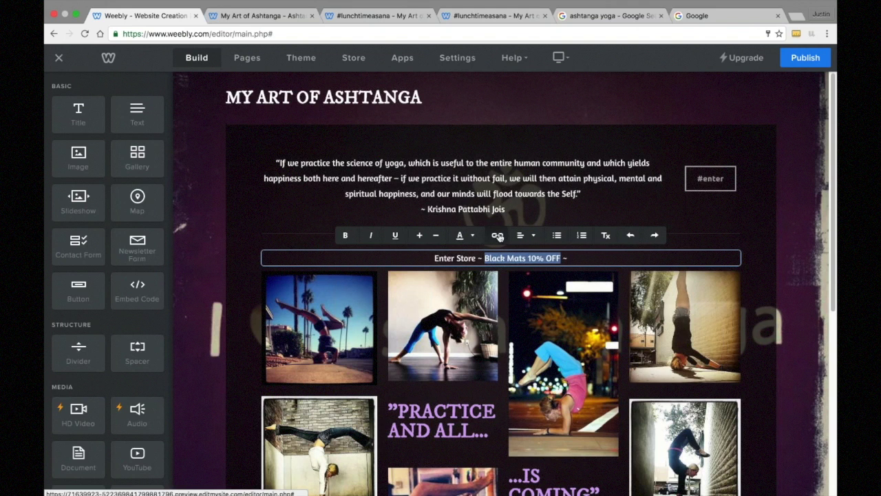
Link 'Black Mats 10% OFF ~' to the Yoga Mats product page.
{"action": "left_click", "coordinate": [498, 235]}
{"action": "left_click", "coordinate": [347, 326]}
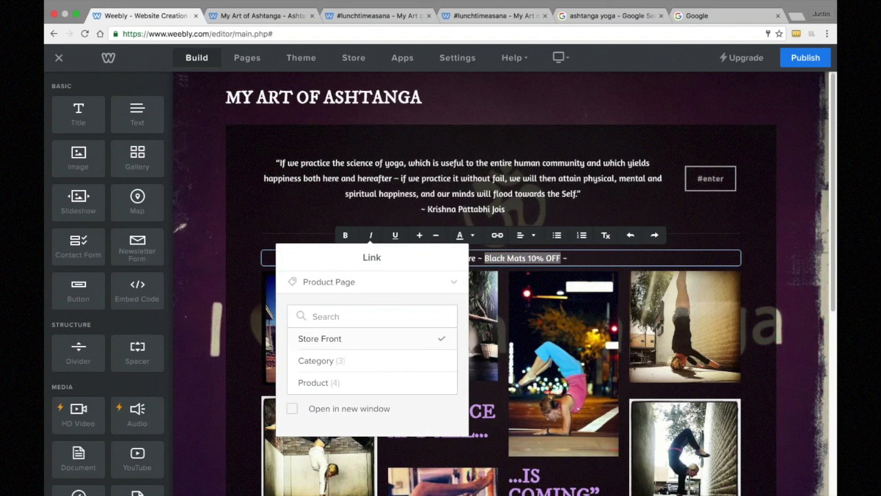
{"action": "type", "text": "mat"}
{"action": "left_click", "coordinate": [343, 383]}
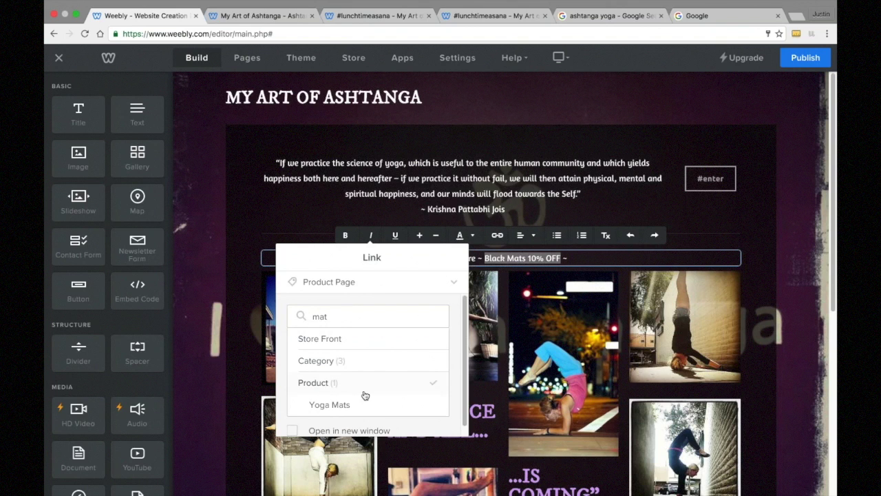
{"action": "left_click", "coordinate": [347, 397]}
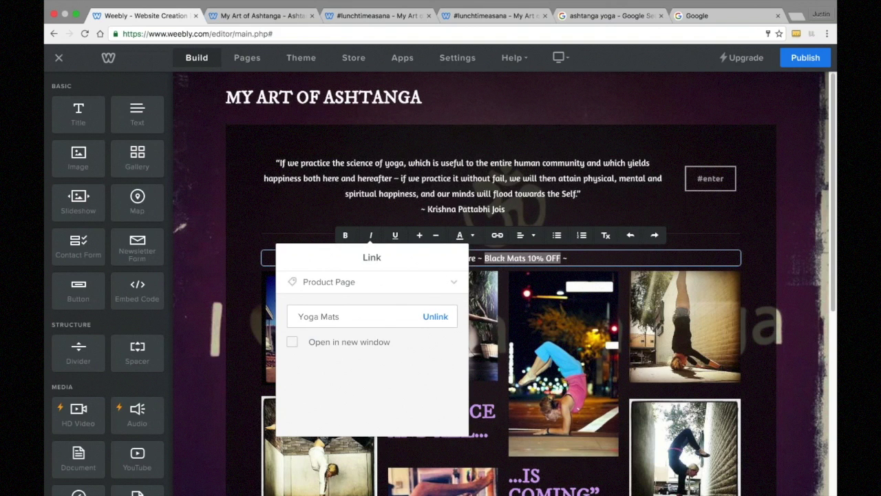
{"action": "left_click", "coordinate": [461, 258]}
Link 'Enter Store' to the Store Front, then republish the site.
{"action": "left_click_drag", "start_coordinate": [435, 257], "coordinate": [476, 258]}
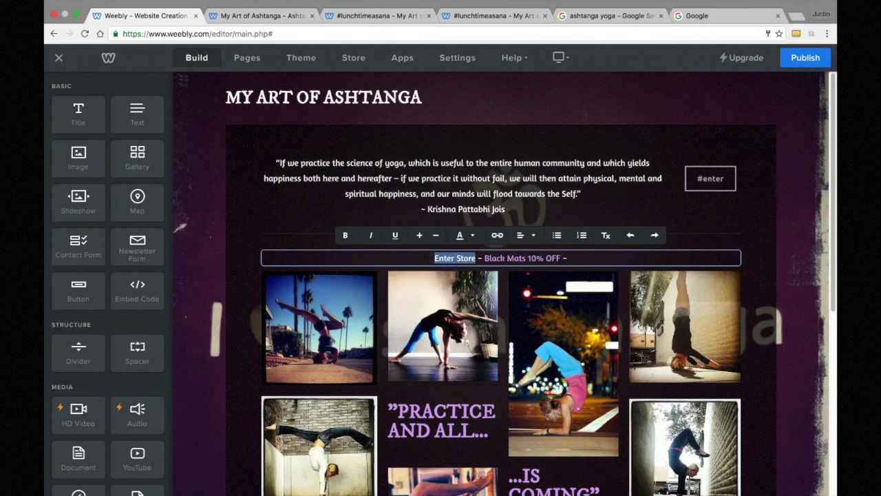
{"action": "left_click", "coordinate": [498, 235]}
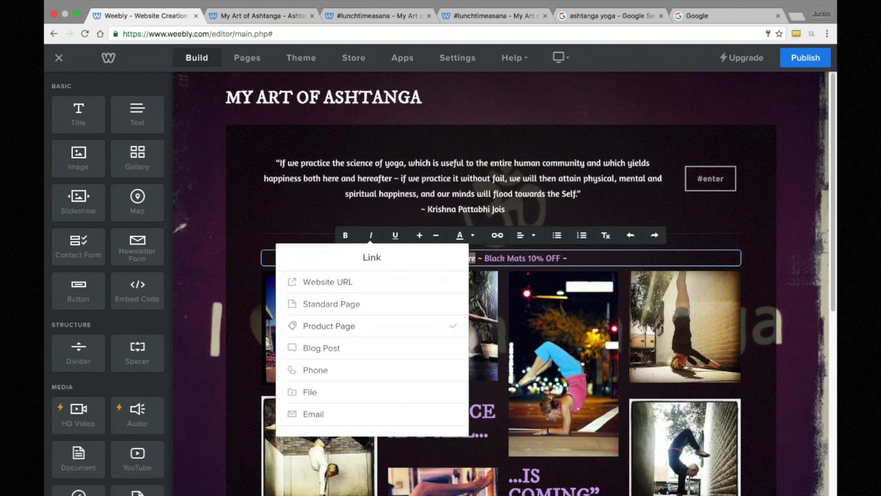
{"action": "left_click", "coordinate": [329, 325]}
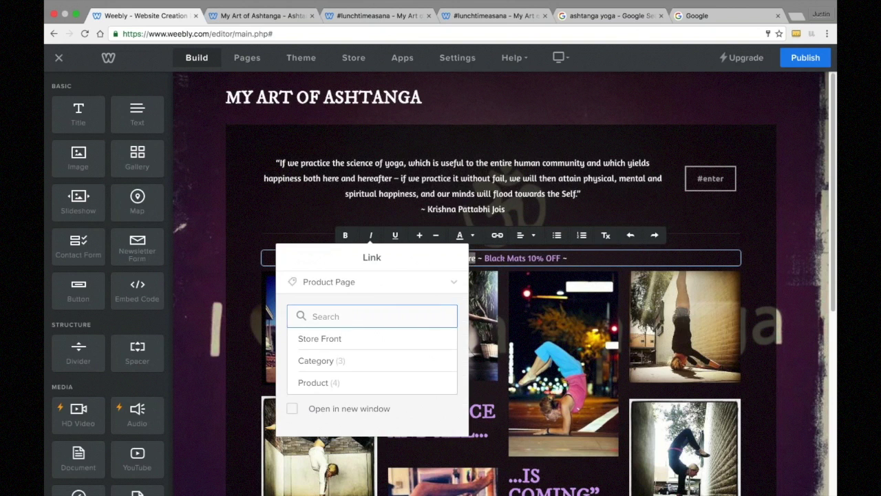
{"action": "left_click", "coordinate": [341, 338]}
{"action": "left_click", "coordinate": [789, 257]}
{"action": "left_click", "coordinate": [806, 58]}
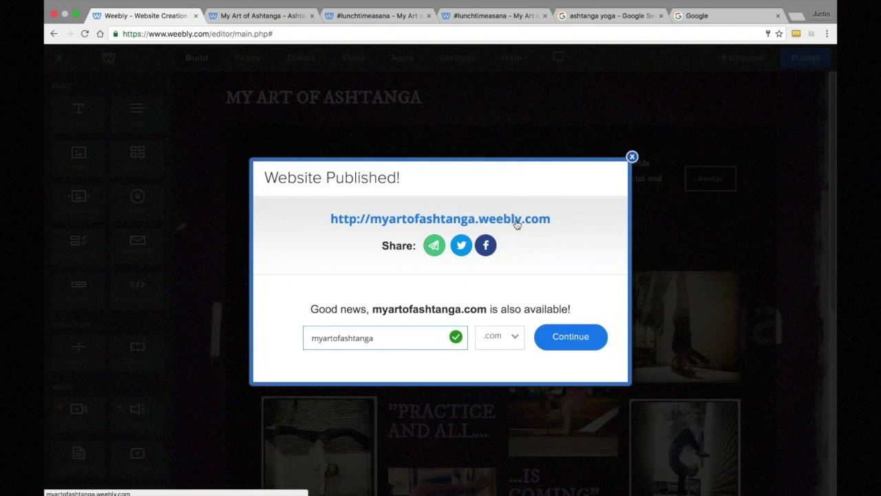
Open the live site from the published dialog and follow the 'Black Mats 10% OFF' link.
{"action": "left_click", "coordinate": [440, 219]}
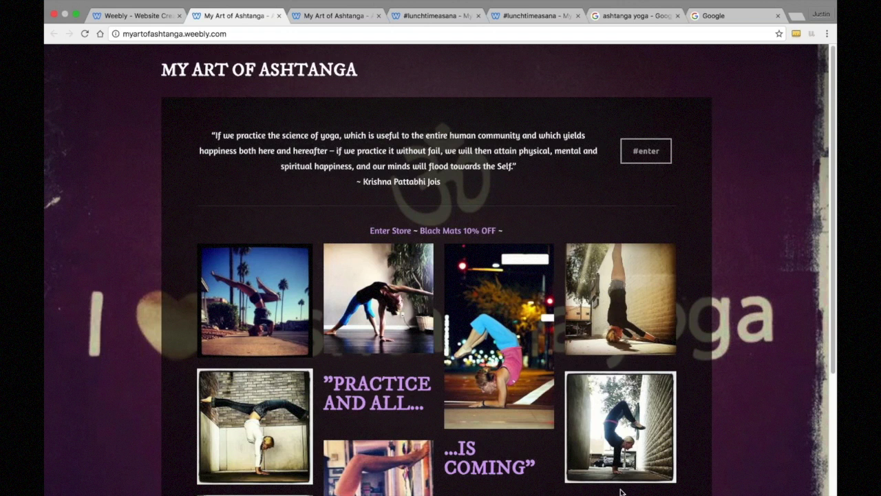
{"action": "left_click", "coordinate": [475, 232]}
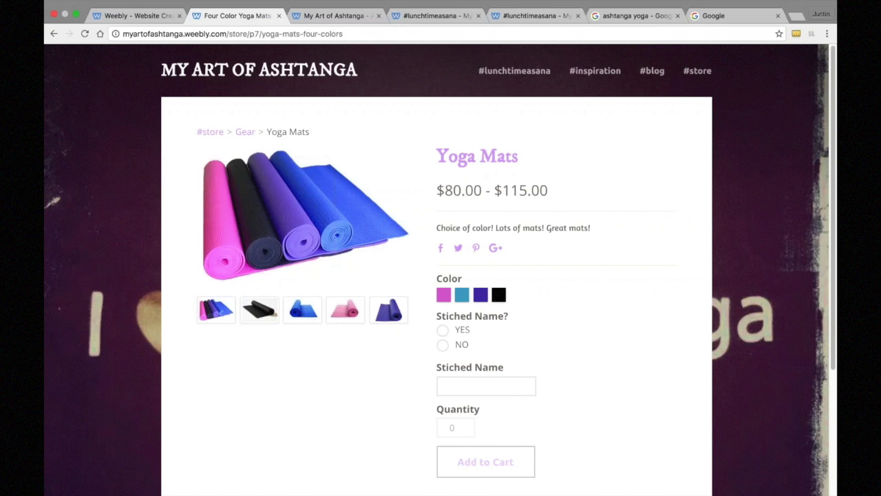
Go back from the Yoga Mats product page to the live home page.
{"action": "key", "text": "super+Tab"}
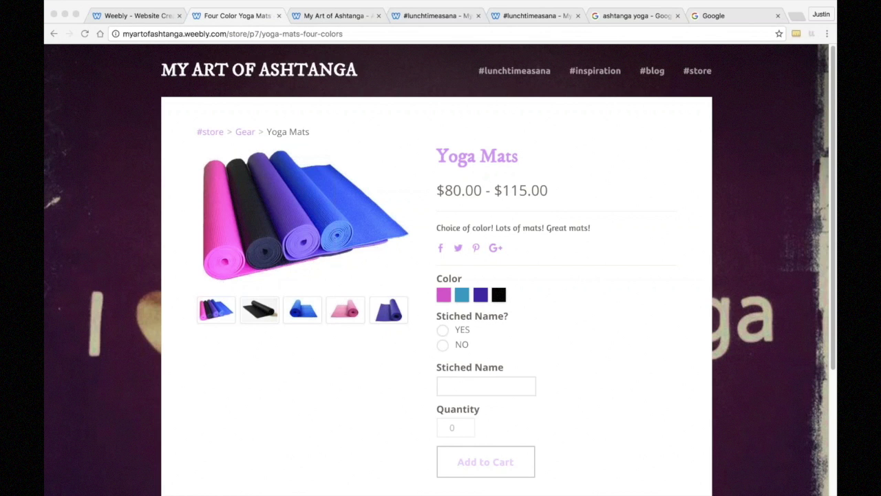
{"action": "left_click", "coordinate": [440, 102]}
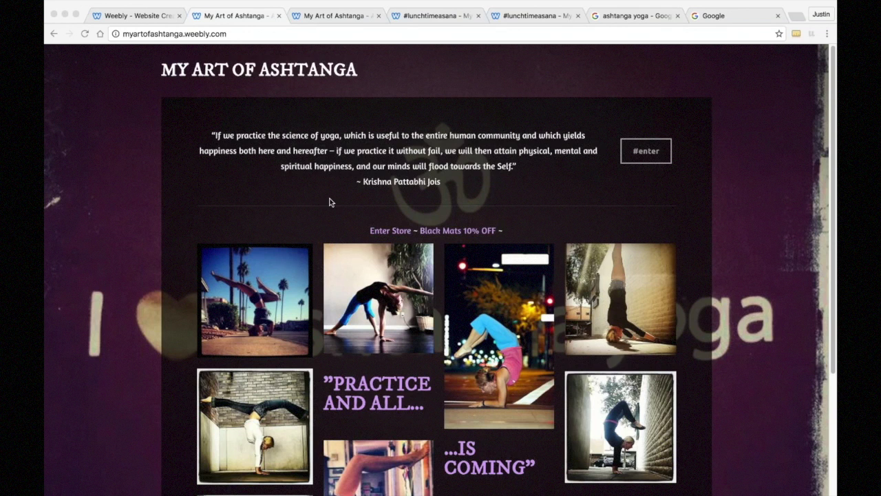
View the live #inspiration page's heading and quote list, then dismiss Weebly's publish confirmation.
{"action": "left_click", "coordinate": [654, 156]}
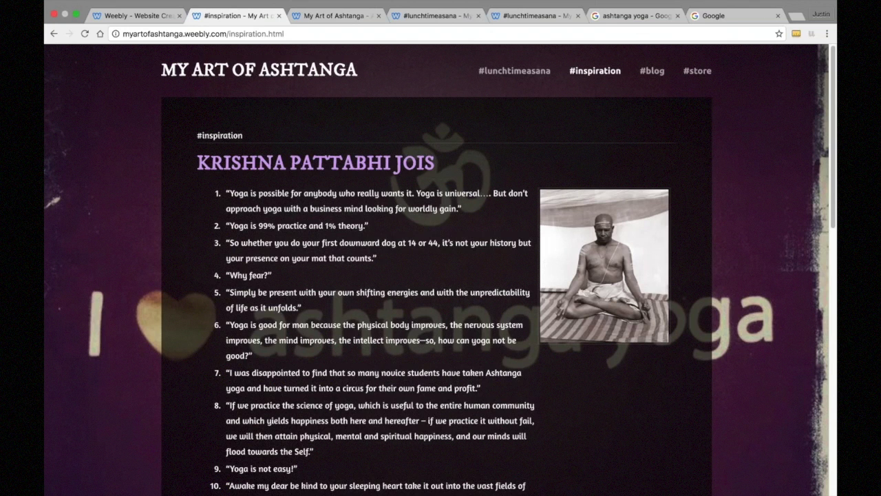
{"action": "double_click", "coordinate": [341, 163]}
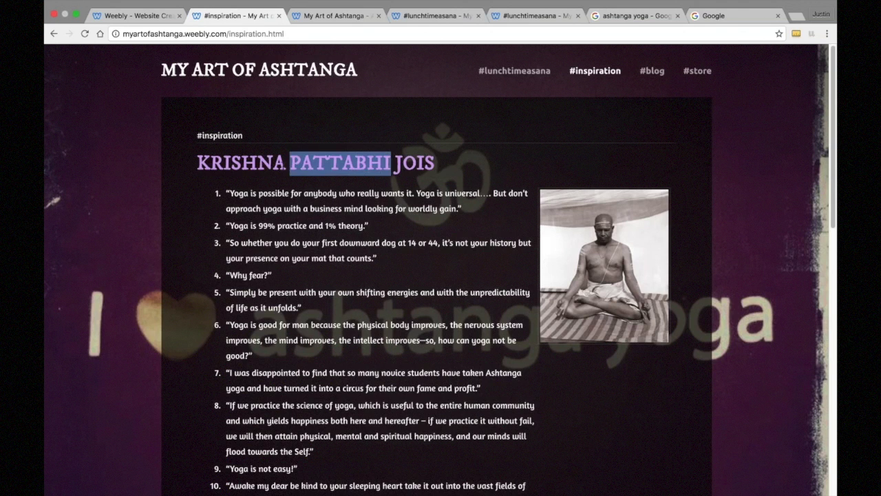
{"action": "triple_click", "coordinate": [340, 162]}
{"action": "scroll", "coordinate": [441, 275], "scroll_direction": "down", "scroll_amount": 1}
{"action": "left_click_drag", "start_coordinate": [226, 176], "coordinate": [362, 417]}
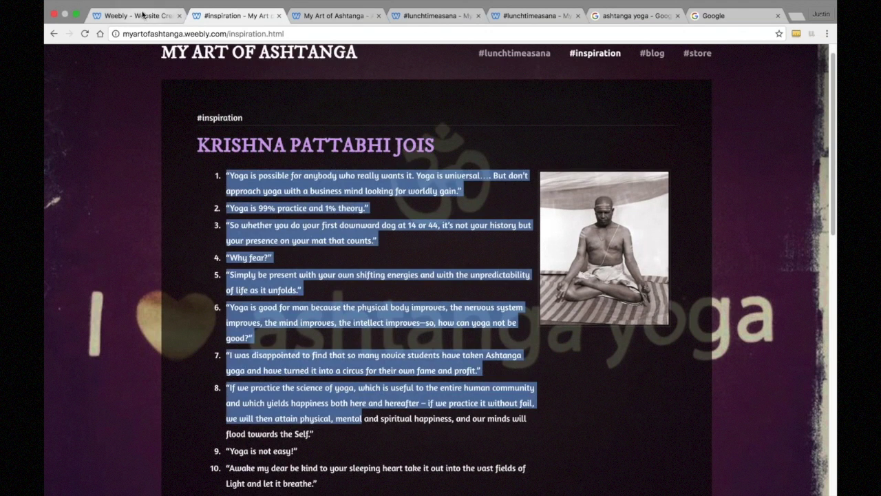
{"action": "left_click", "coordinate": [142, 15]}
{"action": "left_click", "coordinate": [254, 59]}
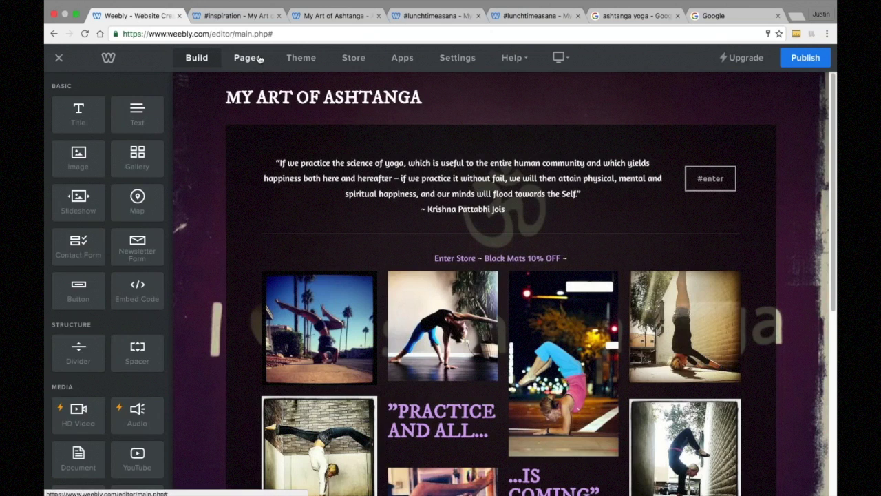
Open #inspiration from the page list in the editor and briefly edit its numbered quotes.
{"action": "left_click", "coordinate": [259, 58]}
{"action": "left_click", "coordinate": [57, 85]}
{"action": "left_click", "coordinate": [96, 242]}
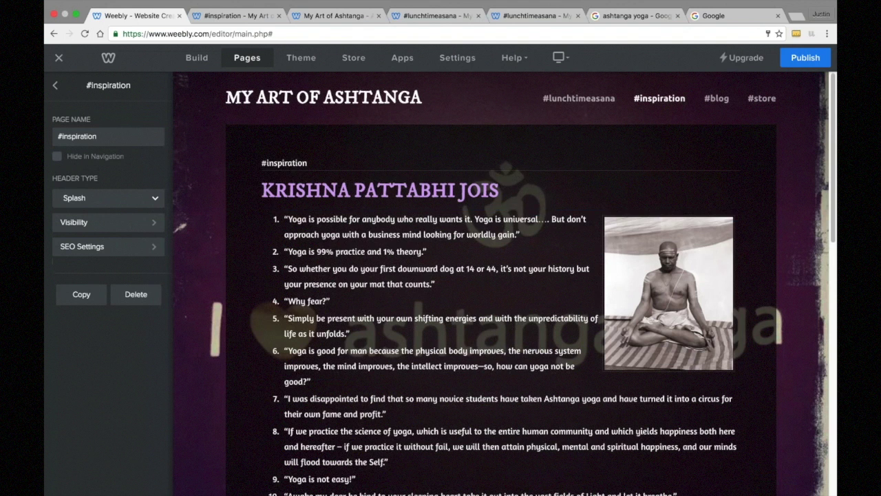
{"action": "left_click", "coordinate": [197, 57]}
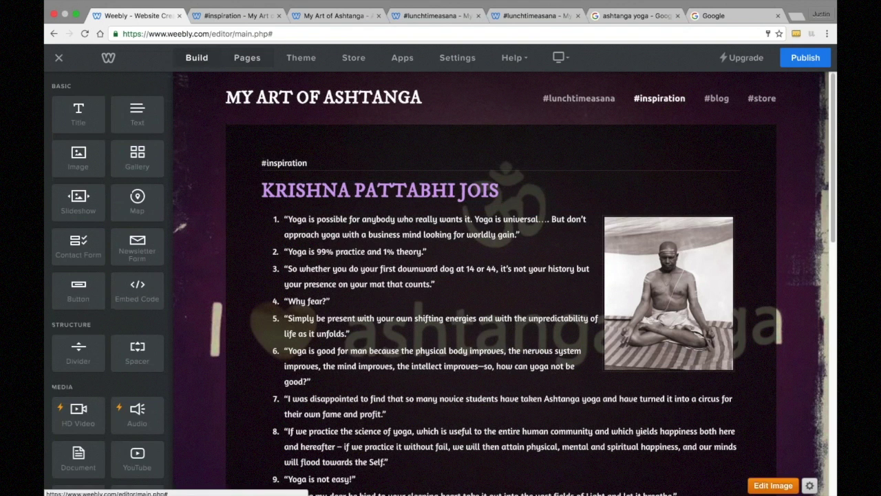
{"action": "left_click", "coordinate": [80, 118]}
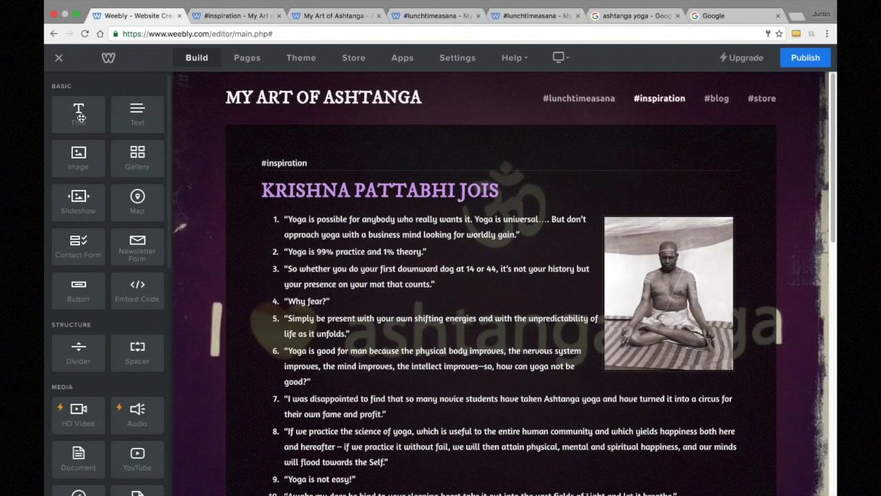
{"action": "left_click", "coordinate": [723, 447]}
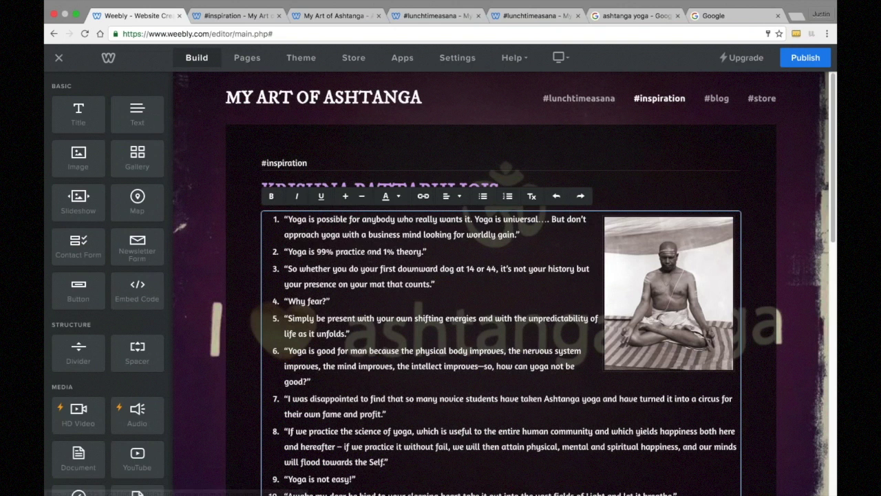
{"action": "left_click", "coordinate": [138, 112]}
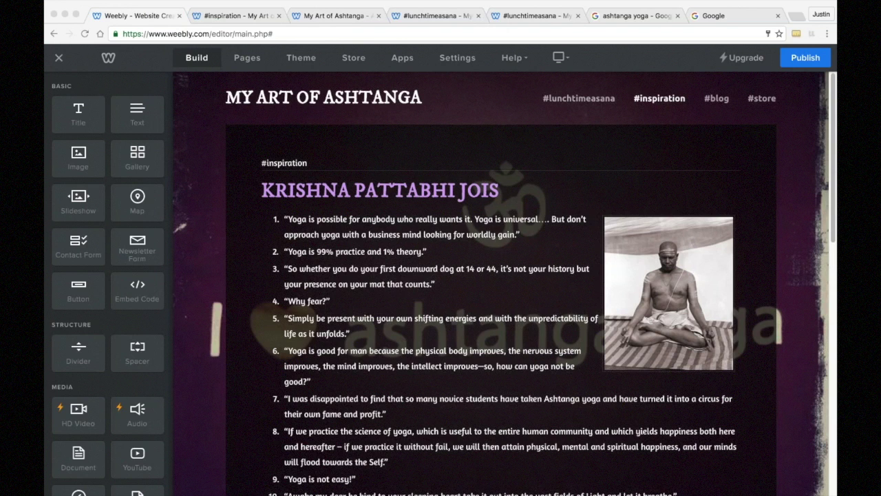
{"action": "left_click", "coordinate": [433, 186]}
{"action": "triple_click", "coordinate": [414, 187]}
{"action": "left_click", "coordinate": [416, 189]}
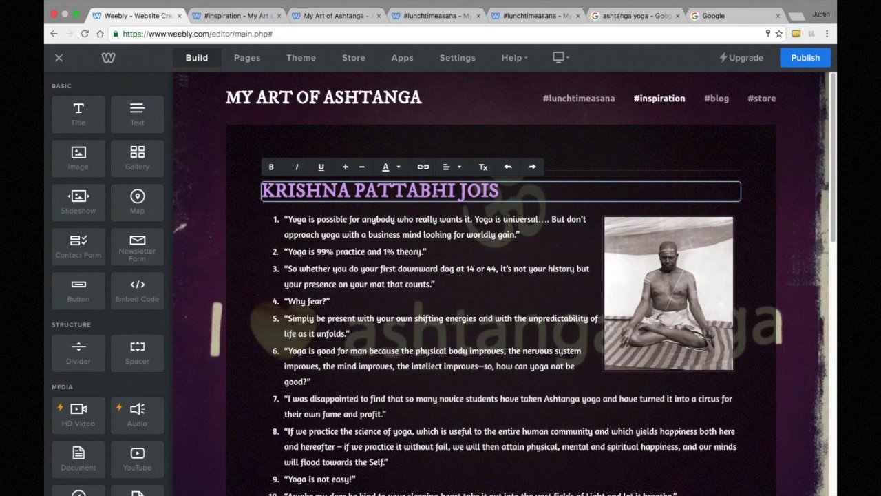
{"action": "left_click", "coordinate": [500, 191]}
{"action": "left_click", "coordinate": [783, 351]}
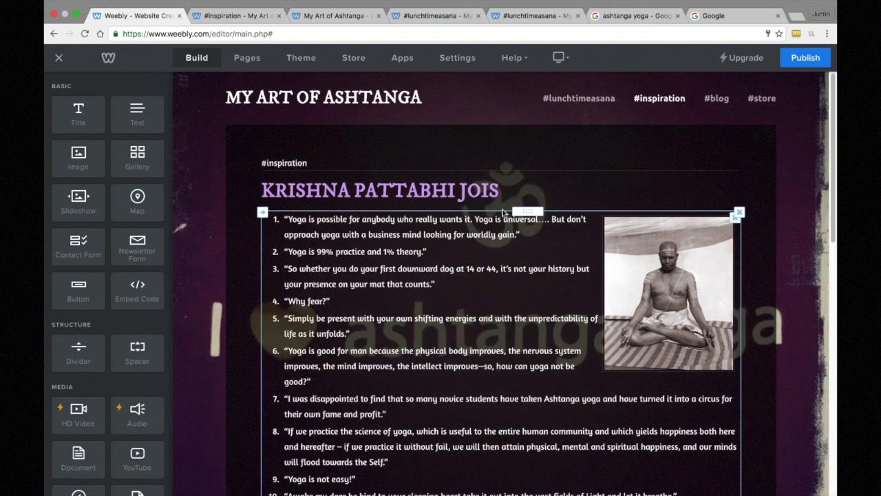
{"action": "scroll", "coordinate": [503, 213], "scroll_direction": "down", "scroll_amount": 1}
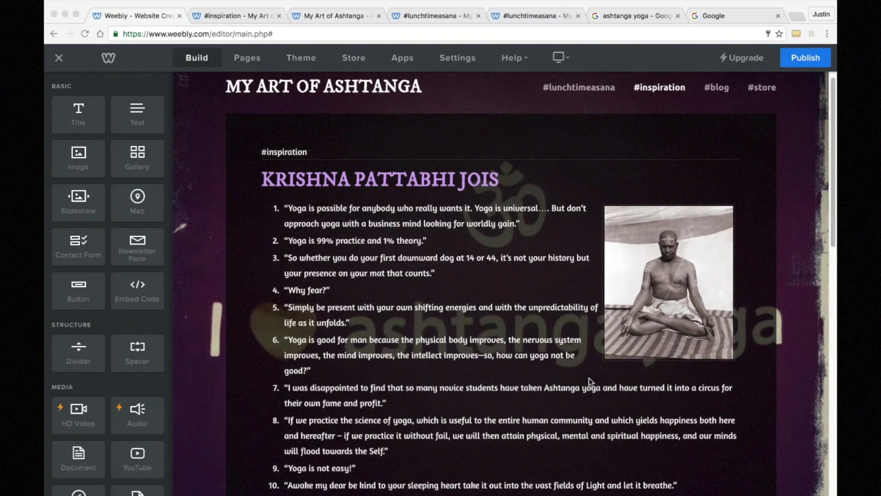
{"action": "scroll", "coordinate": [578, 375], "scroll_direction": "up", "scroll_amount": 1}
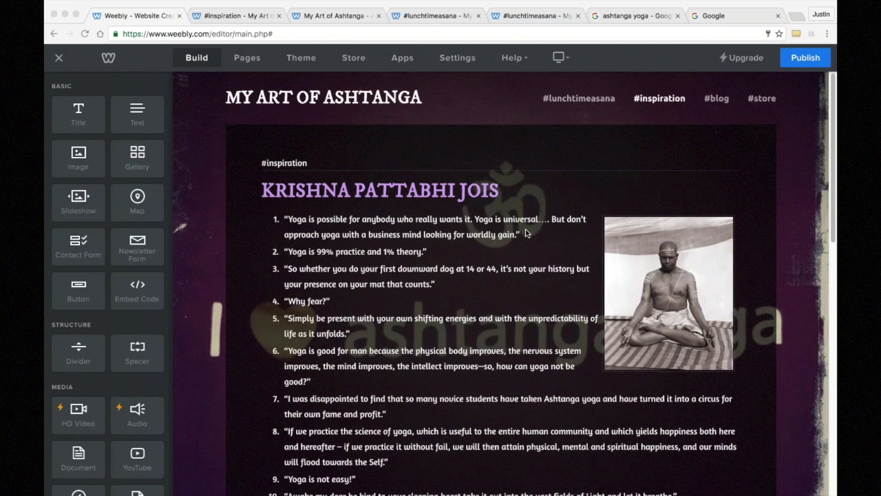
{"action": "scroll", "coordinate": [796, 251], "scroll_direction": "down", "scroll_amount": 10}
{"action": "scroll", "coordinate": [794, 257], "scroll_direction": "up", "scroll_amount": 1}
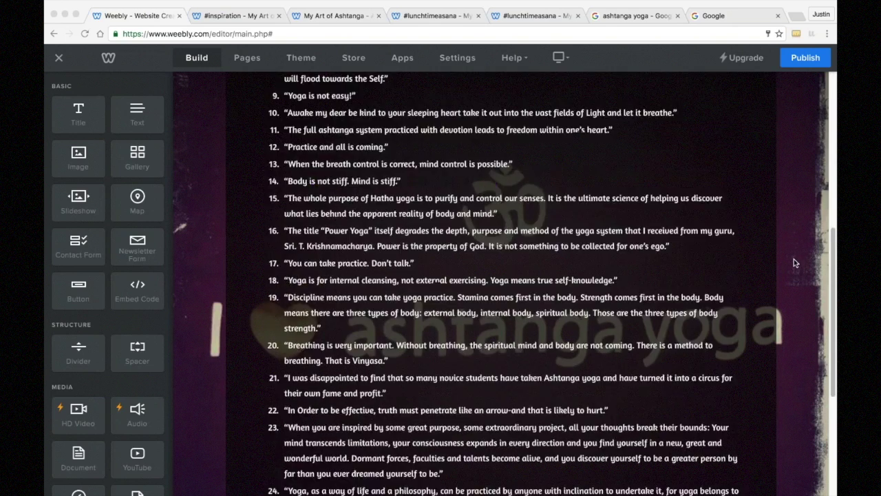
{"action": "scroll", "coordinate": [794, 259], "scroll_direction": "down", "scroll_amount": 3}
{"action": "scroll", "coordinate": [794, 259], "scroll_direction": "up", "scroll_amount": 10}
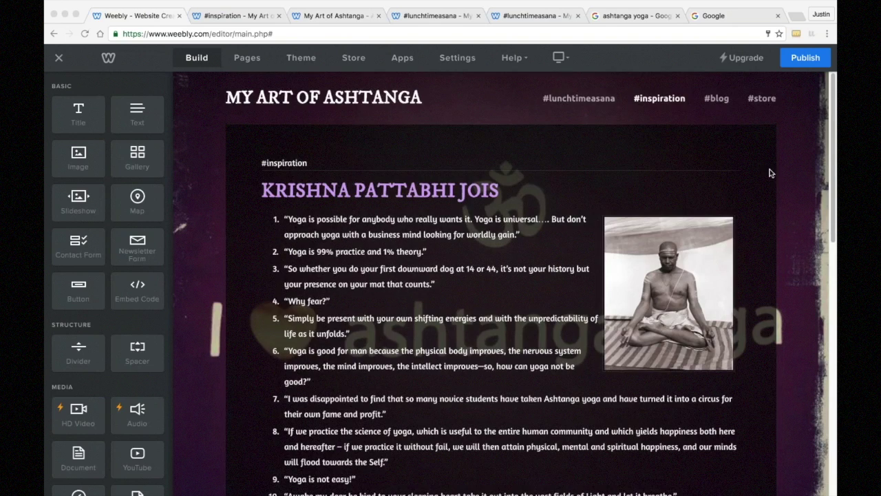
{"action": "left_click", "coordinate": [788, 156]}
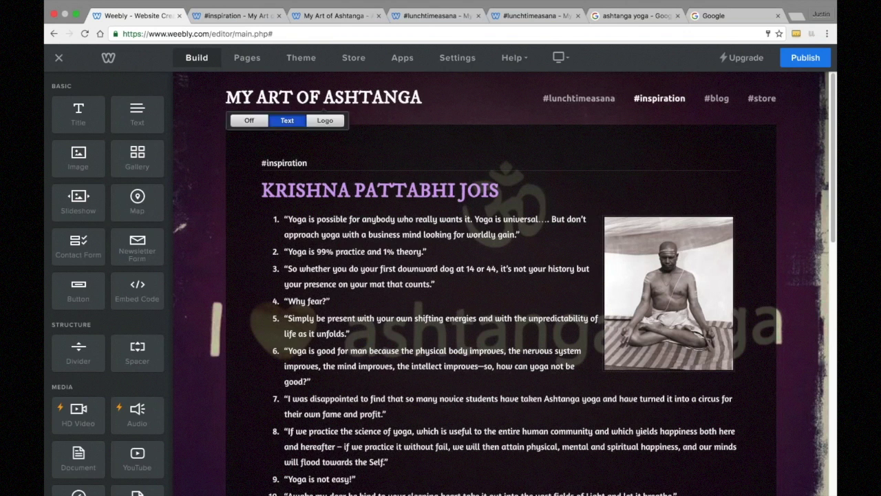
Open the Theme Gallery from the Theme tab and scroll through the Online Store themes.
{"action": "left_click", "coordinate": [301, 57]}
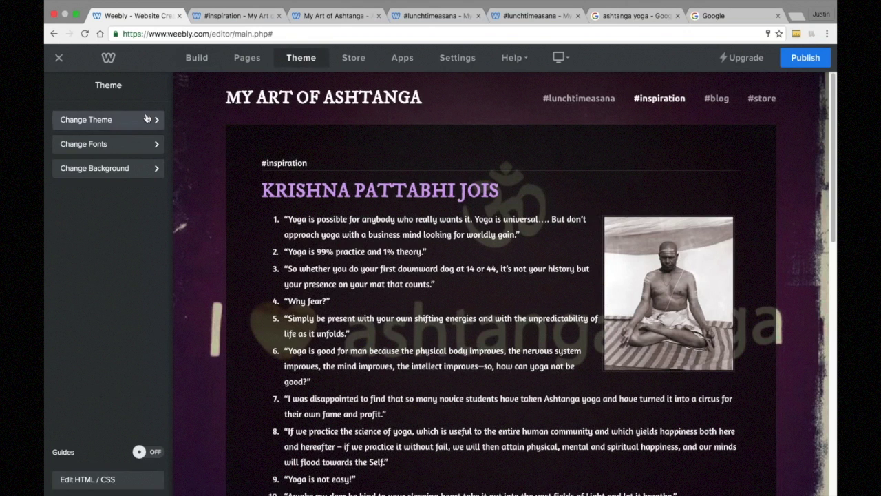
{"action": "left_click", "coordinate": [146, 119]}
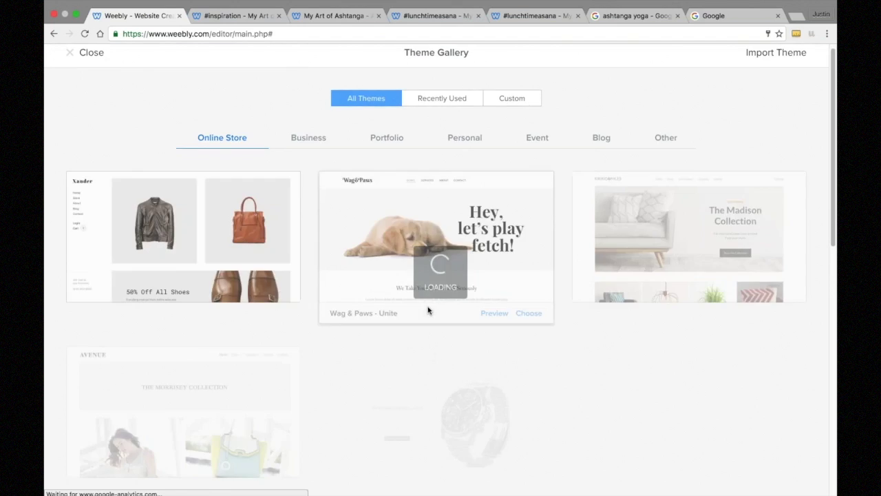
{"action": "scroll", "coordinate": [482, 275], "scroll_direction": "down", "scroll_amount": 4}
Close the Theme Gallery, keeping the current theme.
{"action": "scroll", "coordinate": [513, 241], "scroll_direction": "up", "scroll_amount": 4}
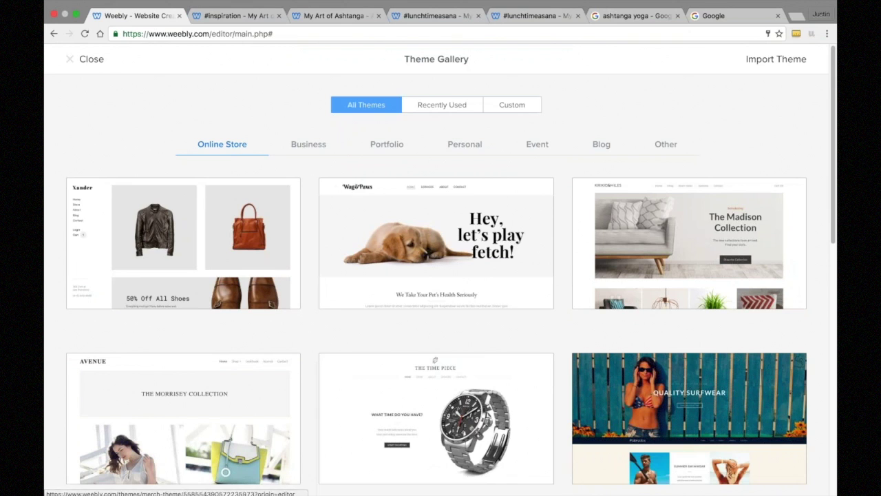
{"action": "left_click", "coordinate": [71, 59]}
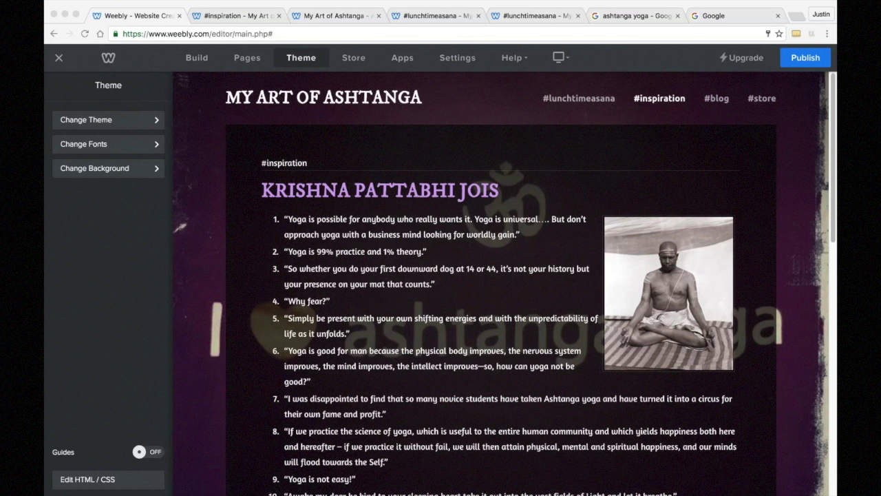
{"action": "scroll", "coordinate": [485, 249], "scroll_direction": "down", "scroll_amount": 5}
{"action": "scroll", "coordinate": [441, 262], "scroll_direction": "up", "scroll_amount": 5}
{"action": "scroll", "coordinate": [390, 214], "scroll_direction": "down", "scroll_amount": 1}
{"action": "scroll", "coordinate": [334, 142], "scroll_direction": "up", "scroll_amount": 1}
Open the image settings for the portrait photo beside the quotes on #inspiration.
{"action": "left_click", "coordinate": [612, 112]}
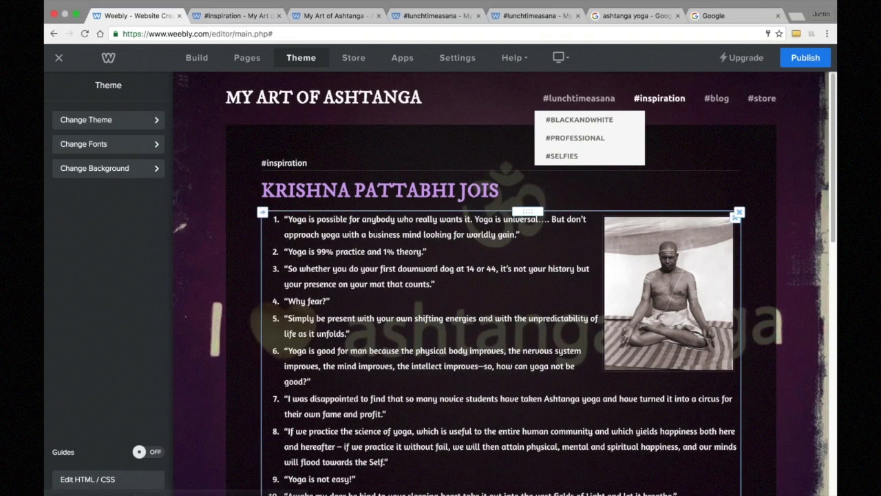
{"action": "scroll", "coordinate": [369, 276], "scroll_direction": "down", "scroll_amount": 5}
{"action": "scroll", "coordinate": [661, 275], "scroll_direction": "up", "scroll_amount": 5}
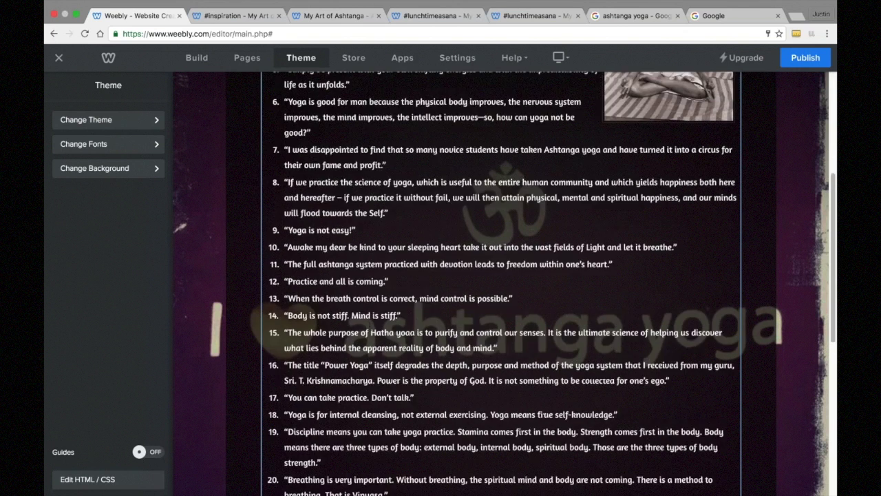
{"action": "left_click", "coordinate": [677, 280]}
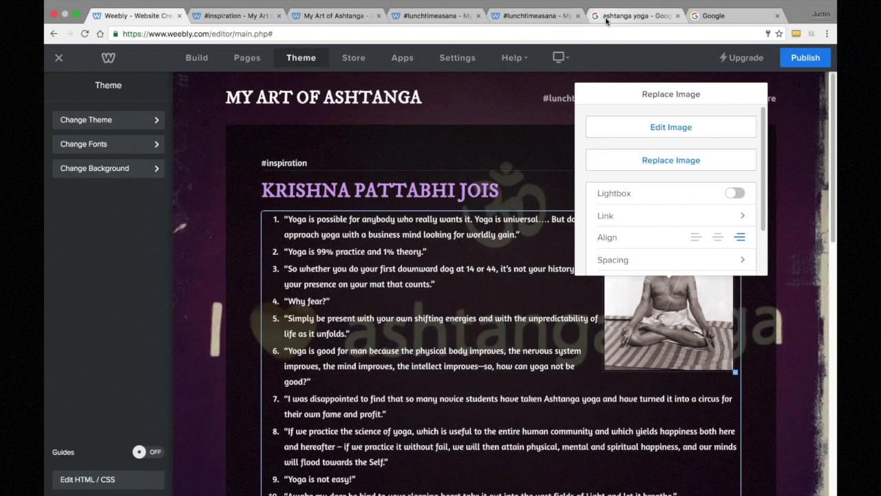
View the Google image results for 'ashtanga yoga'.
{"action": "left_click", "coordinate": [632, 15]}
{"action": "scroll", "coordinate": [213, 96], "scroll_direction": "up", "scroll_amount": 1}
{"action": "left_click", "coordinate": [213, 95]}
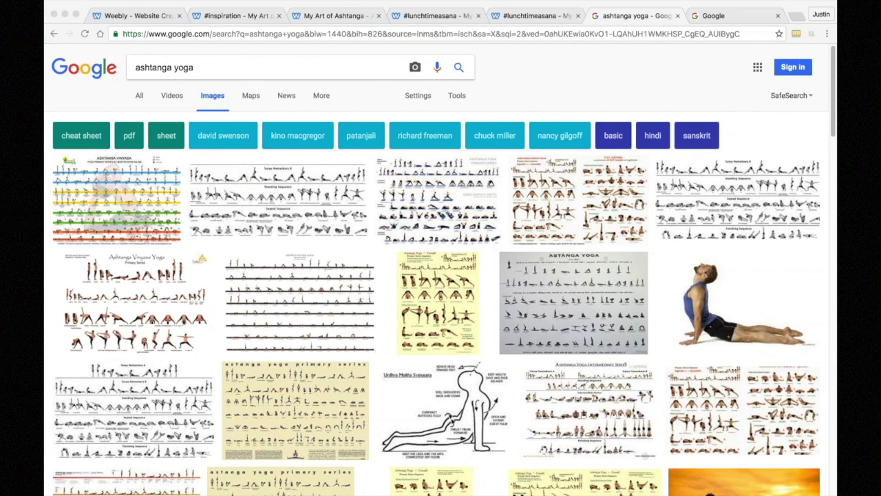
Return to the Weebly editor, dismiss the photo's image options and show the pages list.
{"action": "left_click", "coordinate": [159, 17]}
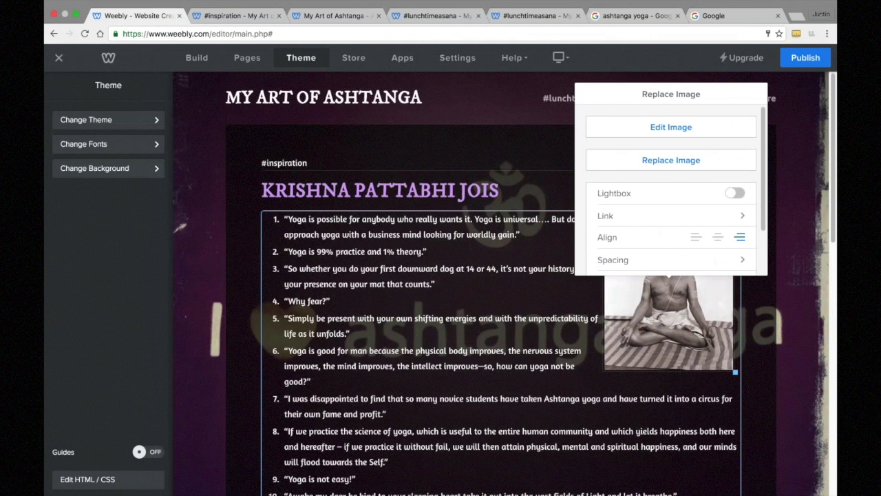
{"action": "left_click", "coordinate": [766, 322]}
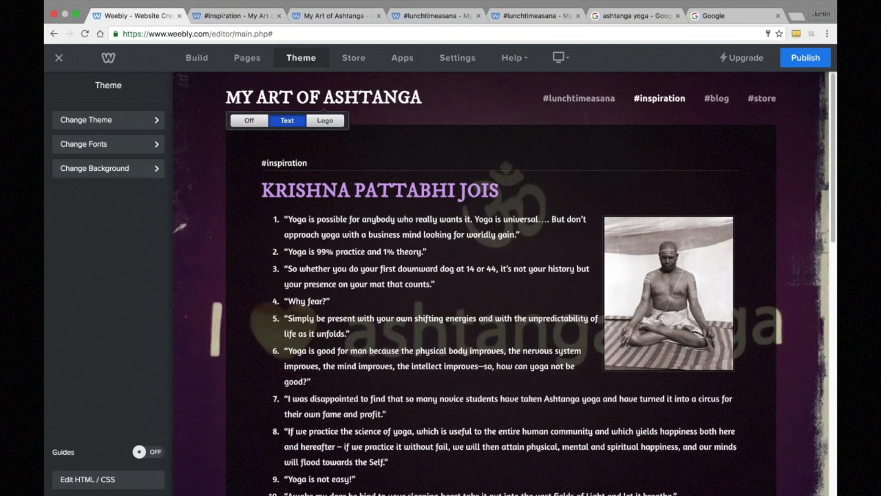
{"action": "left_click", "coordinate": [248, 58]}
Open the Welcome page in the editor.
{"action": "left_click", "coordinate": [57, 85]}
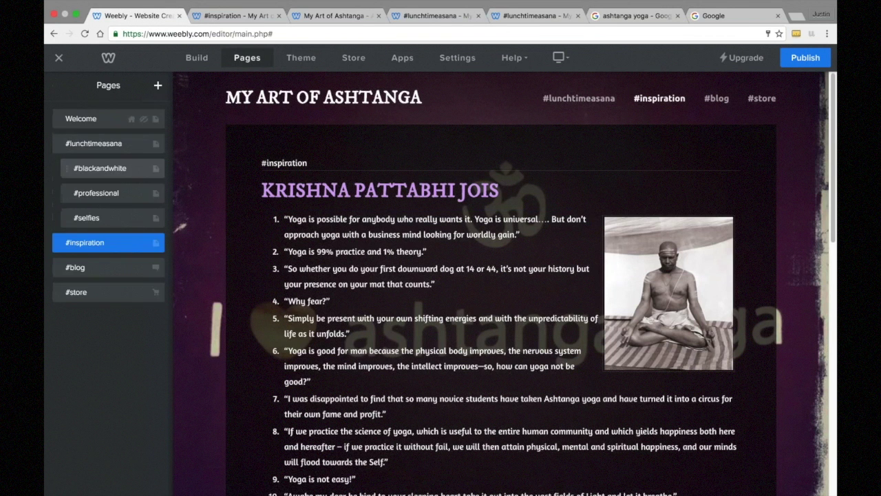
{"action": "left_click", "coordinate": [90, 118]}
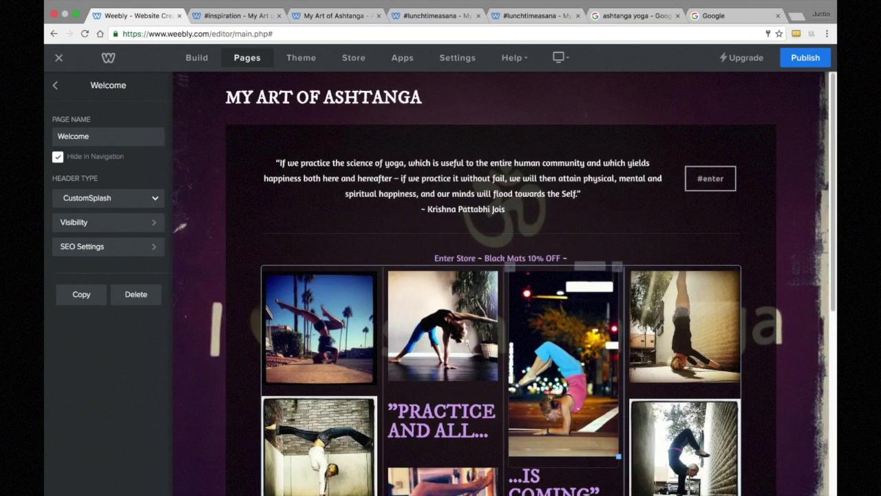
{"action": "scroll", "coordinate": [799, 269], "scroll_direction": "down", "scroll_amount": 2}
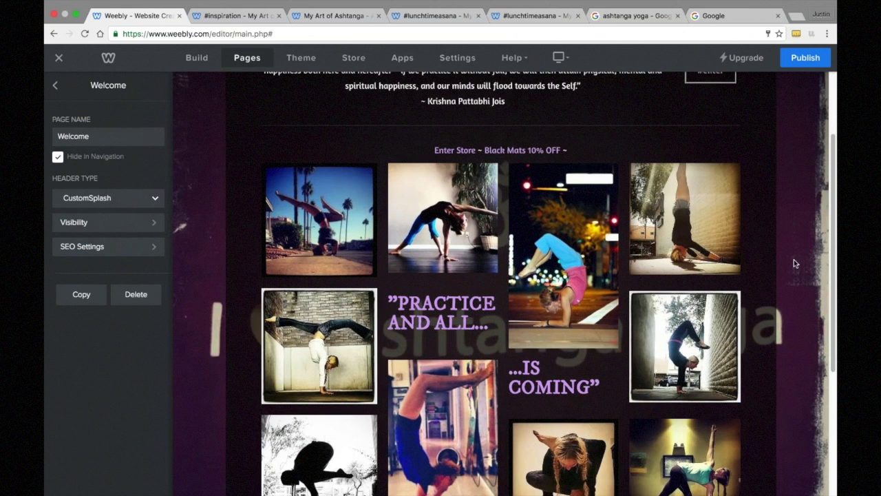
{"action": "scroll", "coordinate": [799, 270], "scroll_direction": "down", "scroll_amount": 1}
Set the top-right photo's alt text to 'Ashtanga Yoga Headstand'.
{"action": "left_click", "coordinate": [695, 248]}
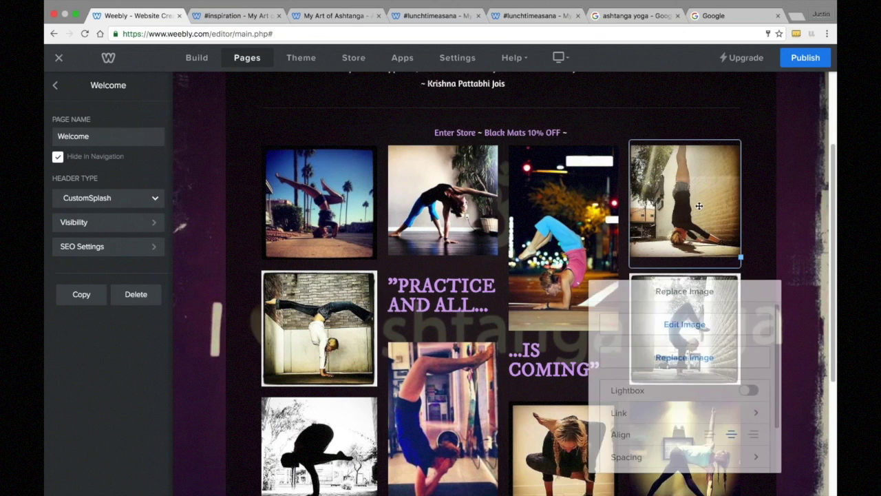
{"action": "scroll", "coordinate": [692, 356], "scroll_direction": "down", "scroll_amount": 2}
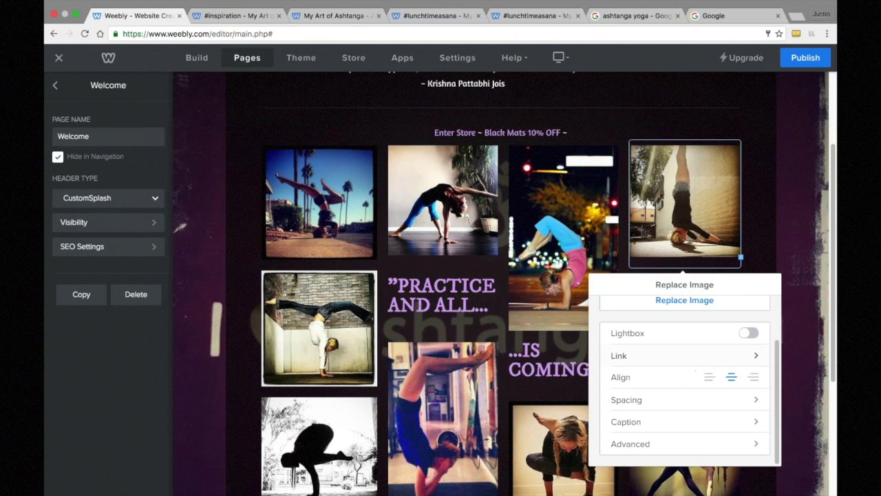
{"action": "left_click", "coordinate": [724, 449]}
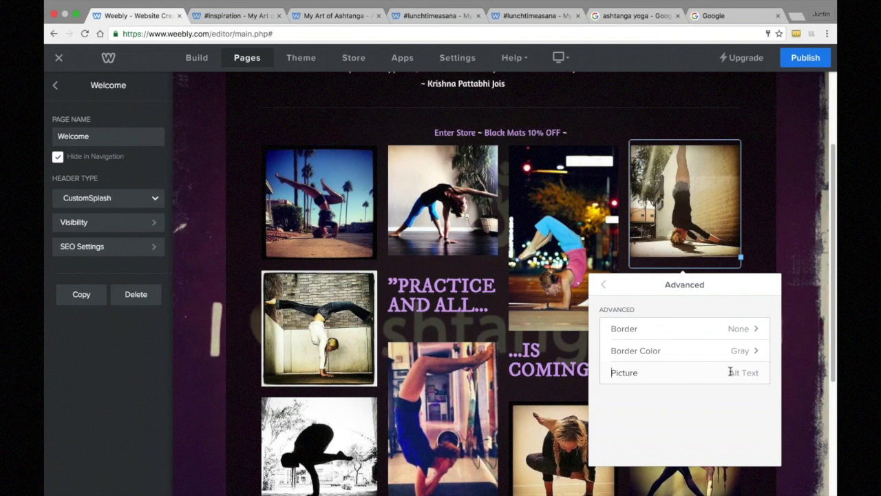
{"action": "left_click", "coordinate": [729, 373]}
{"action": "double_click", "coordinate": [633, 373]}
{"action": "type", "text": "Ashtanga Yoga Headstand"}
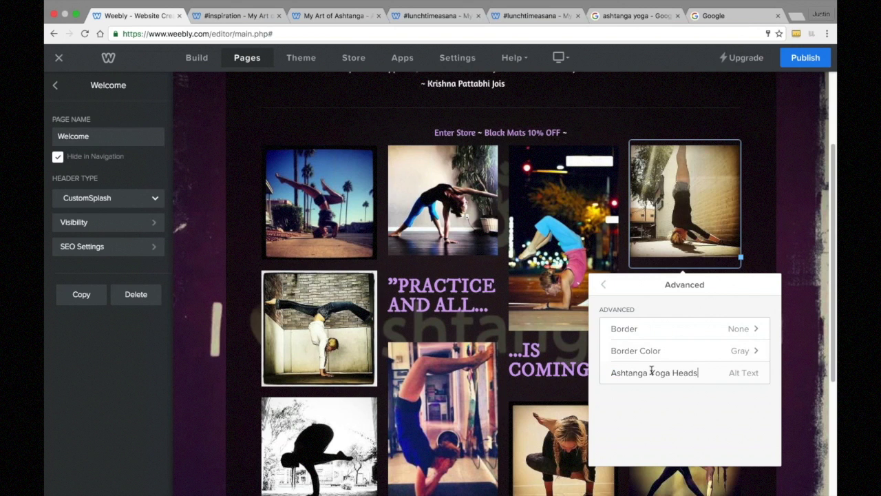
{"action": "left_click", "coordinate": [792, 236]}
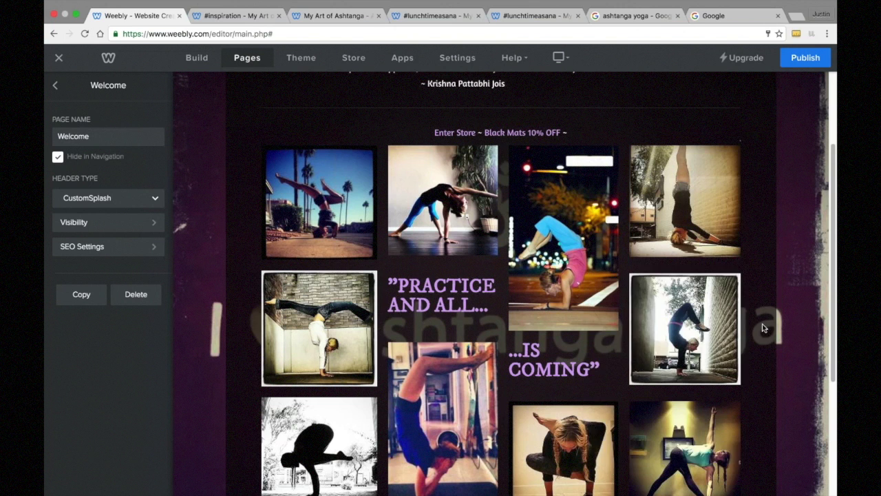
Set the photo below it to alt text 'Ashtanga Yoga Handstand'.
{"action": "scroll", "coordinate": [765, 328], "scroll_direction": "down", "scroll_amount": 2}
{"action": "left_click", "coordinate": [688, 251]}
{"action": "scroll", "coordinate": [690, 429], "scroll_direction": "down", "scroll_amount": 2}
{"action": "left_click", "coordinate": [670, 465]}
{"action": "left_click", "coordinate": [632, 394]}
{"action": "double_click", "coordinate": [631, 395]}
{"action": "type", "text": "Ashtanga YY"}
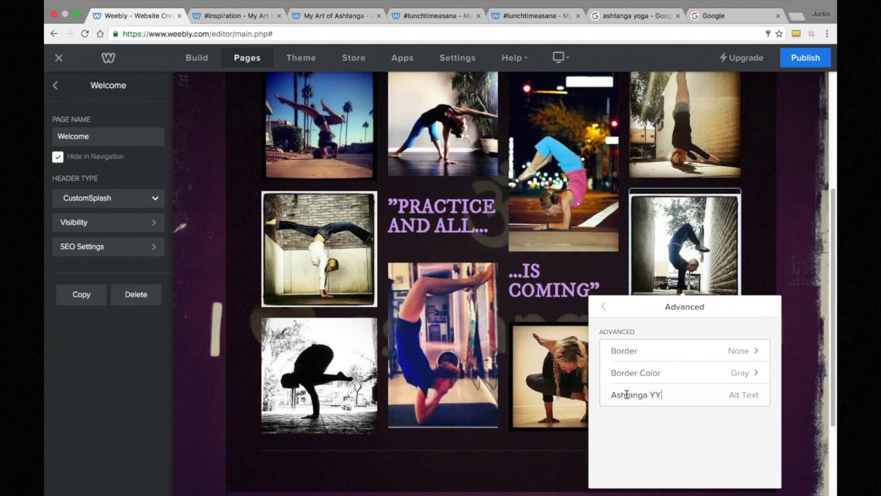
{"action": "type", "text": "oga Handstand"}
{"action": "left_click", "coordinate": [794, 258]}
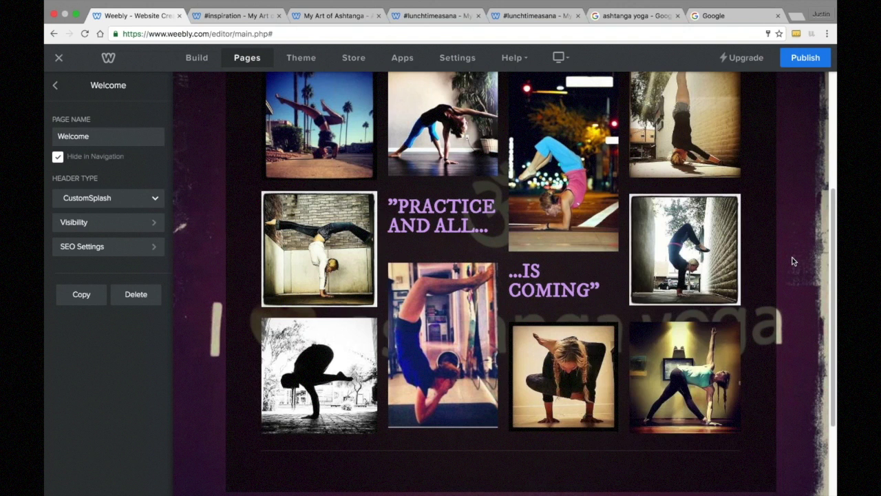
Replace the crouching photo's alt text 'Picture' with 'Ashtanga Yoga Armbalance' in Advanced settings.
{"action": "scroll", "coordinate": [793, 265], "scroll_direction": "down", "scroll_amount": 1}
{"action": "scroll", "coordinate": [793, 280], "scroll_direction": "up", "scroll_amount": 1}
{"action": "left_click", "coordinate": [571, 363]}
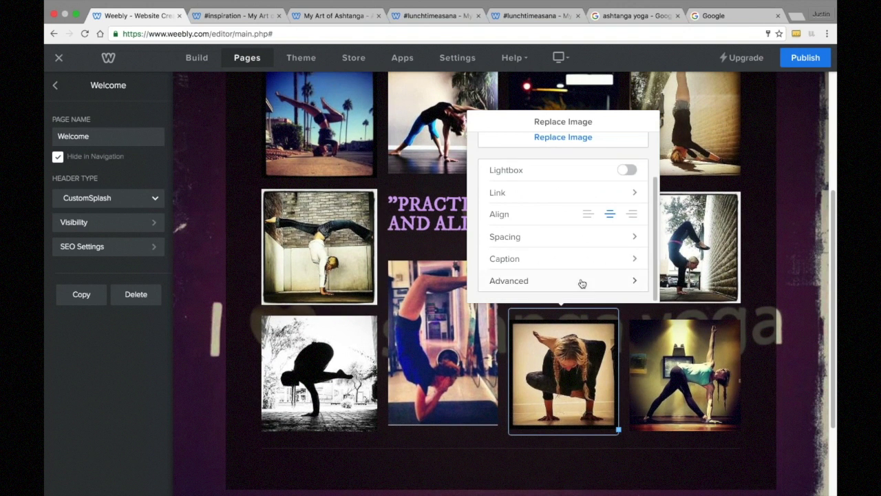
{"action": "left_click", "coordinate": [580, 281]}
{"action": "double_click", "coordinate": [509, 210]}
{"action": "type", "text": "Asht"}
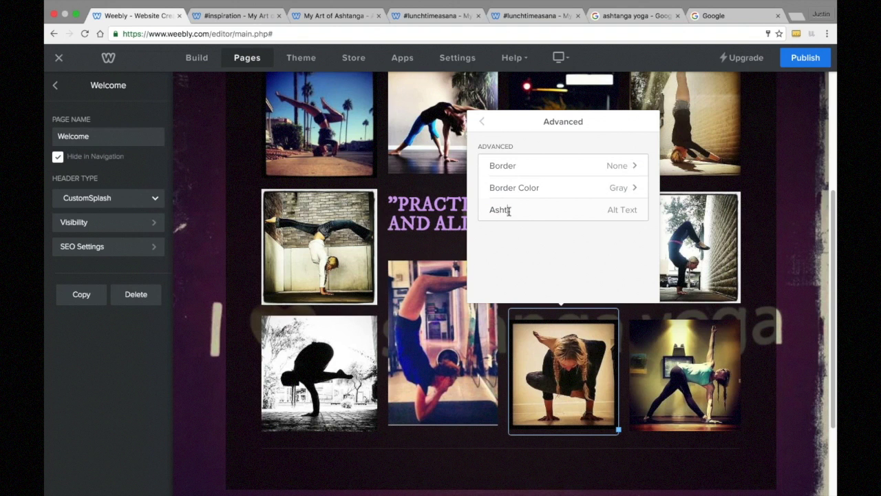
{"action": "type", "text": "anga Yoga Armbalance"}
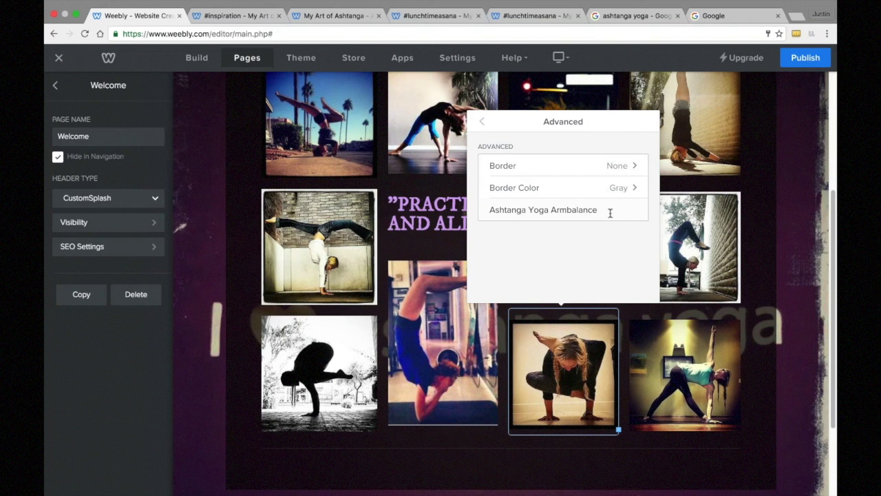
{"action": "left_click_drag", "start_coordinate": [599, 210], "coordinate": [479, 210]}
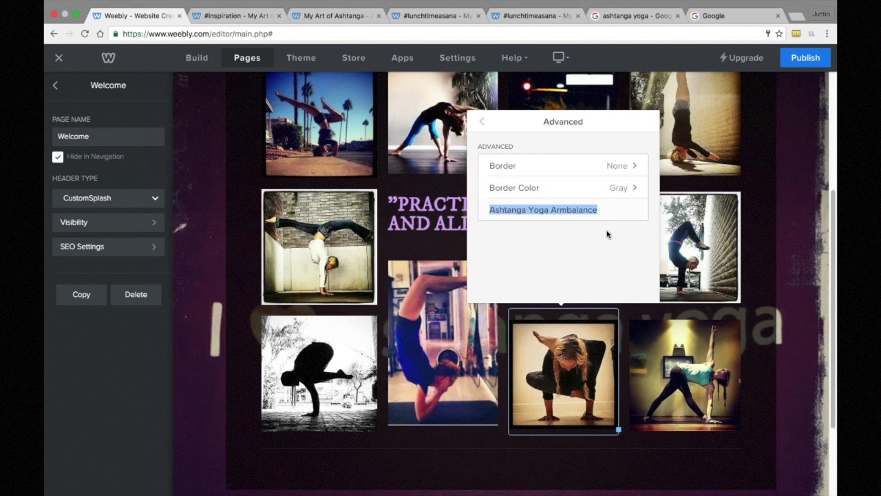
{"action": "left_click", "coordinate": [780, 239]}
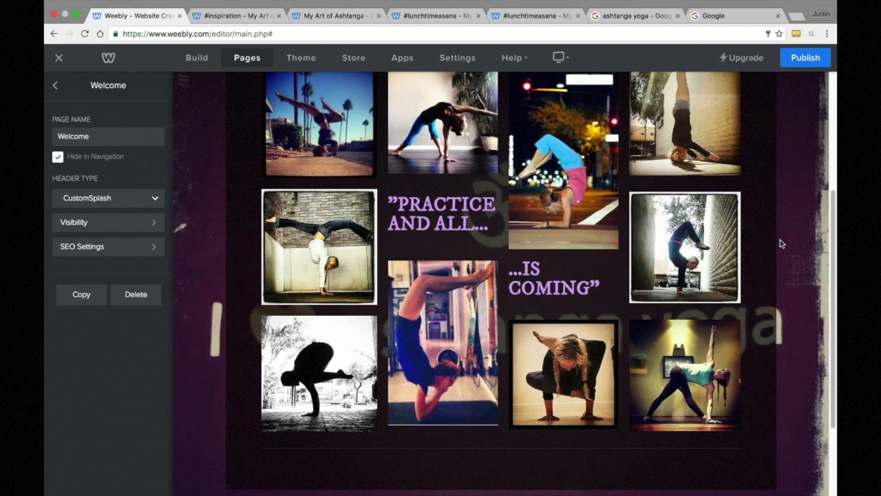
Publish the site, then open live myartofashtanga.weebly.com and scroll to its photo grid.
{"action": "left_click", "coordinate": [804, 58]}
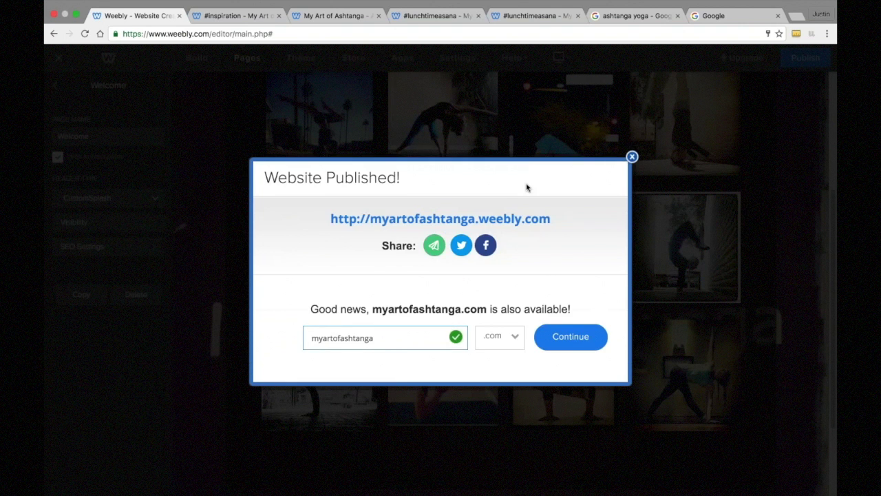
{"action": "left_click", "coordinate": [484, 218]}
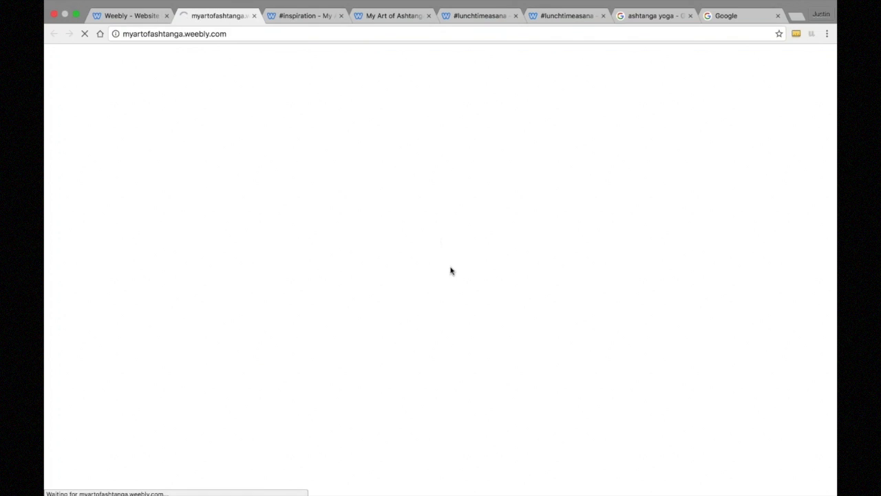
{"action": "scroll", "coordinate": [632, 271], "scroll_direction": "down", "scroll_amount": 2}
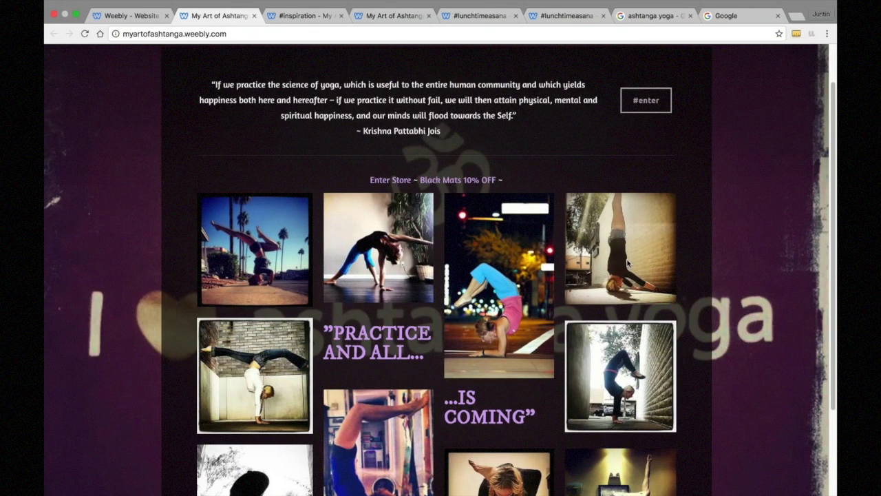
{"action": "scroll", "coordinate": [632, 271], "scroll_direction": "down", "scroll_amount": 3}
{"action": "scroll", "coordinate": [701, 278], "scroll_direction": "down", "scroll_amount": 1}
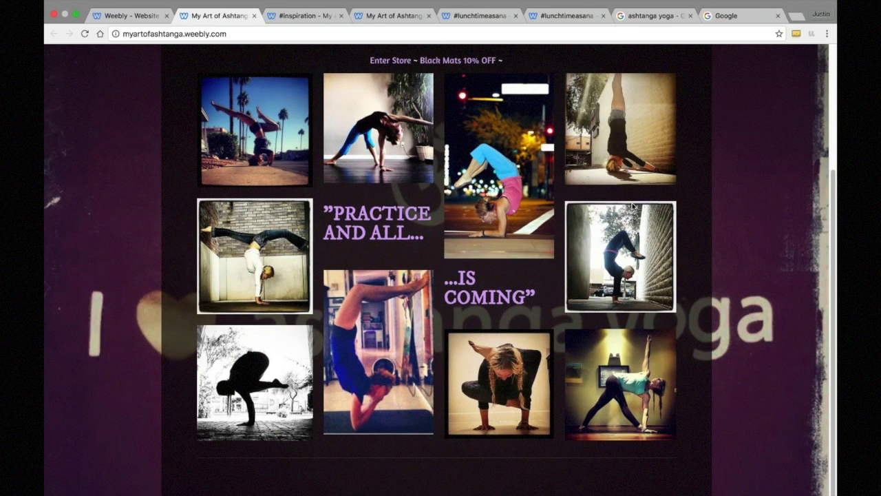
{"action": "right_click", "coordinate": [729, 232]}
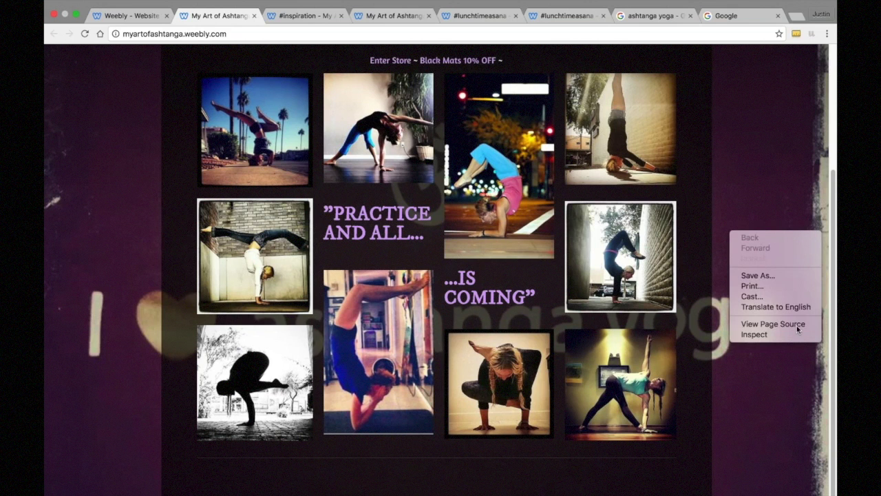
View the live page's source and inspect its title, og:title and og:description lines.
{"action": "left_click", "coordinate": [773, 325]}
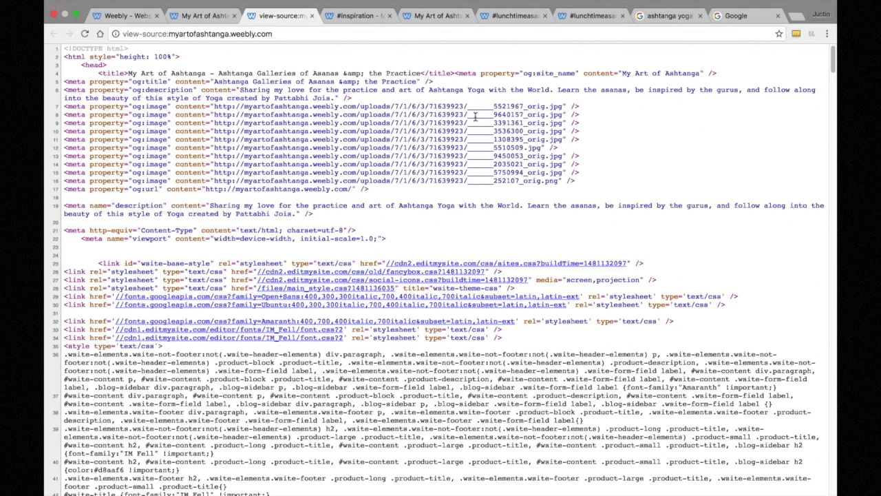
{"action": "left_click_drag", "start_coordinate": [130, 73], "coordinate": [421, 75]}
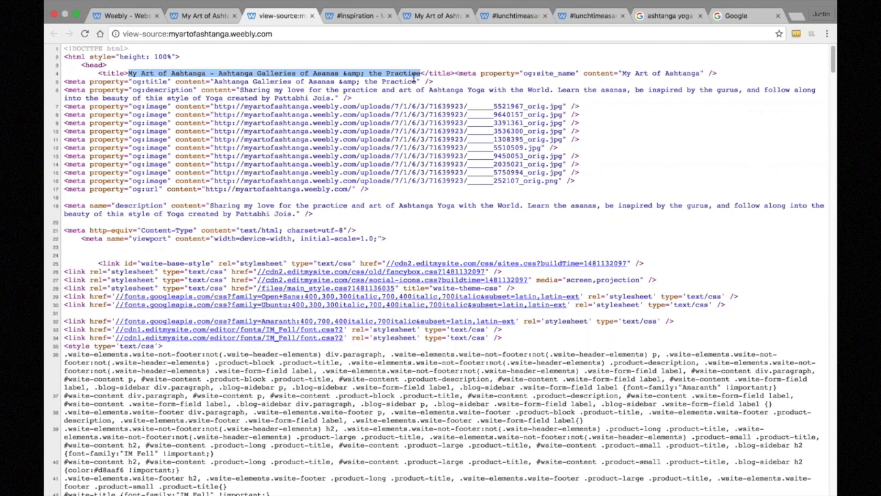
{"action": "left_click", "coordinate": [382, 81]}
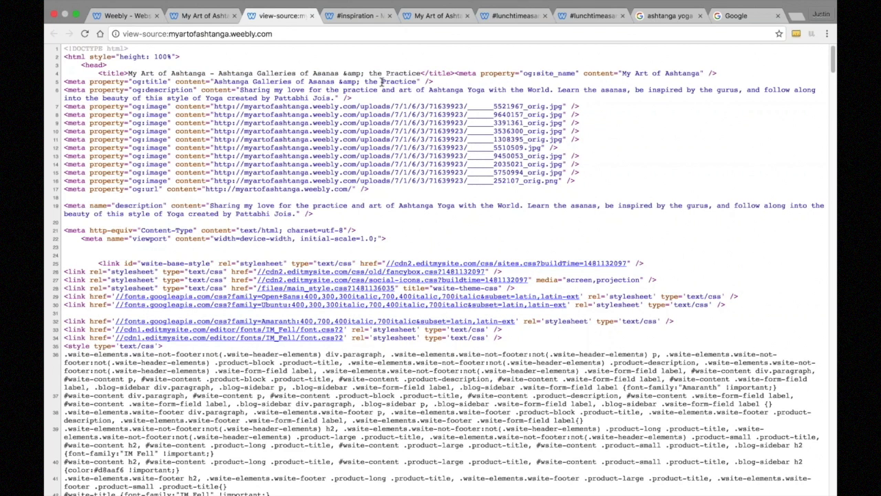
{"action": "left_click_drag", "start_coordinate": [128, 73], "coordinate": [358, 98]}
{"action": "left_click", "coordinate": [184, 81]}
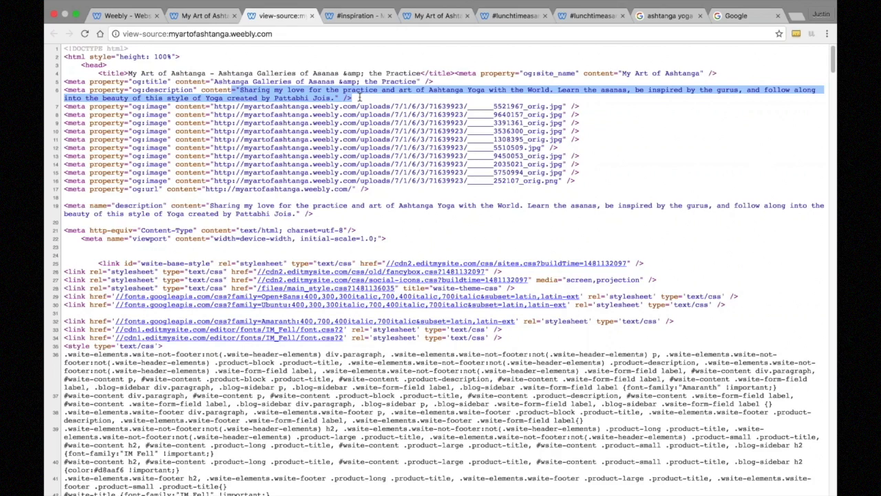
{"action": "scroll", "coordinate": [364, 187], "scroll_direction": "down", "scroll_amount": 10}
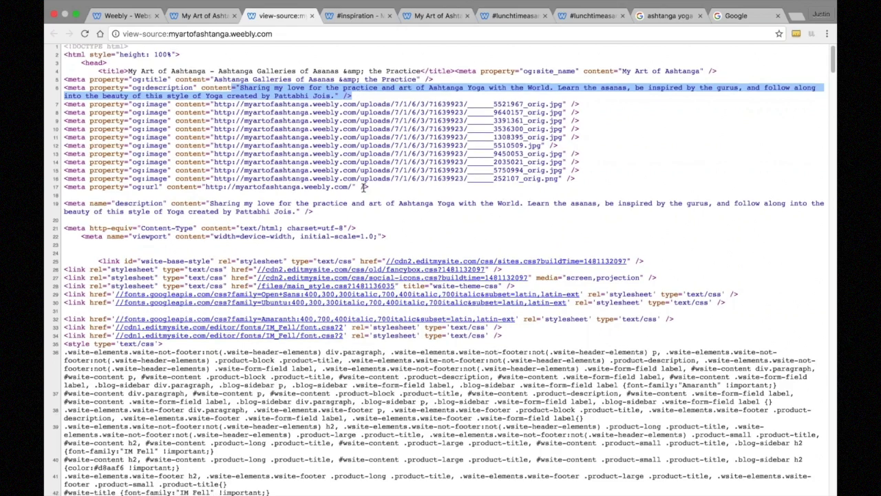
{"action": "scroll", "coordinate": [363, 187], "scroll_direction": "down", "scroll_amount": 20}
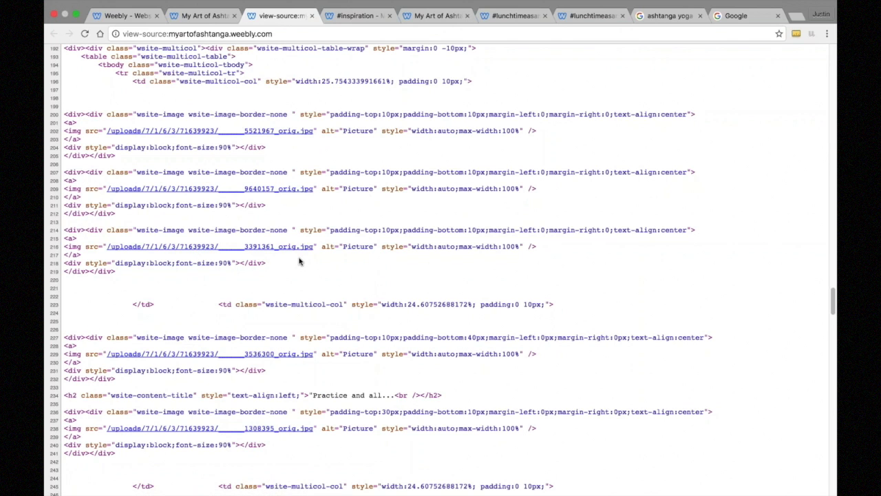
Check the img tag on line 202, which still reads alt="Picture".
{"action": "scroll", "coordinate": [296, 256], "scroll_direction": "down", "scroll_amount": 1}
{"action": "left_click_drag", "start_coordinate": [321, 124], "coordinate": [526, 124]}
{"action": "left_click", "coordinate": [411, 122]}
{"action": "left_click", "coordinate": [358, 124]}
{"action": "left_click_drag", "start_coordinate": [377, 124], "coordinate": [321, 124]}
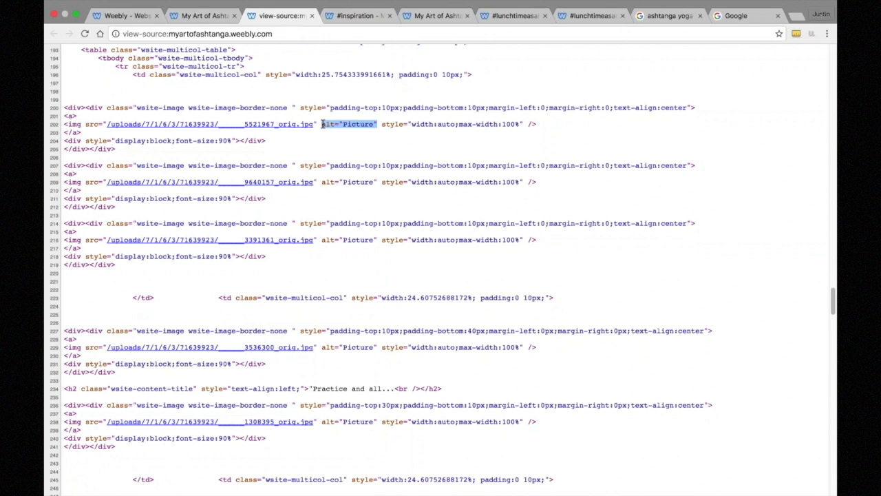
{"action": "left_click", "coordinate": [362, 181]}
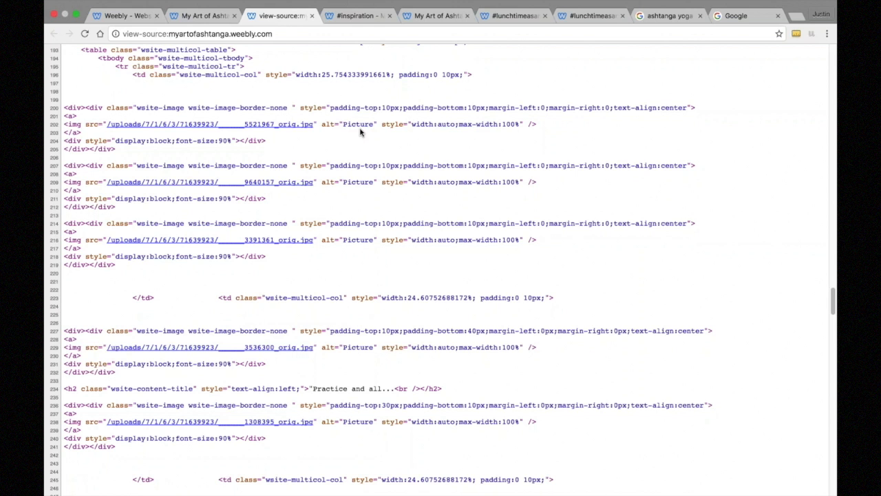
Scroll through the remaining image markup, then go back to the Weebly editor tab.
{"action": "scroll", "coordinate": [357, 345], "scroll_direction": "down", "scroll_amount": 5}
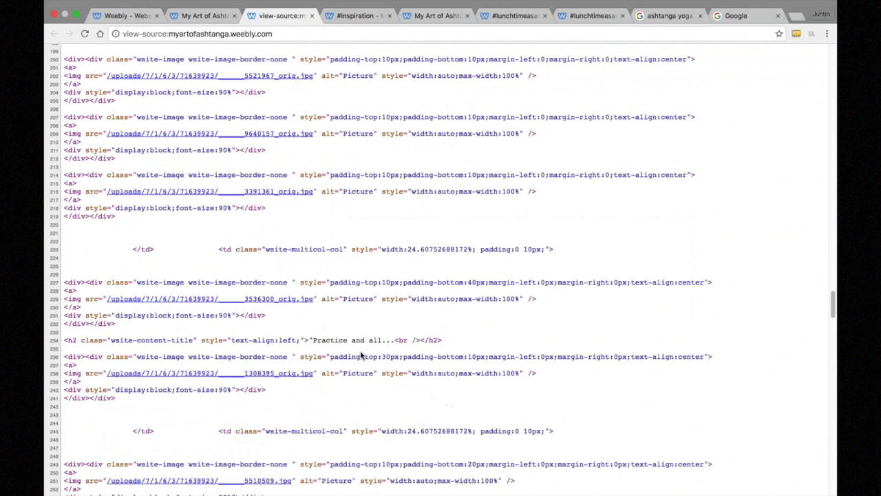
{"action": "scroll", "coordinate": [357, 345], "scroll_direction": "down", "scroll_amount": 2}
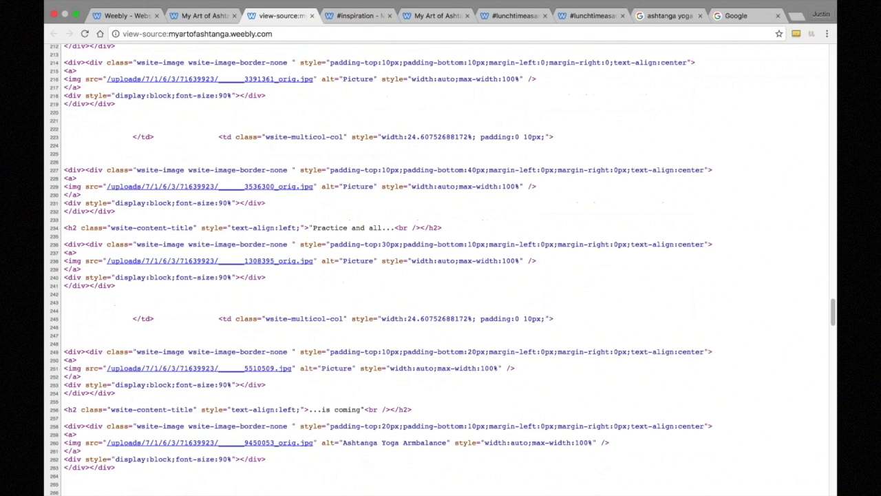
{"action": "scroll", "coordinate": [440, 270], "scroll_direction": "down", "scroll_amount": 1}
{"action": "scroll", "coordinate": [441, 270], "scroll_direction": "down", "scroll_amount": 5}
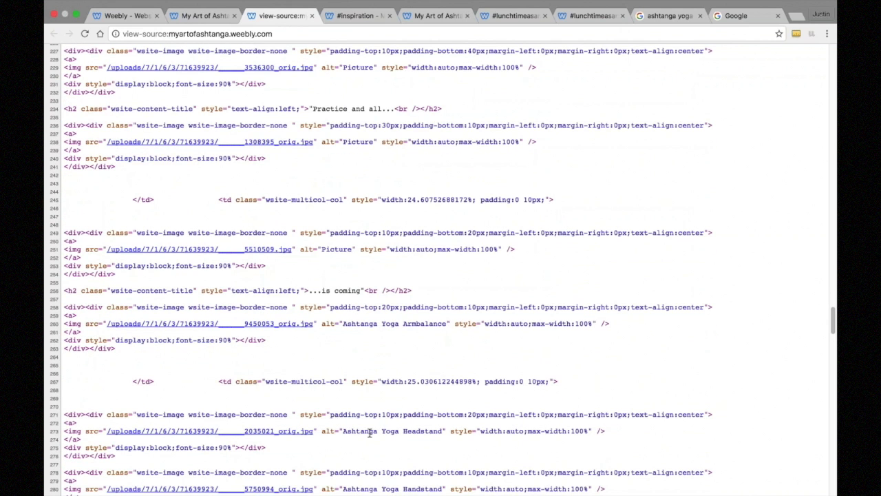
{"action": "scroll", "coordinate": [369, 432], "scroll_direction": "down", "scroll_amount": 2}
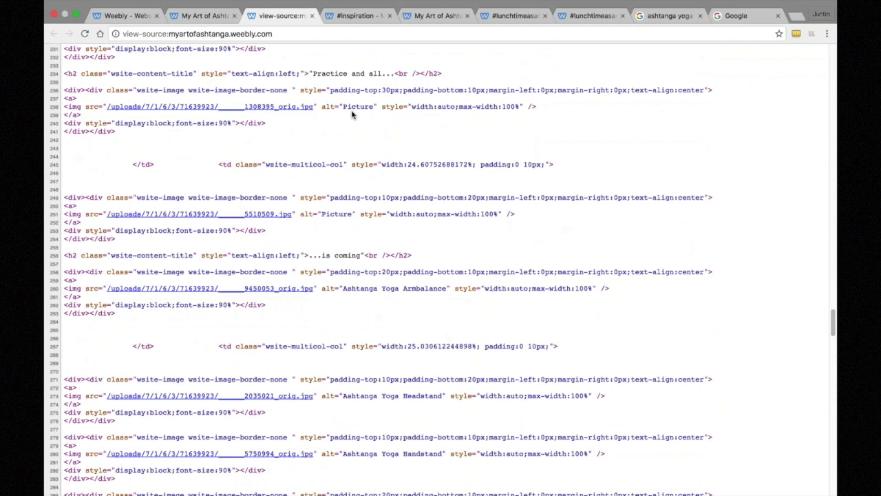
{"action": "left_click", "coordinate": [132, 20]}
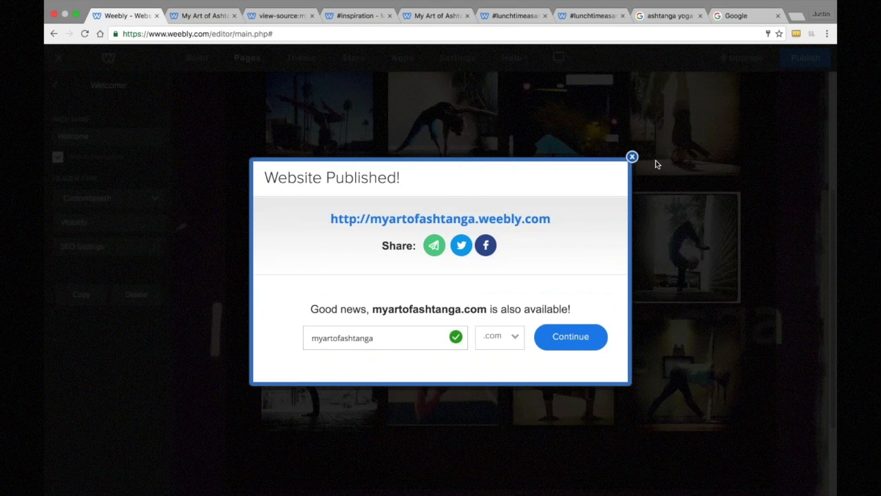
Dismiss the Website Published confirmation and check the top-right headstand photo's options.
{"action": "left_click", "coordinate": [632, 156]}
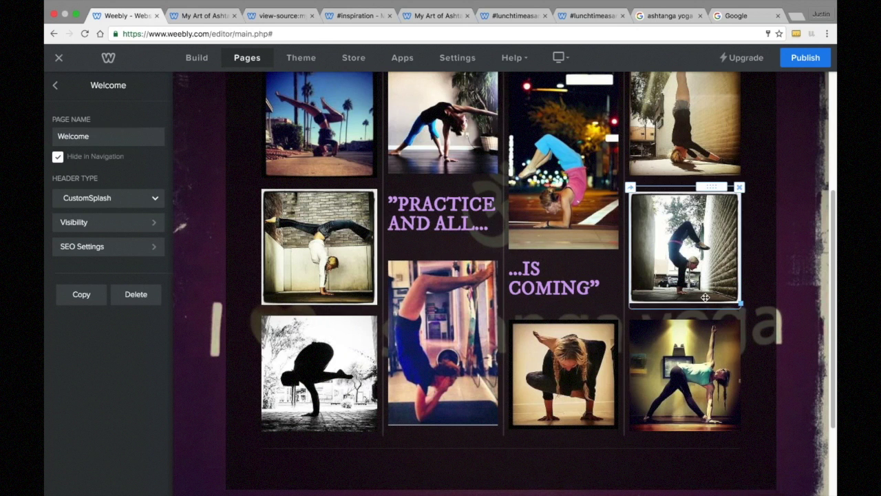
{"action": "scroll", "coordinate": [685, 248], "scroll_direction": "up", "scroll_amount": 2}
{"action": "left_click", "coordinate": [685, 207]}
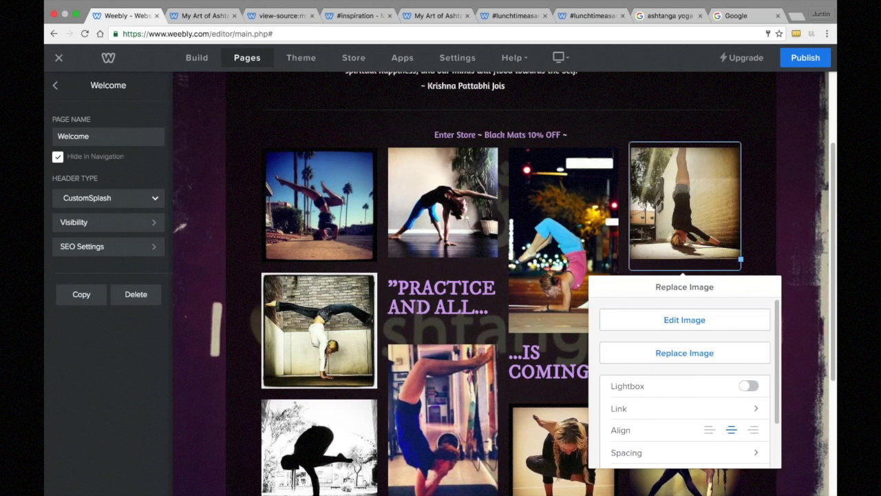
{"action": "left_click", "coordinate": [771, 224]}
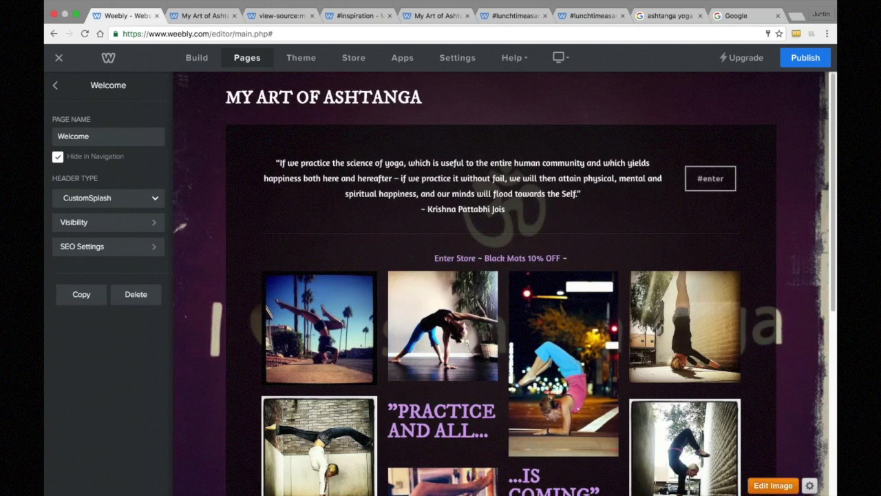
Open the #lunchtimeasana page and its gallery settings.
{"action": "scroll", "coordinate": [181, 228], "scroll_direction": "up", "scroll_amount": 3}
{"action": "left_click", "coordinate": [97, 144]}
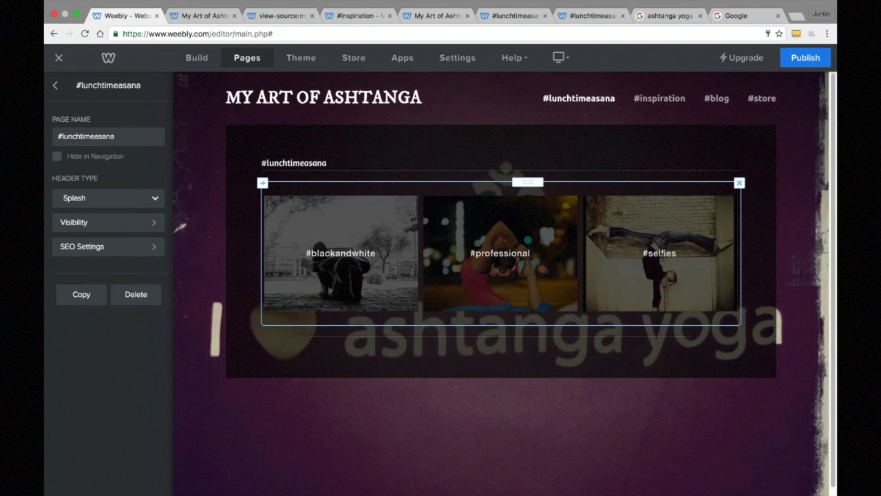
{"action": "left_click", "coordinate": [479, 235]}
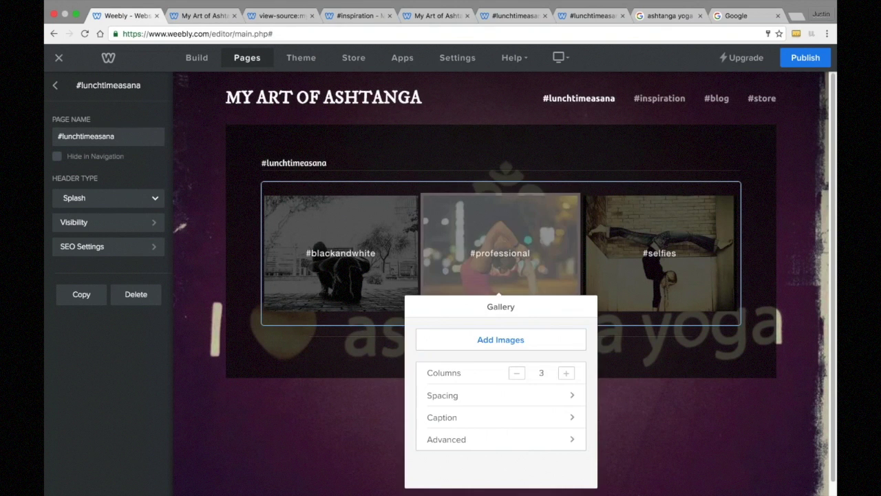
{"action": "left_click", "coordinate": [533, 446]}
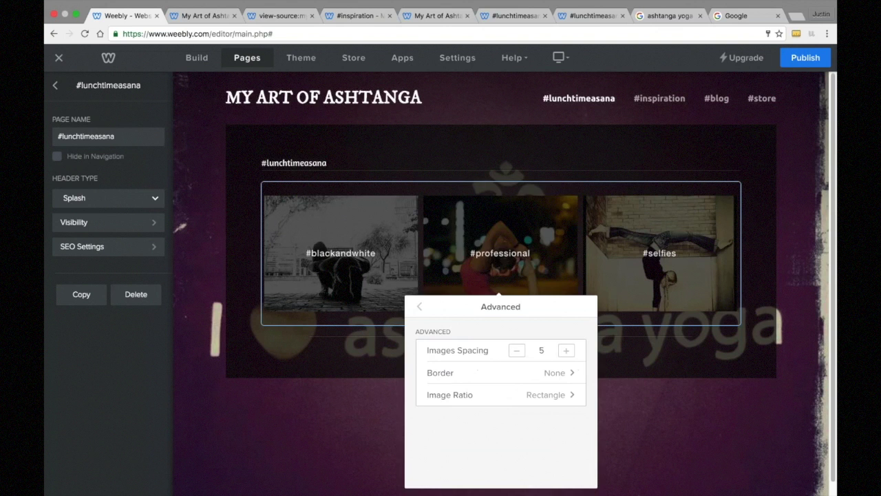
{"action": "left_click", "coordinate": [492, 222]}
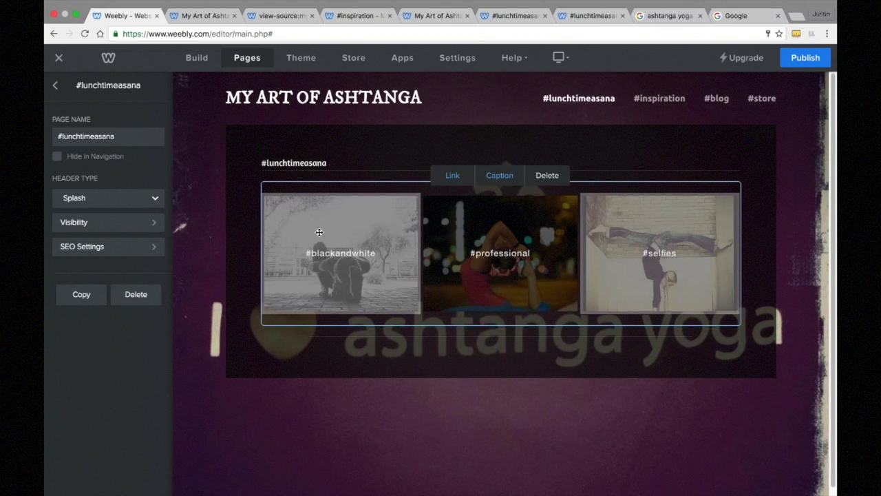
{"action": "left_click", "coordinate": [483, 271]}
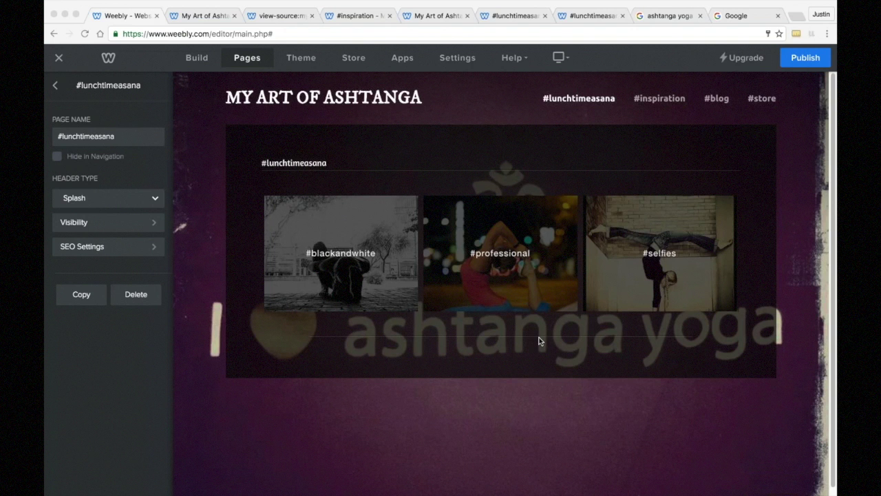
{"action": "left_click", "coordinate": [771, 234]}
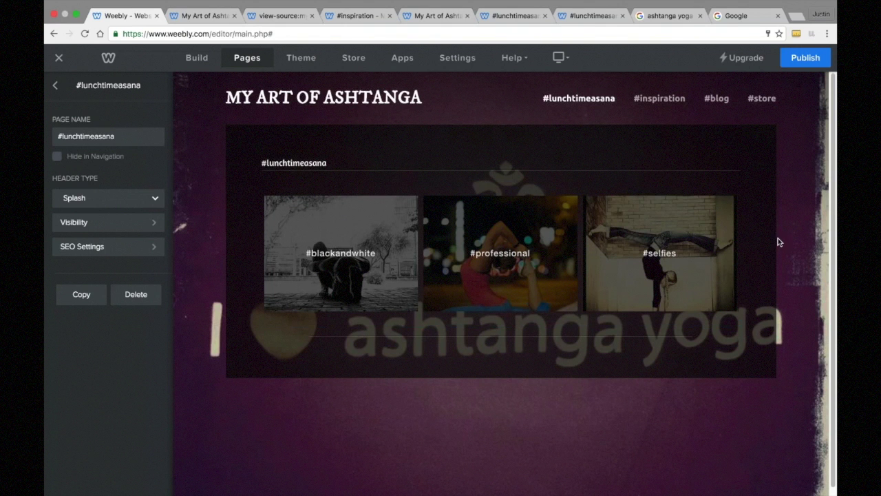
{"action": "scroll", "coordinate": [776, 237], "scroll_direction": "down", "scroll_amount": 1}
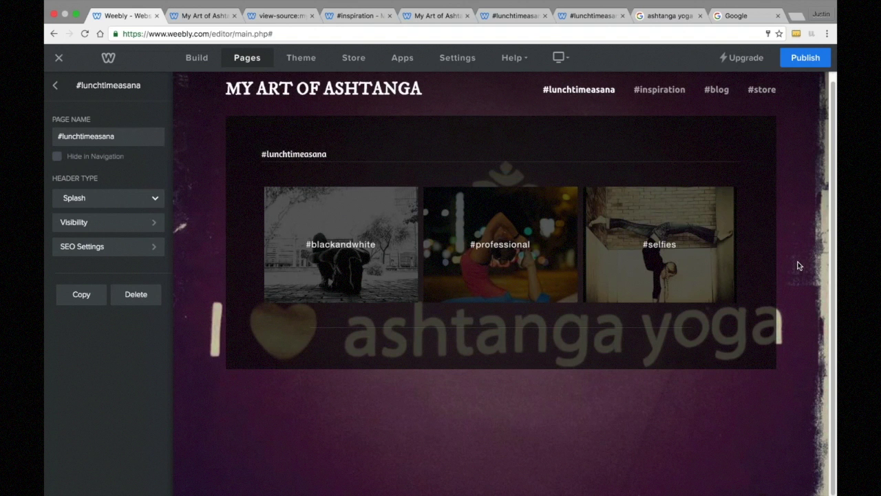
{"action": "left_click_drag", "start_coordinate": [327, 153], "coordinate": [262, 154]}
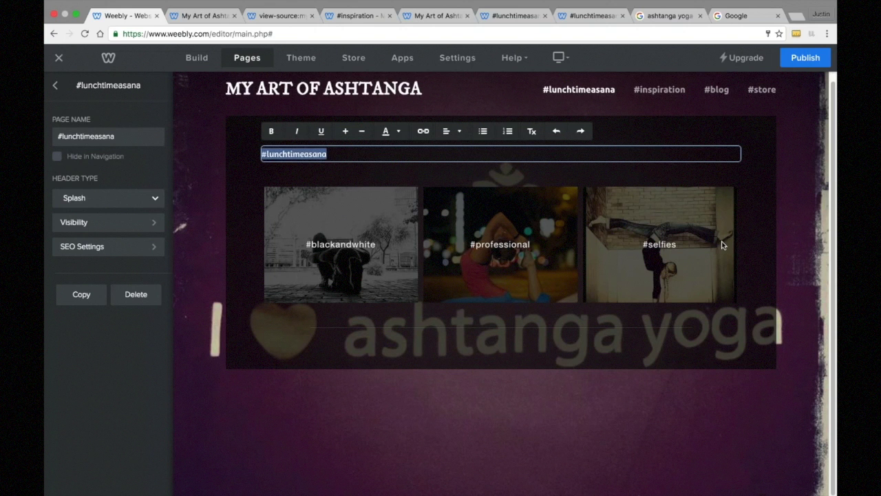
{"action": "left_click", "coordinate": [764, 235]}
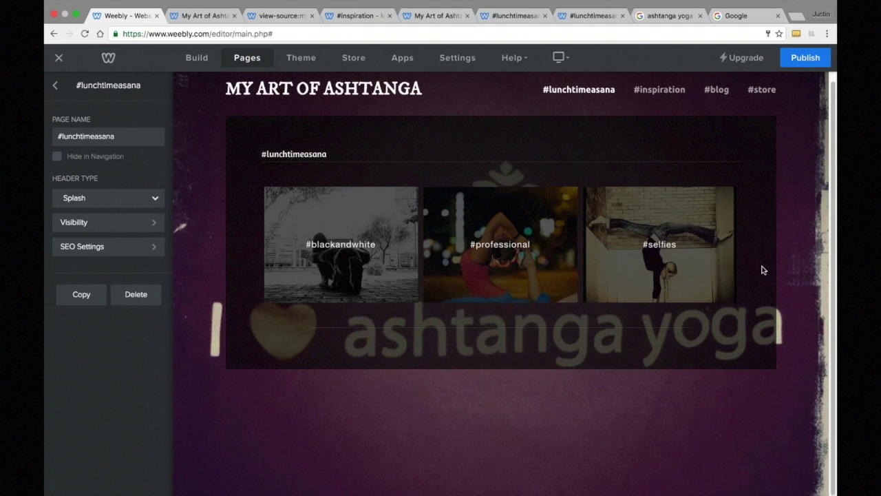
{"action": "scroll", "coordinate": [803, 213], "scroll_direction": "up", "scroll_amount": 1}
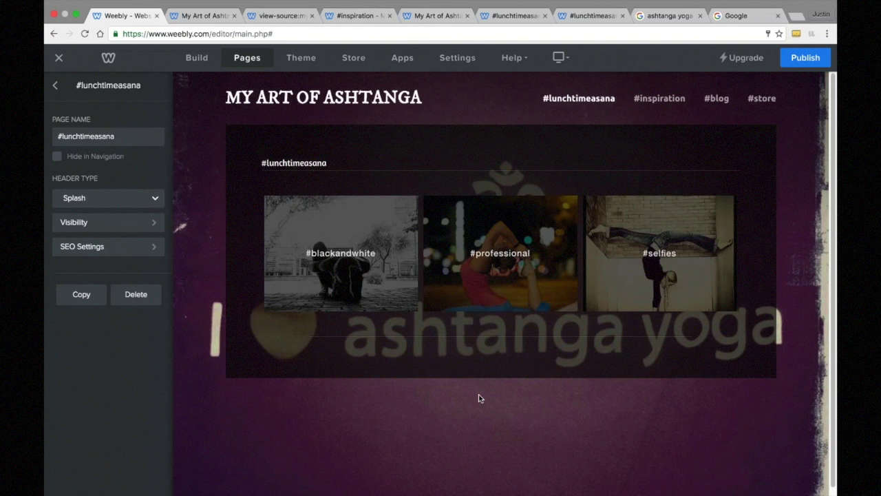
Drag a Text element from the Build tab below the #lunchtimeasana gallery.
{"action": "left_click", "coordinate": [198, 59]}
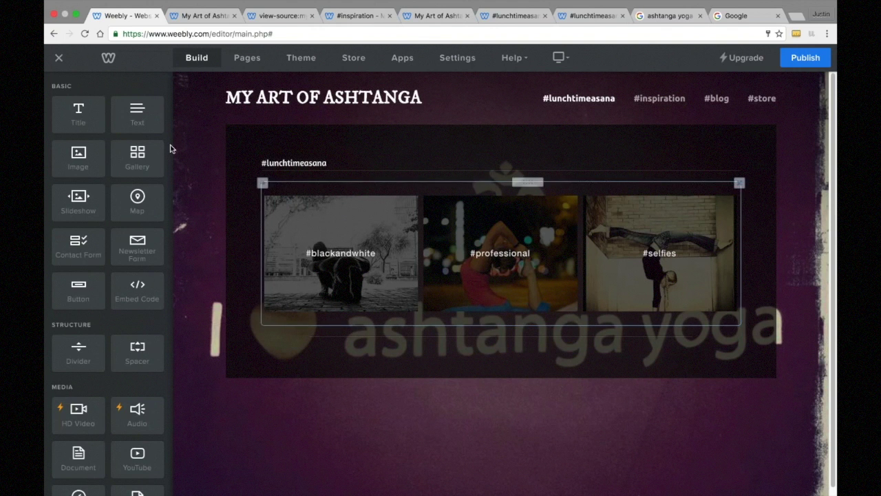
{"action": "left_click_drag", "start_coordinate": [137, 114], "coordinate": [482, 372]}
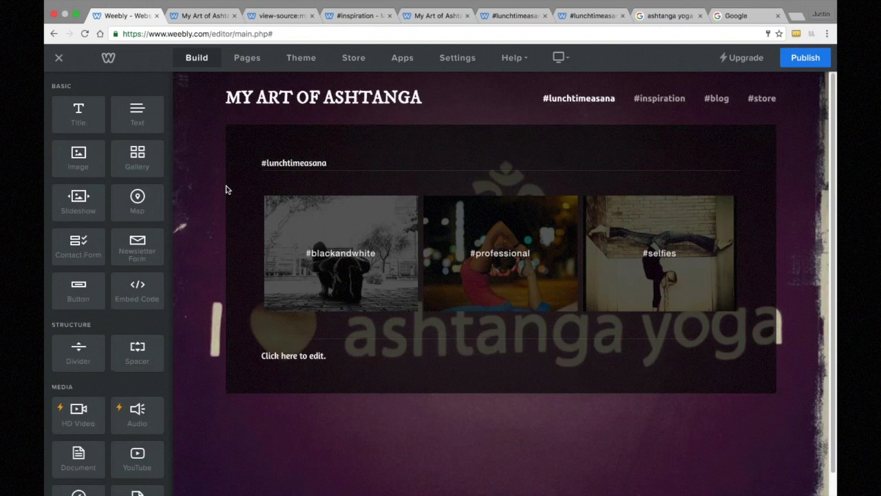
{"action": "left_click_drag", "start_coordinate": [78, 114], "coordinate": [435, 341]}
Review the new block's placement, then switch to the live My Art of Ashtanga site.
{"action": "scroll", "coordinate": [465, 406], "scroll_direction": "down", "scroll_amount": 2}
{"action": "scroll", "coordinate": [461, 402], "scroll_direction": "up", "scroll_amount": 1}
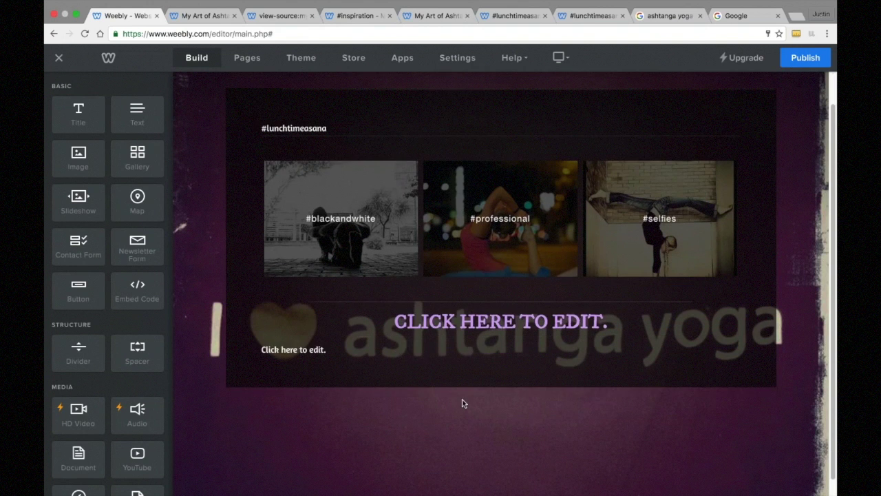
{"action": "scroll", "coordinate": [457, 402], "scroll_direction": "up", "scroll_amount": 1}
{"action": "scroll", "coordinate": [458, 403], "scroll_direction": "down", "scroll_amount": 1}
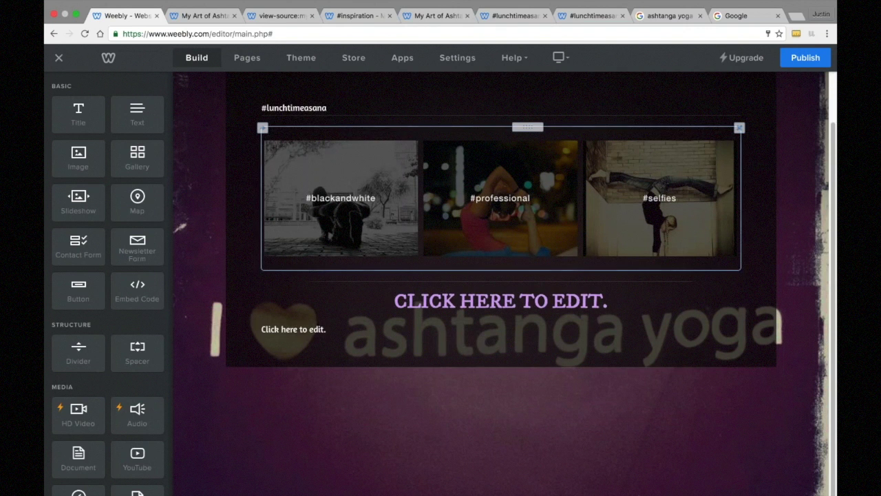
{"action": "scroll", "coordinate": [814, 186], "scroll_direction": "up", "scroll_amount": 2}
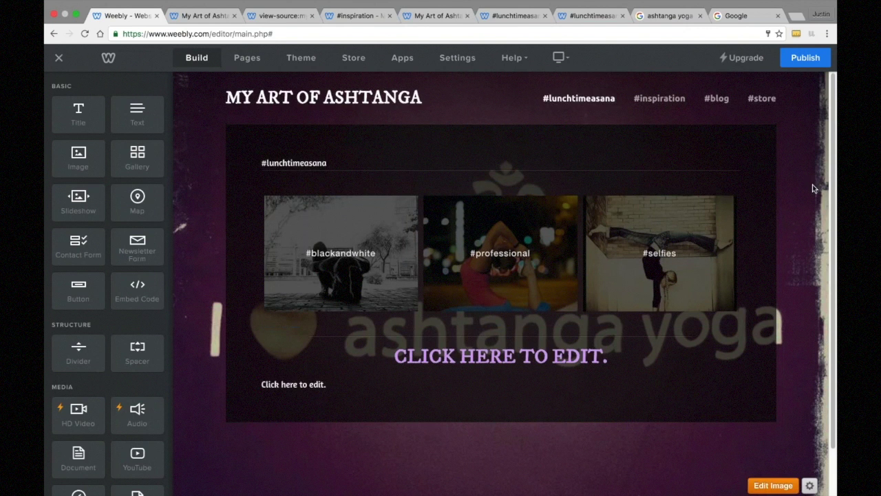
{"action": "scroll", "coordinate": [778, 263], "scroll_direction": "down", "scroll_amount": 2}
{"action": "scroll", "coordinate": [778, 263], "scroll_direction": "up", "scroll_amount": 2}
{"action": "scroll", "coordinate": [778, 265], "scroll_direction": "down", "scroll_amount": 2}
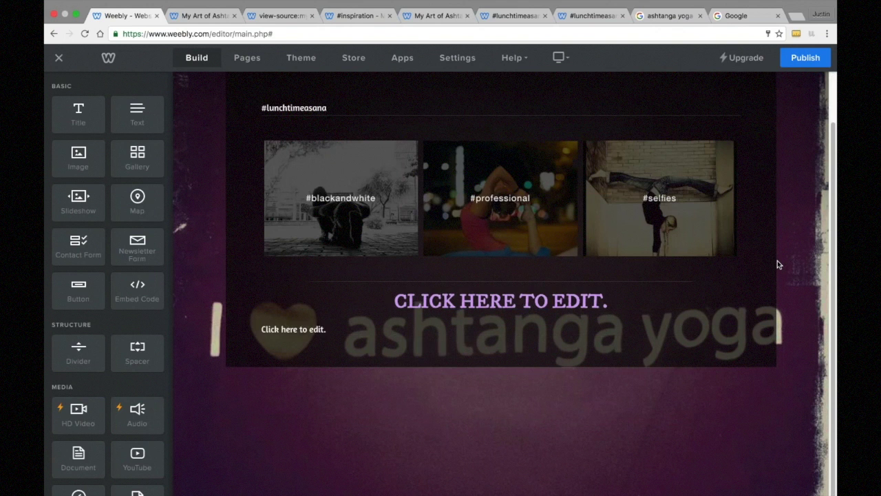
{"action": "scroll", "coordinate": [778, 265], "scroll_direction": "up", "scroll_amount": 2}
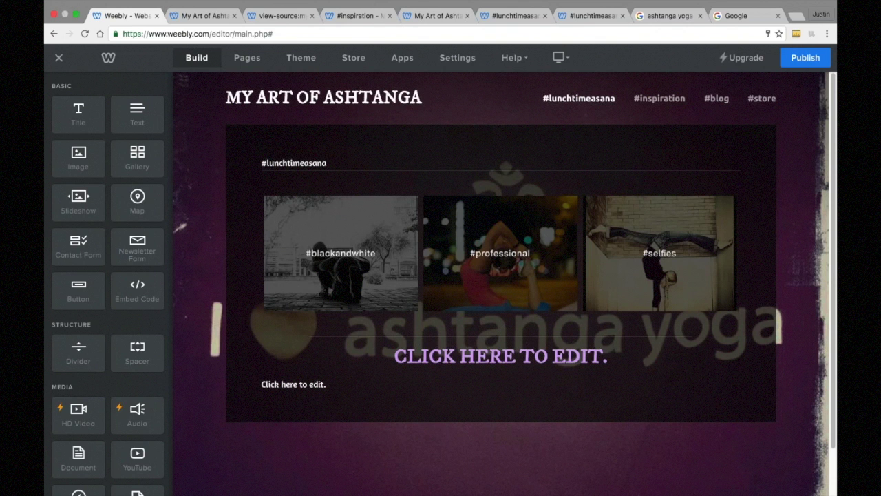
{"action": "left_click", "coordinate": [205, 15]}
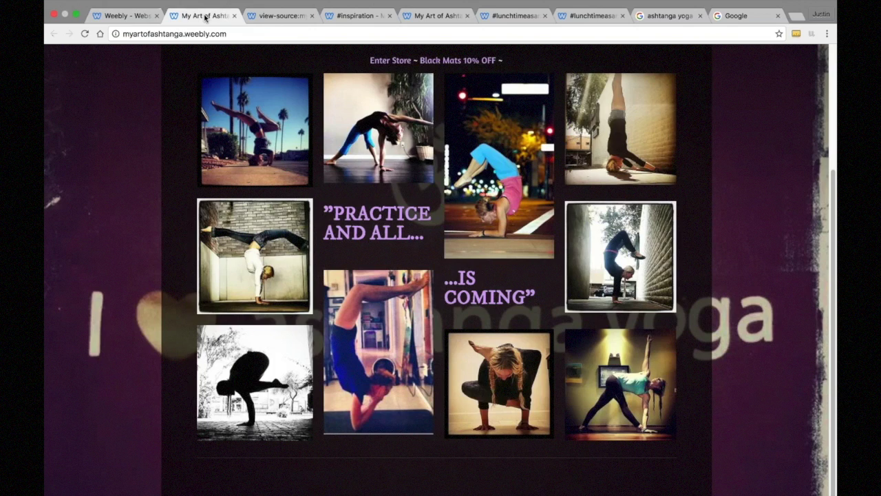
Open the live site's top-right headstand photo in its own tab and inspect its file name in the address.
{"action": "right_click", "coordinate": [605, 121]}
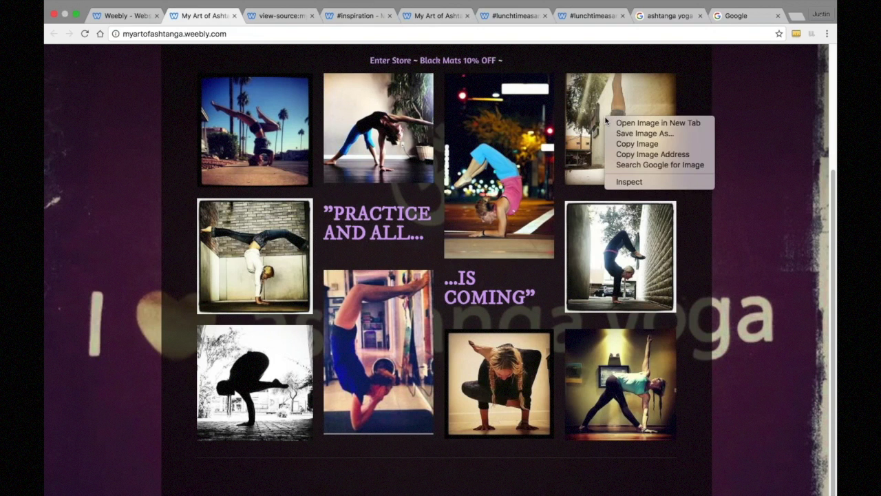
{"action": "left_click", "coordinate": [669, 123]}
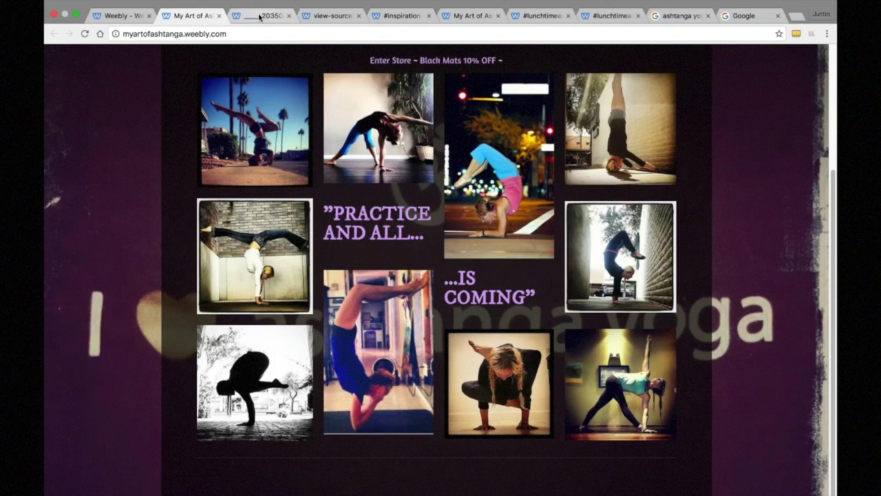
{"action": "left_click", "coordinate": [265, 22]}
{"action": "left_click_drag", "start_coordinate": [431, 34], "coordinate": [122, 36]}
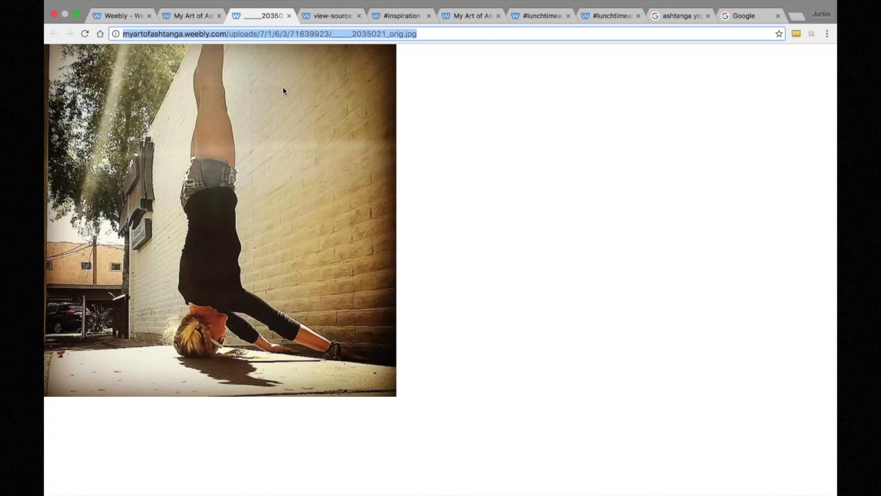
{"action": "left_click", "coordinate": [301, 124]}
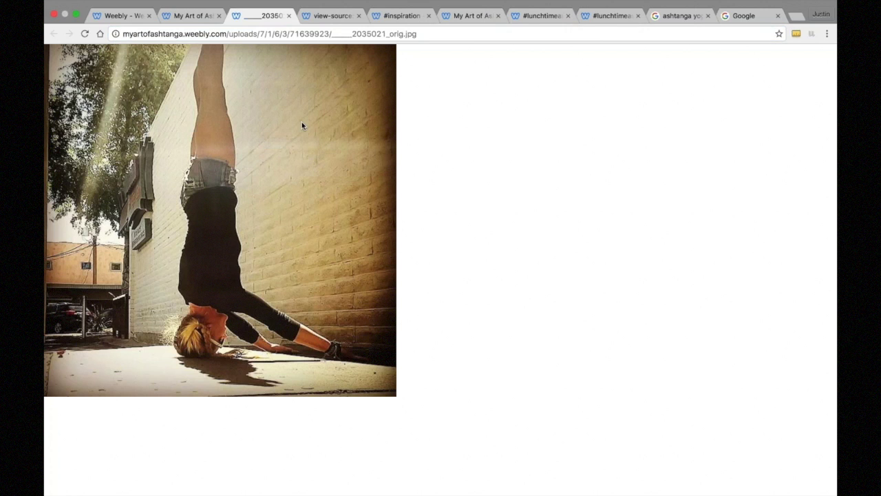
{"action": "left_click_drag", "start_coordinate": [332, 33], "coordinate": [109, 33]}
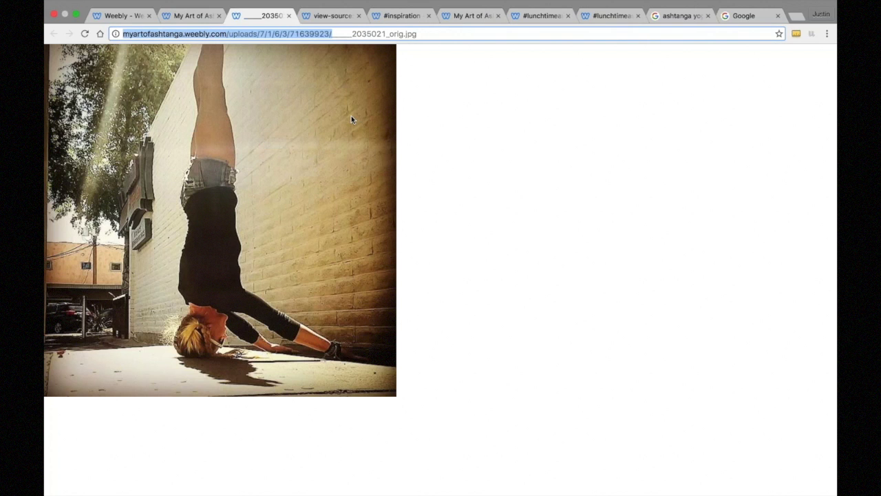
{"action": "left_click_drag", "start_coordinate": [417, 33], "coordinate": [331, 35]}
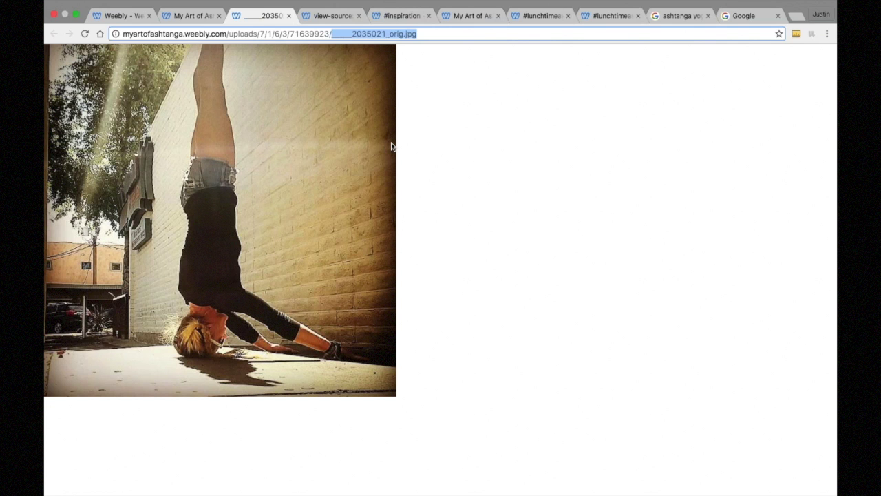
Return through the live gallery page to the Weebly editor's #lunchtimeasana page settings.
{"action": "left_click_drag", "start_coordinate": [391, 146], "coordinate": [327, 41]}
{"action": "left_click", "coordinate": [194, 15]}
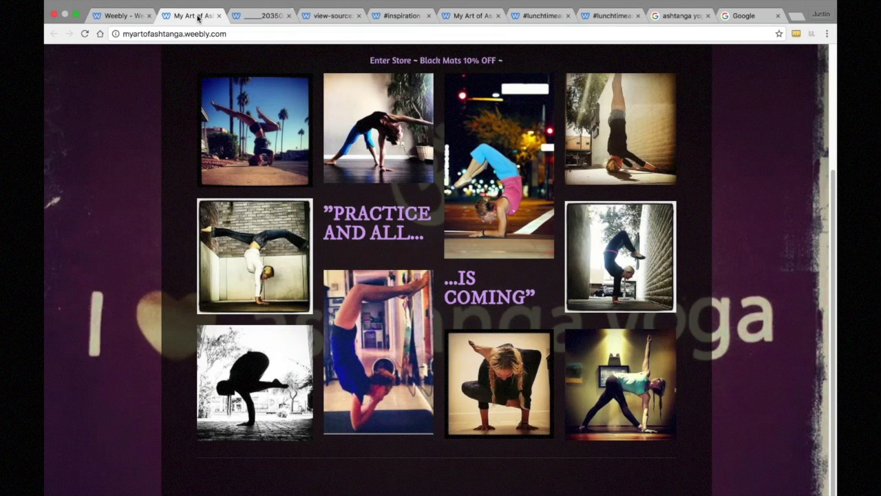
{"action": "left_click", "coordinate": [118, 15]}
{"action": "left_click", "coordinate": [248, 57]}
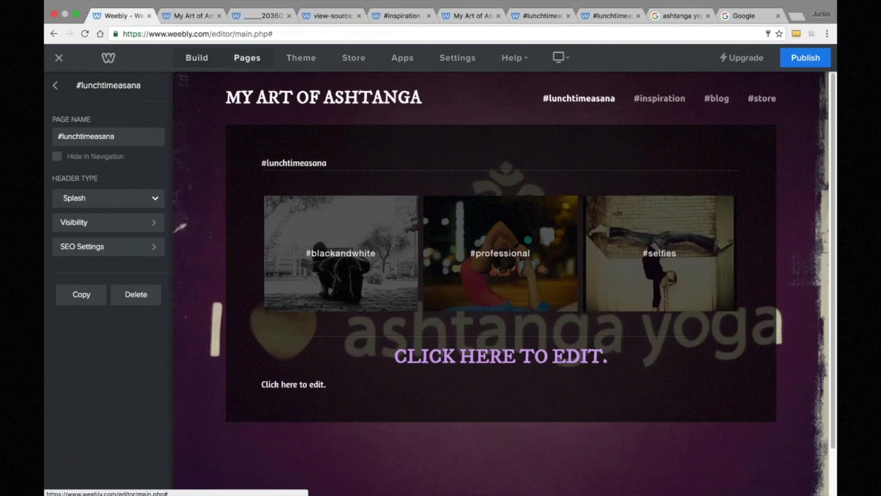
Go back to the Pages list and open the Welcome page for editing.
{"action": "left_click", "coordinate": [55, 85]}
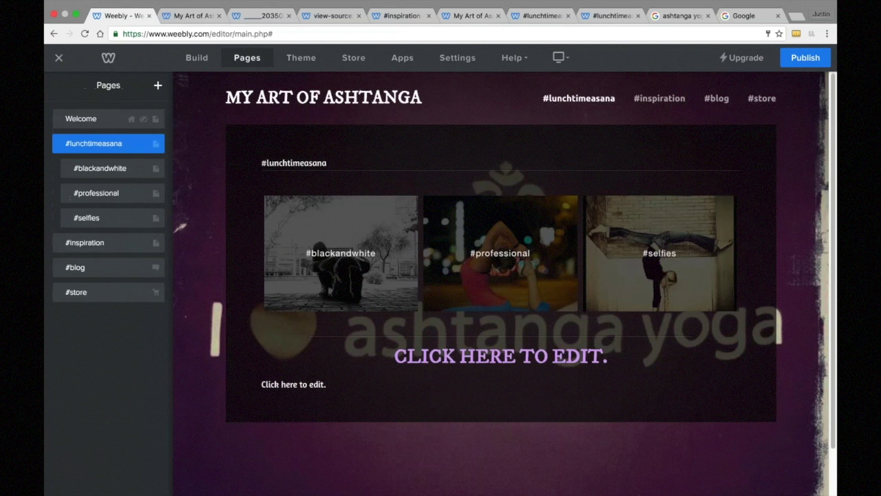
{"action": "left_click", "coordinate": [105, 121]}
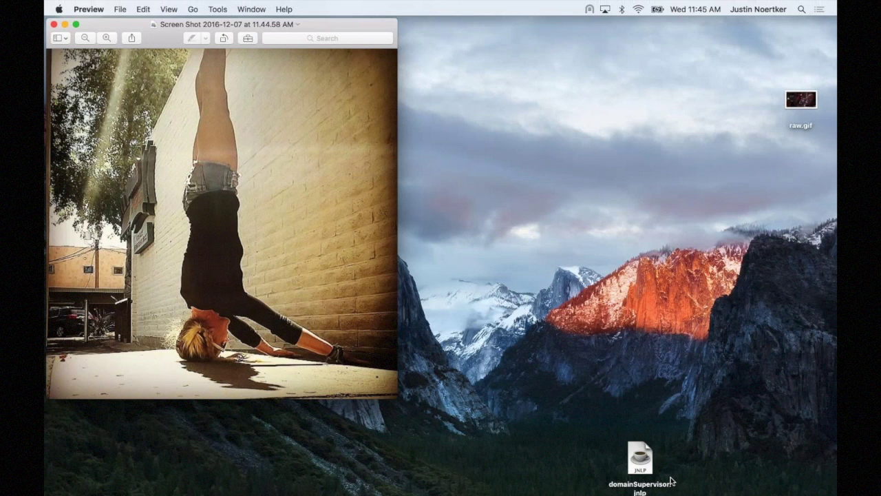
Close the headstand screenshot in Preview and return to the Chrome window with the Weebly editor.
{"action": "key", "text": "super+w"}
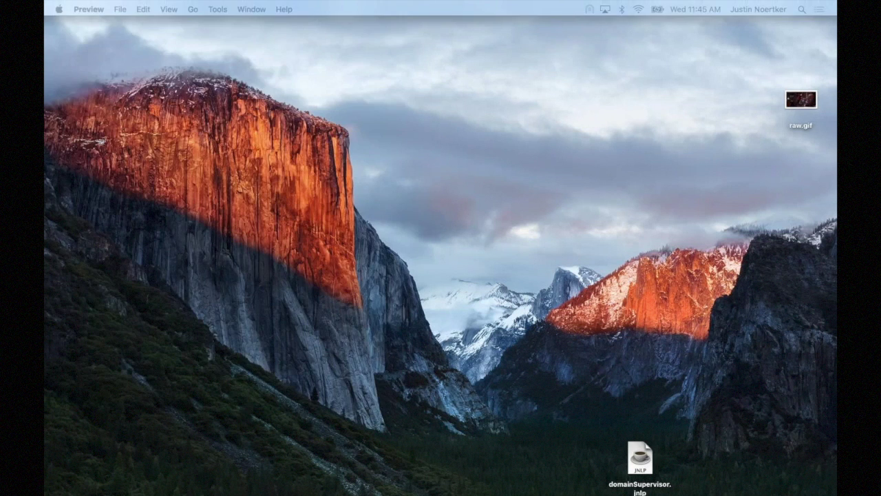
{"action": "key", "text": "ctrl+Up"}
{"action": "left_click", "coordinate": [172, 41]}
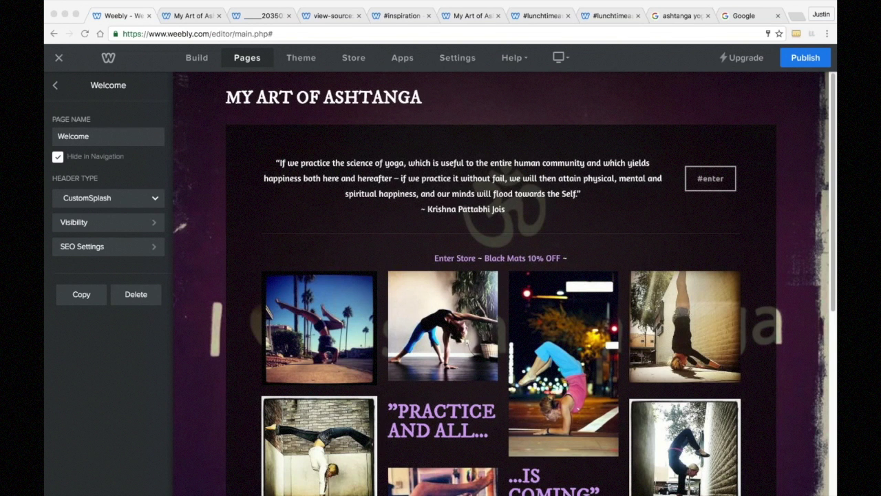
Replace the top-right headstand photo with the renamed file, republish, and open the live site.
{"action": "left_click", "coordinate": [673, 308]}
{"action": "left_click", "coordinate": [673, 160]}
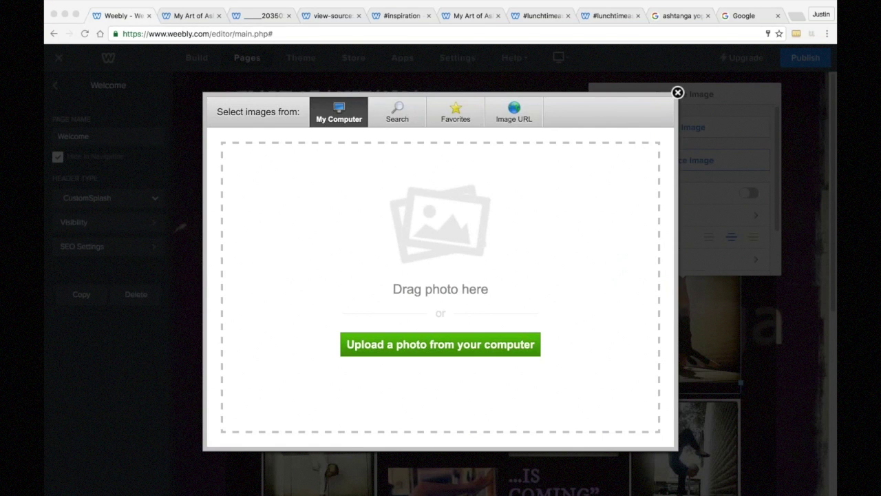
{"action": "left_click_drag", "start_coordinate": [206, 447], "coordinate": [245, 242]}
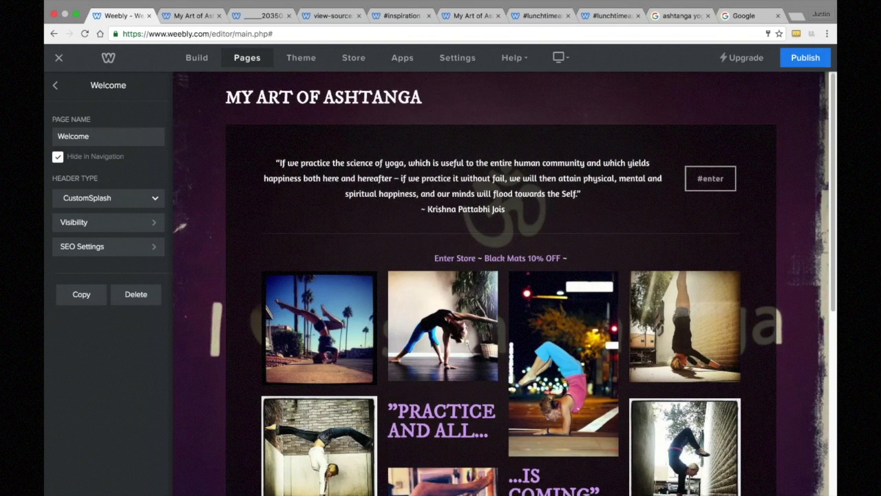
{"action": "left_click", "coordinate": [802, 57]}
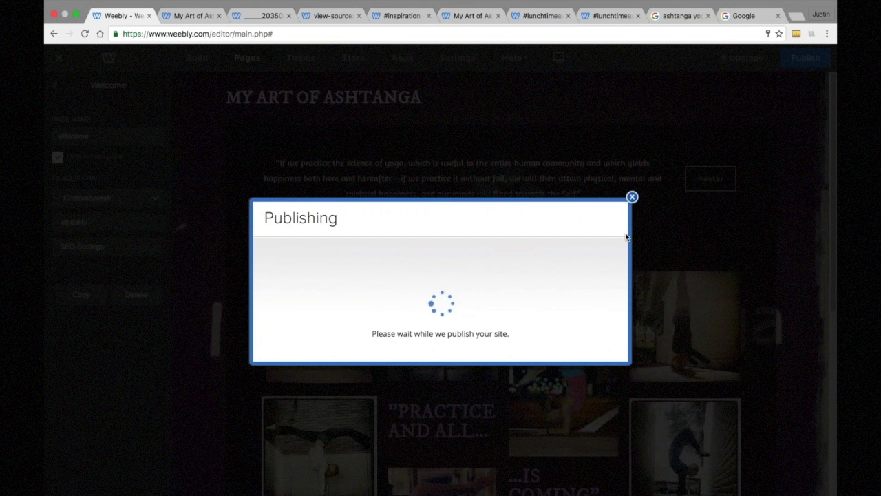
{"action": "left_click", "coordinate": [448, 219]}
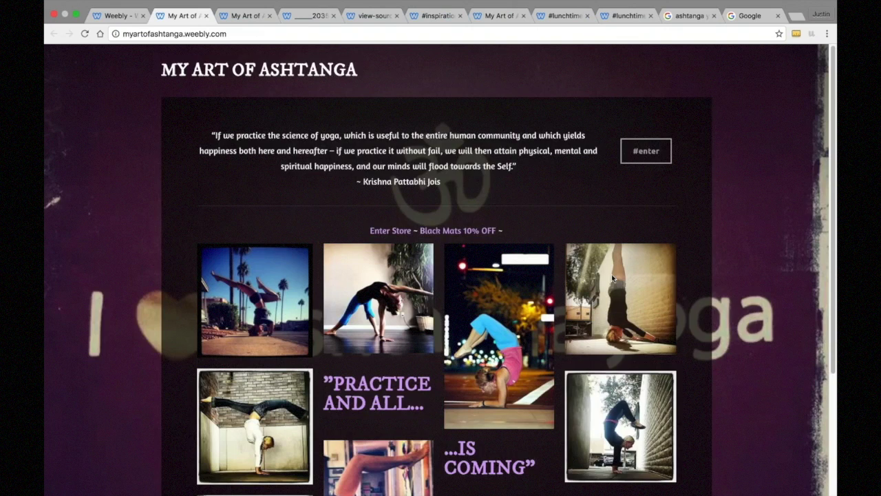
Open the live site's top-right yoga image by itself in a new tab.
{"action": "right_click", "coordinate": [611, 274]}
{"action": "left_click", "coordinate": [636, 276]}
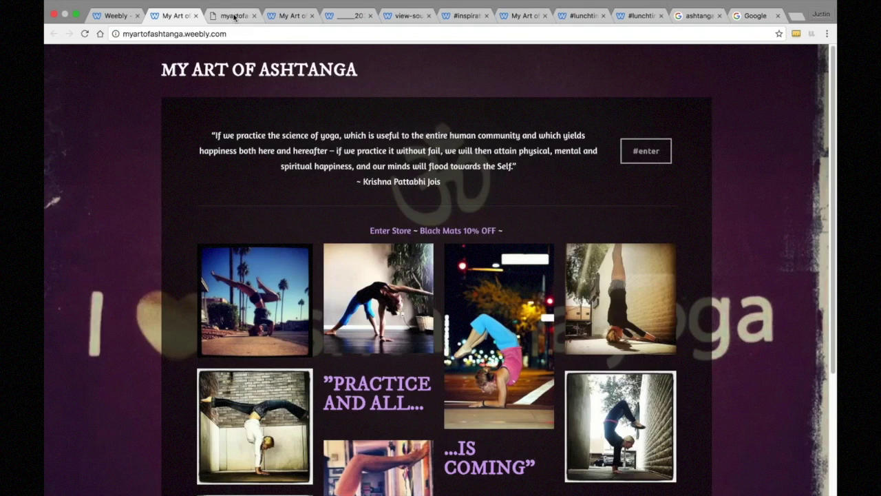
{"action": "left_click", "coordinate": [234, 16]}
Confirm the image address ends in ashtanga-yoga-headstand.png, then go back to the Google Images results.
{"action": "left_click_drag", "start_coordinate": [331, 33], "coordinate": [455, 33]}
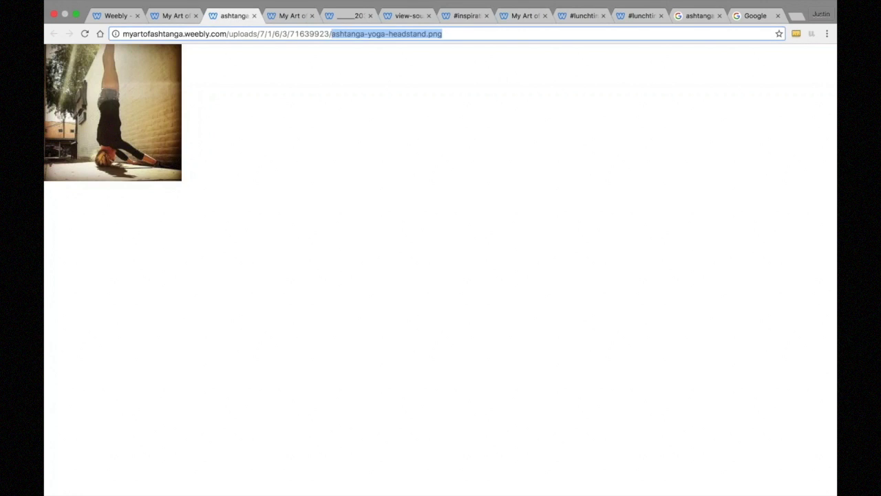
{"action": "key", "text": "super+Tab"}
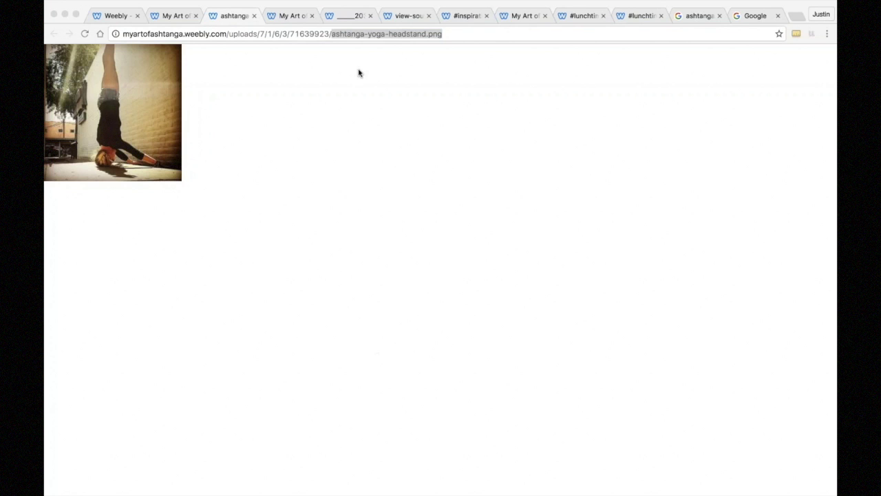
{"action": "left_click", "coordinate": [371, 35]}
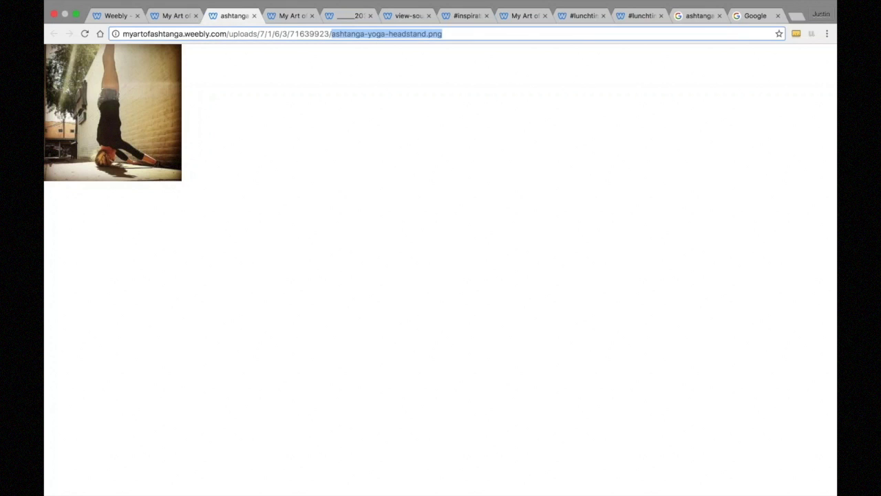
{"action": "left_click", "coordinate": [454, 38]}
{"action": "left_click_drag", "start_coordinate": [331, 33], "coordinate": [426, 33]}
{"action": "left_click", "coordinate": [426, 34]}
{"action": "left_click_drag", "start_coordinate": [332, 34], "coordinate": [452, 33]}
{"action": "left_click", "coordinate": [332, 34]}
{"action": "left_click_drag", "start_coordinate": [332, 34], "coordinate": [458, 34]}
{"action": "left_click", "coordinate": [460, 35]}
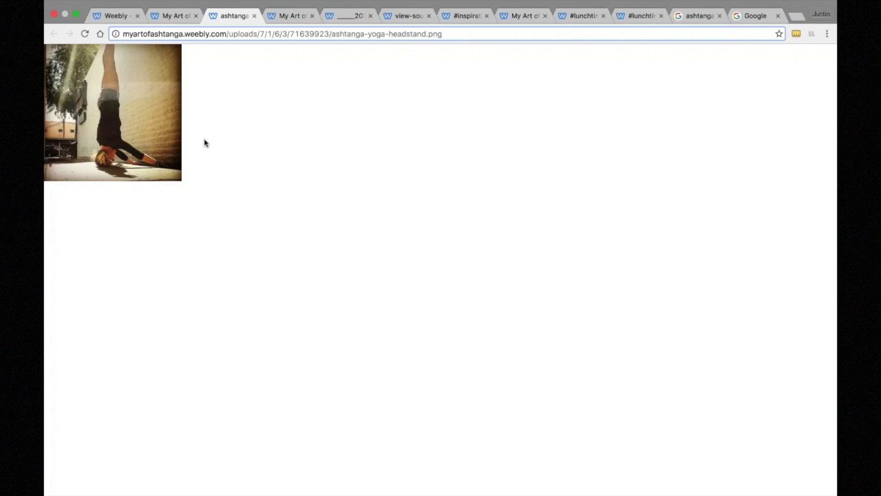
{"action": "left_click", "coordinate": [694, 16]}
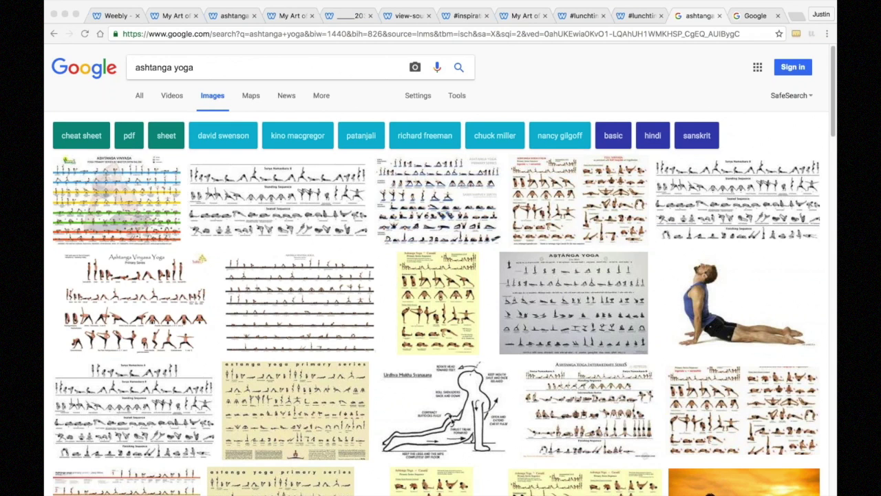
Return to the Weebly editor, close the Website Published notice, and scroll down to the photo grid.
{"action": "left_click", "coordinate": [169, 17]}
{"action": "left_click", "coordinate": [123, 16]}
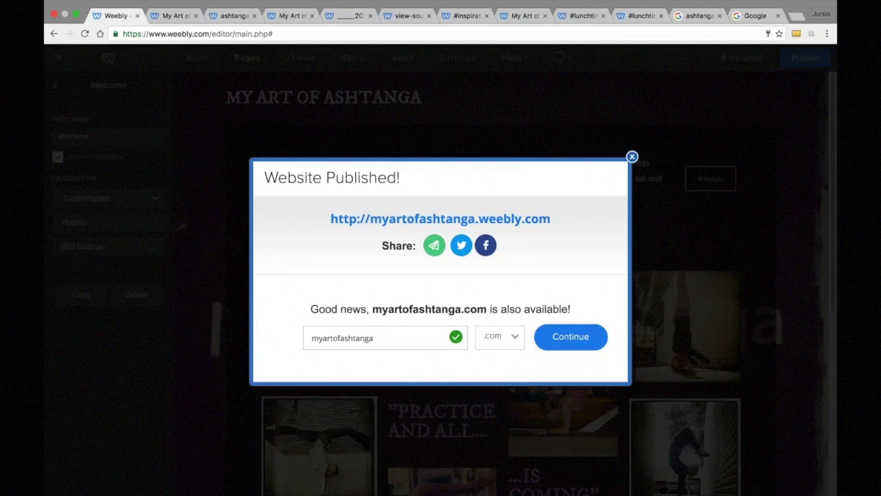
{"action": "left_click", "coordinate": [735, 199]}
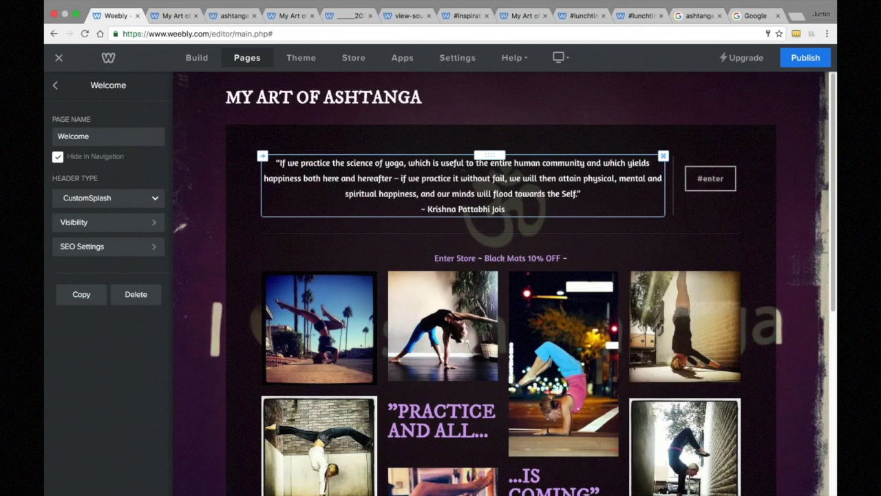
{"action": "scroll", "coordinate": [553, 318], "scroll_direction": "down", "scroll_amount": 1}
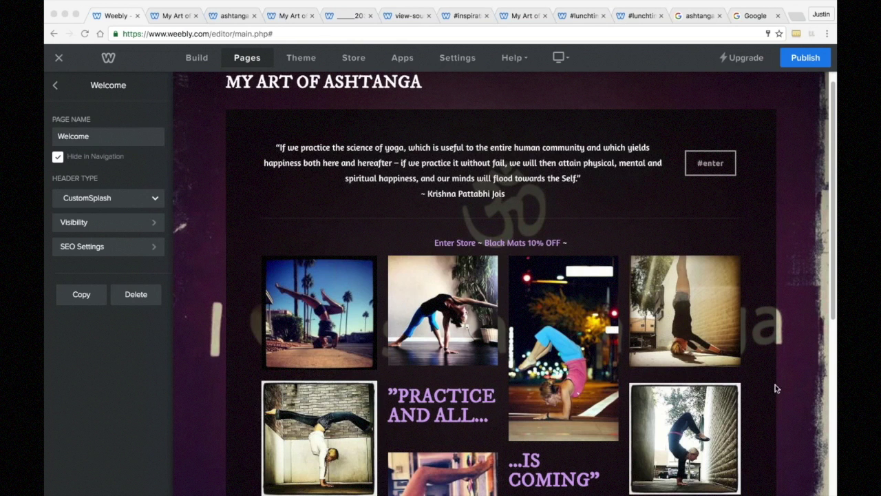
{"action": "left_click", "coordinate": [761, 353]}
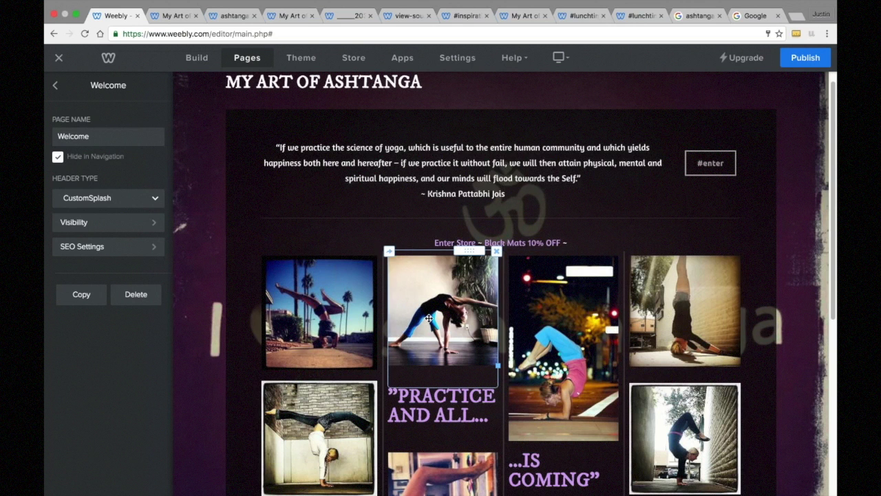
{"action": "scroll", "coordinate": [685, 310], "scroll_direction": "down", "scroll_amount": 2}
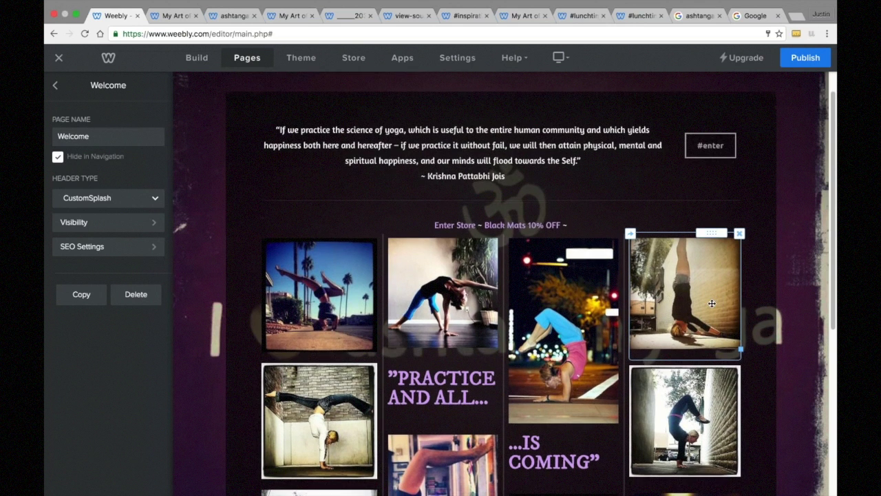
{"action": "scroll", "coordinate": [706, 285], "scroll_direction": "down", "scroll_amount": 1}
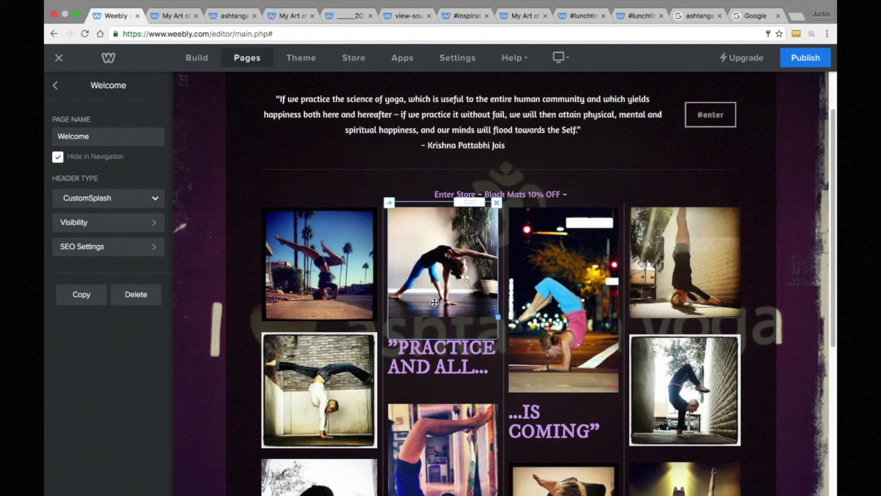
Pull the palm-tree photo out above the gallery as its own block and try different sizes.
{"action": "scroll", "coordinate": [441, 276], "scroll_direction": "up", "scroll_amount": 1}
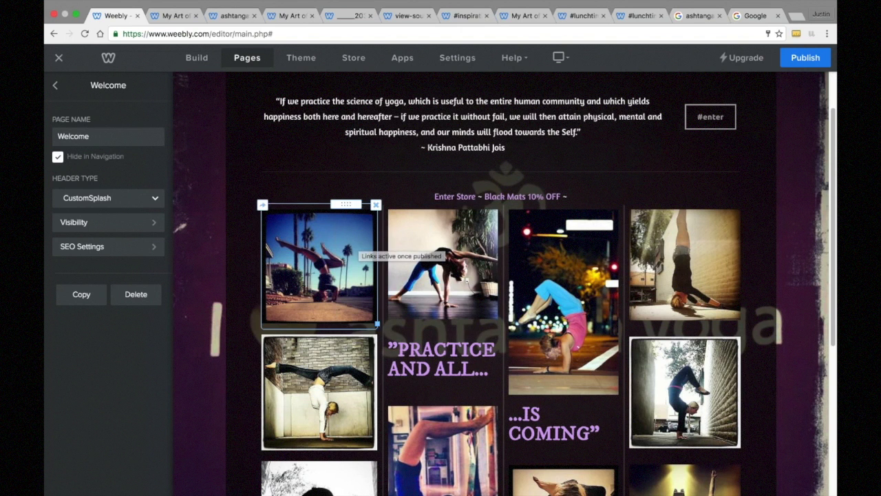
{"action": "left_click_drag", "start_coordinate": [432, 242], "coordinate": [440, 262]}
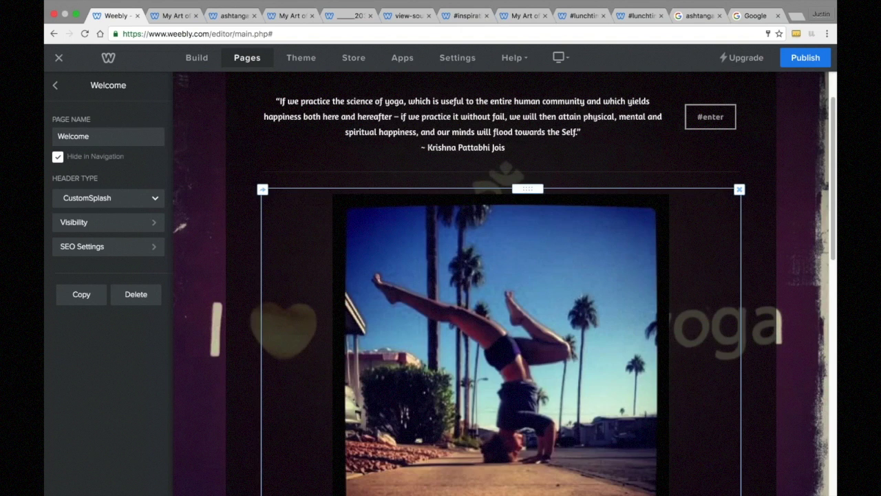
{"action": "scroll", "coordinate": [571, 222], "scroll_direction": "down", "scroll_amount": 3}
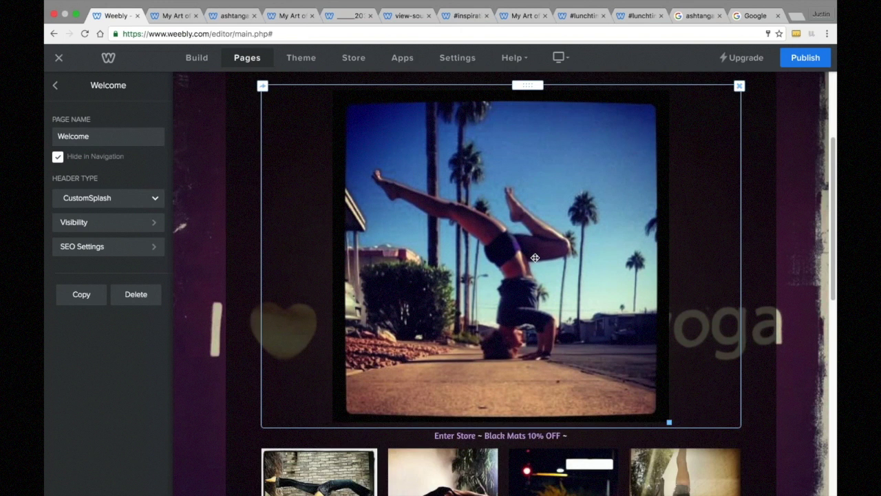
{"action": "scroll", "coordinate": [535, 258], "scroll_direction": "down", "scroll_amount": 2}
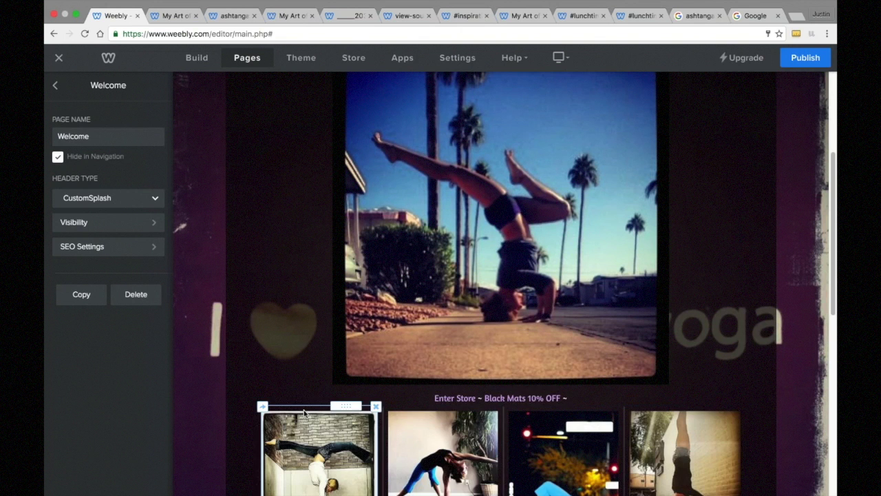
{"action": "scroll", "coordinate": [666, 434], "scroll_direction": "up", "scroll_amount": 3}
{"action": "left_click_drag", "start_coordinate": [666, 434], "coordinate": [533, 166]}
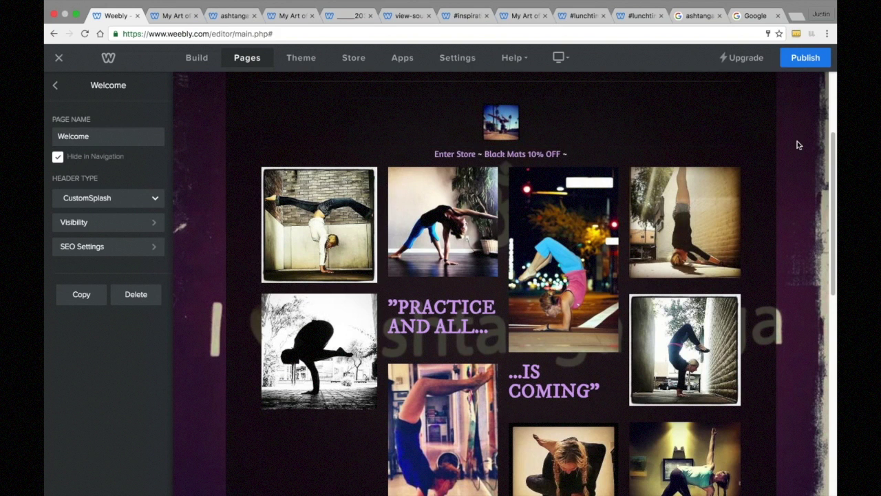
{"action": "scroll", "coordinate": [785, 201], "scroll_direction": "up", "scroll_amount": 4}
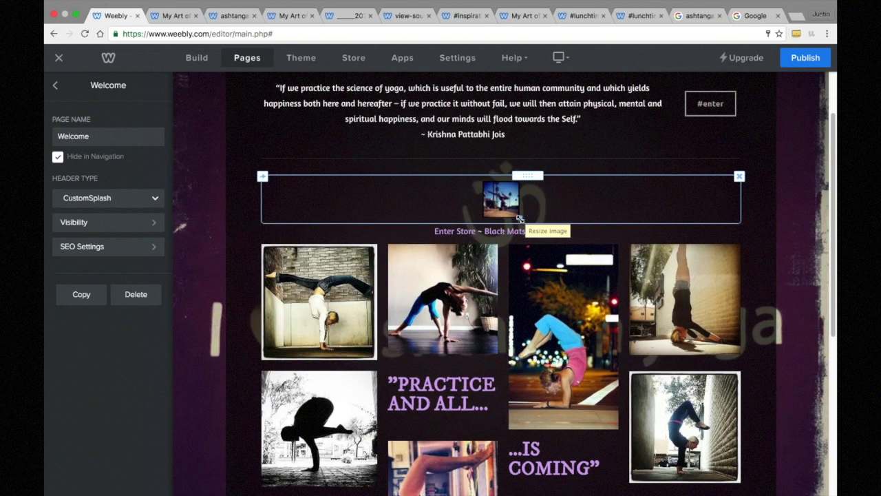
{"action": "left_click_drag", "start_coordinate": [520, 219], "coordinate": [661, 494]}
{"action": "scroll", "coordinate": [714, 346], "scroll_direction": "down", "scroll_amount": 1}
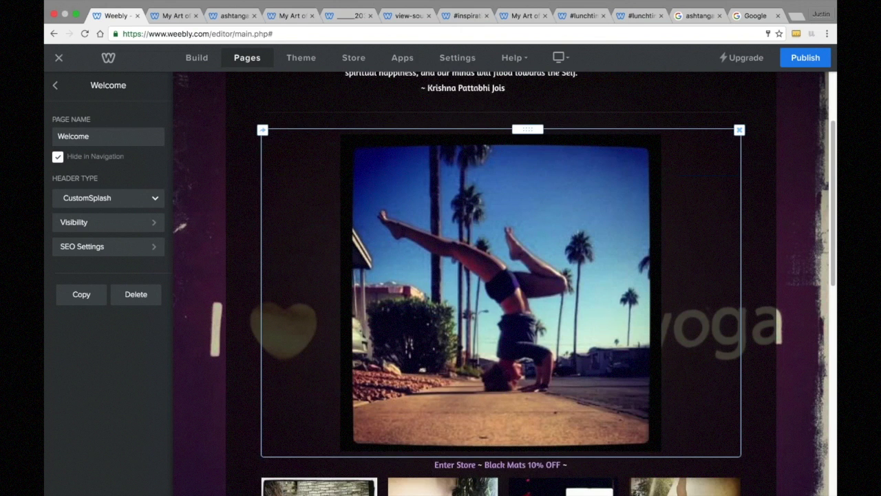
Size the palm-tree photo moderately, put it back in the first gallery slot, and make it slightly taller.
{"action": "left_click_drag", "start_coordinate": [661, 451], "coordinate": [509, 201]}
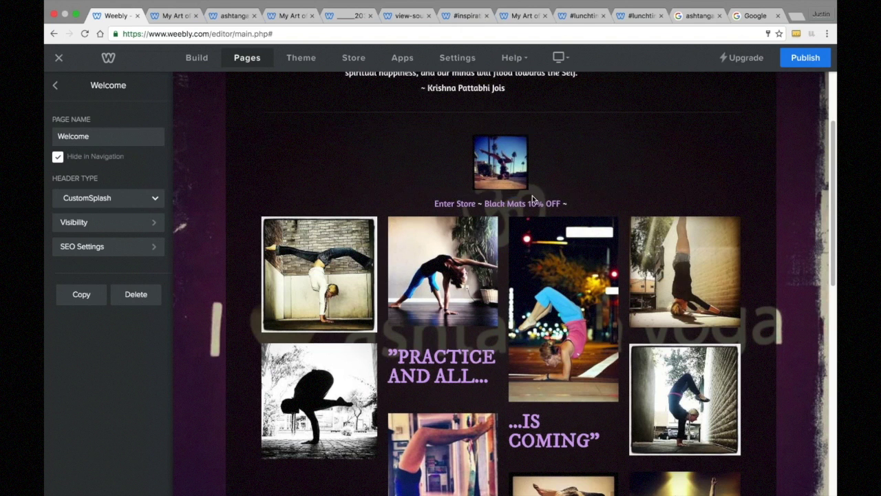
{"action": "left_click_drag", "start_coordinate": [530, 190], "coordinate": [553, 237]}
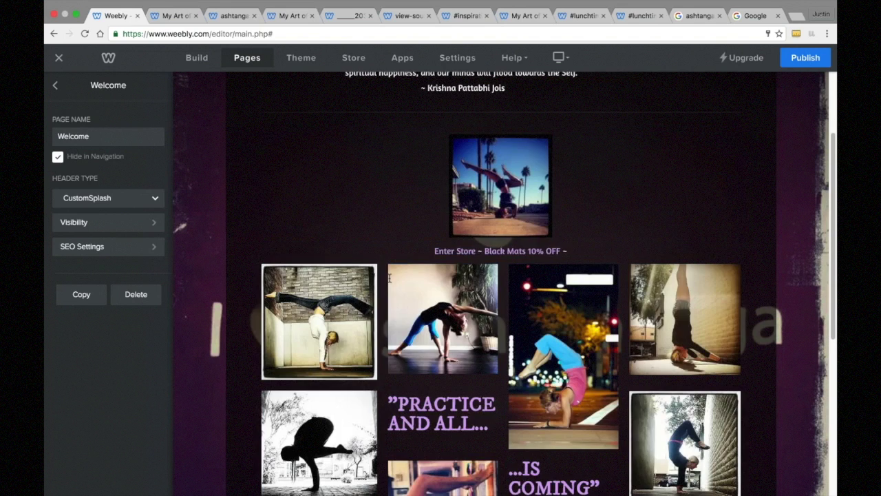
{"action": "left_click_drag", "start_coordinate": [524, 131], "coordinate": [316, 207]}
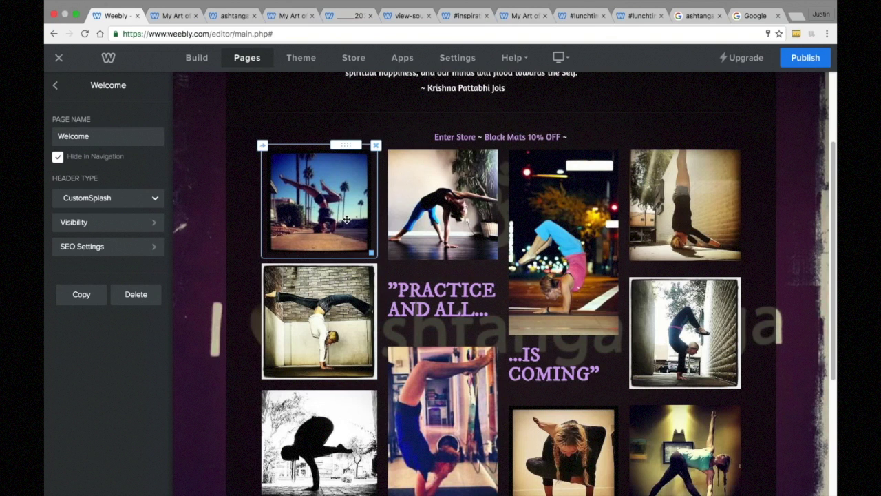
{"action": "left_click_drag", "start_coordinate": [391, 262], "coordinate": [394, 270]}
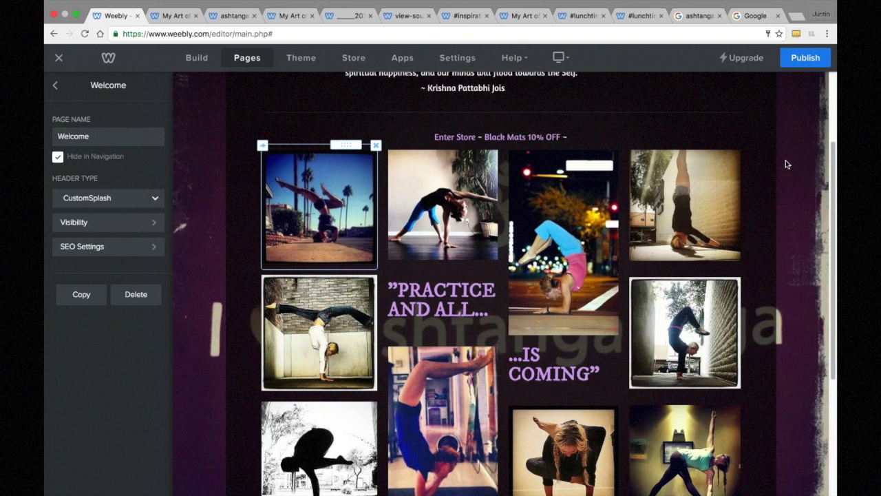
{"action": "scroll", "coordinate": [784, 160], "scroll_direction": "up", "scroll_amount": 1}
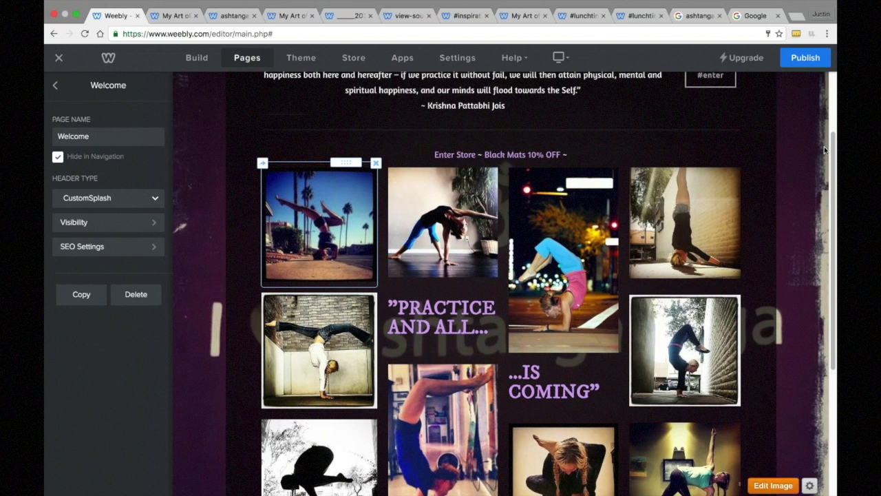
{"action": "left_click", "coordinate": [753, 145]}
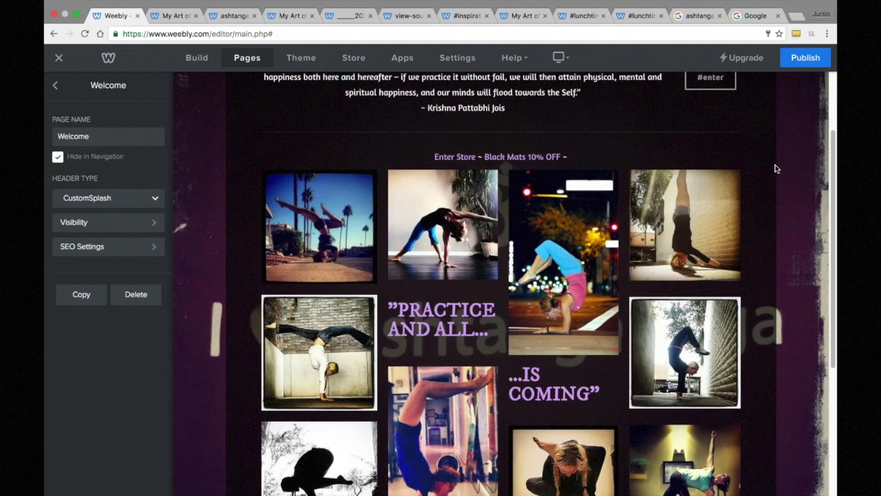
{"action": "scroll", "coordinate": [775, 165], "scroll_direction": "up", "scroll_amount": 3}
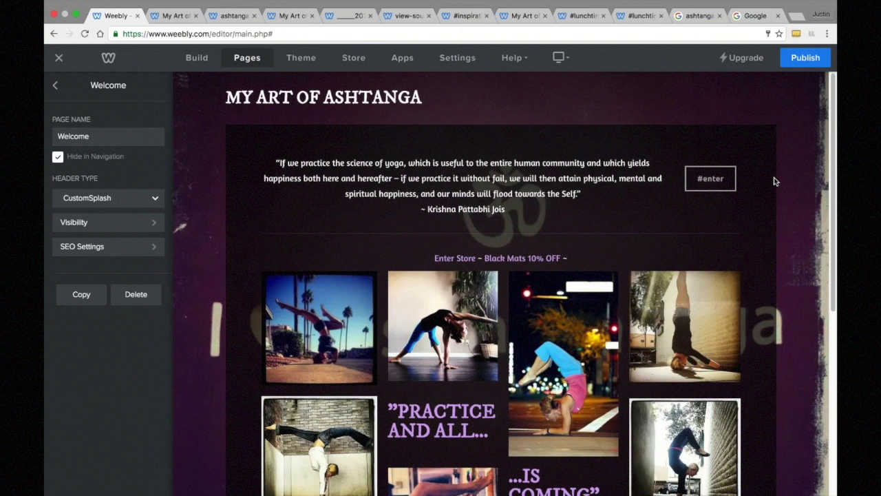
{"action": "scroll", "coordinate": [462, 303], "scroll_direction": "down", "scroll_amount": 1}
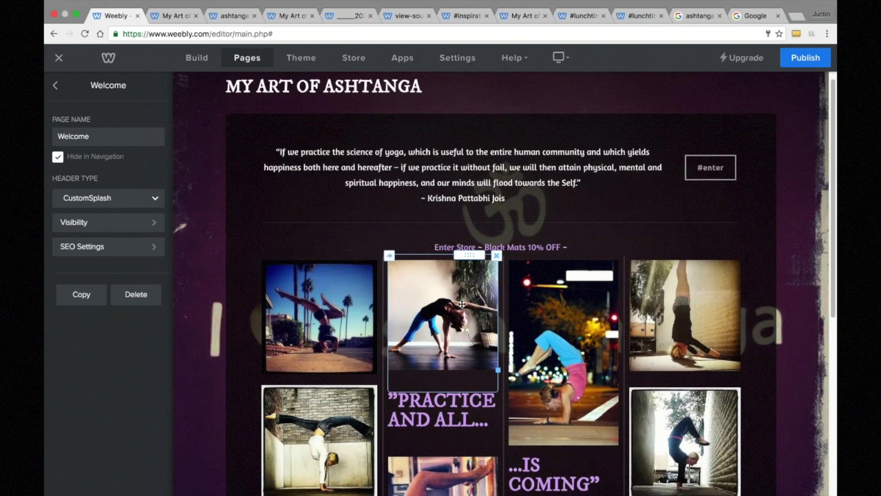
{"action": "scroll", "coordinate": [462, 304], "scroll_direction": "down", "scroll_amount": 2}
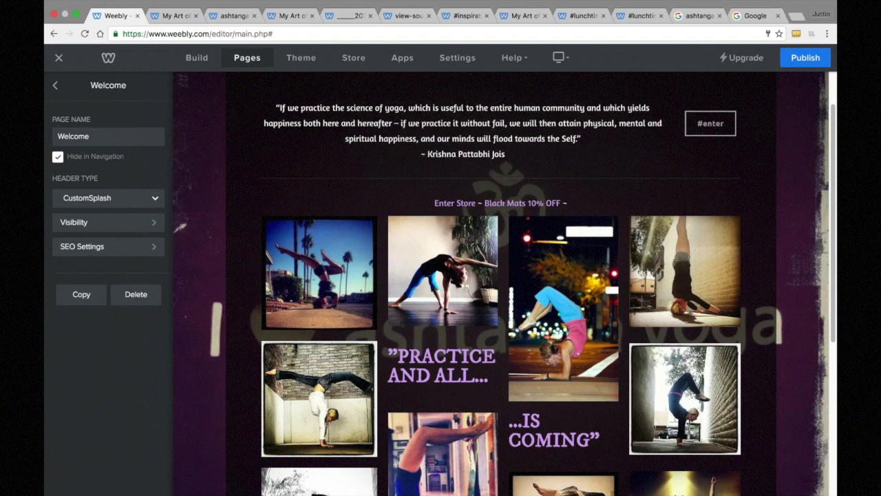
{"action": "scroll", "coordinate": [809, 323], "scroll_direction": "up", "scroll_amount": 2}
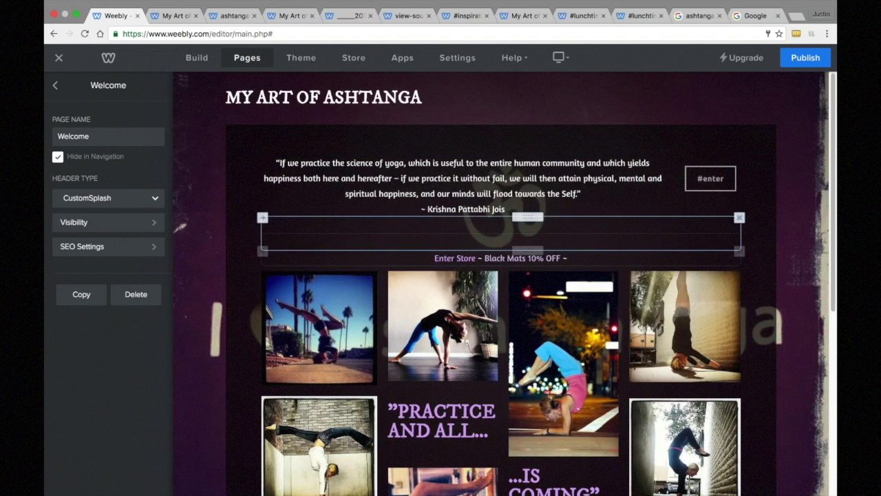
Return to the 'ashtanga yoga' web results and highlight the Ashtanga.com description snippet.
{"action": "left_click", "coordinate": [697, 16]}
{"action": "key", "text": "super+bracketleft"}
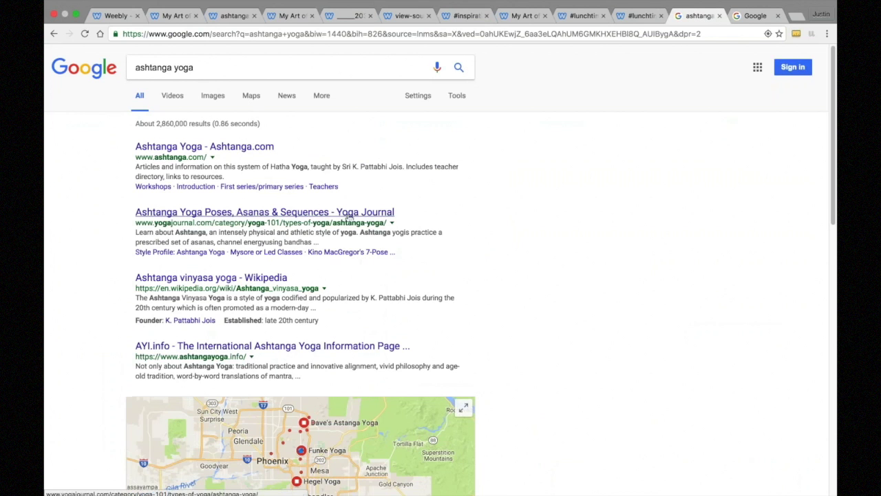
{"action": "scroll", "coordinate": [349, 216], "scroll_direction": "down", "scroll_amount": 1}
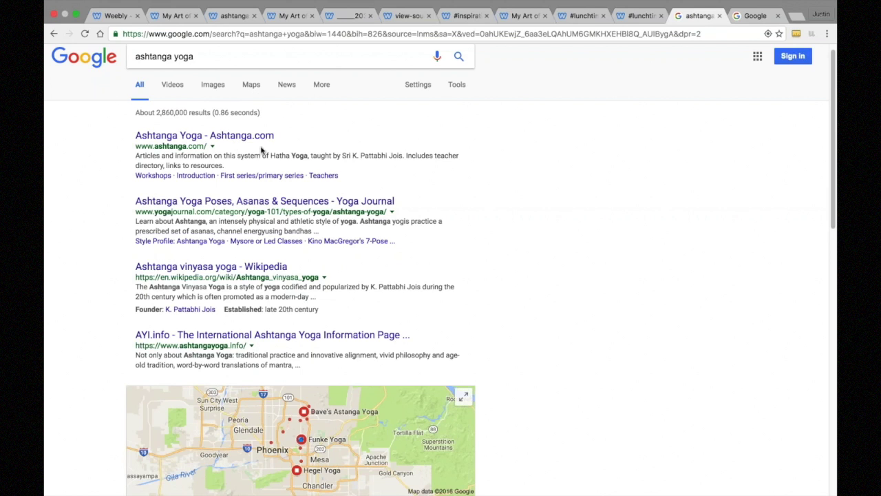
{"action": "left_click_drag", "start_coordinate": [224, 165], "coordinate": [127, 158]}
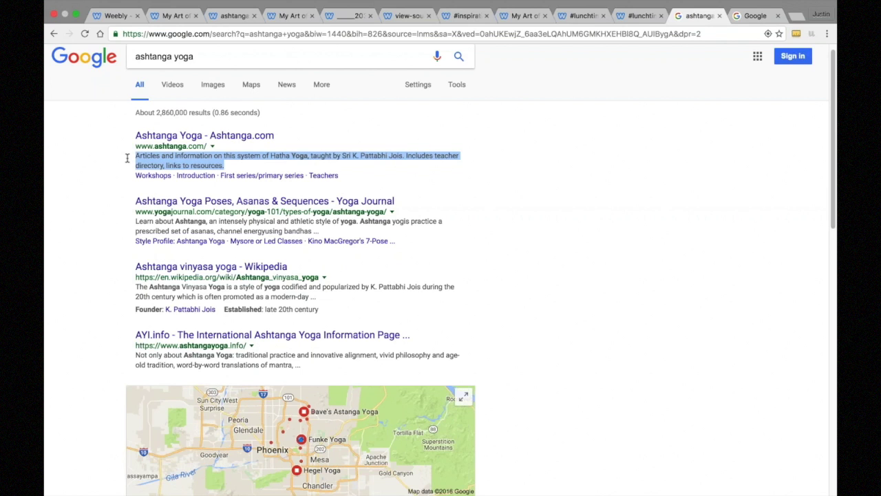
{"action": "left_click", "coordinate": [217, 166]}
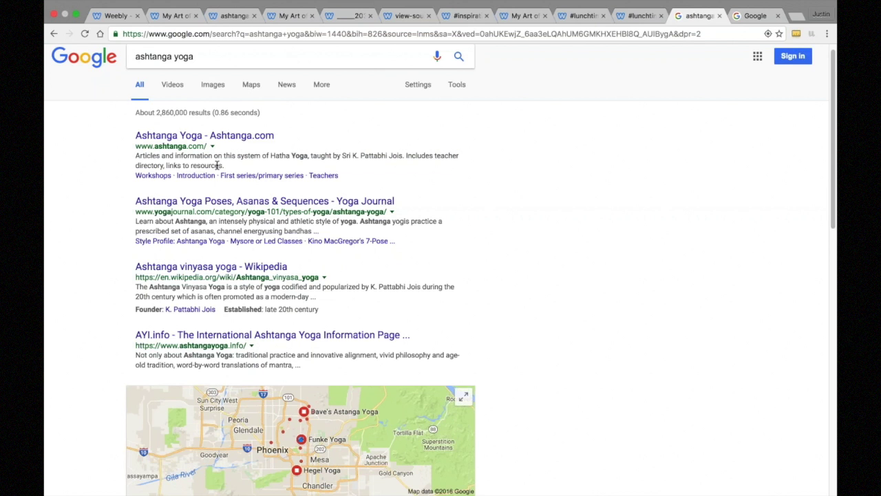
After glancing at the editor and live site, reselect the entire Ashtanga.com result description.
{"action": "left_click", "coordinate": [124, 16]}
{"action": "left_click", "coordinate": [169, 16]}
{"action": "left_click", "coordinate": [126, 16]}
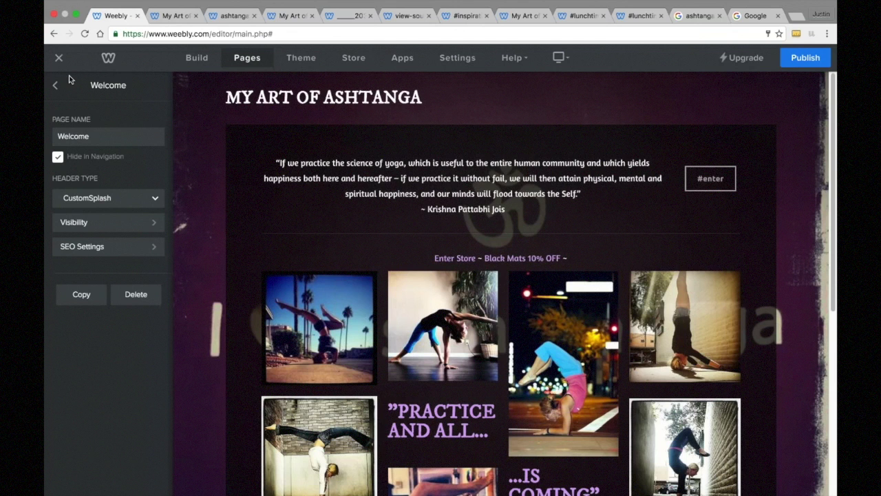
{"action": "left_click", "coordinate": [701, 17]}
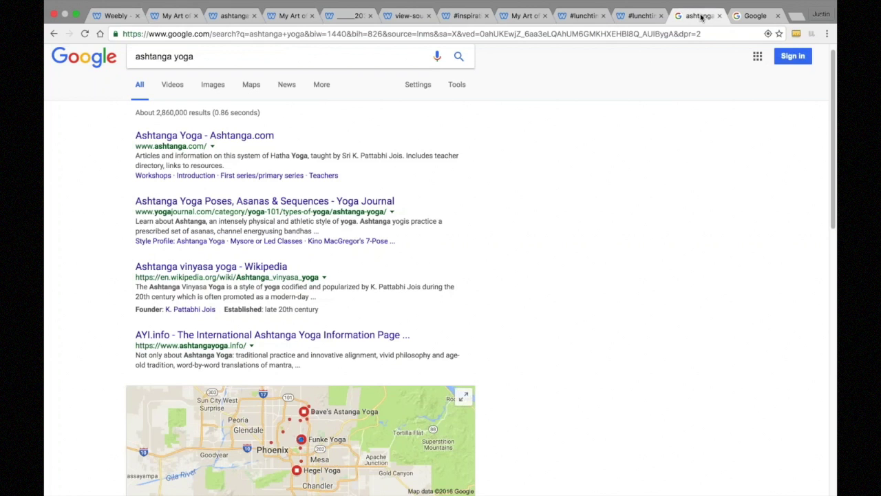
{"action": "triple_click", "coordinate": [276, 156]}
{"action": "left_click", "coordinate": [245, 172]}
View the live My Art of Ashtanga site's page source for its description meta tag, then return to the editor.
{"action": "left_click", "coordinate": [175, 18]}
{"action": "right_click", "coordinate": [116, 78]}
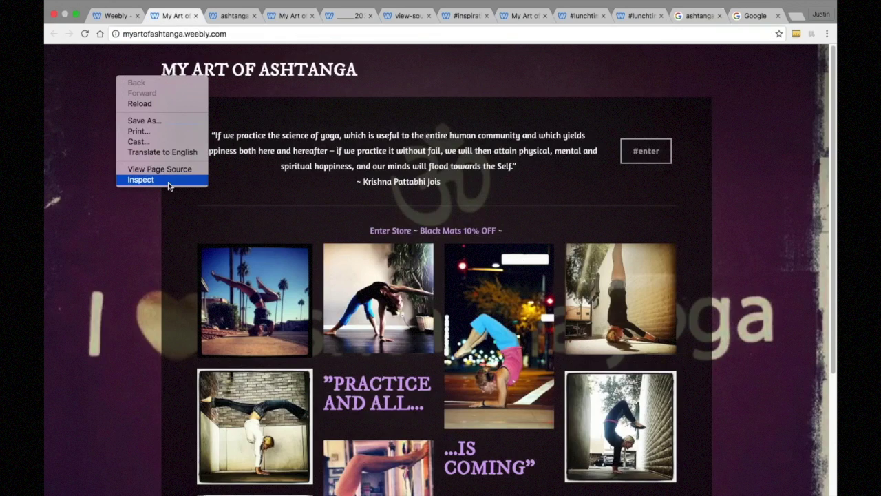
{"action": "left_click", "coordinate": [170, 169]}
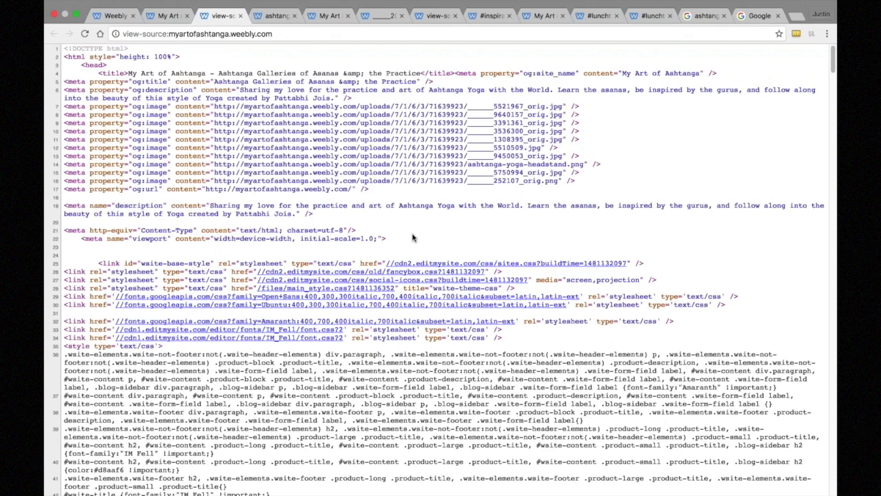
{"action": "left_click", "coordinate": [241, 15]}
{"action": "left_click", "coordinate": [698, 15]}
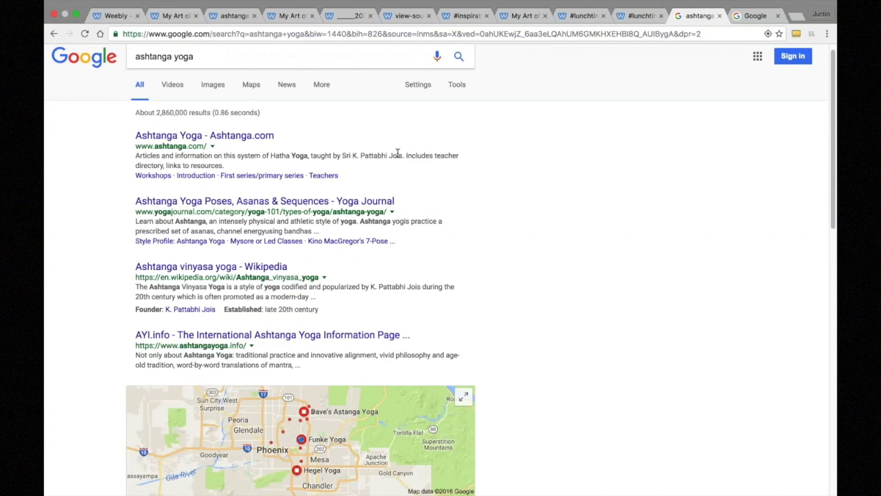
{"action": "left_click", "coordinate": [115, 16]}
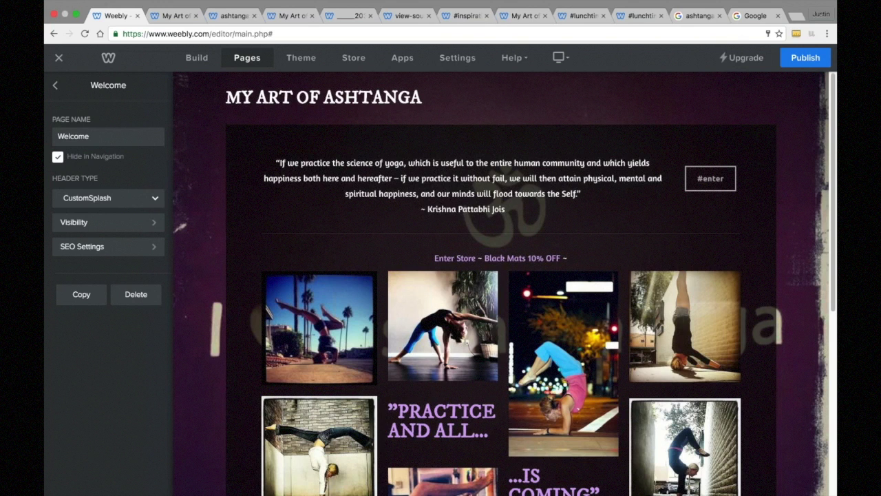
Open the site's SEO settings and follow the Google Webmaster Tools link to sign in.
{"action": "left_click", "coordinate": [458, 59]}
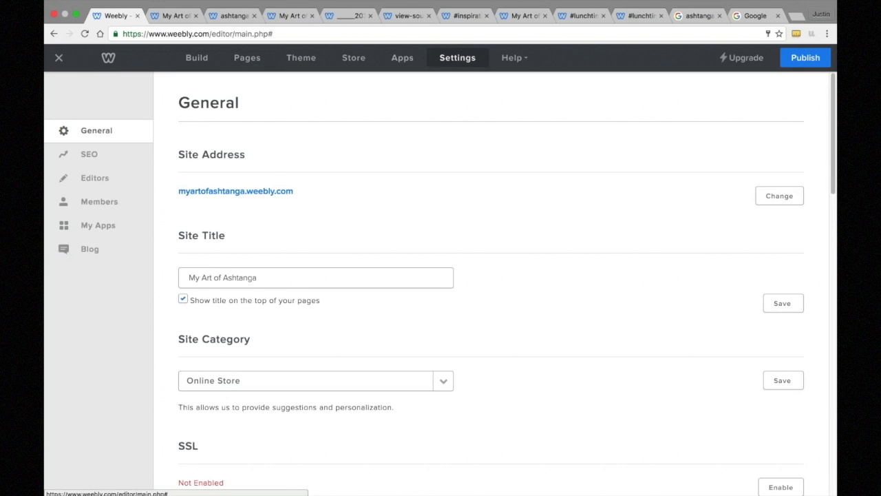
{"action": "left_click", "coordinate": [103, 153]}
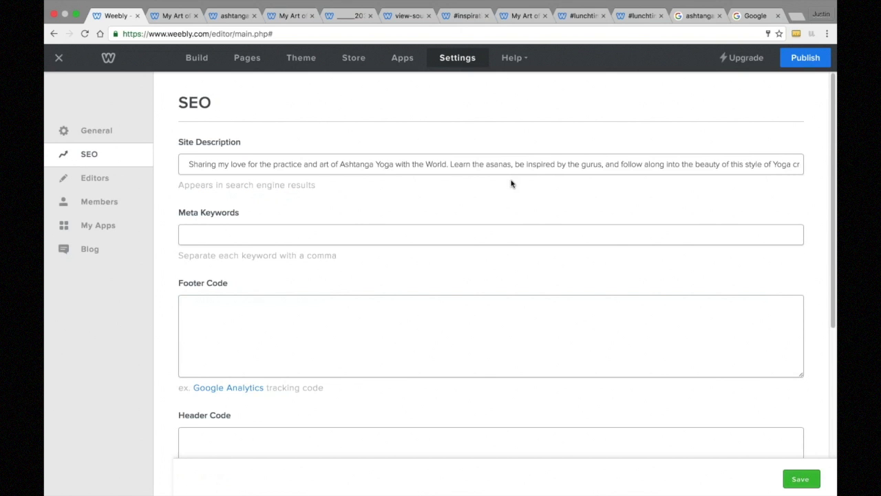
{"action": "scroll", "coordinate": [484, 130], "scroll_direction": "down", "scroll_amount": 3}
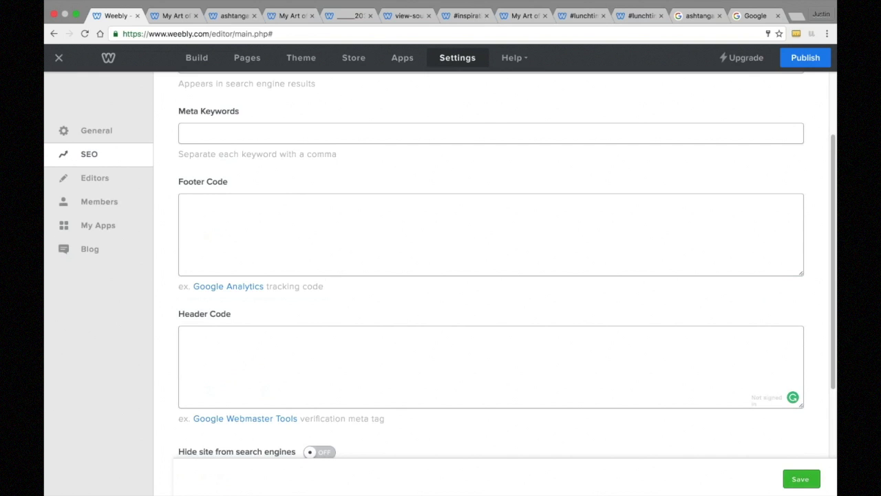
{"action": "left_click", "coordinate": [256, 420]}
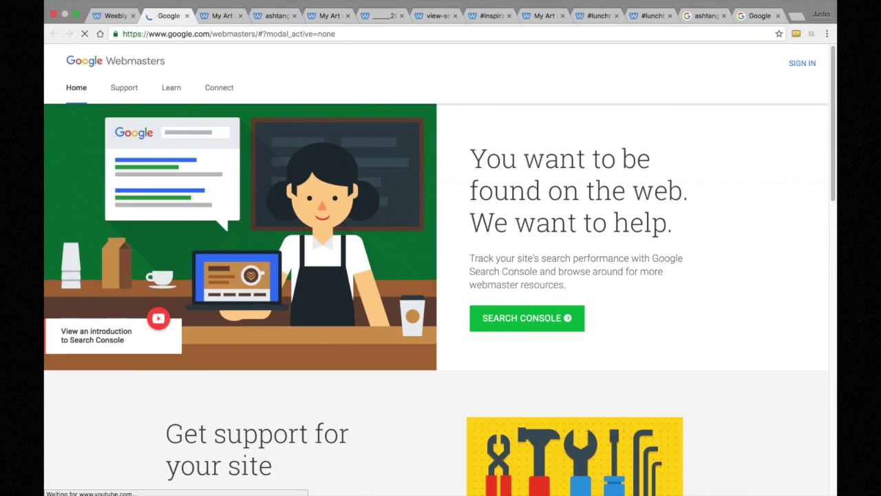
{"action": "left_click", "coordinate": [800, 64]}
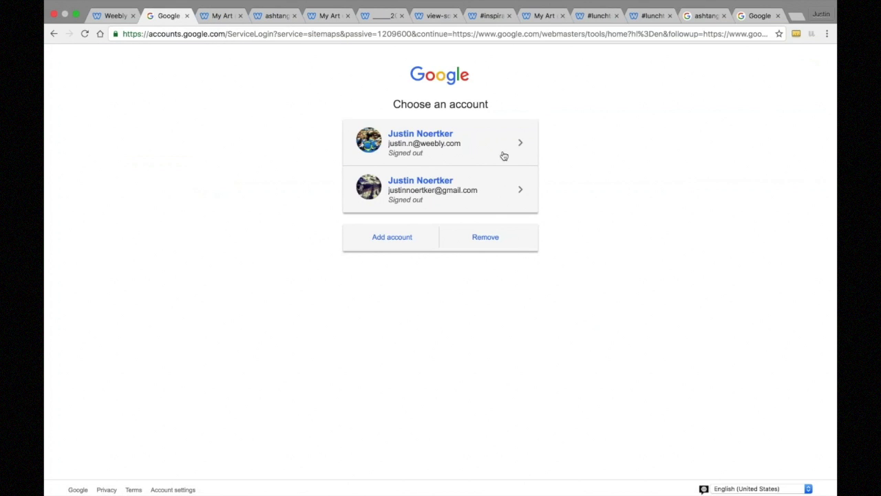
{"action": "left_click", "coordinate": [499, 132]}
{"action": "left_click_drag", "start_coordinate": [161, 19], "coordinate": [880, 97]}
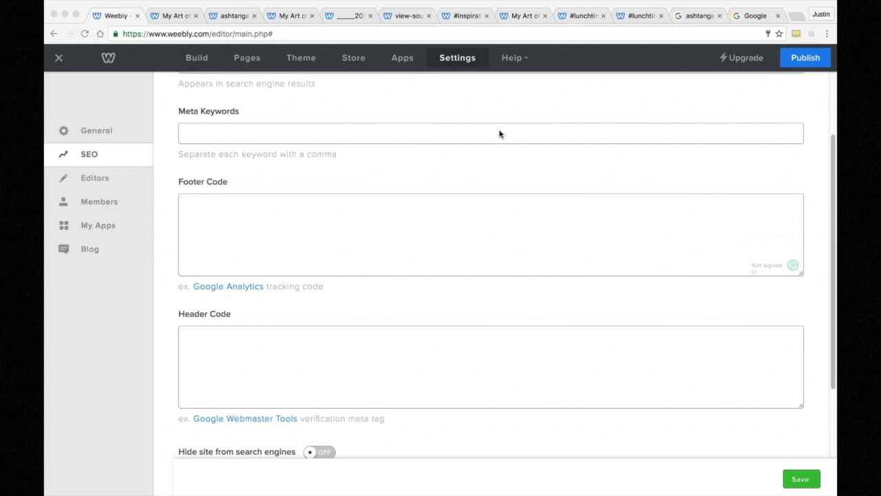
Launch Google Webmaster Tools in a separate window, take it out of fullscreen, and hide it.
{"action": "right_click", "coordinate": [259, 419]}
{"action": "left_click", "coordinate": [316, 360]}
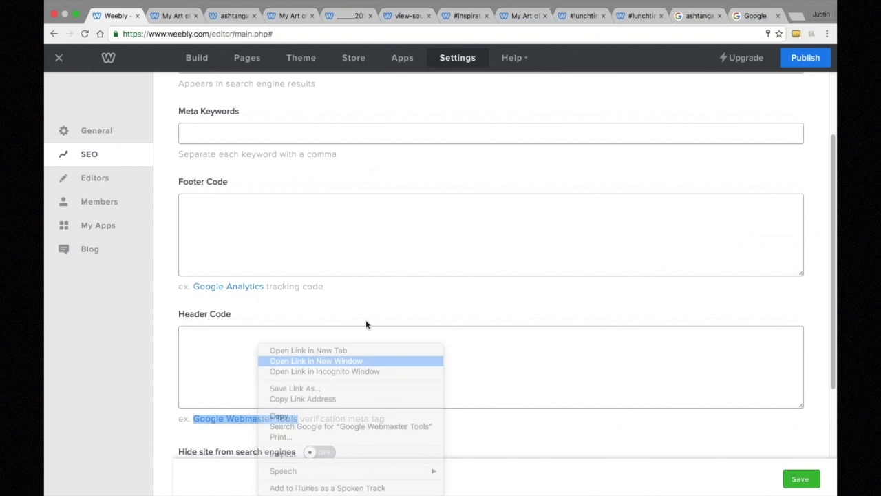
{"action": "left_click", "coordinate": [77, 16]}
{"action": "key", "text": "super+w"}
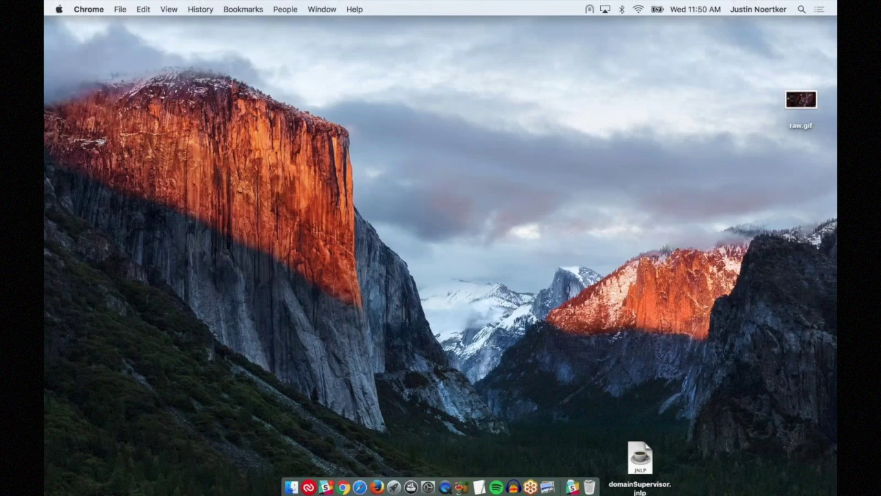
Return to the desktop with Weebly's SEO settings and open Google Search Console in an adjacent tab.
{"action": "key", "text": "ctrl+Up"}
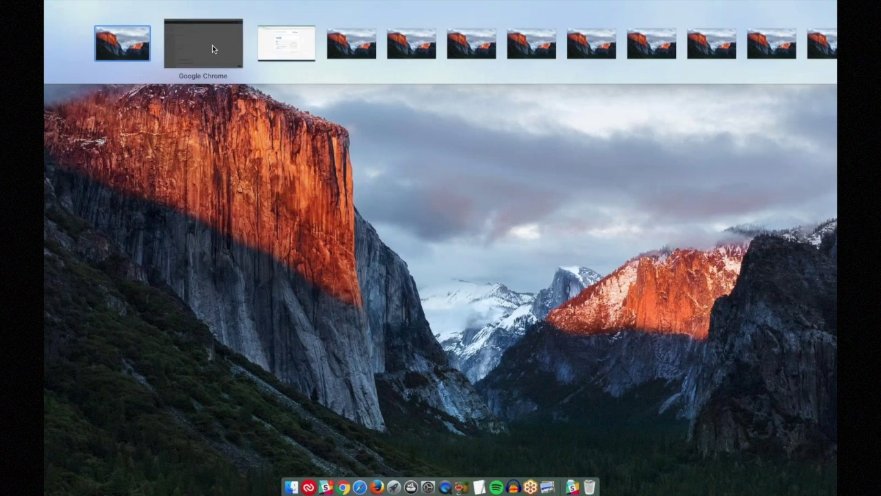
{"action": "left_click", "coordinate": [212, 45]}
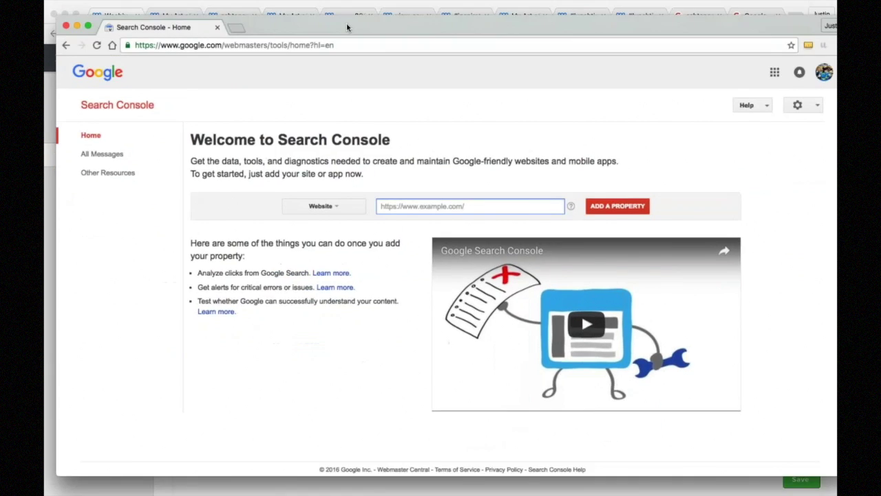
{"action": "key", "text": "ctrl+Up"}
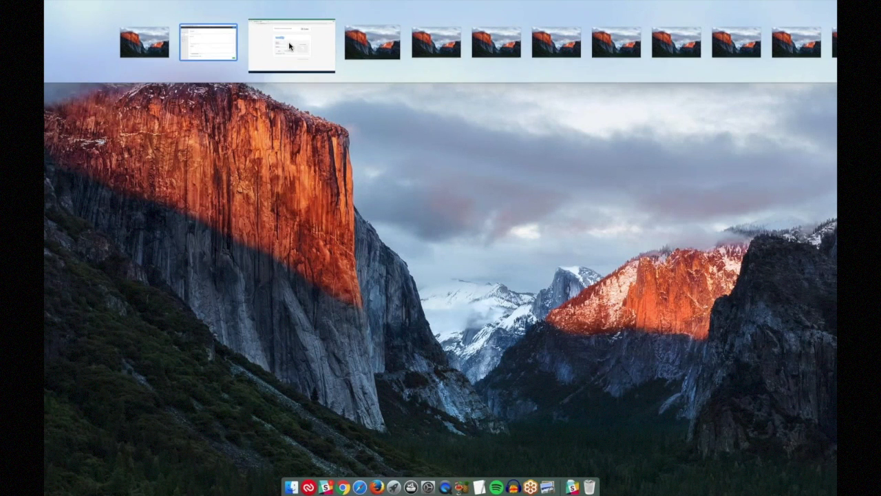
{"action": "left_click", "coordinate": [289, 37]}
{"action": "key", "text": "ctrl+Up"}
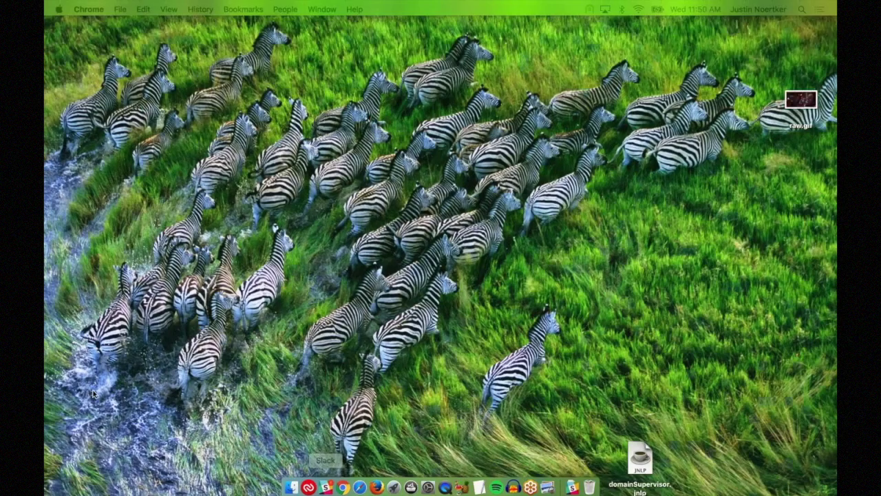
{"action": "left_click", "coordinate": [236, 20]}
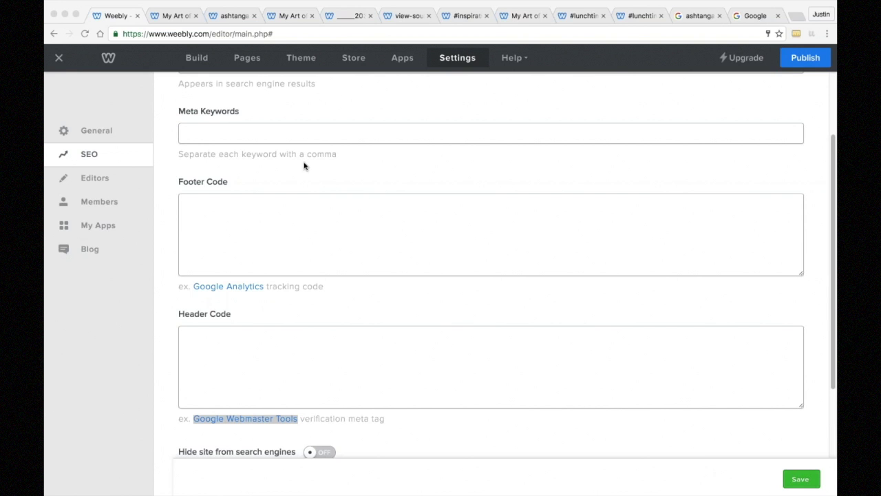
{"action": "left_click_drag", "start_coordinate": [258, 43], "coordinate": [231, 17]}
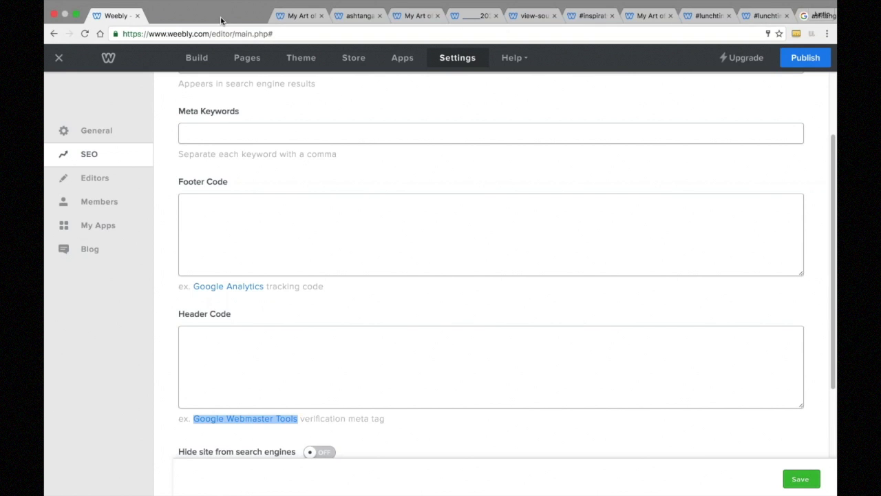
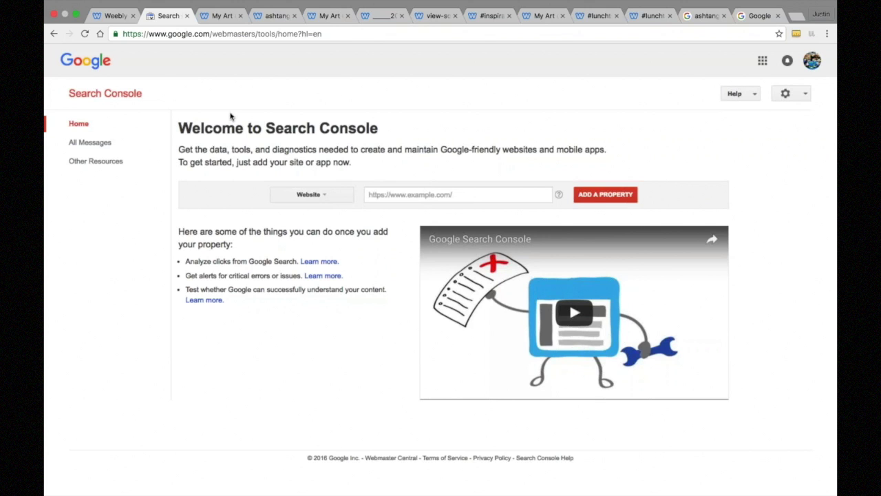
Reload Search Console, then open a fresh Search Console welcome page from Weebly's SEO settings.
{"action": "left_click", "coordinate": [85, 33]}
{"action": "key", "text": "super+l"}
{"action": "key", "text": "Return"}
{"action": "left_click", "coordinate": [115, 16]}
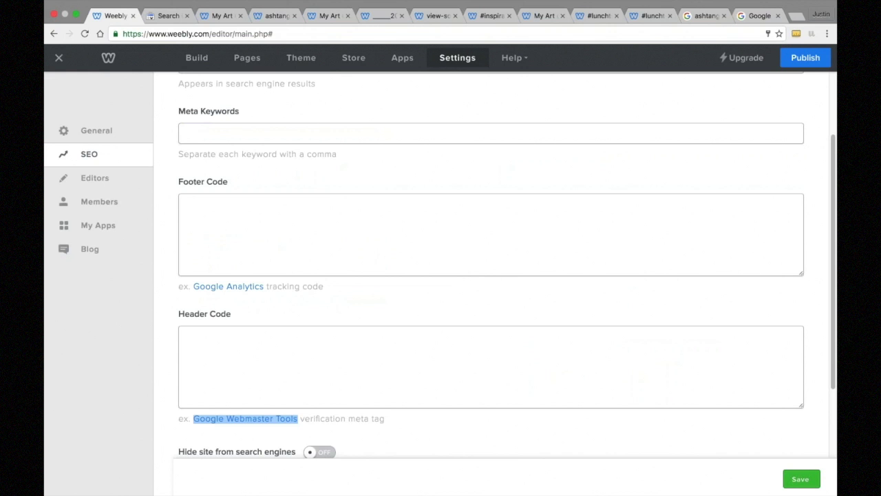
{"action": "left_click", "coordinate": [245, 418]}
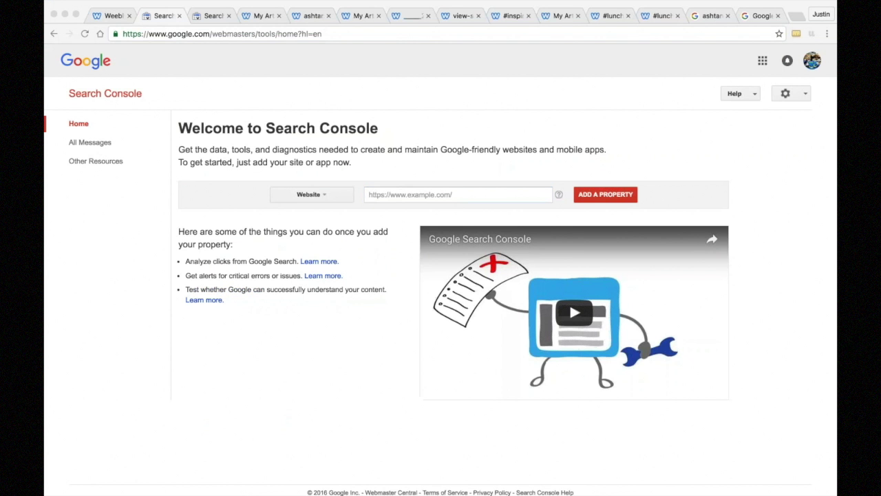
Keep Website as the property type and place the caret in the property URL field.
{"action": "left_click", "coordinate": [314, 197]}
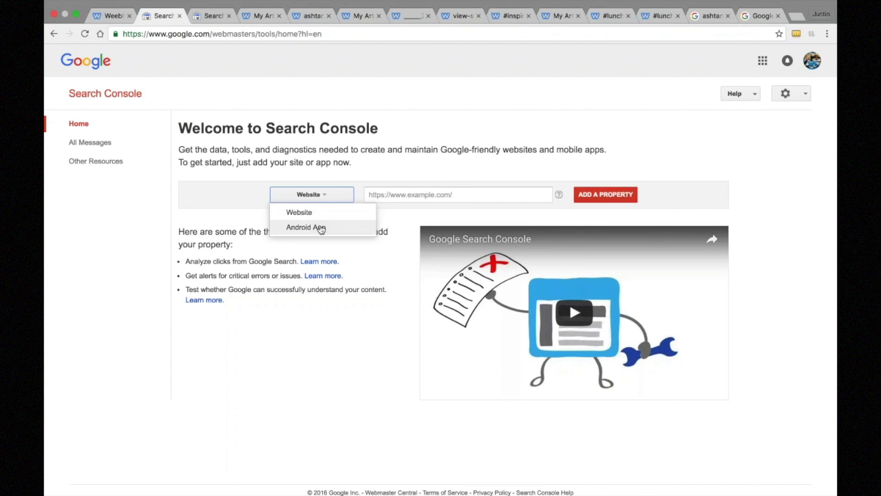
{"action": "left_click", "coordinate": [323, 214]}
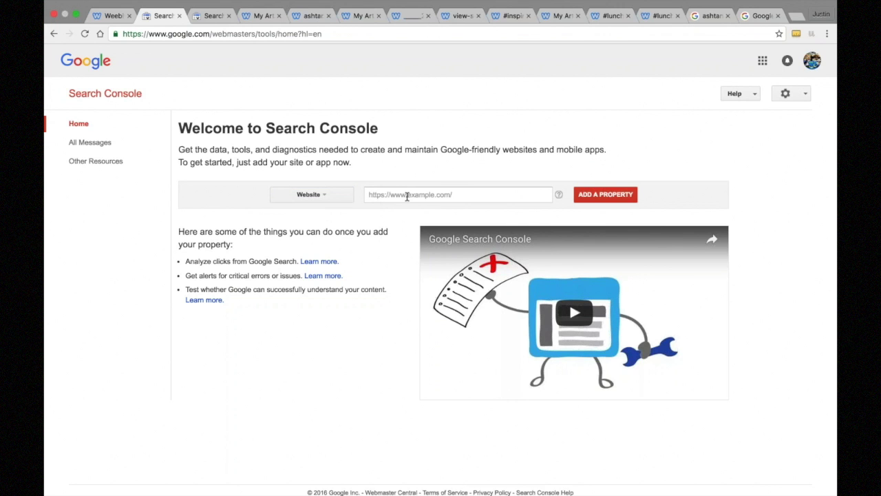
{"action": "left_click", "coordinate": [328, 197]}
{"action": "left_click", "coordinate": [328, 199]}
{"action": "left_click", "coordinate": [403, 197]}
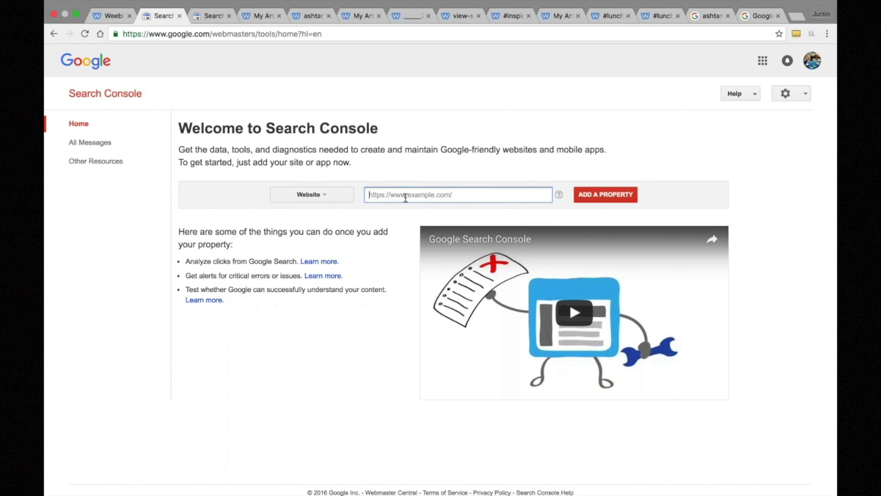
{"action": "left_click", "coordinate": [112, 16]}
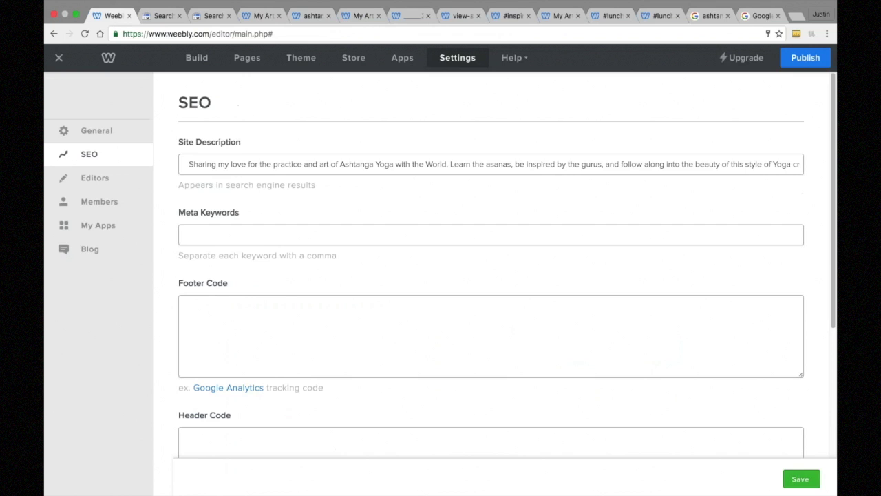
{"action": "left_click", "coordinate": [102, 133]}
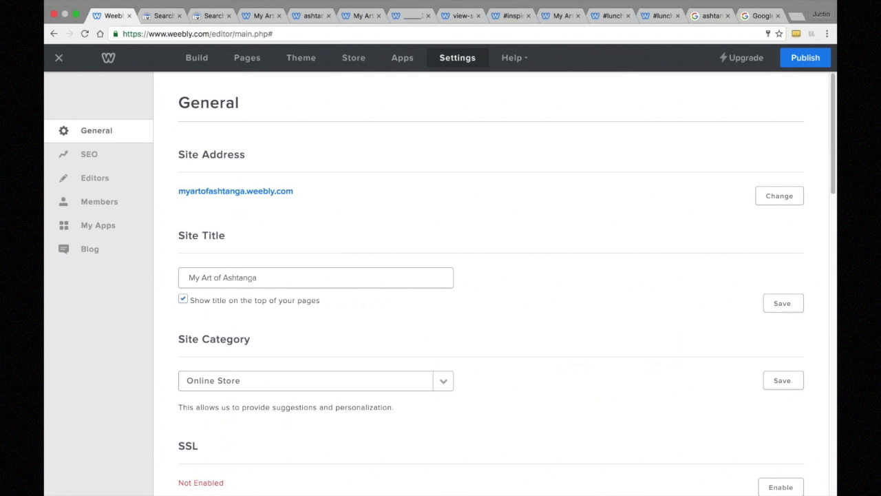
{"action": "left_click", "coordinate": [266, 18]}
{"action": "left_click", "coordinate": [207, 33]}
{"action": "key", "text": "super+c"}
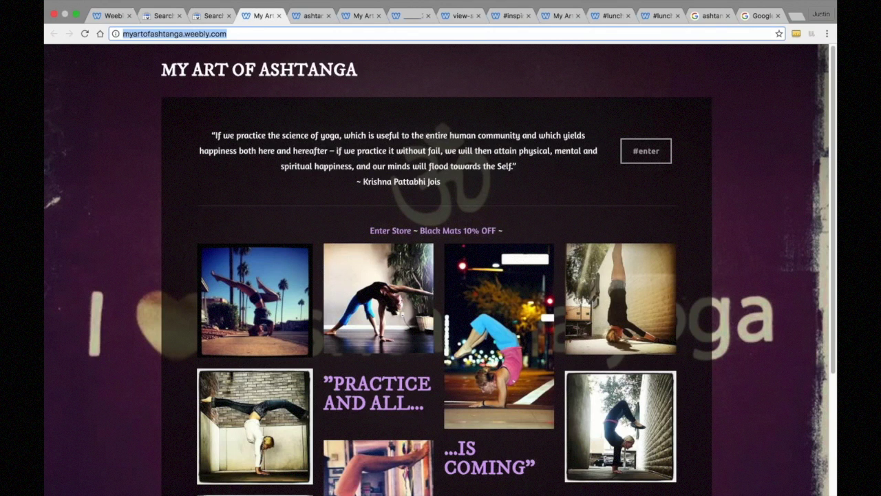
{"action": "left_click", "coordinate": [114, 15]}
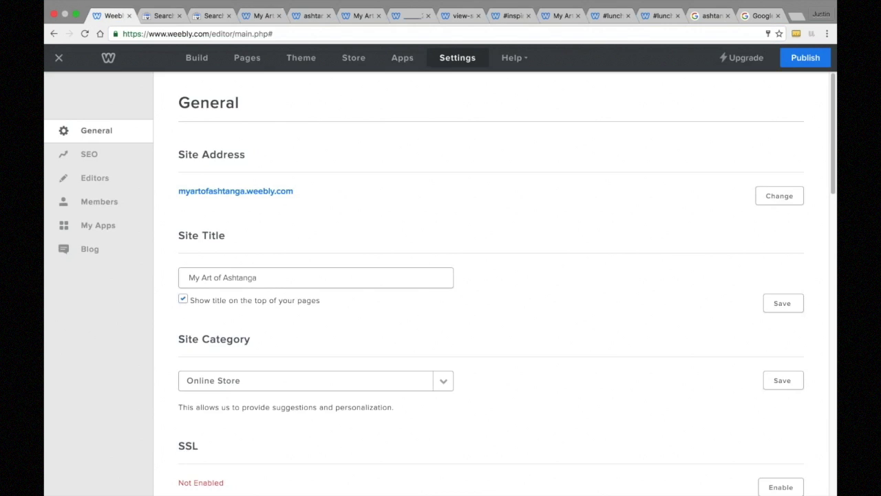
{"action": "left_click", "coordinate": [162, 15]}
{"action": "key", "text": "super+v"}
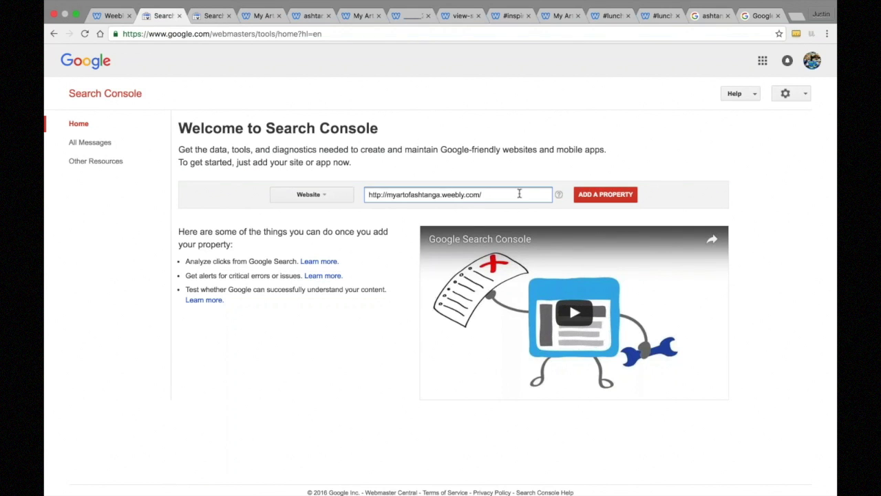
{"action": "left_click", "coordinate": [230, 15]}
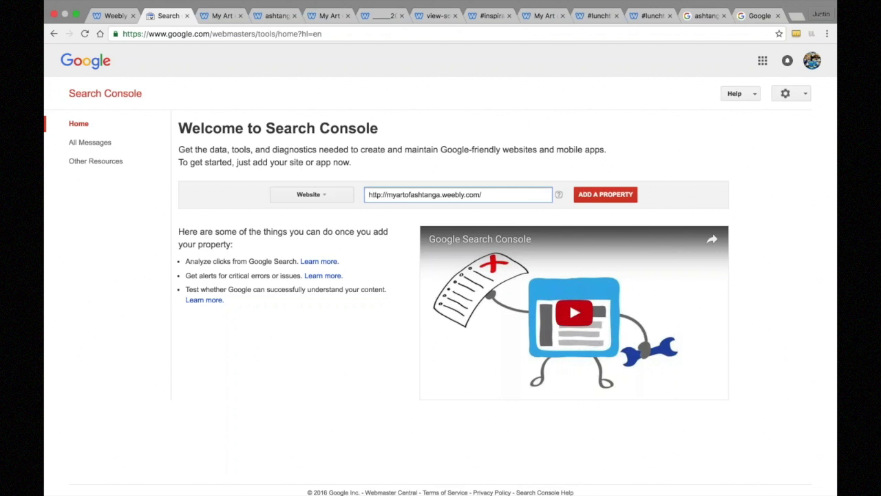
{"action": "type", "text": "www."}
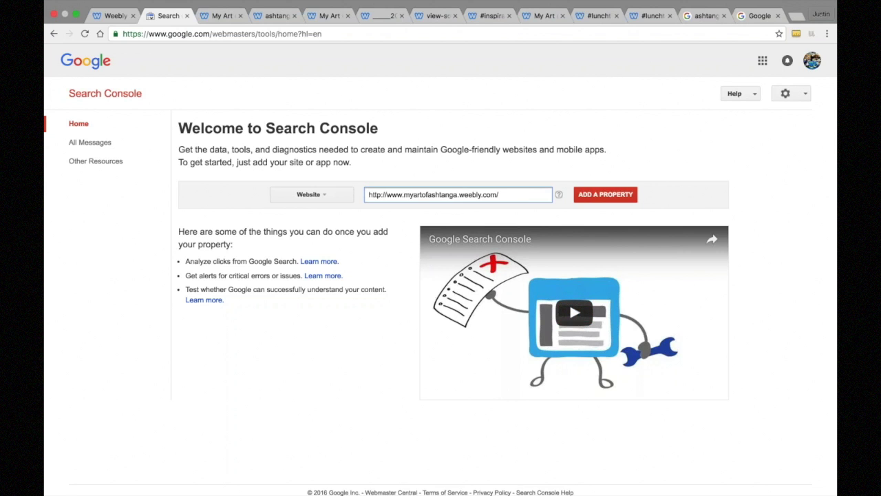
{"action": "double_click", "coordinate": [470, 195]}
{"action": "key", "text": "BackSpace"}
{"action": "key", "text": "BackSpace"}
{"action": "left_click_drag", "start_coordinate": [493, 197], "coordinate": [356, 193]}
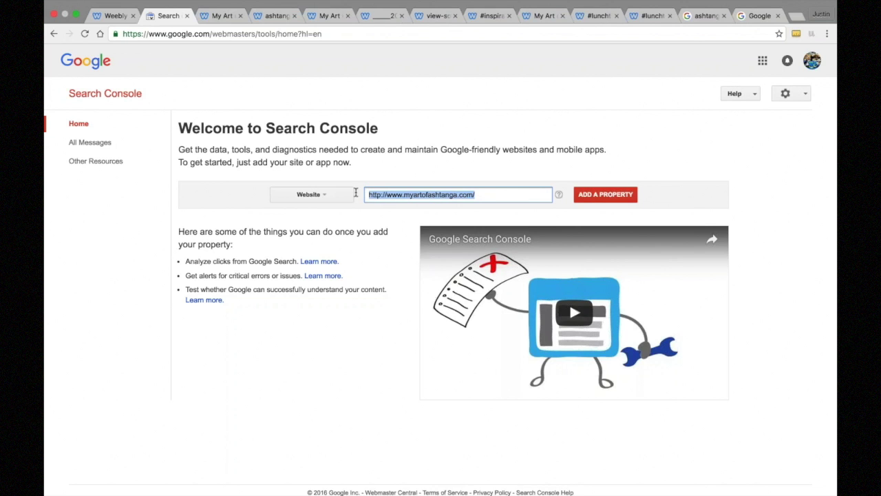
{"action": "left_click", "coordinate": [460, 194]}
{"action": "left_click_drag", "start_coordinate": [403, 195], "coordinate": [388, 195]}
{"action": "left_click", "coordinate": [494, 196]}
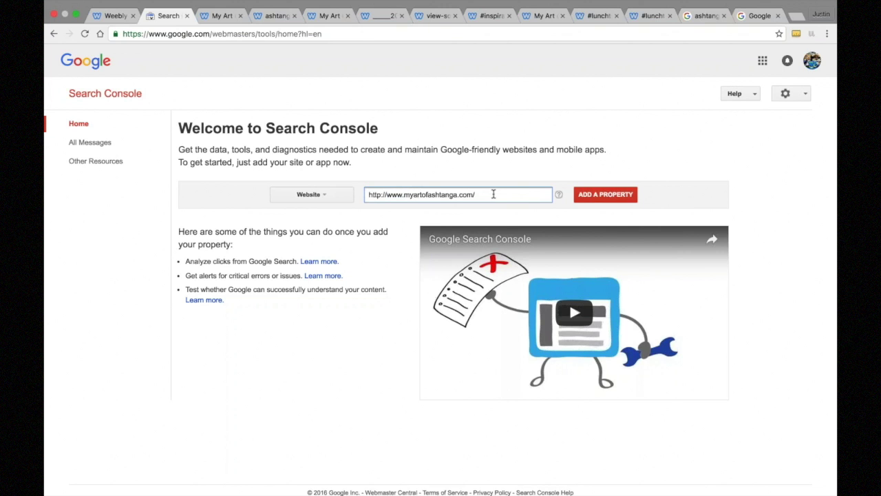
{"action": "left_click_drag", "start_coordinate": [407, 195], "coordinate": [386, 193]}
{"action": "key", "text": "BackSpace"}
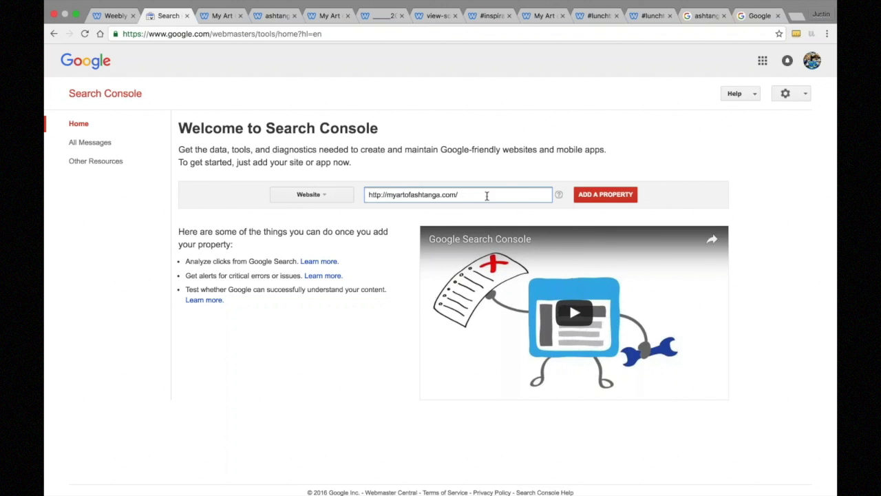
{"action": "type", "text": "www."}
{"action": "left_click_drag", "start_coordinate": [474, 198], "coordinate": [400, 198]}
{"action": "left_click", "coordinate": [405, 196]}
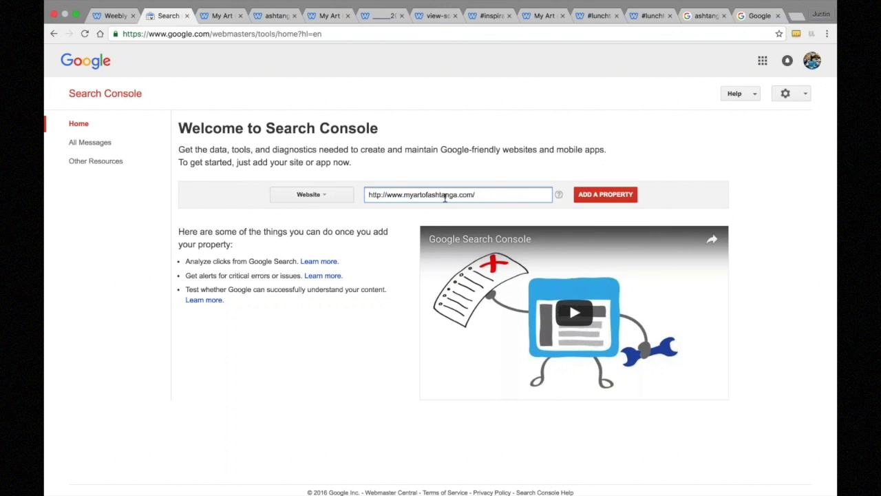
{"action": "triple_click", "coordinate": [501, 195]}
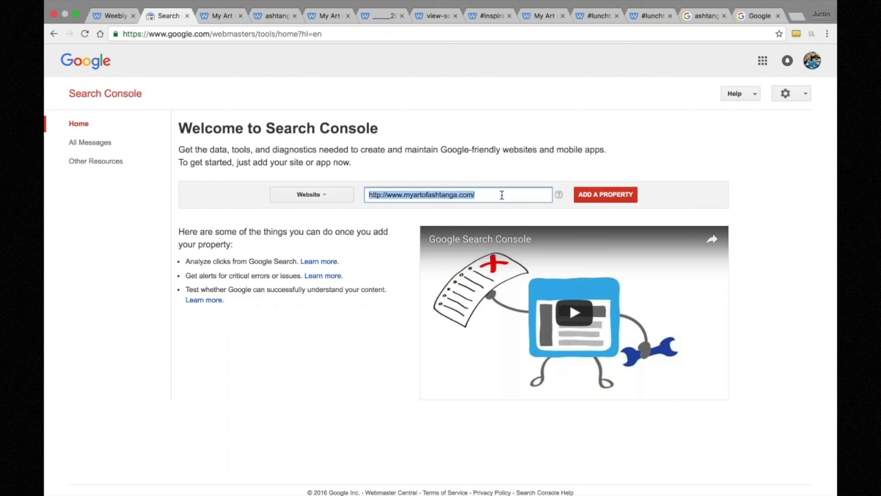
{"action": "key", "text": "super+v"}
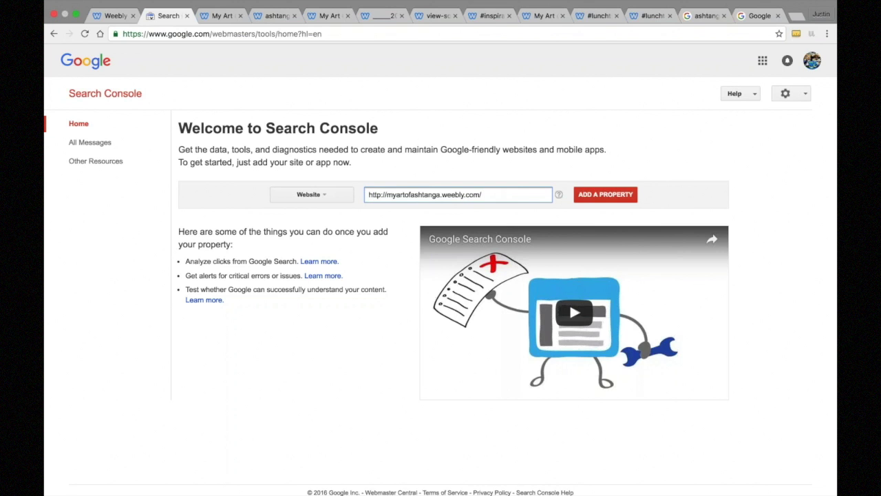
{"action": "left_click_drag", "start_coordinate": [482, 195], "coordinate": [400, 195]}
{"action": "left_click", "coordinate": [401, 195]}
{"action": "key", "text": "Return"}
{"action": "left_click", "coordinate": [609, 197]}
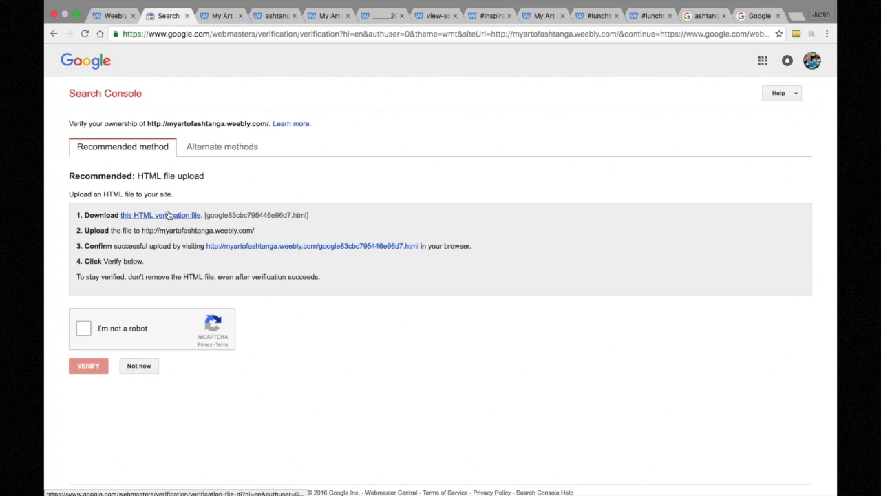
Choose the HTML tag verification method and copy its meta verification tag.
{"action": "left_click", "coordinate": [226, 149]}
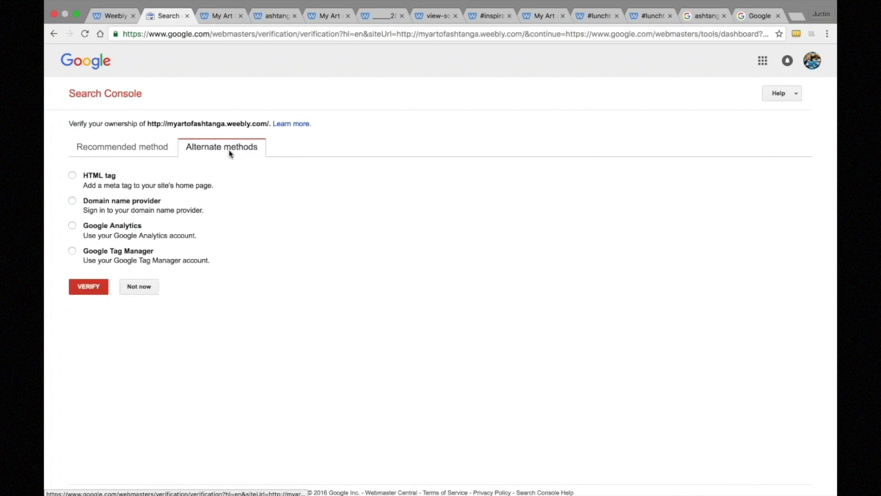
{"action": "left_click", "coordinate": [72, 176]}
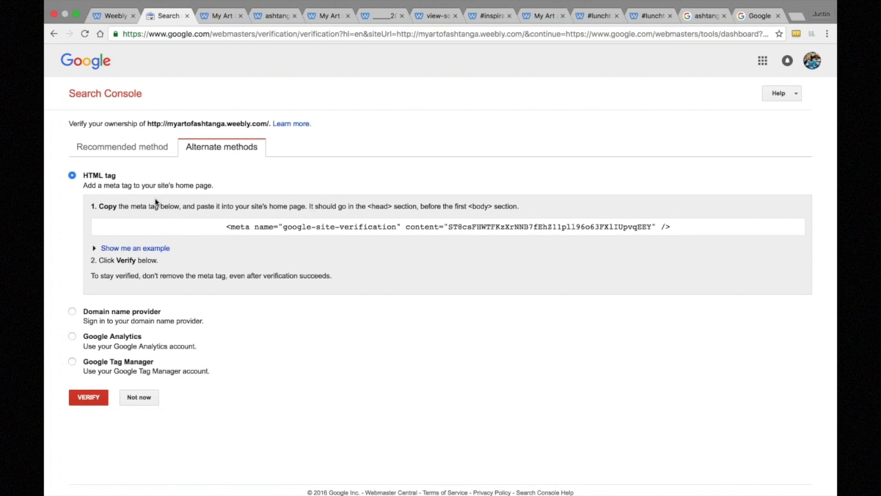
{"action": "left_click", "coordinate": [219, 227]}
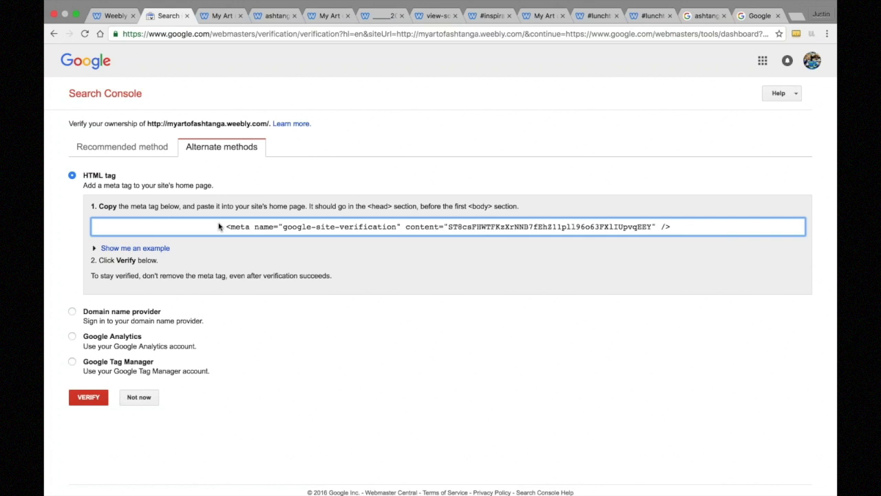
{"action": "key", "text": "super+a"}
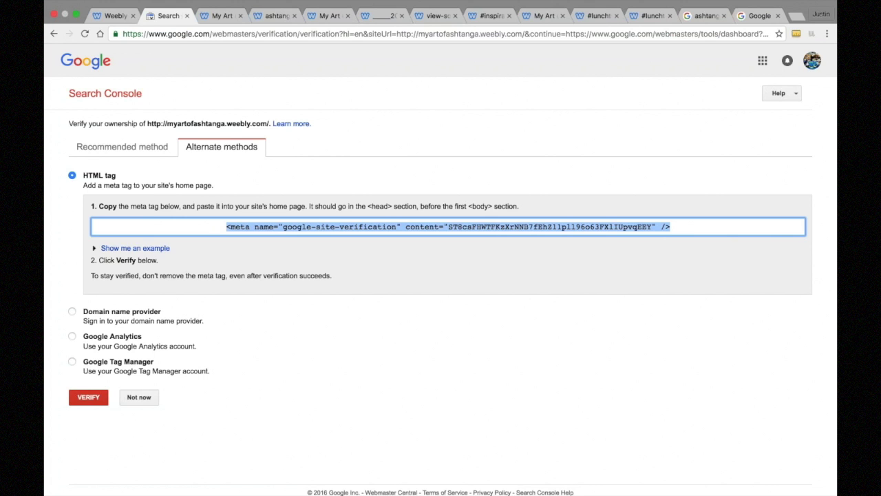
{"action": "right_click", "coordinate": [376, 226]}
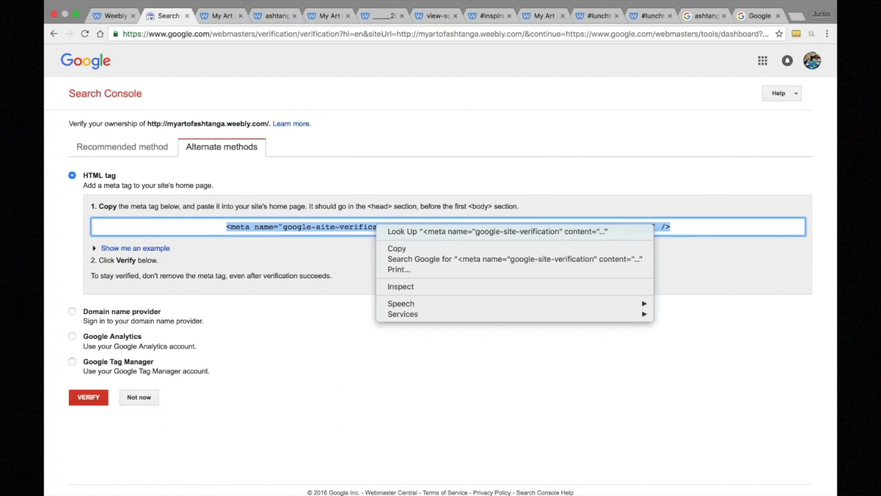
{"action": "left_click", "coordinate": [413, 249]}
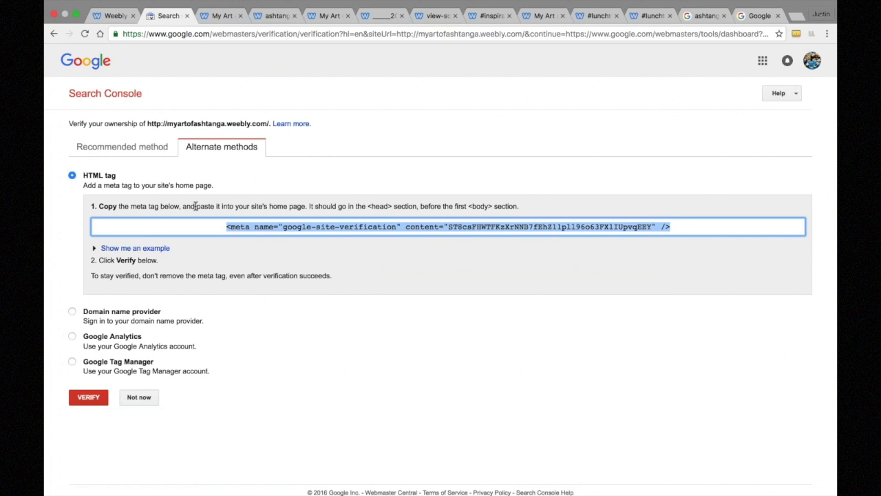
{"action": "left_click_drag", "start_coordinate": [309, 205], "coordinate": [527, 212]}
{"action": "left_click", "coordinate": [527, 212]}
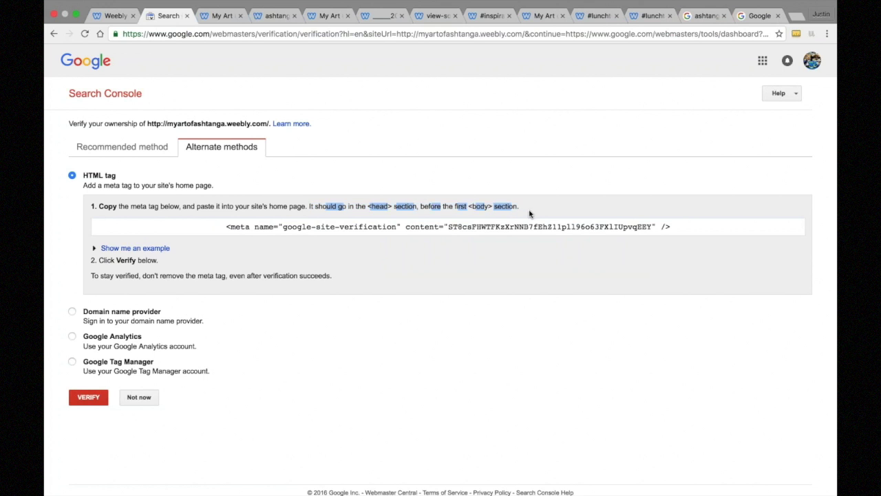
{"action": "left_click", "coordinate": [544, 226]}
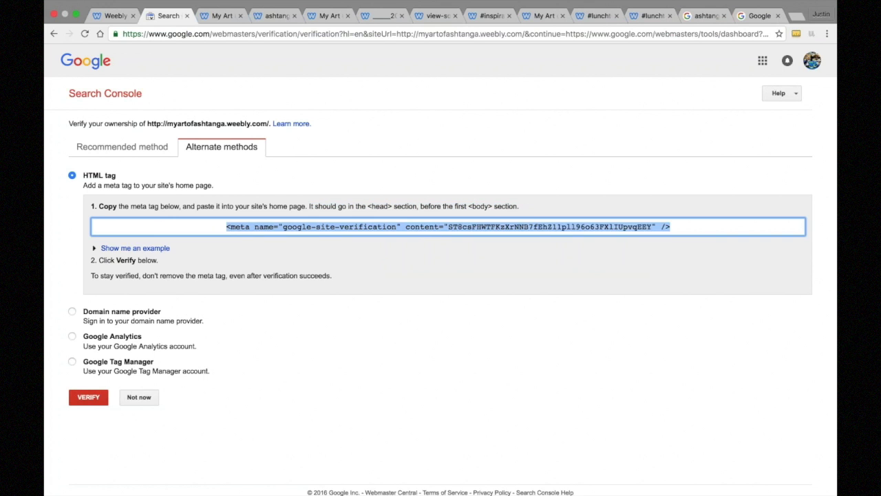
{"action": "right_click", "coordinate": [544, 226]}
{"action": "left_click", "coordinate": [582, 244]}
{"action": "left_click", "coordinate": [116, 17]}
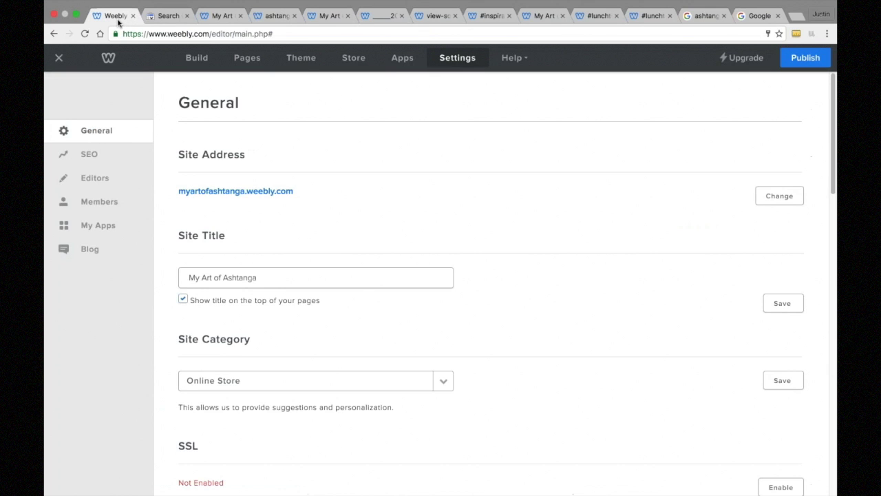
Paste the Google verification meta tag into the Header Code box of Weebly's SEO settings.
{"action": "left_click", "coordinate": [103, 154]}
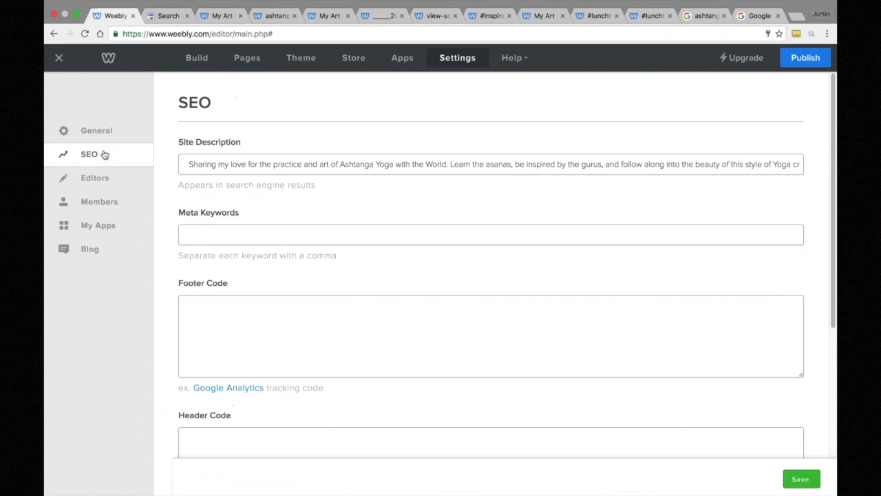
{"action": "left_click", "coordinate": [463, 60]}
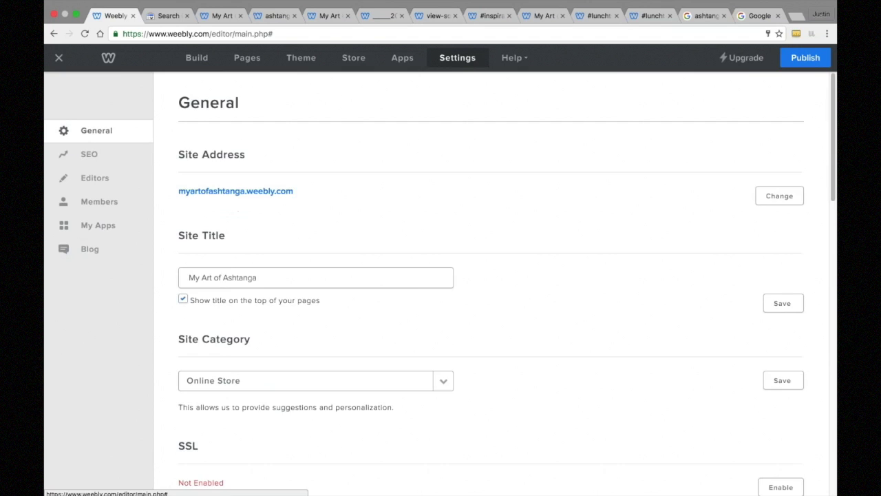
{"action": "left_click", "coordinate": [90, 163]}
{"action": "scroll", "coordinate": [92, 164], "scroll_direction": "down", "scroll_amount": 3}
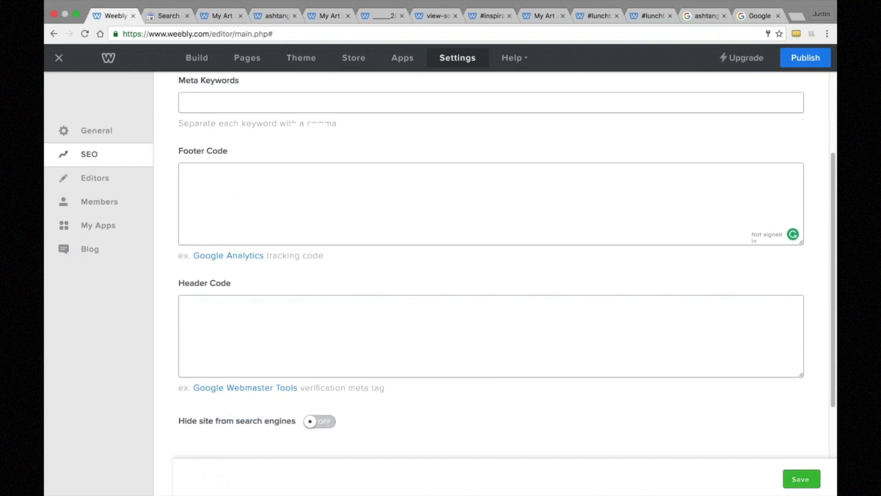
{"action": "left_click", "coordinate": [299, 319]}
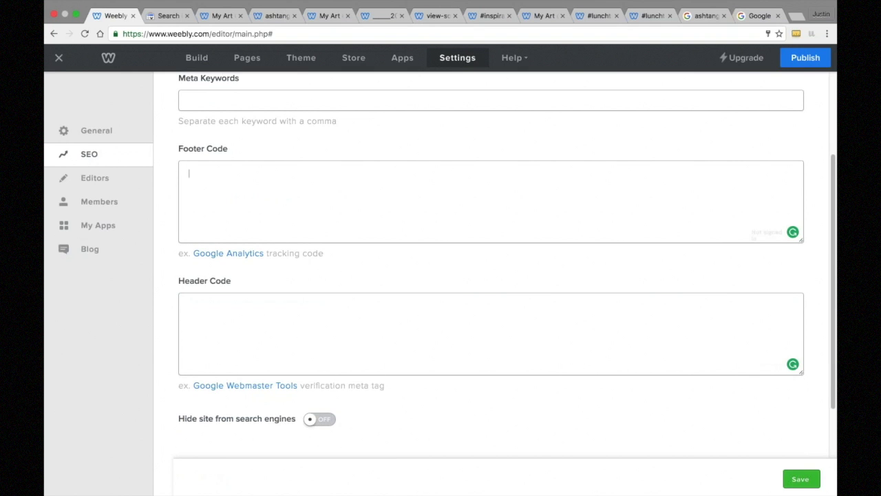
{"action": "left_click", "coordinate": [279, 203]}
{"action": "left_click", "coordinate": [250, 318]}
{"action": "right_click", "coordinate": [243, 311]}
{"action": "left_click", "coordinate": [277, 367]}
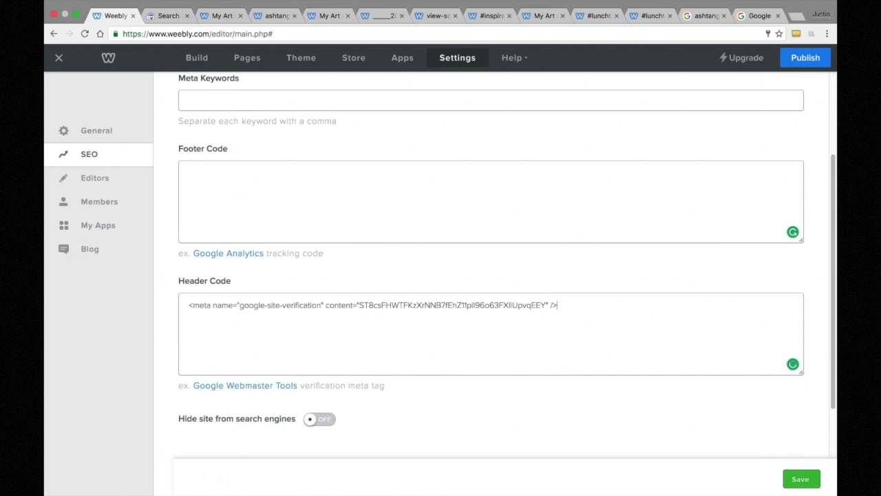
Save the SEO settings with the meta tag and publish the site.
{"action": "left_click", "coordinate": [170, 17]}
{"action": "left_click_drag", "start_coordinate": [368, 206], "coordinate": [535, 213]}
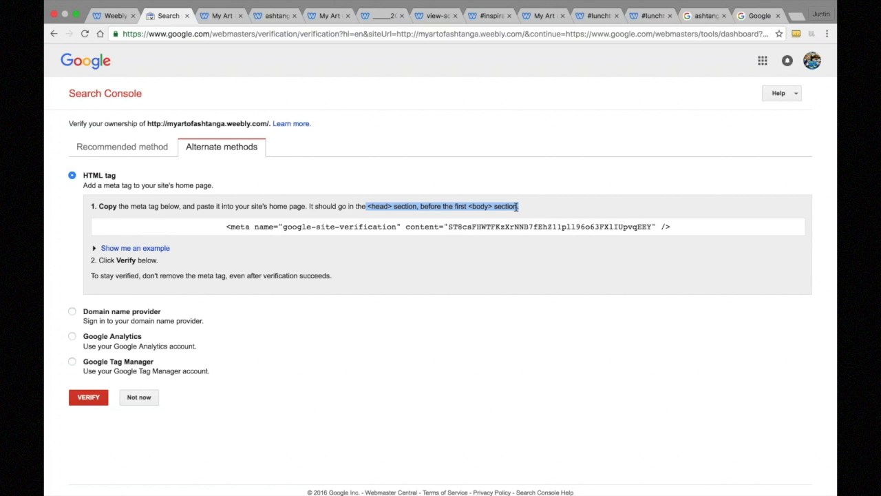
{"action": "left_click", "coordinate": [331, 165]}
{"action": "left_click", "coordinate": [122, 18]}
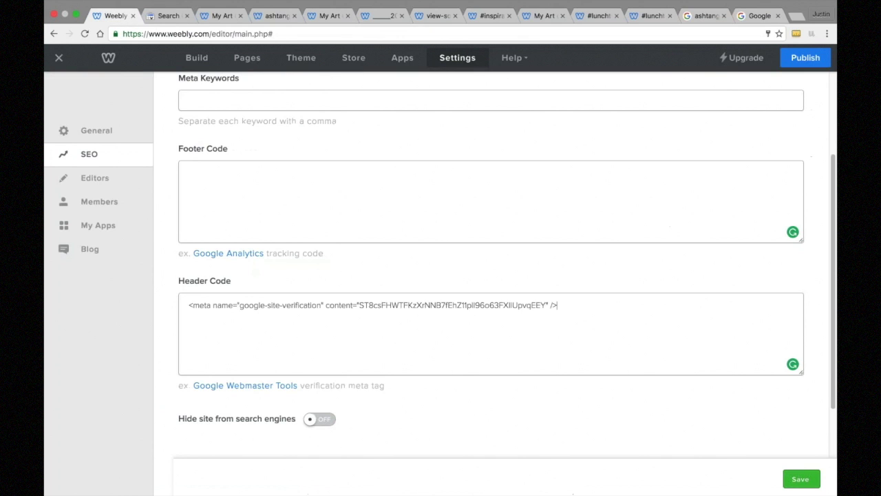
{"action": "left_click", "coordinate": [795, 479]}
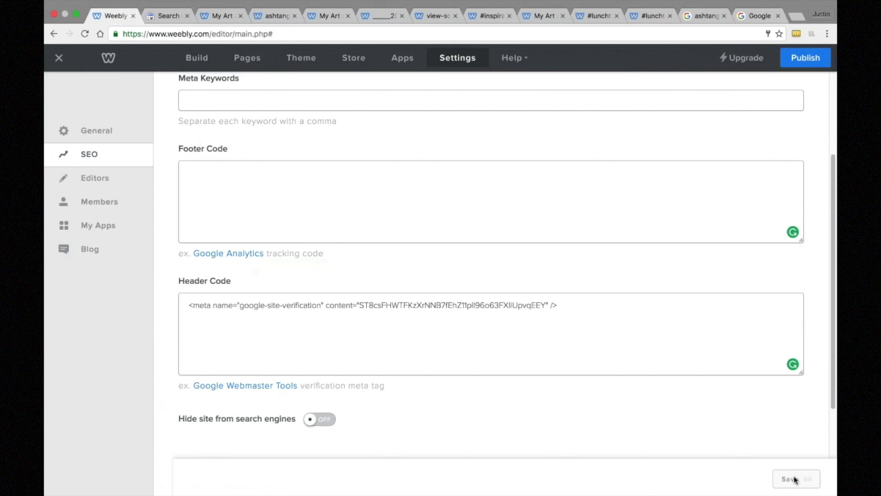
{"action": "left_click", "coordinate": [798, 60]}
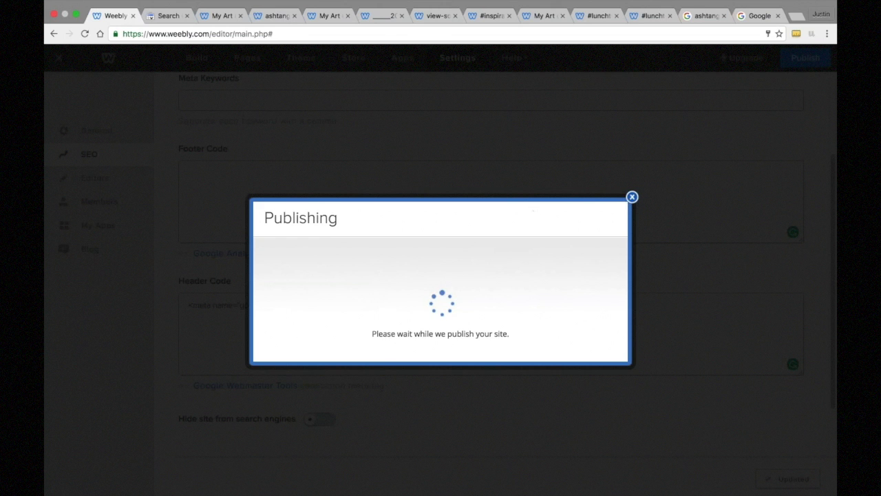
{"action": "left_click", "coordinate": [174, 15]}
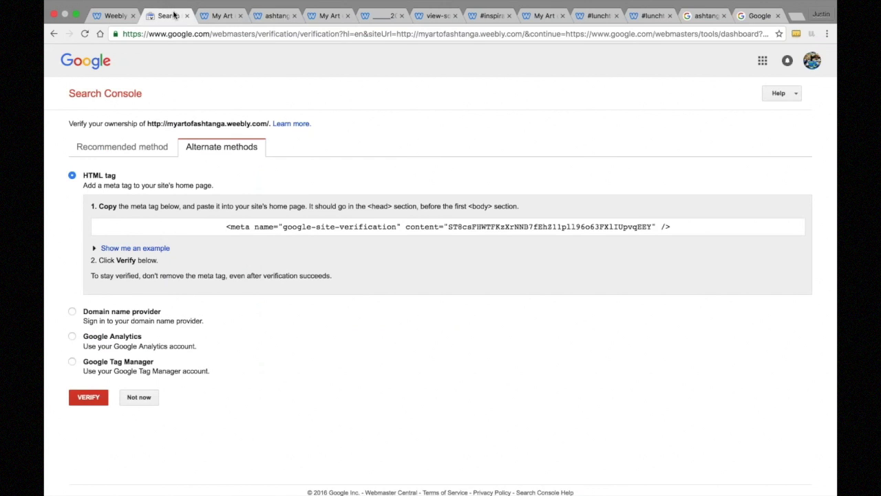
Verify ownership of myartofashtanga.weebly.com via the HTML tag and continue to its dashboard.
{"action": "left_click", "coordinate": [89, 400]}
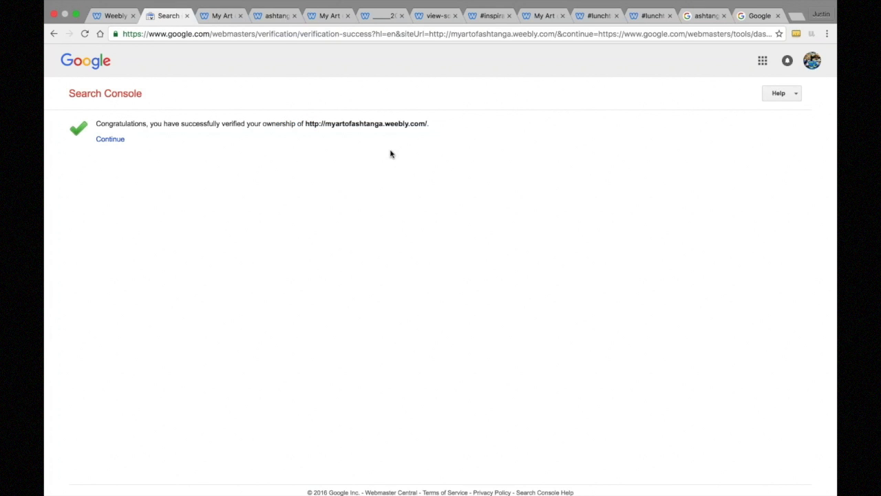
{"action": "left_click", "coordinate": [111, 140]}
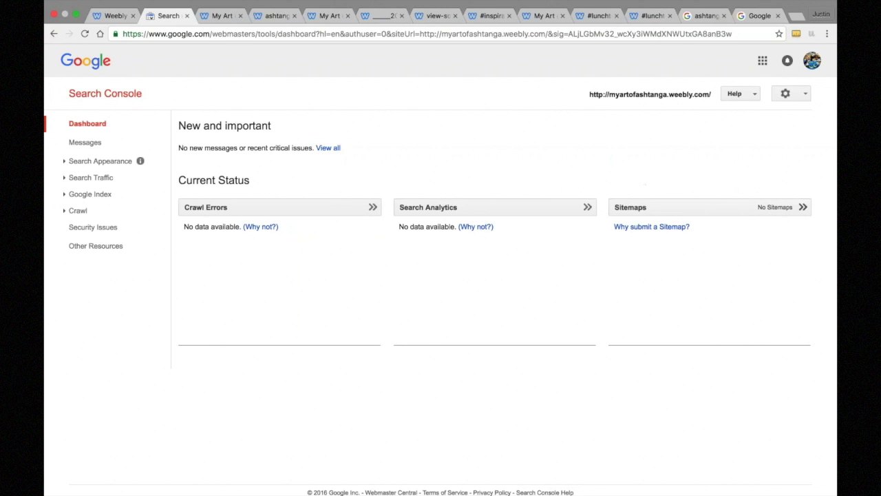
{"action": "left_click_drag", "start_coordinate": [616, 190], "coordinate": [703, 227]}
Open the Add/Test Sitemap form on the site's Sitemaps page.
{"action": "left_click", "coordinate": [754, 239]}
{"action": "left_click", "coordinate": [803, 208]}
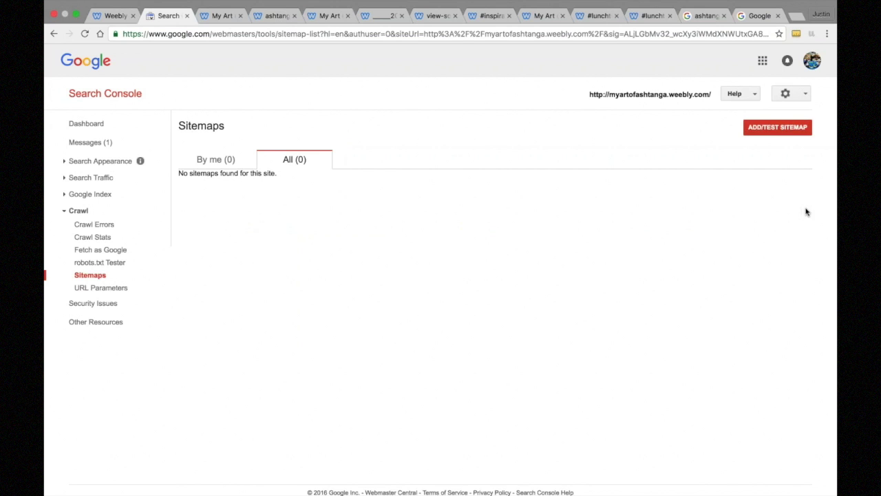
{"action": "left_click", "coordinate": [770, 131]}
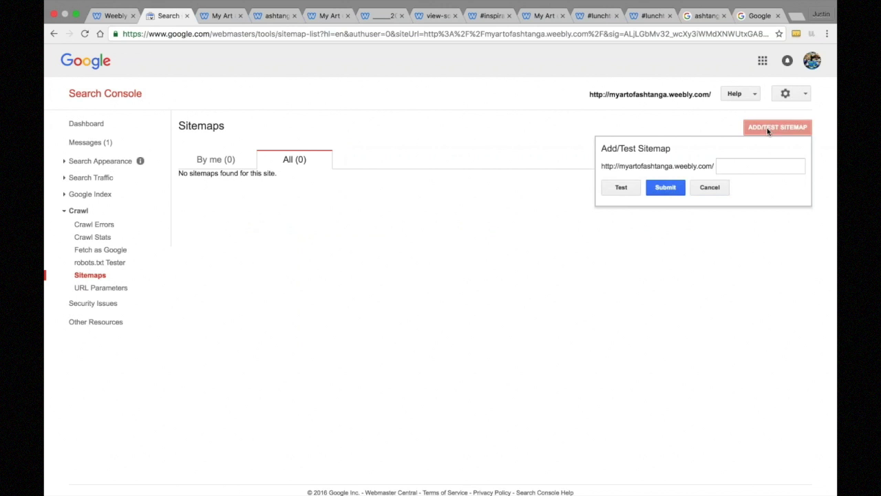
Append /sitemap.xml to the live site's address.
{"action": "left_click", "coordinate": [216, 17]}
{"action": "left_click", "coordinate": [247, 30]}
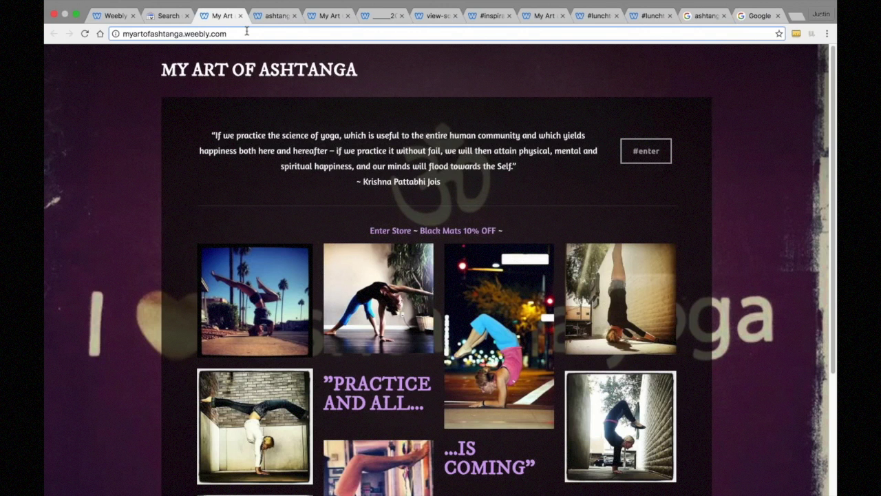
{"action": "type", "text": "/sitem"}
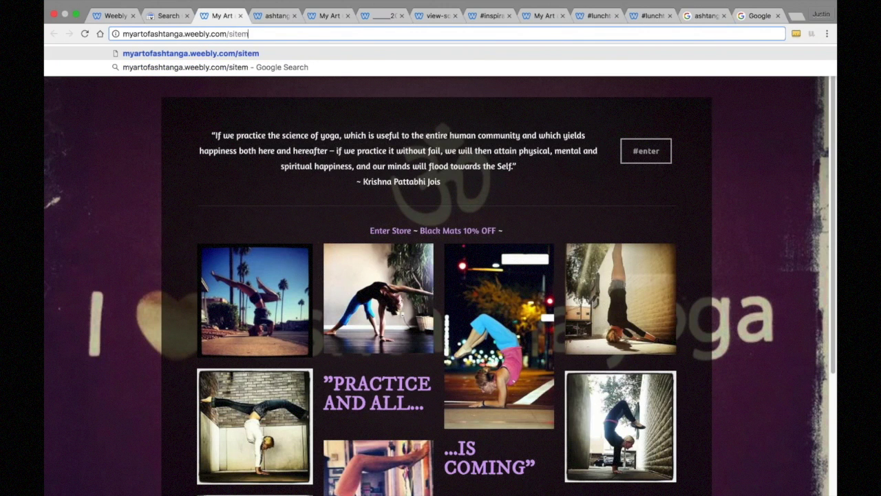
{"action": "type", "text": "ap.xml"}
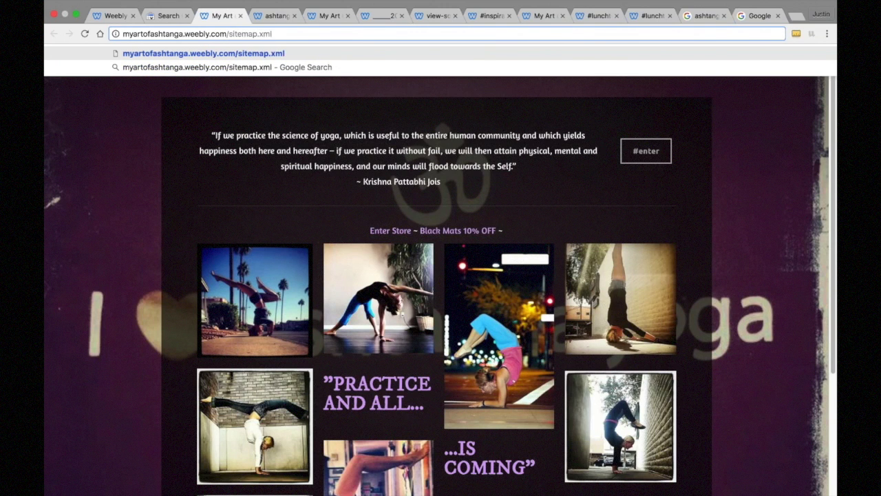
Load sitemap.xml, scroll through its listed page URLs, then dismiss Weebly's site-published notice.
{"action": "key", "text": "Return"}
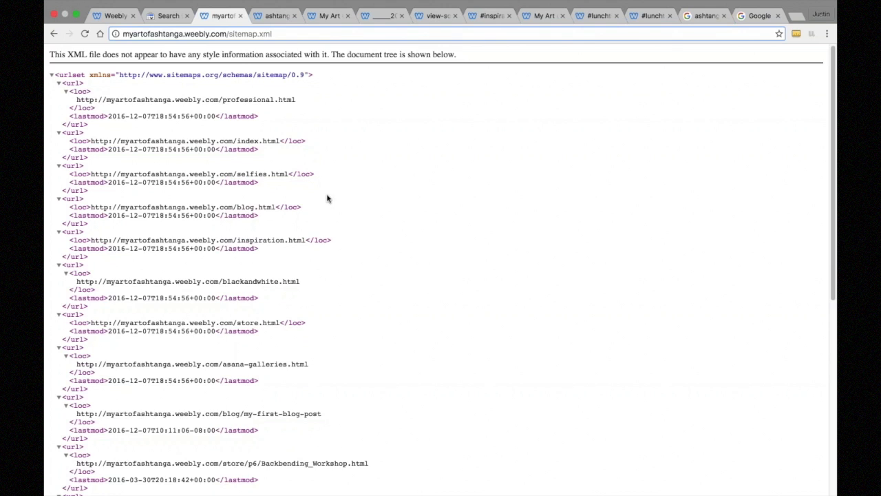
{"action": "scroll", "coordinate": [329, 198], "scroll_direction": "down", "scroll_amount": 1}
{"action": "scroll", "coordinate": [329, 198], "scroll_direction": "down", "scroll_amount": 2}
{"action": "key", "text": "super+l"}
{"action": "key", "text": "Return"}
{"action": "scroll", "coordinate": [441, 269], "scroll_direction": "down", "scroll_amount": 1}
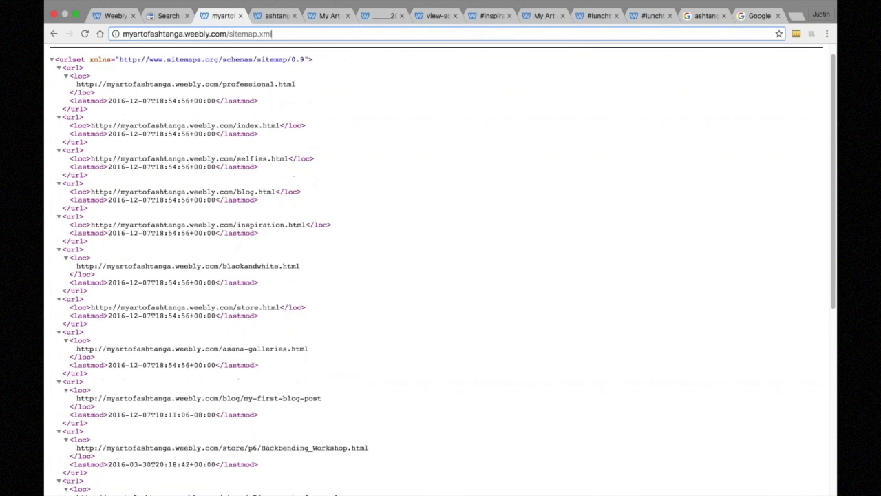
{"action": "left_click_drag", "start_coordinate": [216, 101], "coordinate": [105, 100]}
{"action": "scroll", "coordinate": [441, 269], "scroll_direction": "down", "scroll_amount": 5}
{"action": "scroll", "coordinate": [319, 216], "scroll_direction": "down", "scroll_amount": 4}
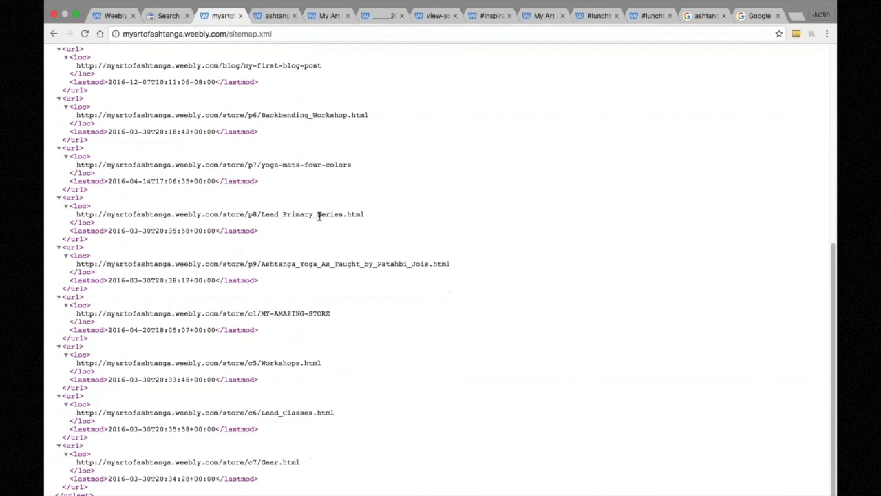
{"action": "scroll", "coordinate": [319, 216], "scroll_direction": "up", "scroll_amount": 10}
{"action": "left_click", "coordinate": [327, 214]}
{"action": "scroll", "coordinate": [339, 208], "scroll_direction": "down", "scroll_amount": 1}
{"action": "scroll", "coordinate": [339, 208], "scroll_direction": "down", "scroll_amount": 10}
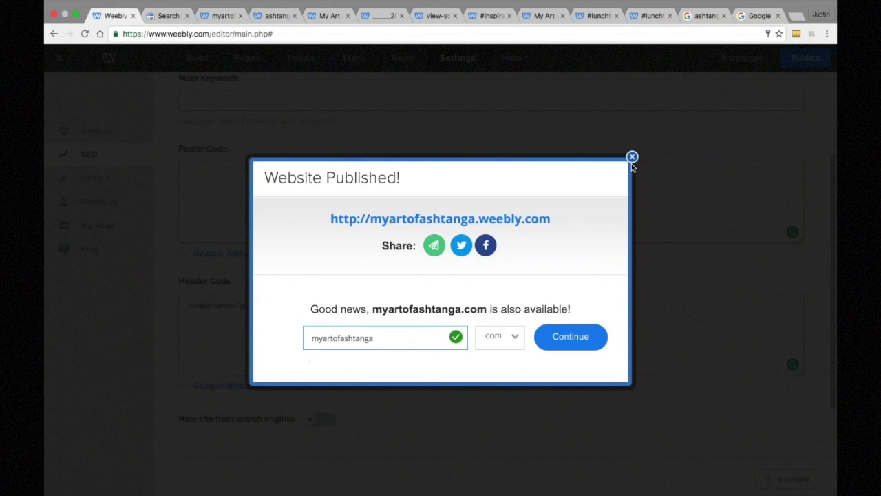
{"action": "left_click", "coordinate": [632, 157]}
{"action": "scroll", "coordinate": [632, 167], "scroll_direction": "down", "scroll_amount": 3}
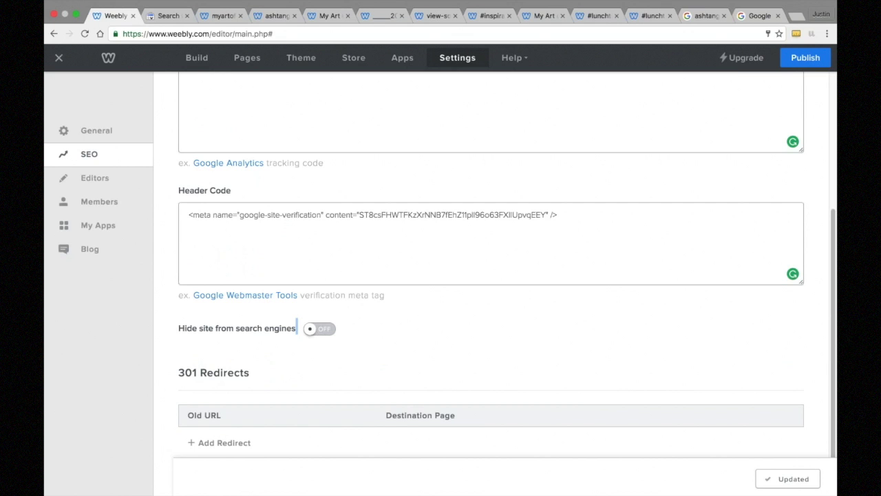
Review the Welcome page's SEO settings, including the hide-from-search-engines option.
{"action": "left_click", "coordinate": [248, 57]}
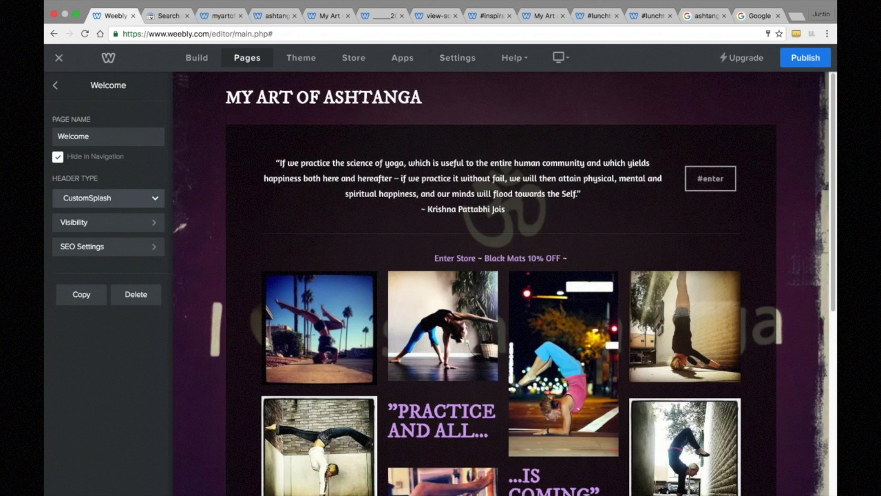
{"action": "left_click", "coordinate": [128, 250]}
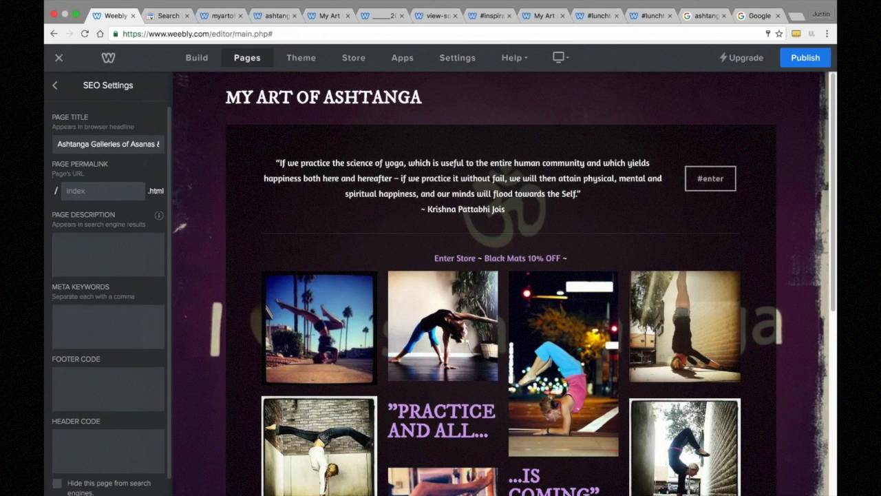
{"action": "scroll", "coordinate": [108, 300], "scroll_direction": "down", "scroll_amount": 1}
{"action": "left_click_drag", "start_coordinate": [68, 462], "coordinate": [94, 472]}
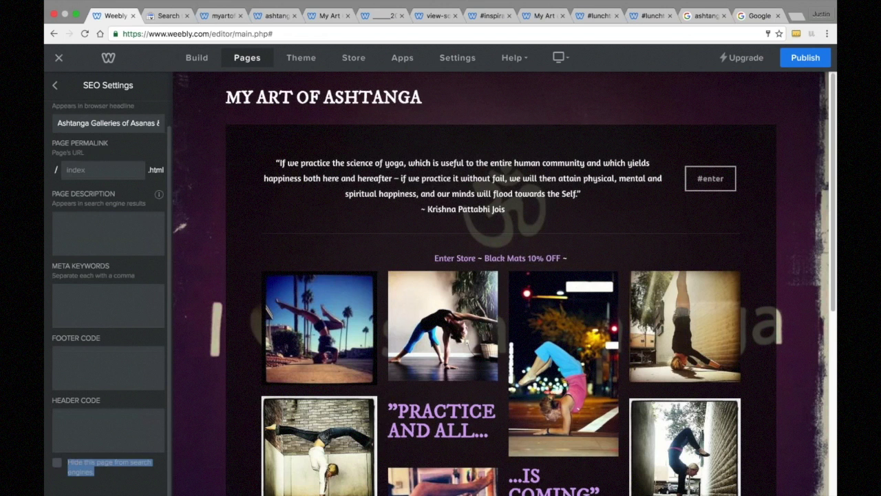
{"action": "left_click", "coordinate": [96, 472]}
Copy the sitemap.xml path from the sitemap page's address bar.
{"action": "left_click", "coordinate": [168, 15]}
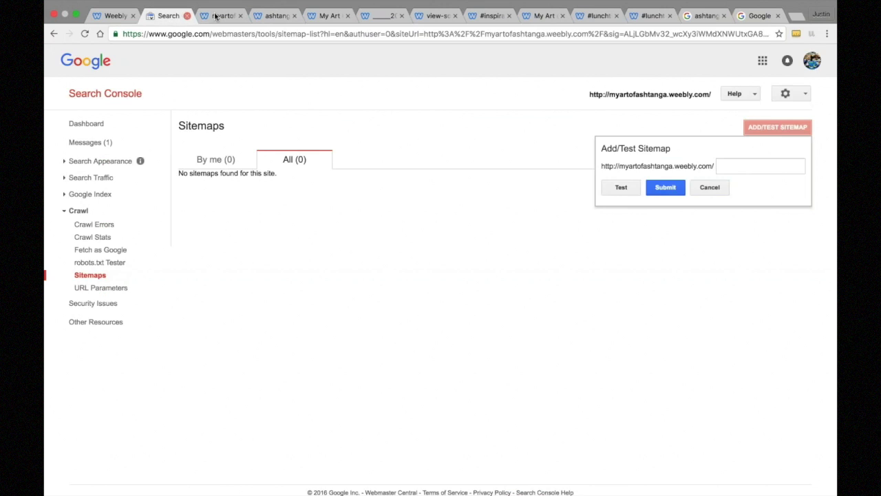
{"action": "left_click", "coordinate": [215, 16]}
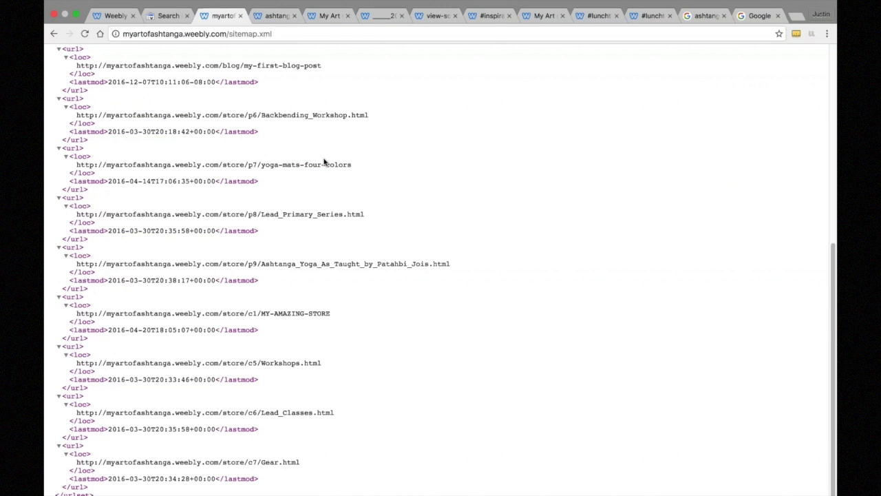
{"action": "scroll", "coordinate": [324, 162], "scroll_direction": "up", "scroll_amount": 5}
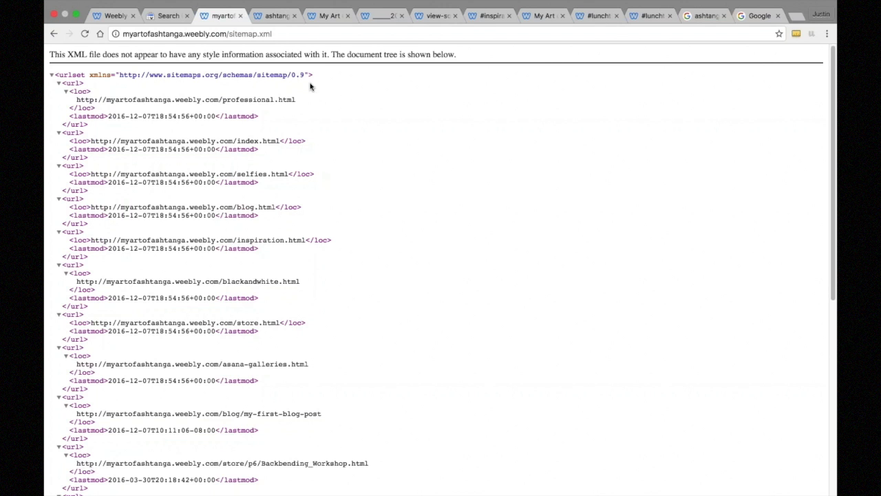
{"action": "left_click", "coordinate": [168, 15]}
{"action": "left_click", "coordinate": [218, 15]}
{"action": "left_click_drag", "start_coordinate": [285, 35], "coordinate": [230, 34]}
{"action": "left_click_drag", "start_coordinate": [295, 32], "coordinate": [228, 33]}
{"action": "key", "text": "super+c"}
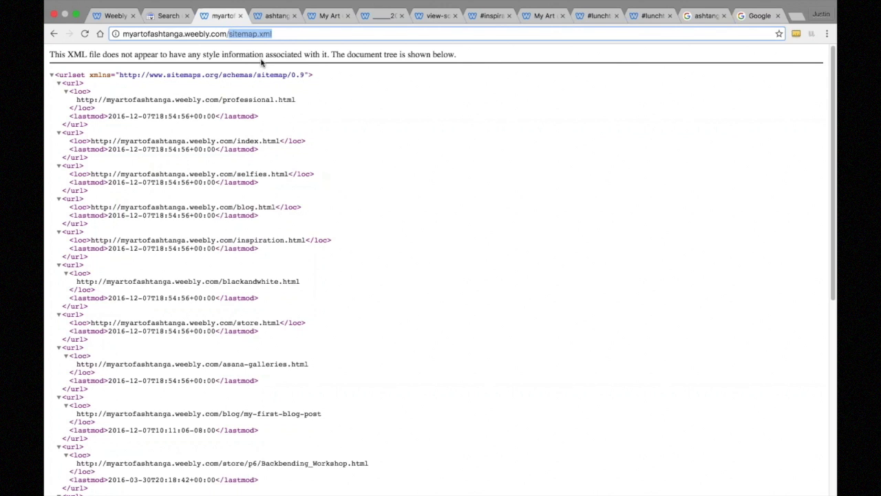
{"action": "left_click", "coordinate": [169, 16]}
Submit sitemap.xml in the Add/Test Sitemap form and refresh the sitemaps list.
{"action": "left_click", "coordinate": [748, 165]}
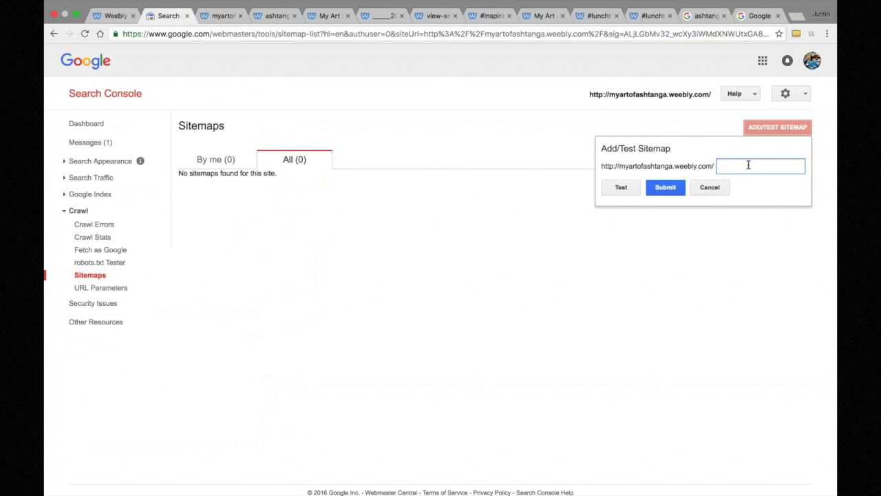
{"action": "key", "text": "super+v"}
{"action": "left_click", "coordinate": [674, 193]}
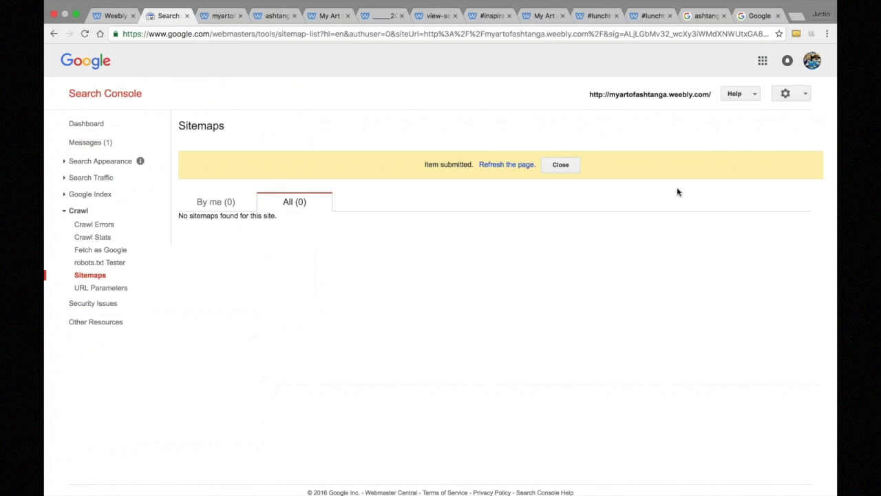
{"action": "left_click", "coordinate": [501, 167]}
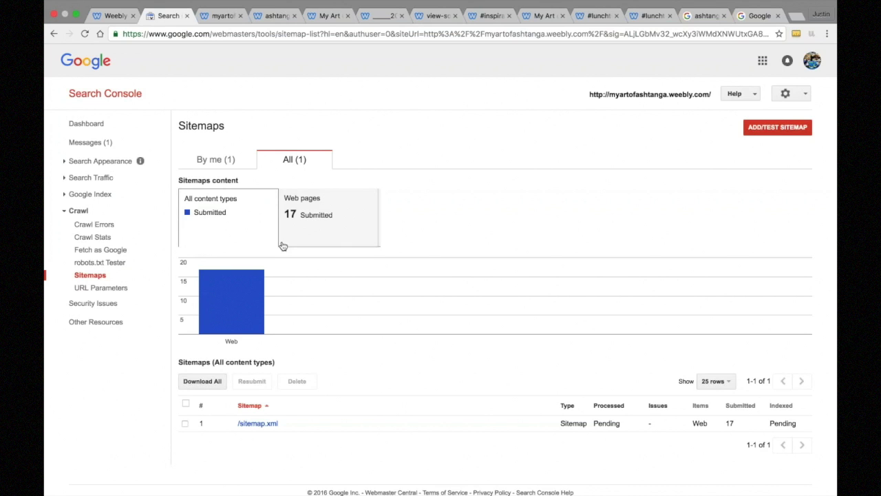
Show the Web pages breakdown of the submitted sitemap's 17 pages.
{"action": "left_click", "coordinate": [326, 231]}
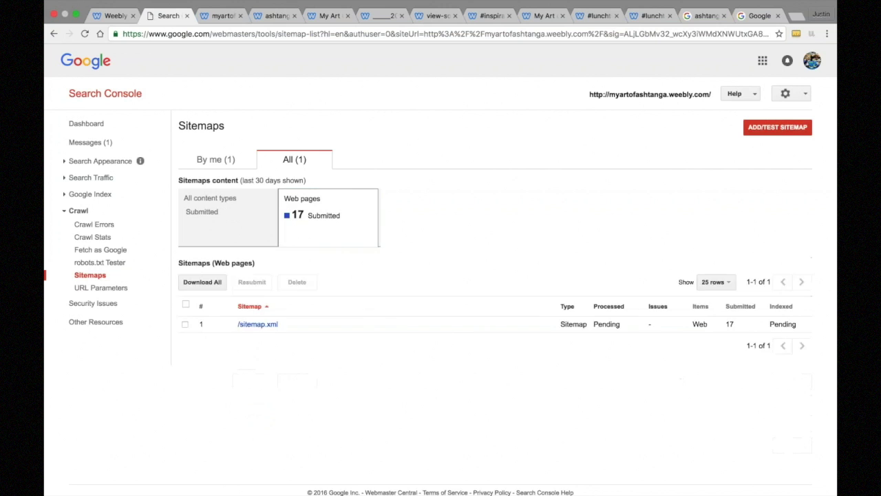
{"action": "left_click", "coordinate": [251, 222]}
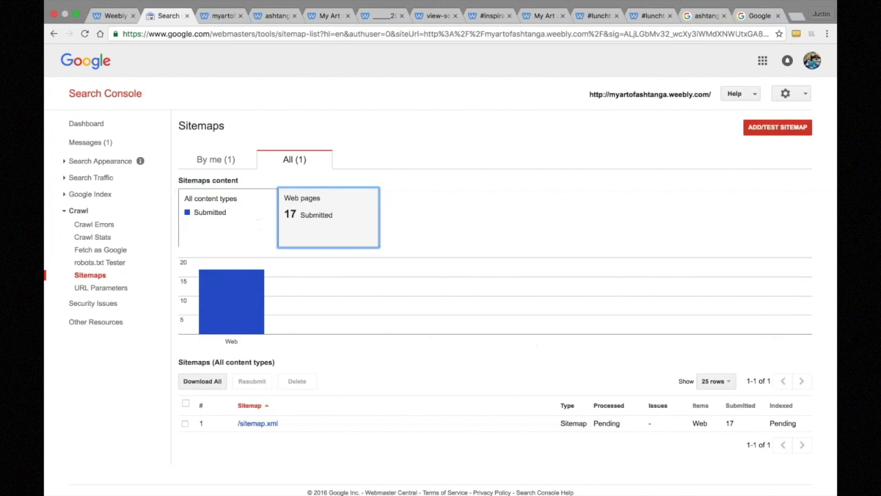
{"action": "left_click", "coordinate": [328, 217]}
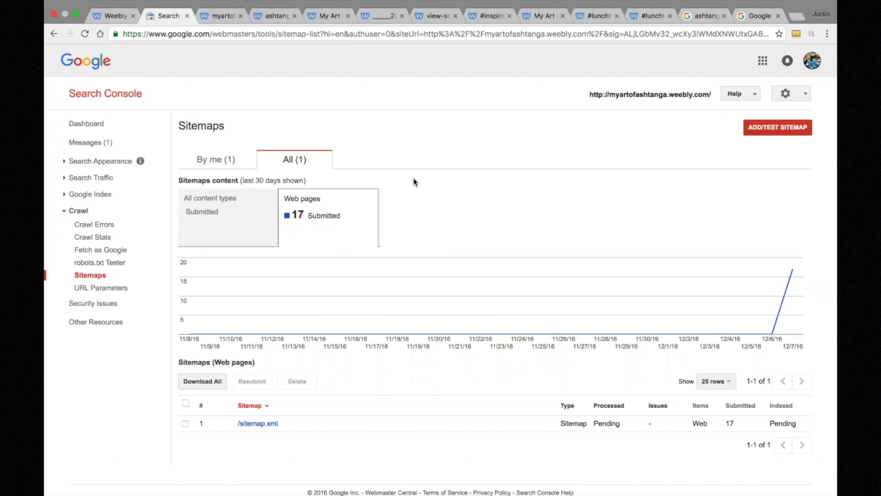
Look through the entries of the live sitemap.xml file.
{"action": "left_click", "coordinate": [222, 16]}
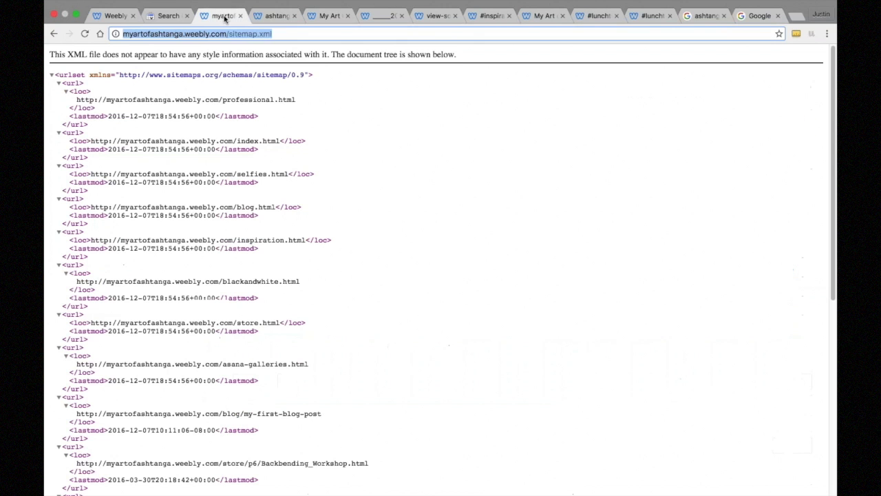
{"action": "left_click", "coordinate": [305, 103]}
{"action": "scroll", "coordinate": [331, 213], "scroll_direction": "down", "scroll_amount": 2}
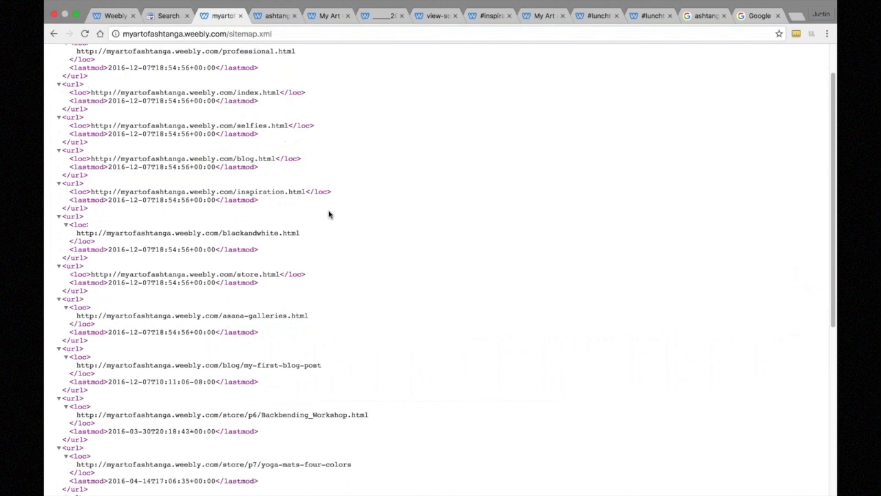
{"action": "scroll", "coordinate": [328, 213], "scroll_direction": "up", "scroll_amount": 2}
{"action": "left_click", "coordinate": [169, 16]}
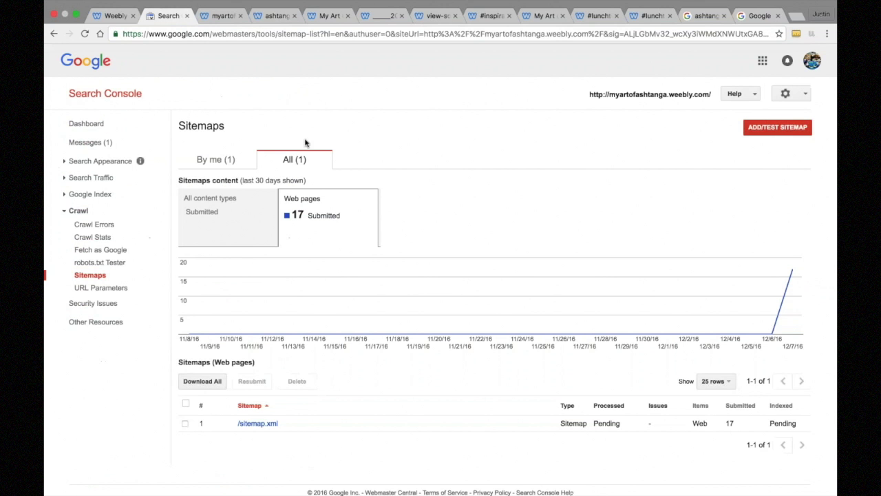
{"action": "left_click", "coordinate": [222, 15]}
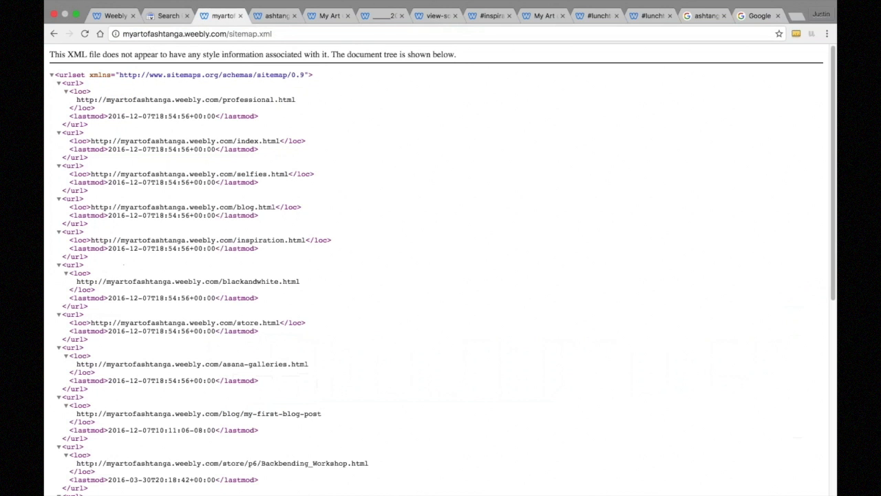
Highlight the lastmod timestamps for selfies.html (18:54:56) and professional.html, then go back to Weebly.
{"action": "left_click_drag", "start_coordinate": [216, 182], "coordinate": [108, 182]}
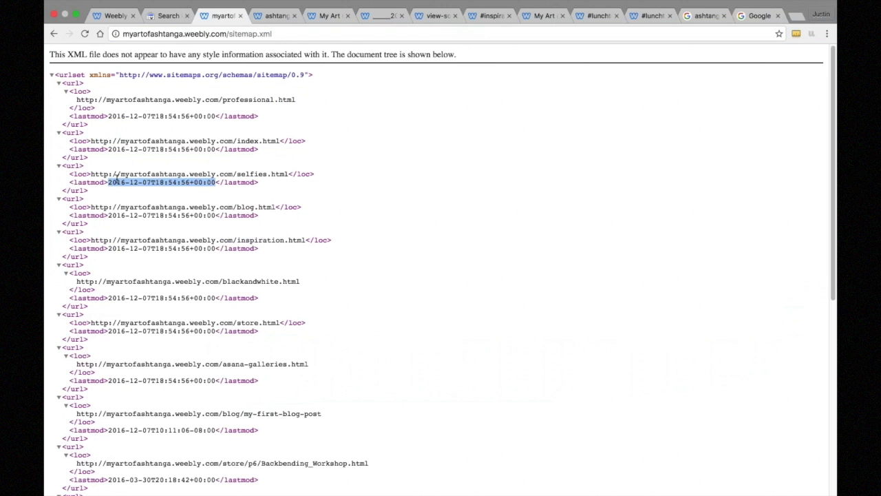
{"action": "left_click", "coordinate": [123, 182]}
{"action": "left_click_drag", "start_coordinate": [155, 181], "coordinate": [214, 181]}
{"action": "left_click", "coordinate": [214, 181]}
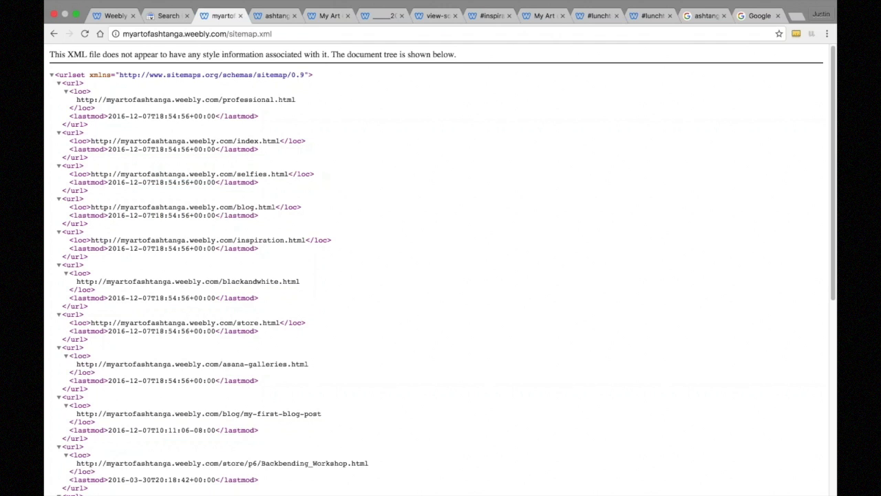
{"action": "left_click_drag", "start_coordinate": [108, 116], "coordinate": [218, 115]}
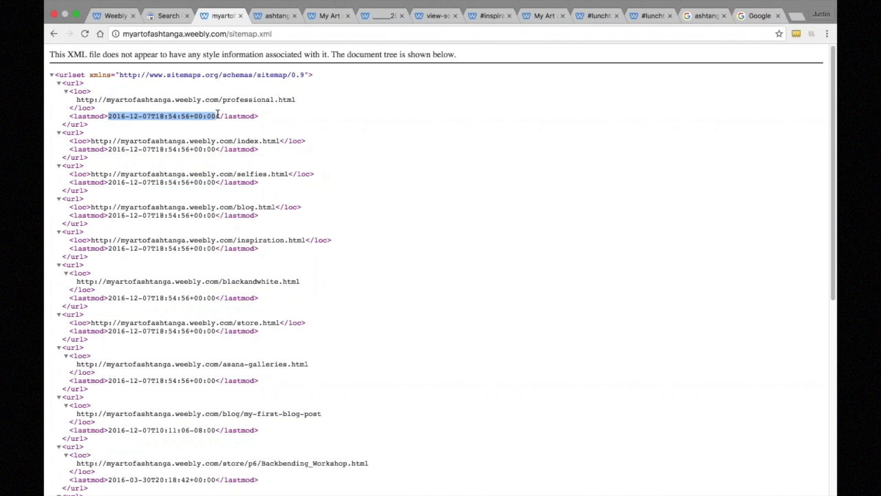
{"action": "left_click", "coordinate": [217, 115]}
{"action": "left_click", "coordinate": [114, 15]}
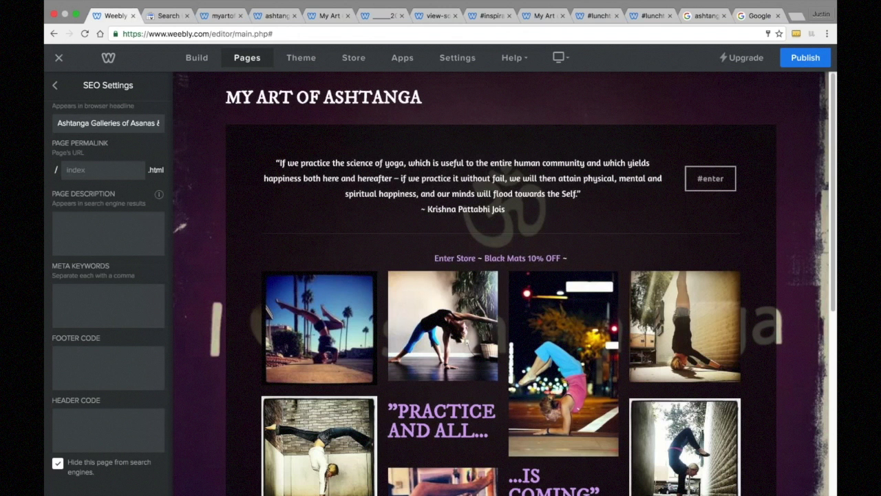
Republish the site and bring the sitemap.xml page back up.
{"action": "left_click", "coordinate": [807, 59]}
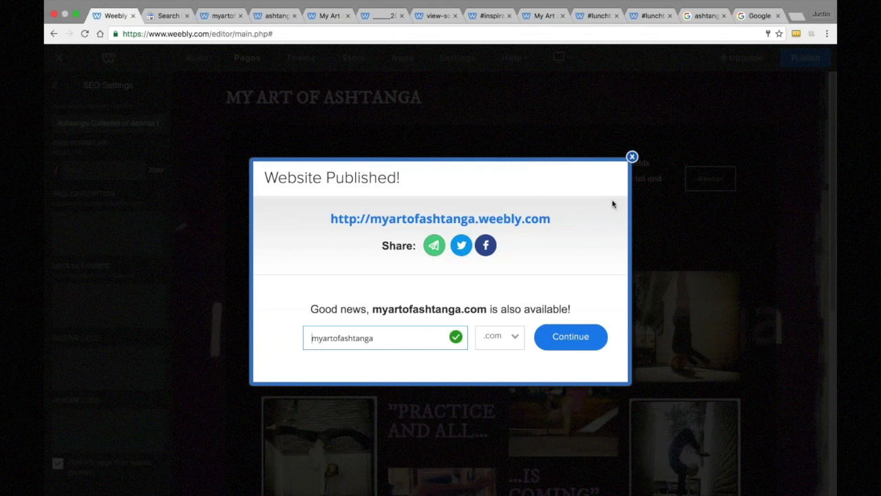
{"action": "left_click", "coordinate": [174, 18]}
{"action": "left_click", "coordinate": [221, 15]}
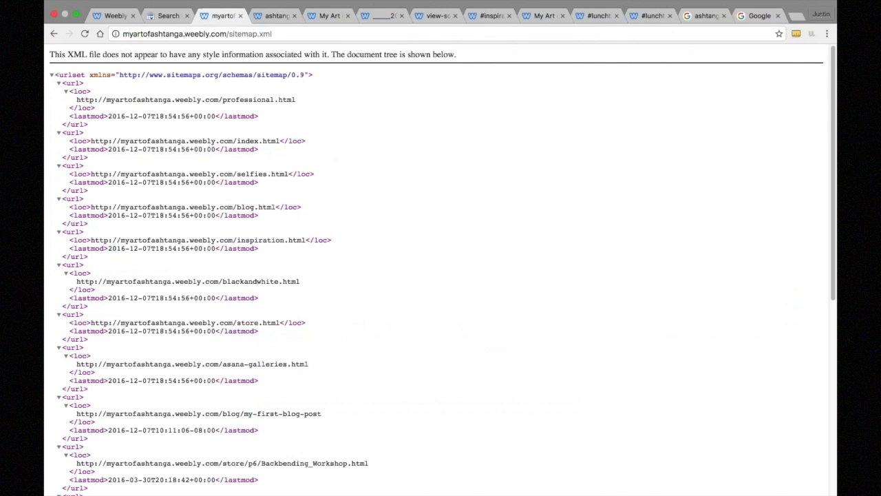
Reload sitemap.xml to pick up the latest publish.
{"action": "left_click_drag", "start_coordinate": [168, 116], "coordinate": [192, 116]}
{"action": "left_click", "coordinate": [282, 33]}
{"action": "key", "text": "Return"}
Check the refreshed lastmod times, now 18:57:47, including the selfies.html entry.
{"action": "left_click_drag", "start_coordinate": [168, 116], "coordinate": [191, 116]}
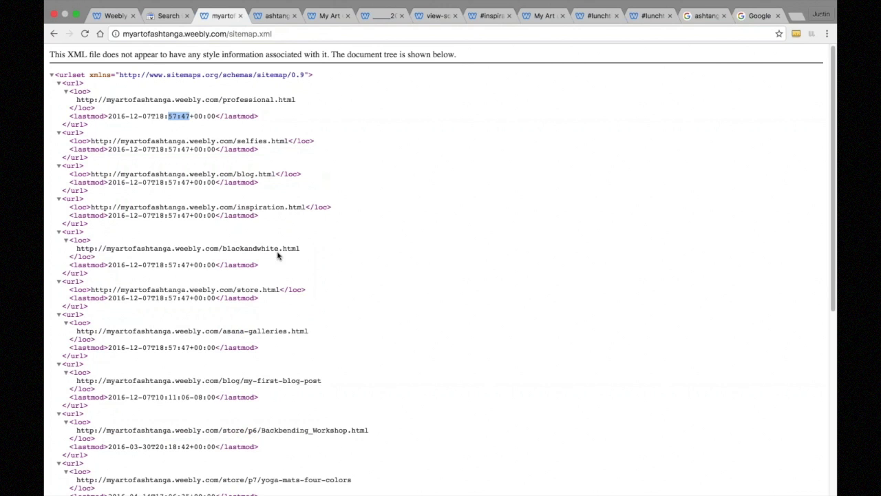
{"action": "left_click_drag", "start_coordinate": [172, 141], "coordinate": [172, 149]}
{"action": "scroll", "coordinate": [220, 234], "scroll_direction": "down", "scroll_amount": 5}
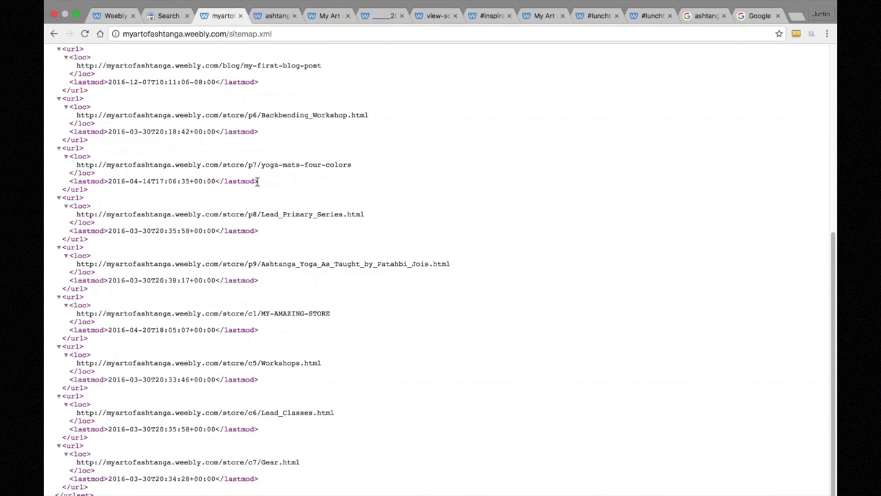
{"action": "scroll", "coordinate": [258, 182], "scroll_direction": "up", "scroll_amount": 5}
{"action": "left_click", "coordinate": [243, 160]}
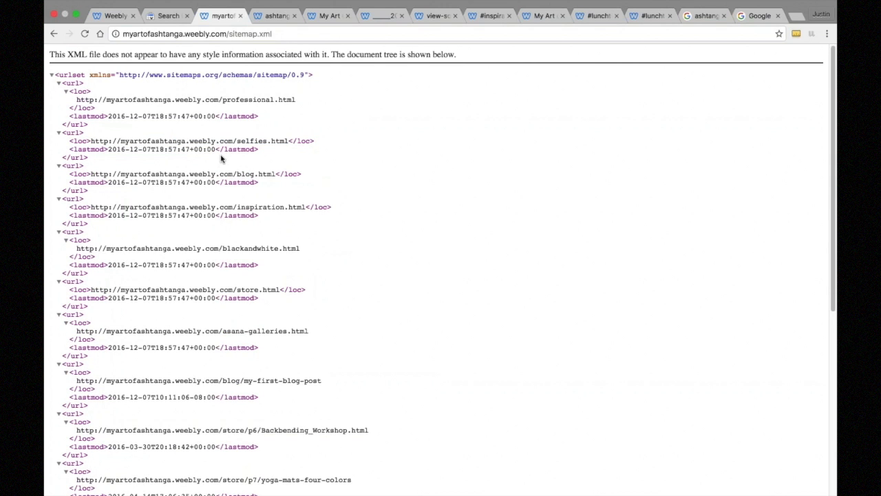
{"action": "left_click_drag", "start_coordinate": [215, 149], "coordinate": [108, 148]}
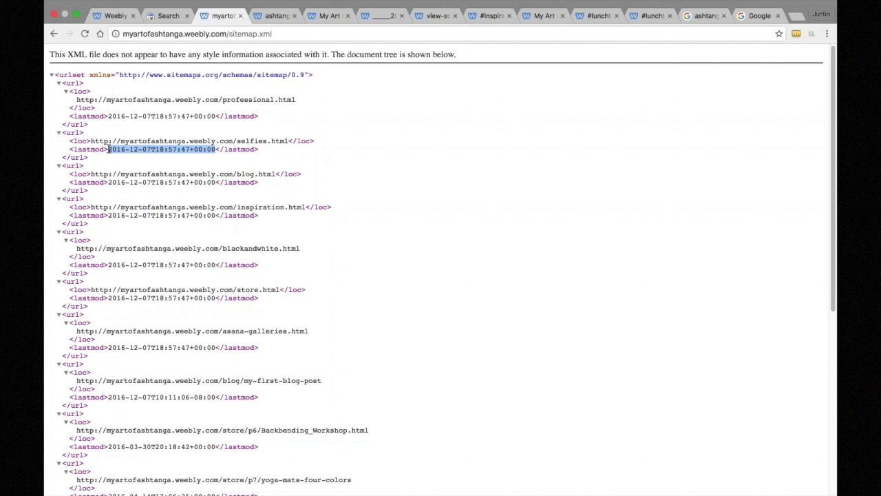
{"action": "left_click", "coordinate": [704, 15]}
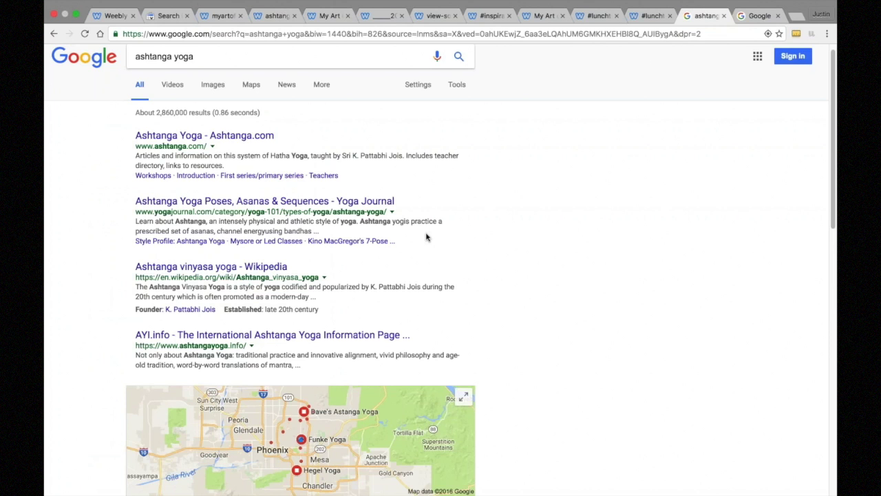
Glance at the Search Console sitemaps page, then return to the Weebly editor.
{"action": "left_click", "coordinate": [169, 15]}
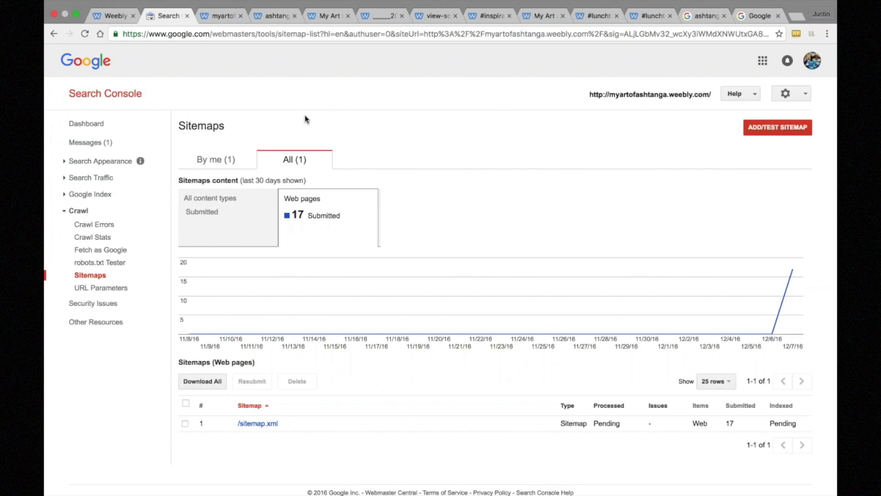
{"action": "left_click", "coordinate": [117, 15]}
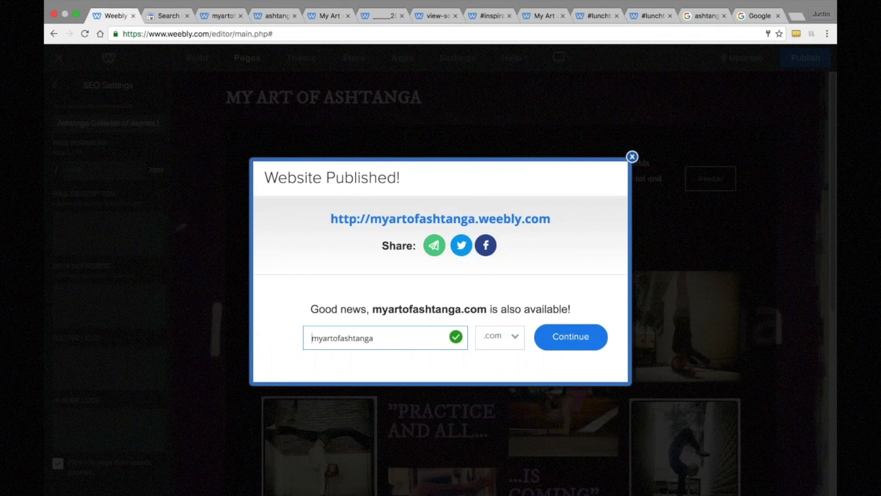
Close the Website Published message and check the empty 301 Redirects section in SEO settings.
{"action": "left_click", "coordinate": [633, 157]}
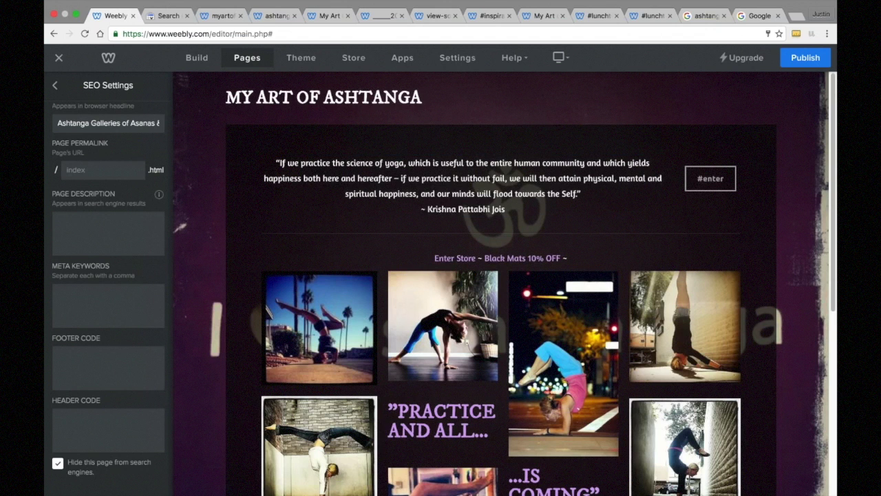
{"action": "left_click", "coordinate": [463, 61]}
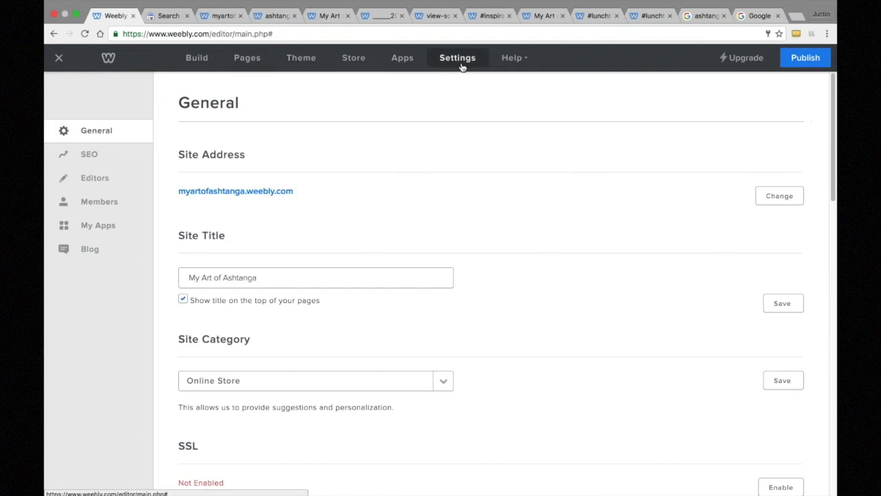
{"action": "left_click", "coordinate": [105, 157]}
{"action": "scroll", "coordinate": [479, 366], "scroll_direction": "down", "scroll_amount": 5}
{"action": "scroll", "coordinate": [483, 366], "scroll_direction": "down", "scroll_amount": 1}
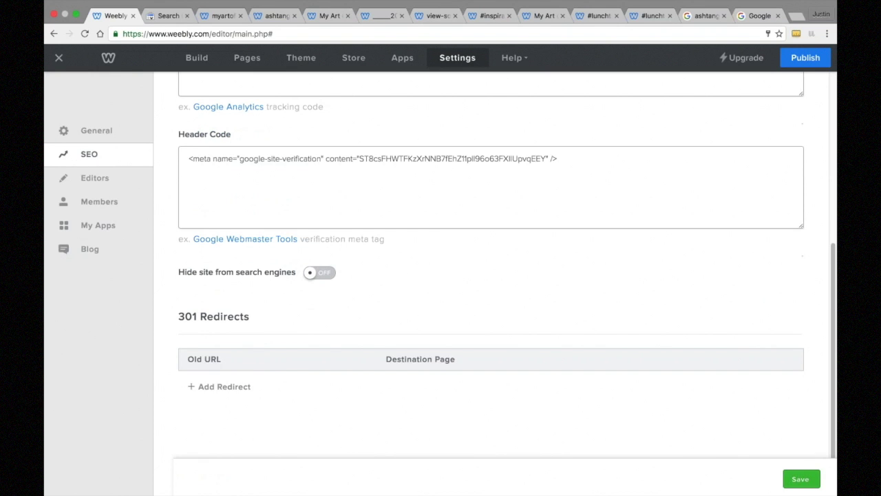
{"action": "left_click_drag", "start_coordinate": [177, 307], "coordinate": [340, 399]}
{"action": "left_click", "coordinate": [363, 414]}
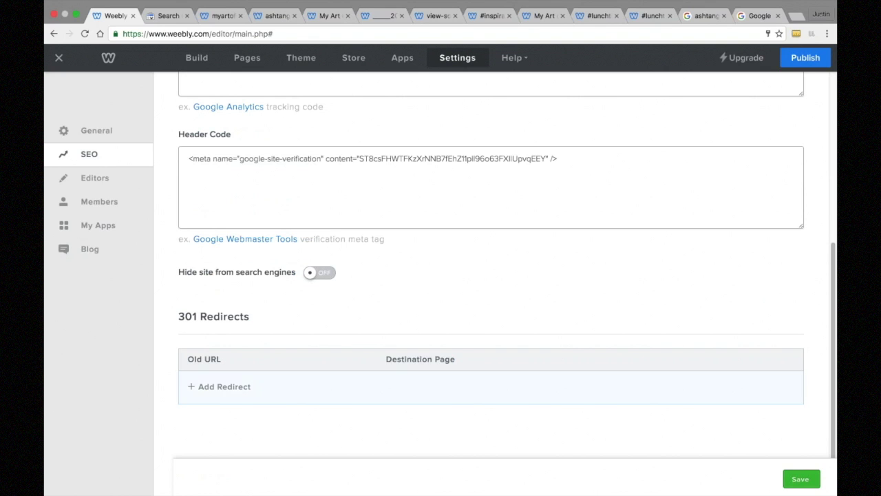
{"action": "left_click", "coordinate": [332, 179]}
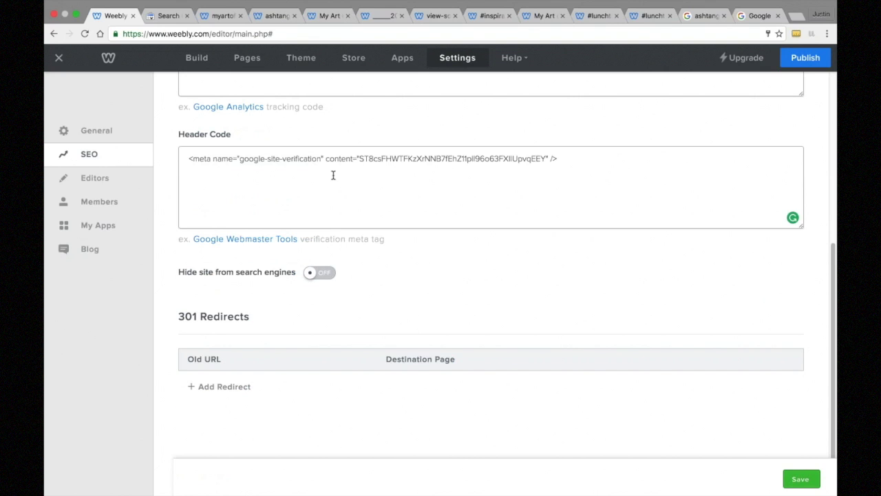
Go to the live site's home page and enter the asana galleries page.
{"action": "left_click", "coordinate": [220, 17]}
{"action": "left_click", "coordinate": [275, 16]}
{"action": "left_click", "coordinate": [278, 33]}
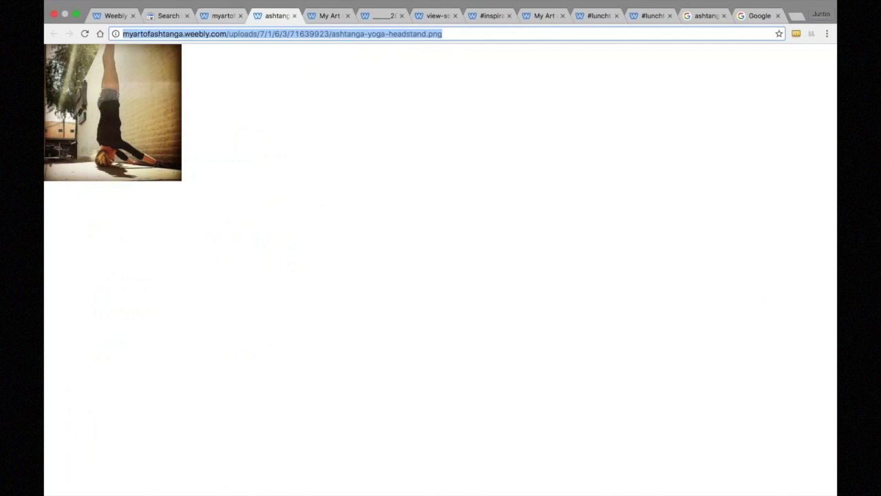
{"action": "left_click", "coordinate": [326, 16]}
{"action": "scroll", "coordinate": [524, 167], "scroll_direction": "up", "scroll_amount": 3}
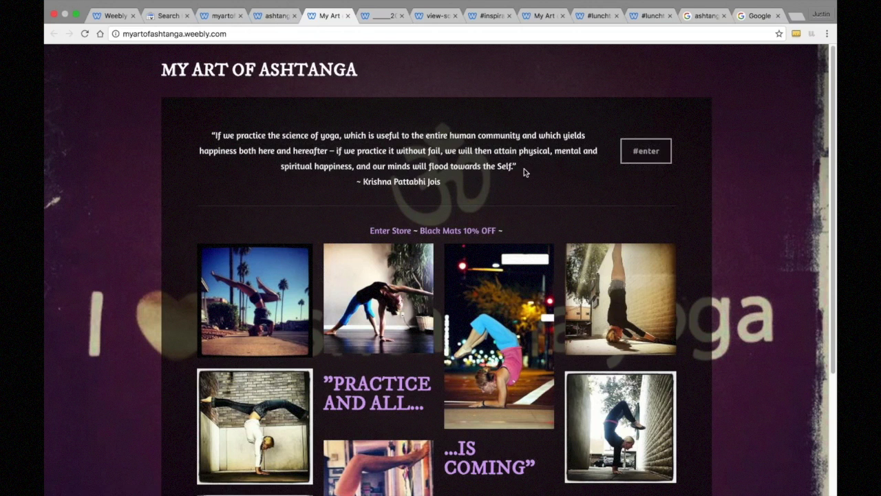
{"action": "left_click", "coordinate": [644, 150]}
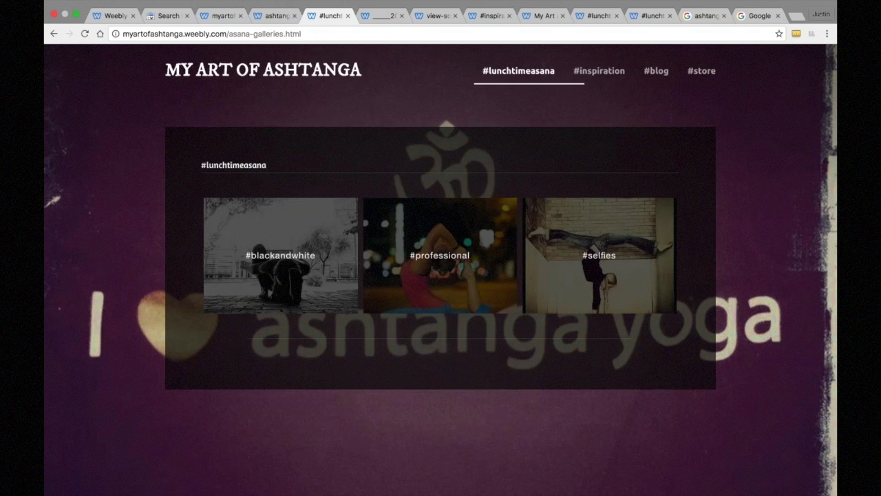
Browse the #blackandwhite and #lunchtimeasana gallery pages on the live site.
{"action": "left_click", "coordinate": [303, 34]}
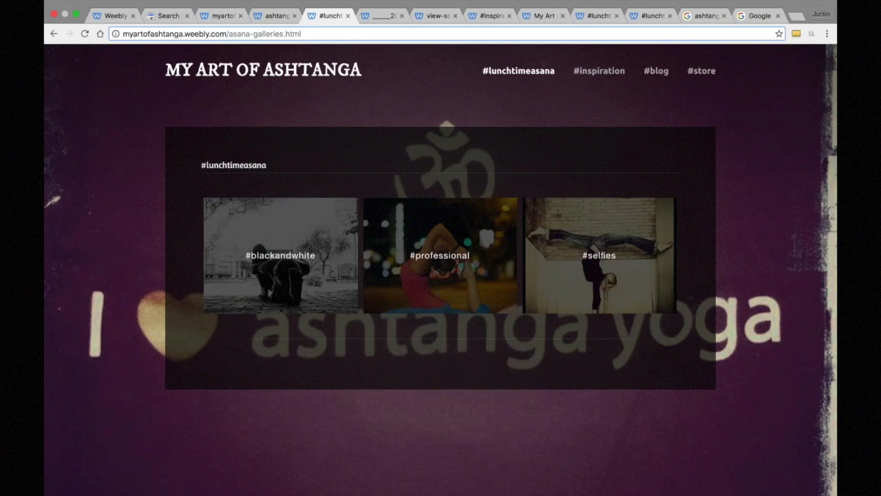
{"action": "mouse_move", "coordinate": [518, 71]}
{"action": "left_click", "coordinate": [512, 94]}
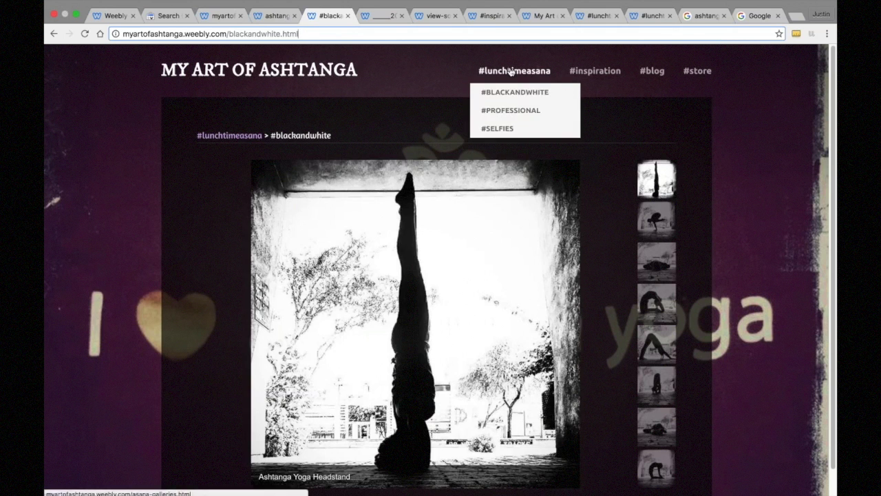
{"action": "left_click", "coordinate": [510, 72]}
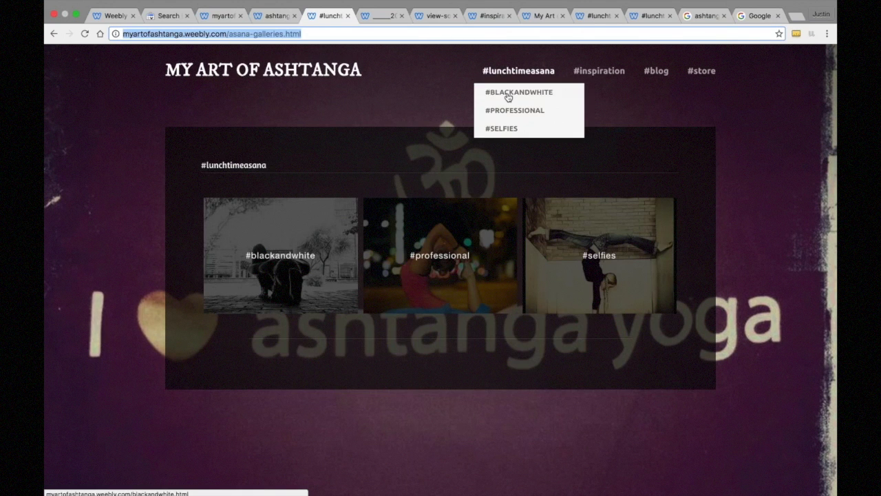
Load the old address asana-galleries/lunchtimeasan.html and see it return a 404 error.
{"action": "left_click", "coordinate": [283, 33]}
{"action": "left_click_drag", "start_coordinate": [283, 33], "coordinate": [354, 33]}
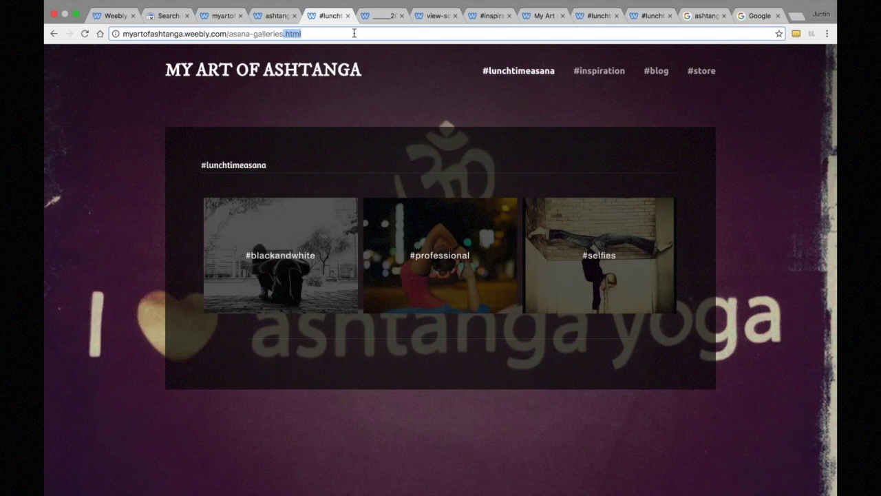
{"action": "type", "text": "/"}
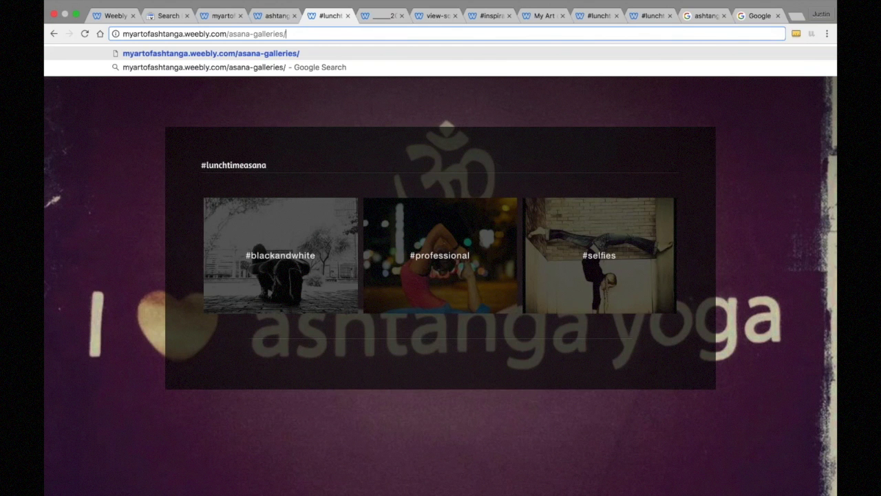
{"action": "type", "text": "lunch"}
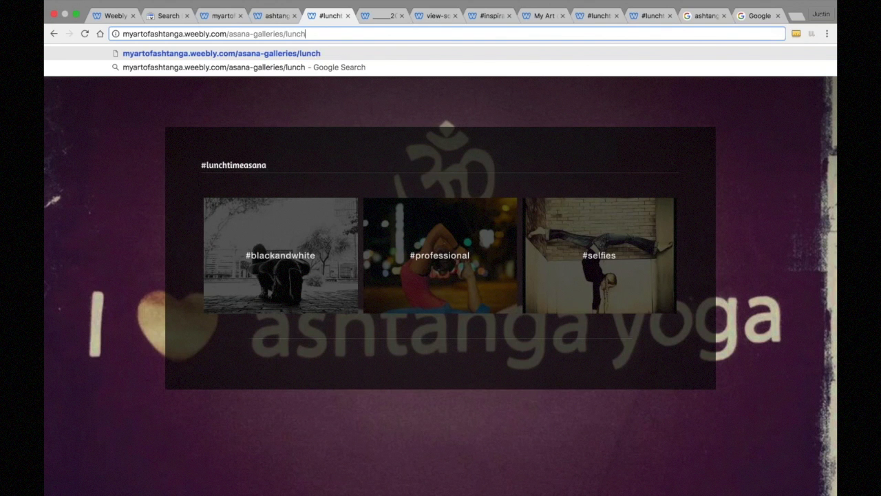
{"action": "type", "text": "timeasan.html"}
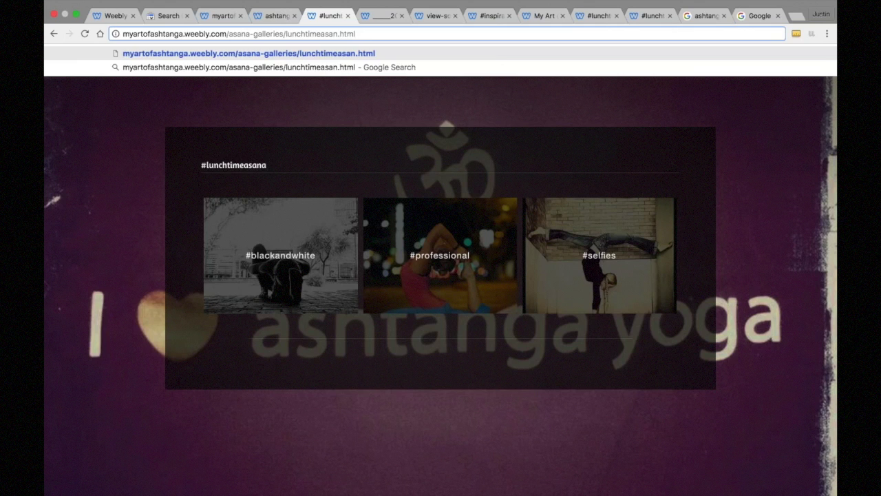
{"action": "key", "text": "Return"}
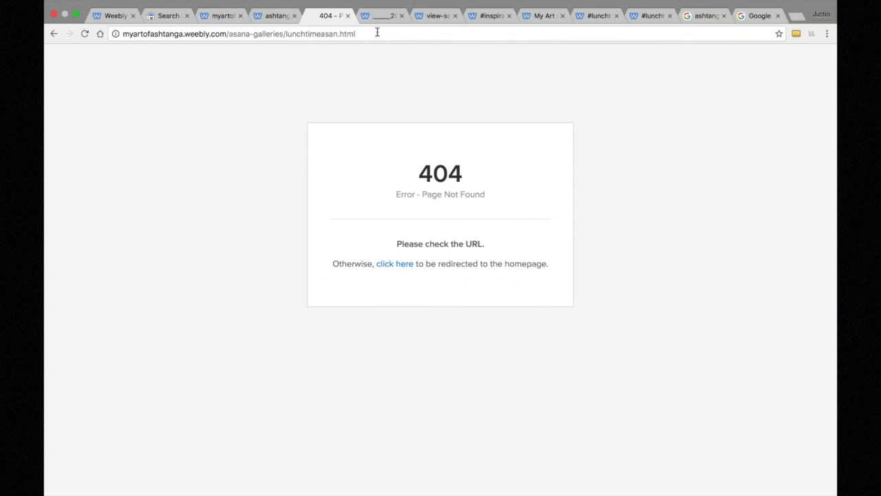
Copy the path after the domain, then go back to the galleries page.
{"action": "left_click_drag", "start_coordinate": [379, 33], "coordinate": [230, 33]}
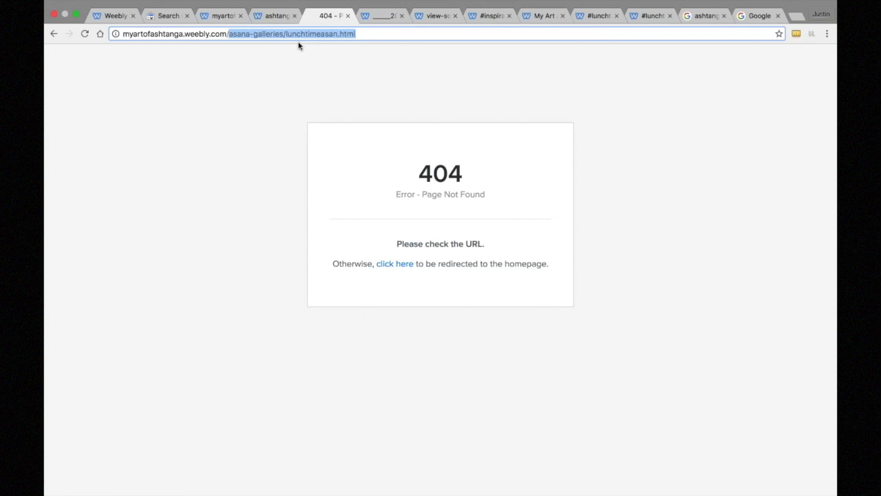
{"action": "left_click_drag", "start_coordinate": [392, 32], "coordinate": [117, 33]}
{"action": "left_click_drag", "start_coordinate": [296, 32], "coordinate": [124, 36]}
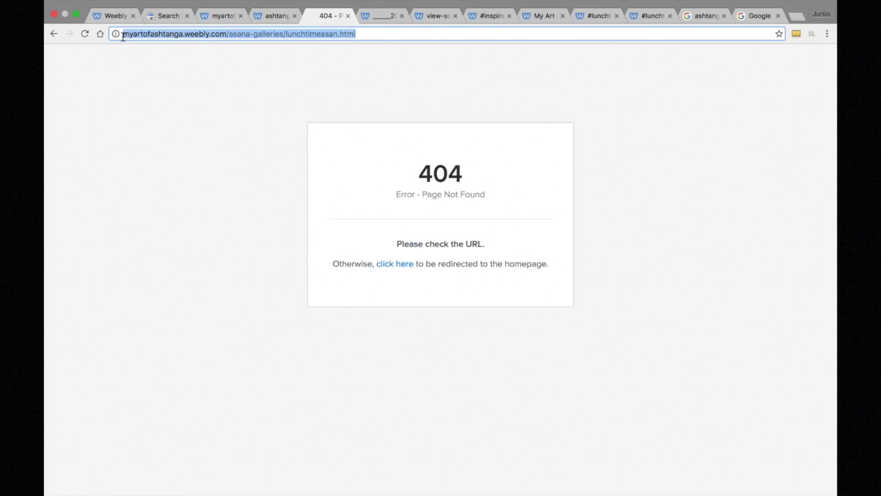
{"action": "left_click", "coordinate": [380, 35]}
{"action": "left_click_drag", "start_coordinate": [381, 31], "coordinate": [227, 32]}
{"action": "key", "text": "super+a"}
{"action": "left_click", "coordinate": [380, 33]}
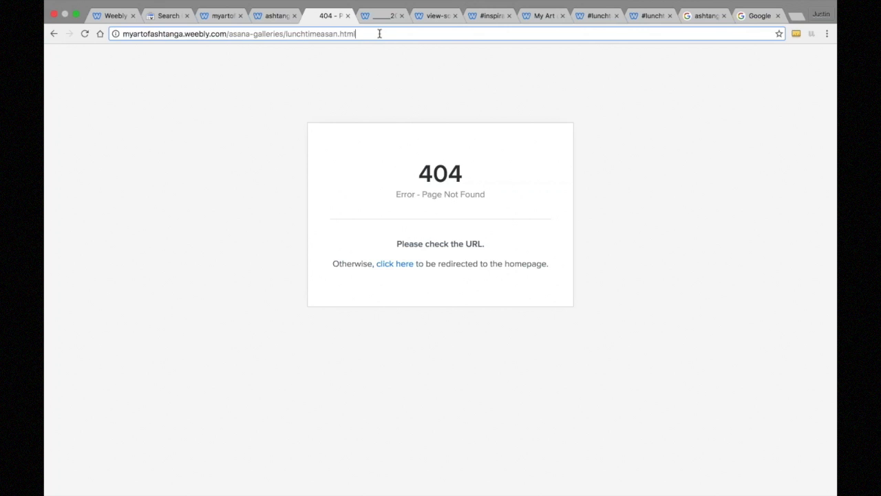
{"action": "left_click_drag", "start_coordinate": [377, 34], "coordinate": [227, 33]}
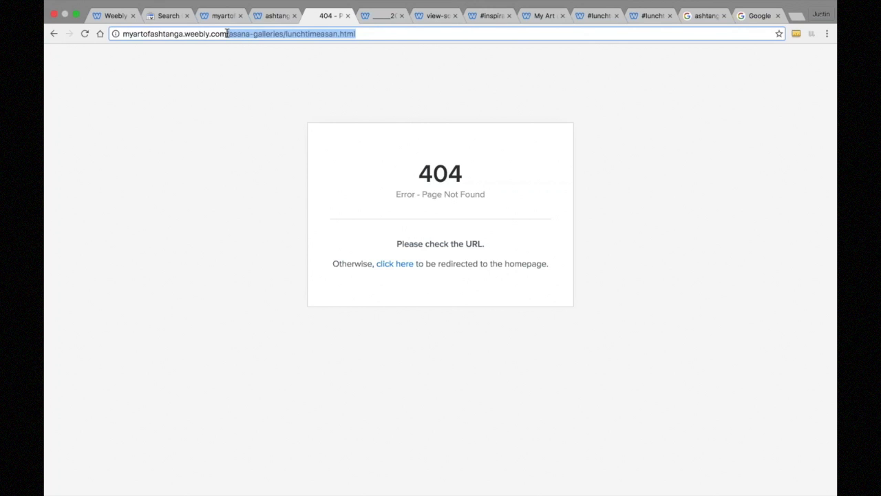
{"action": "left_click", "coordinate": [362, 31]}
{"action": "left_click_drag", "start_coordinate": [198, 33], "coordinate": [227, 35]}
{"action": "key", "text": "super+c"}
{"action": "left_click", "coordinate": [369, 32]}
{"action": "left_click", "coordinate": [54, 33]}
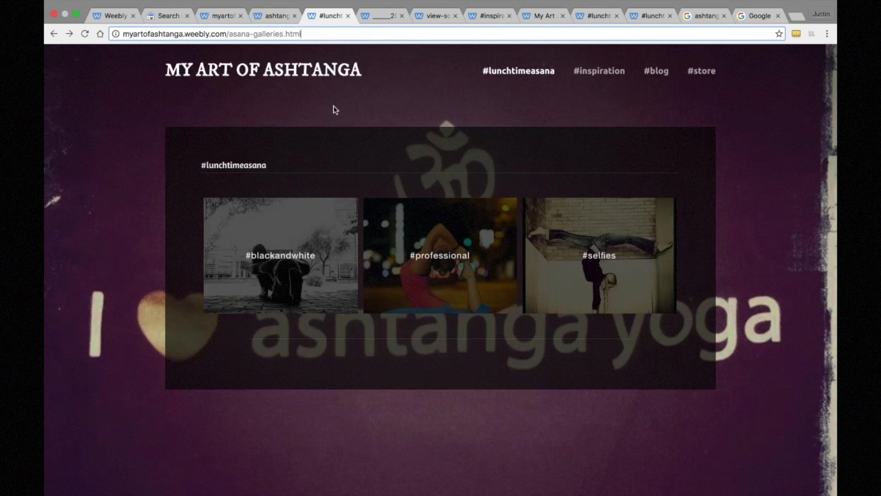
Add a new 301 redirect with old URL /asana-galleries/lunchtimeasana.html, correcting the pasted name.
{"action": "left_click", "coordinate": [112, 16]}
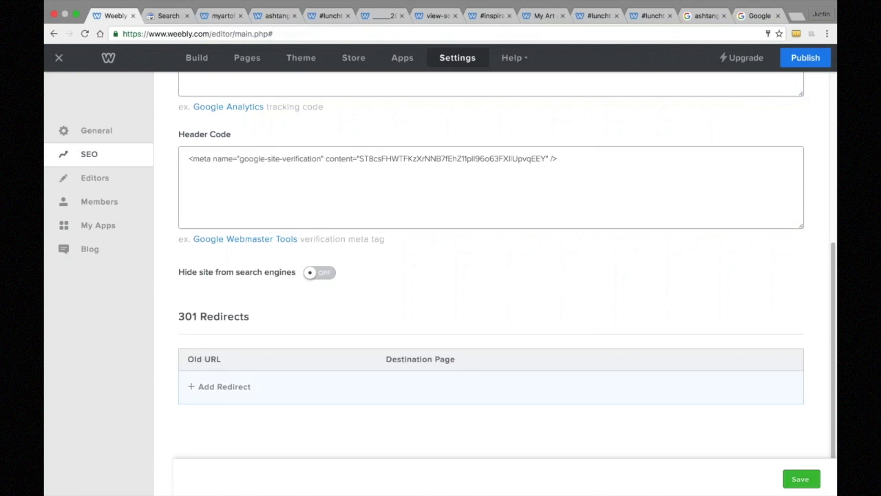
{"action": "left_click", "coordinate": [235, 390]}
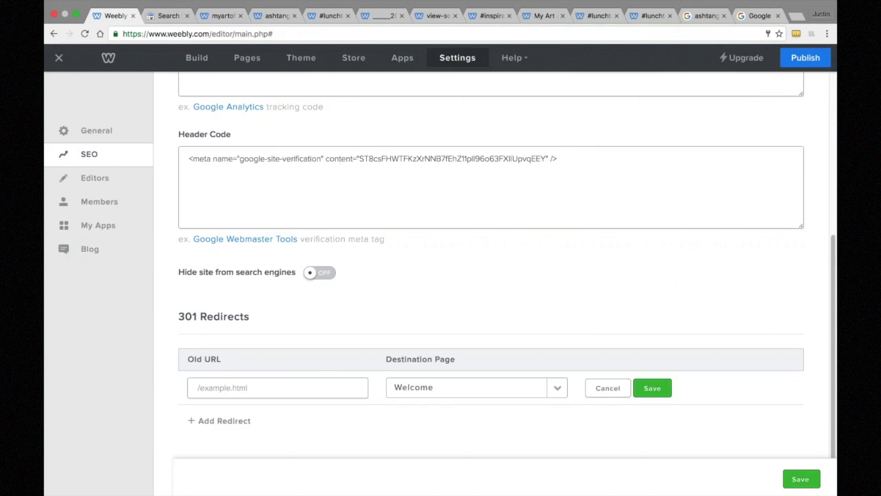
{"action": "right_click", "coordinate": [230, 353]}
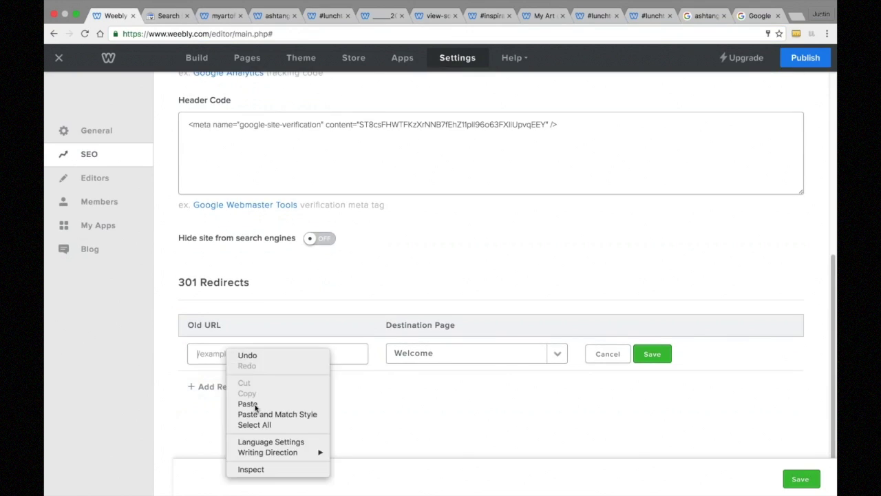
{"action": "left_click", "coordinate": [236, 403]}
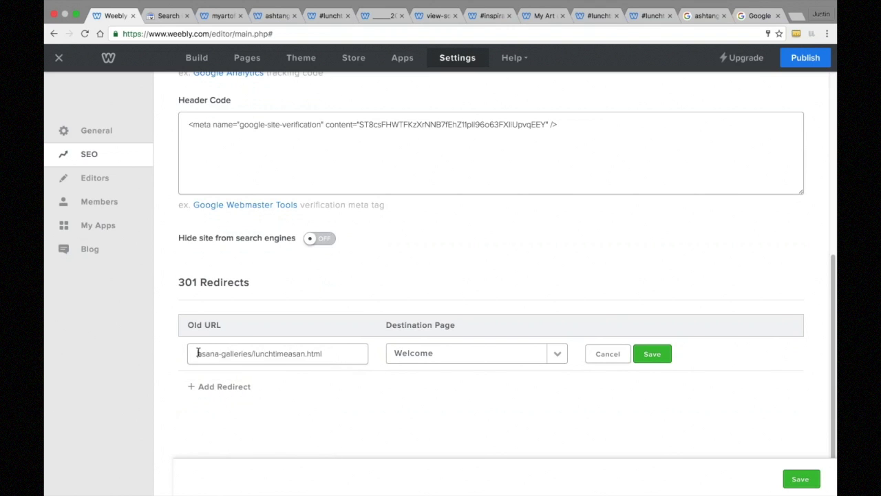
{"action": "type", "text": "/"}
{"action": "left_click_drag", "start_coordinate": [326, 354], "coordinate": [185, 355]}
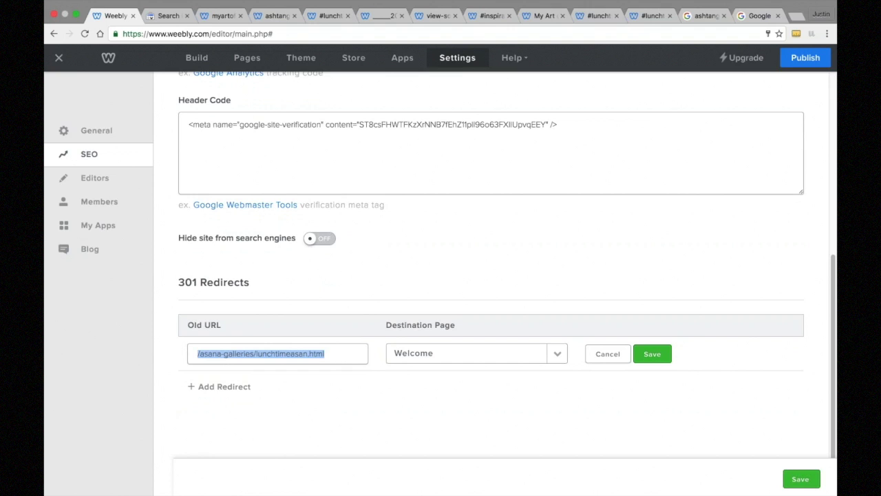
{"action": "left_click", "coordinate": [304, 353]}
{"action": "type", "text": "a"}
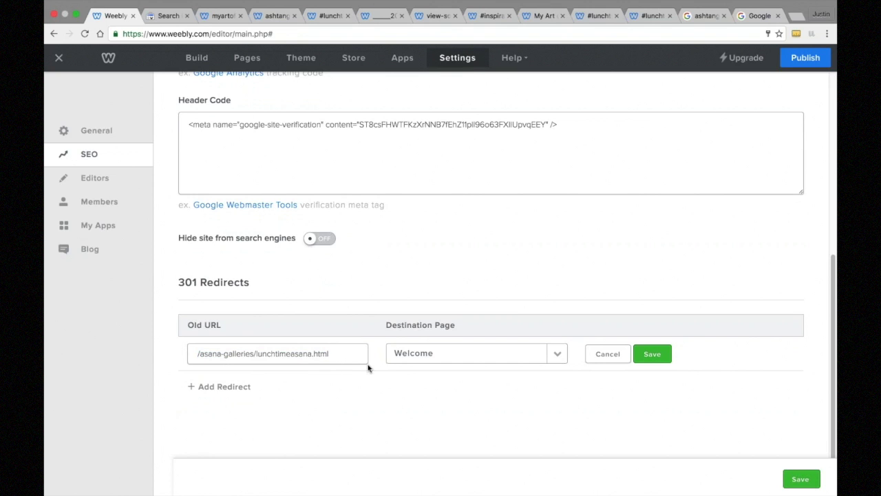
Set #lunchtimeasana as the redirect's destination page and save the SEO settings.
{"action": "left_click", "coordinate": [541, 360]}
{"action": "scroll", "coordinate": [527, 396], "scroll_direction": "down", "scroll_amount": 3}
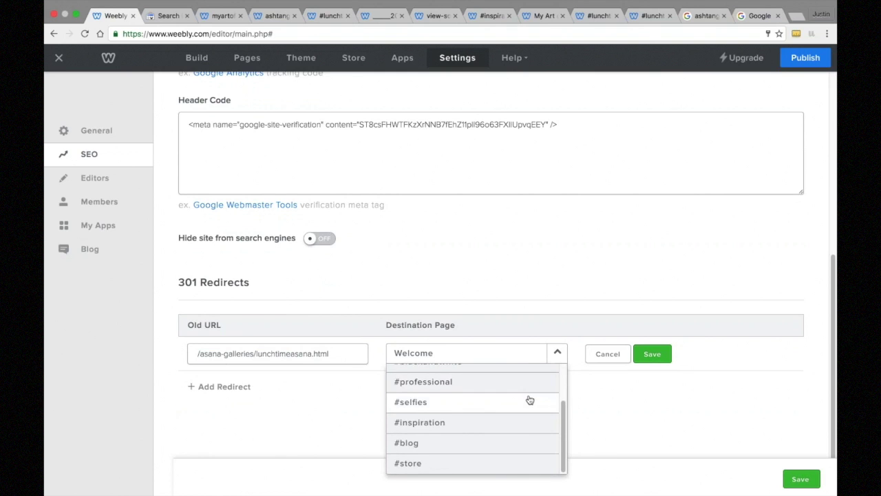
{"action": "scroll", "coordinate": [529, 400], "scroll_direction": "up", "scroll_amount": 5}
{"action": "scroll", "coordinate": [720, 392], "scroll_direction": "down", "scroll_amount": 5}
{"action": "scroll", "coordinate": [510, 402], "scroll_direction": "down", "scroll_amount": 3}
{"action": "scroll", "coordinate": [496, 410], "scroll_direction": "up", "scroll_amount": 2}
{"action": "left_click", "coordinate": [428, 380]}
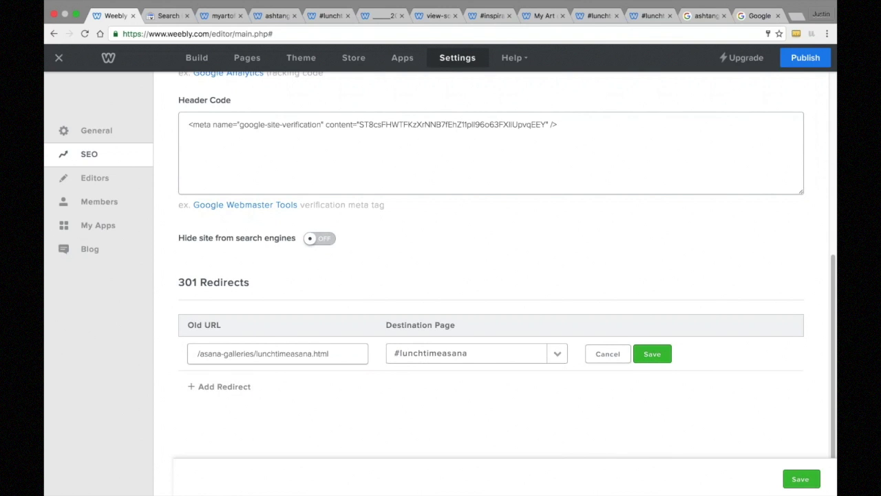
{"action": "left_click", "coordinate": [652, 353]}
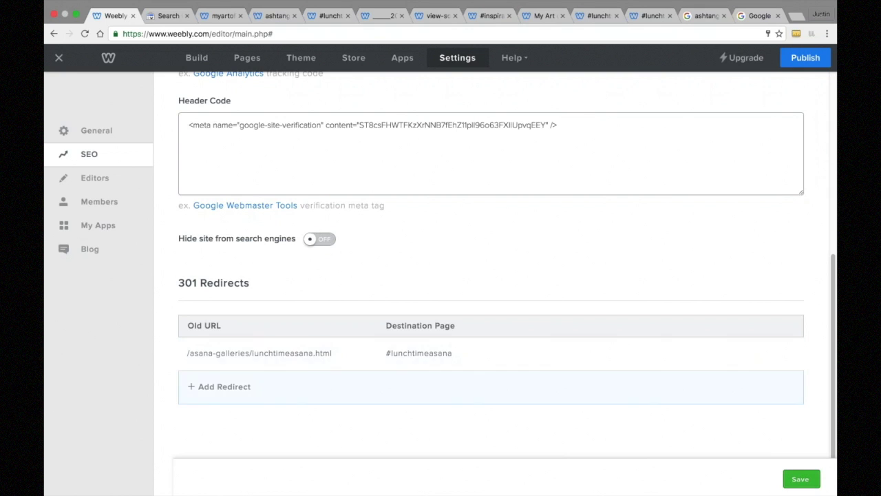
{"action": "left_click", "coordinate": [798, 478]}
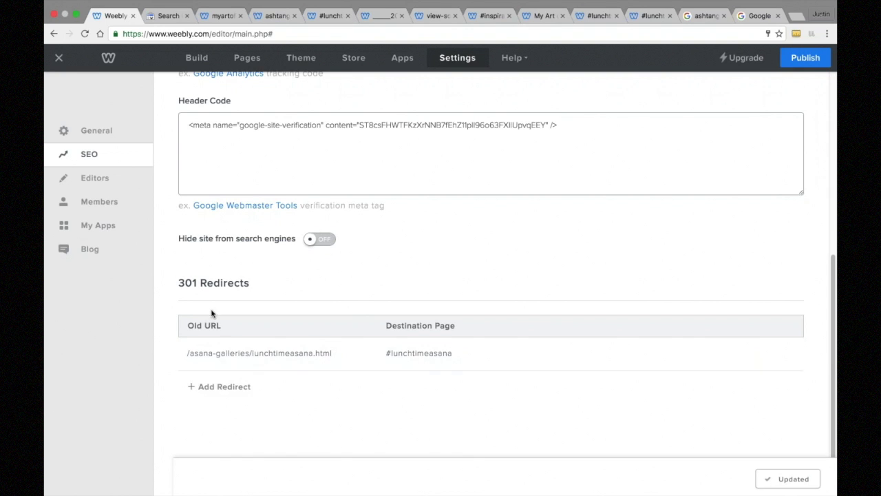
Re-save the redirect and SEO settings, then publish the site.
{"action": "left_click_drag", "start_coordinate": [334, 355], "coordinate": [190, 355]}
{"action": "left_click", "coordinate": [190, 356]}
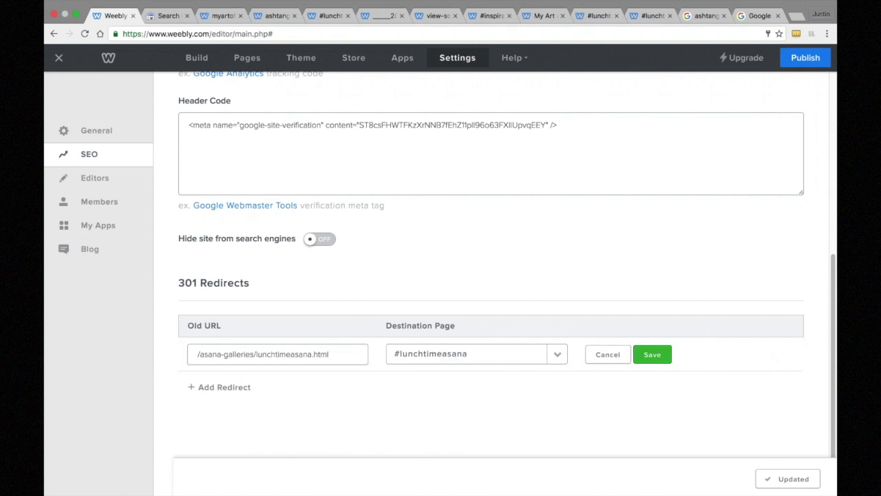
{"action": "key", "text": "ctrl+a"}
{"action": "left_click", "coordinate": [652, 354]}
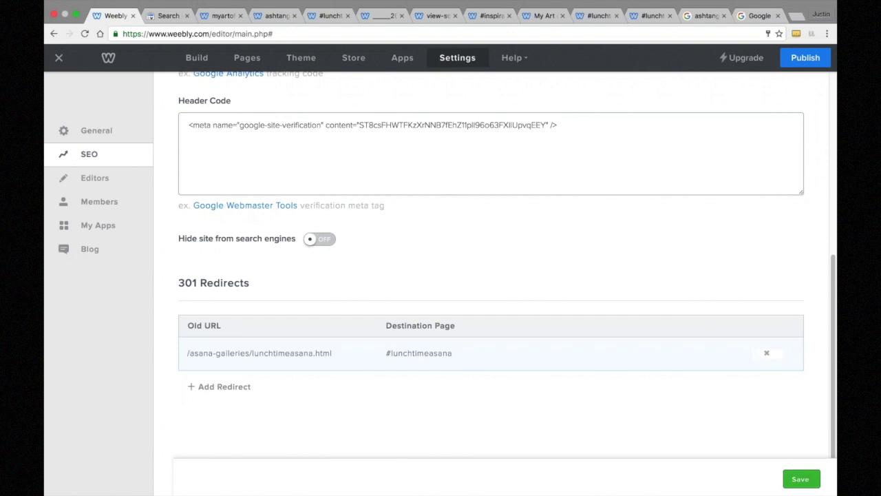
{"action": "left_click", "coordinate": [785, 476]}
{"action": "left_click", "coordinate": [806, 57]}
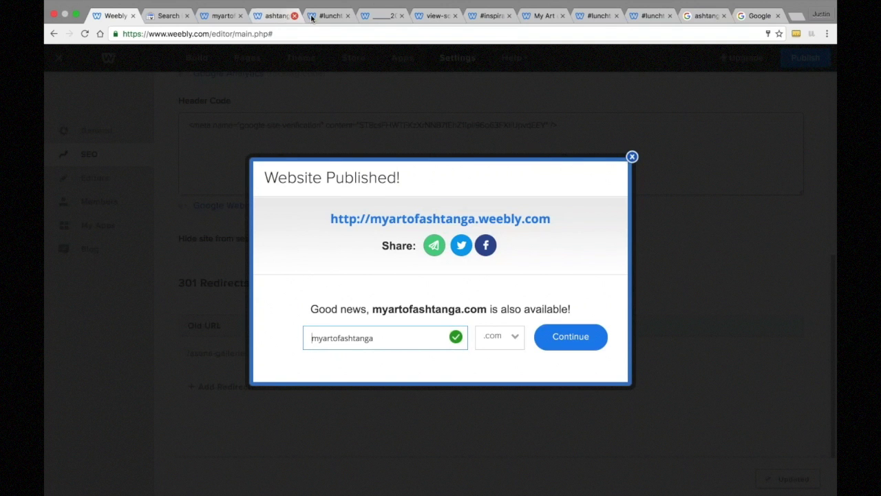
{"action": "left_click", "coordinate": [274, 20]}
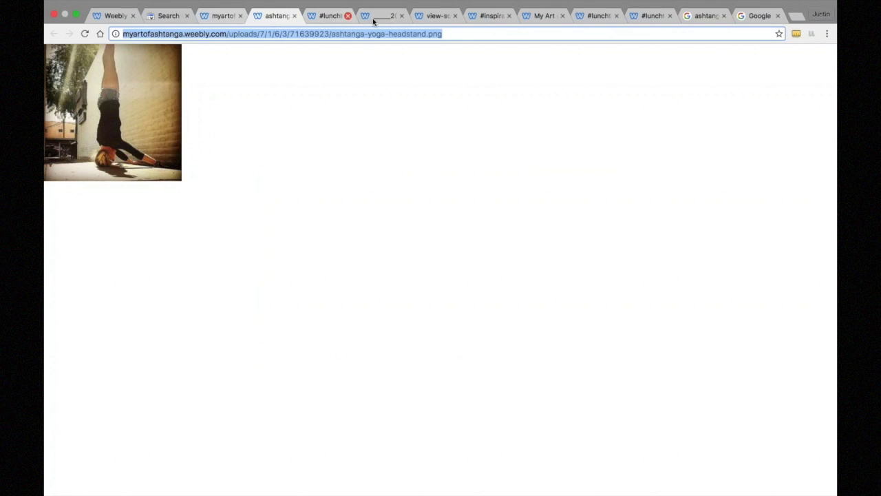
Load the old lunchtimeasana.html address on the live site to test the redirect.
{"action": "left_click", "coordinate": [324, 16]}
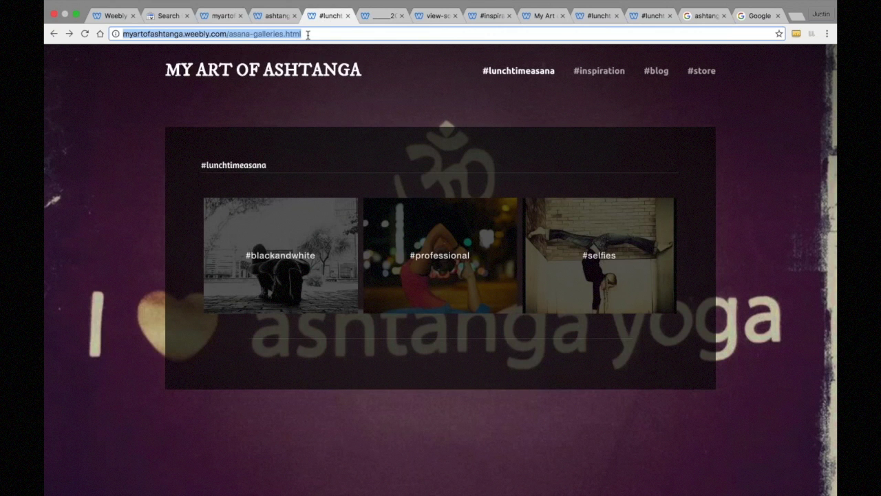
{"action": "left_click", "coordinate": [68, 34]}
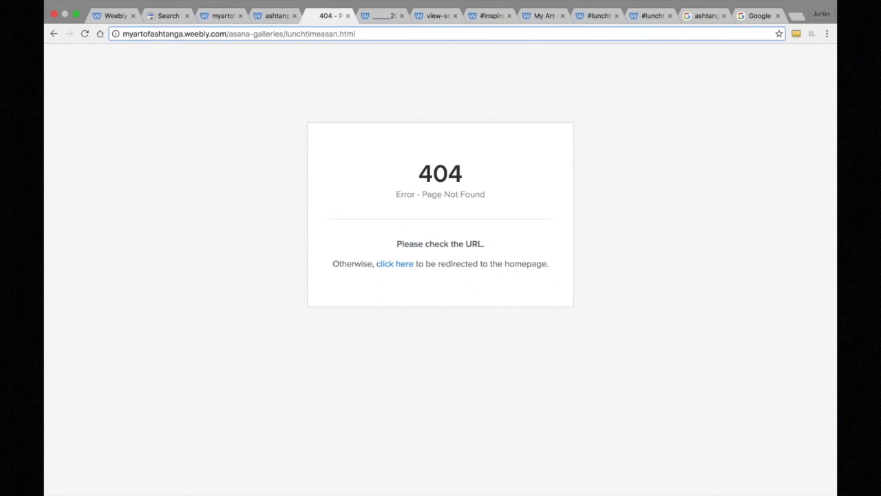
{"action": "left_click", "coordinate": [337, 34]}
{"action": "type", "text": "a"}
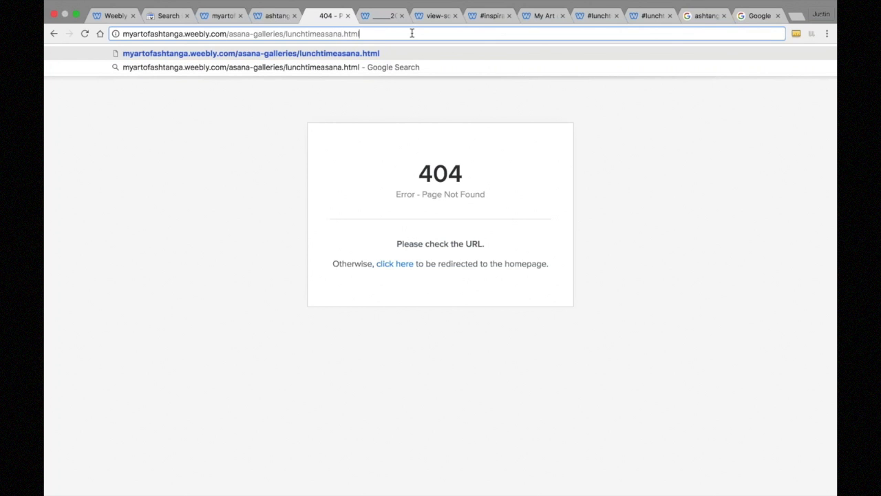
{"action": "key", "text": "Return"}
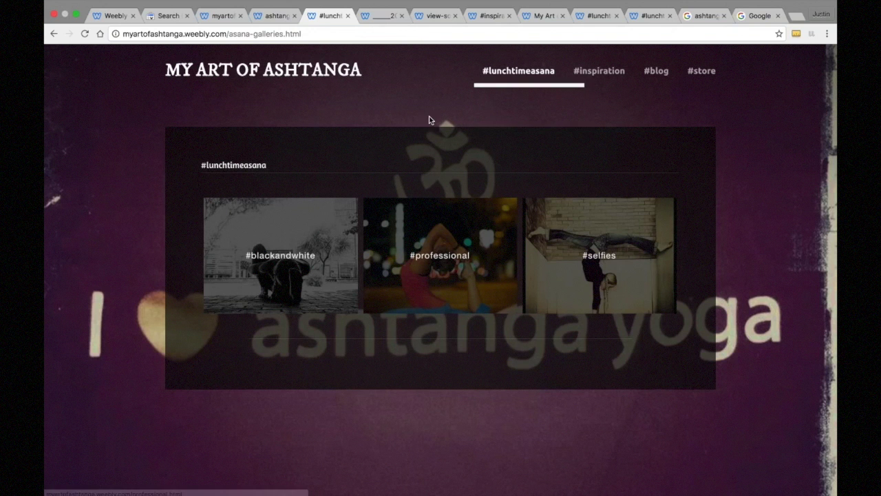
{"action": "mouse_move", "coordinate": [518, 72]}
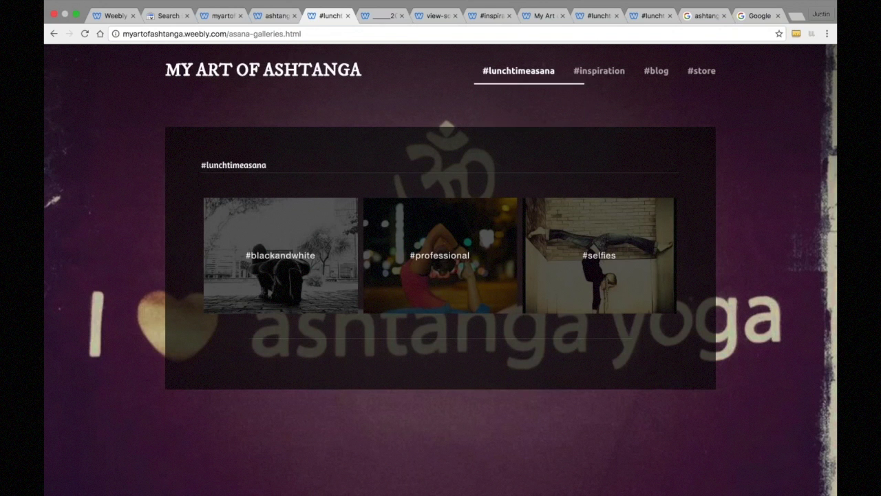
Return to the Weebly editor and dismiss the publish confirmation.
{"action": "left_click", "coordinate": [278, 16]}
{"action": "left_click", "coordinate": [116, 15]}
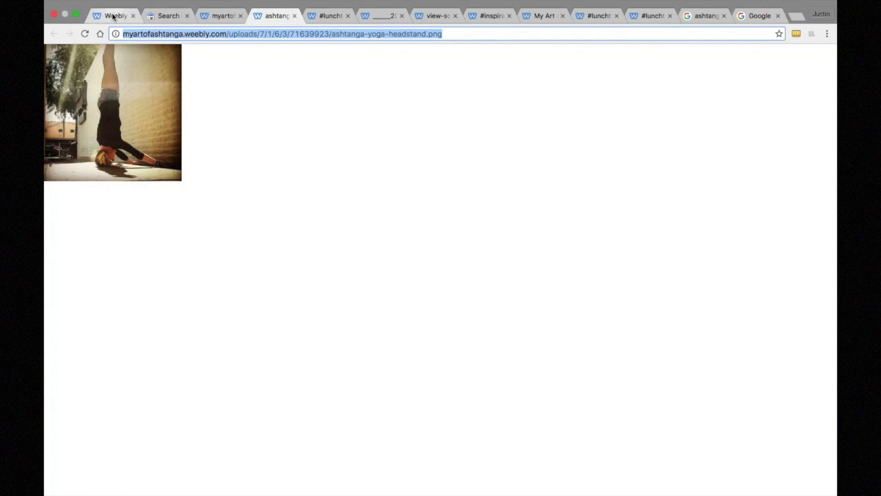
{"action": "key", "text": "Escape"}
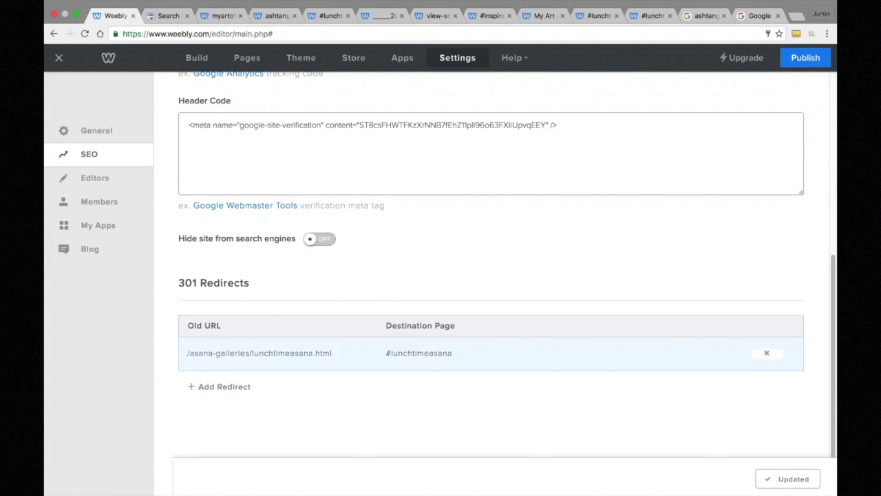
Change the redirect's old URL to /adsfasdfuou98u989879898/adsfasdfdf-adsf and save it.
{"action": "left_click", "coordinate": [268, 354]}
{"action": "left_click_drag", "start_coordinate": [329, 353], "coordinate": [201, 356]}
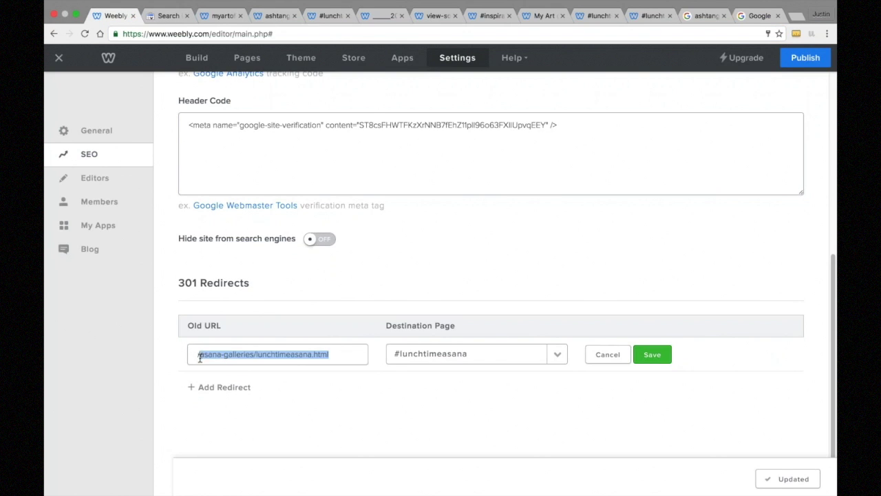
{"action": "type", "text": "adsfasdfuou98u989879898"}
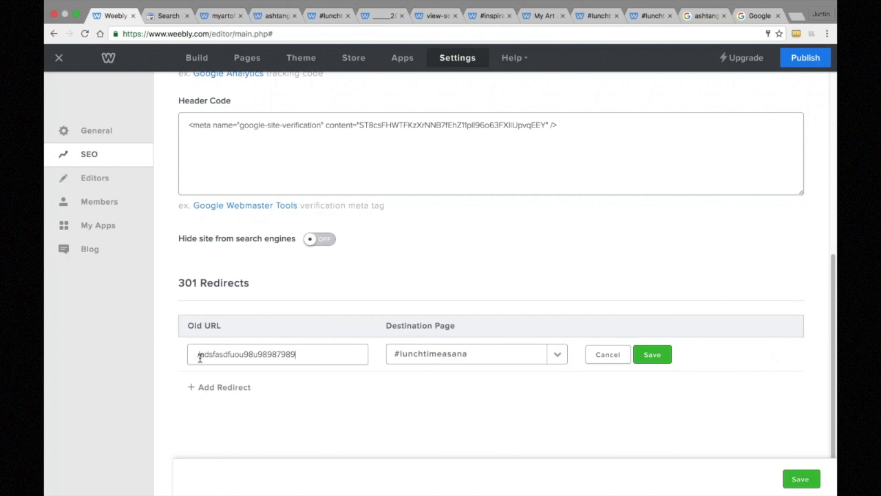
{"action": "type", "text": "/adsfasdfdf-adsf"}
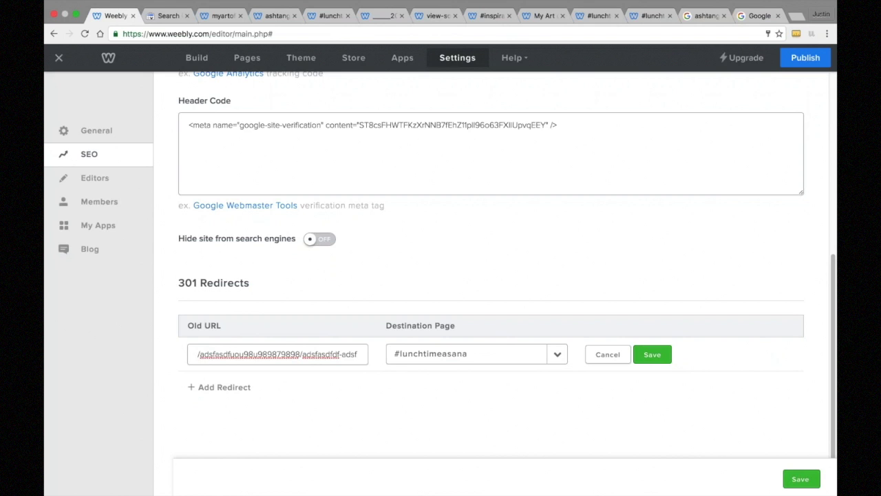
{"action": "left_click", "coordinate": [652, 355]}
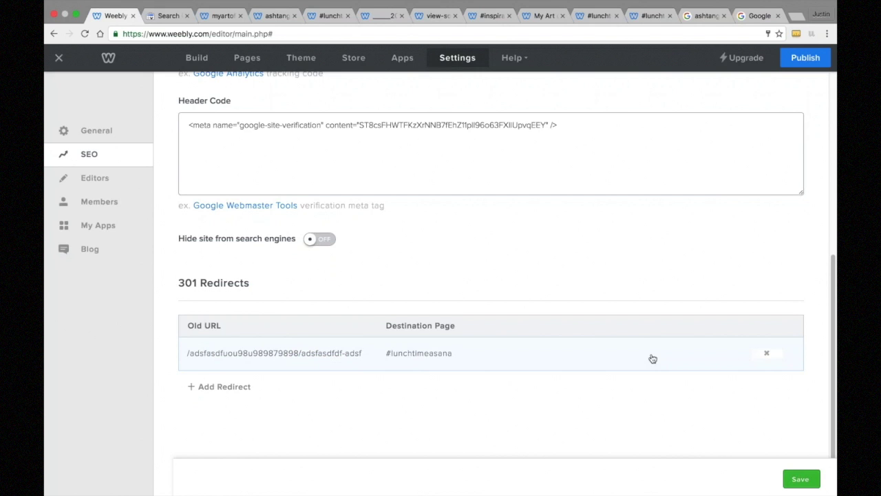
{"action": "left_click", "coordinate": [358, 354]}
{"action": "triple_click", "coordinate": [358, 354]}
{"action": "left_click", "coordinate": [652, 355]}
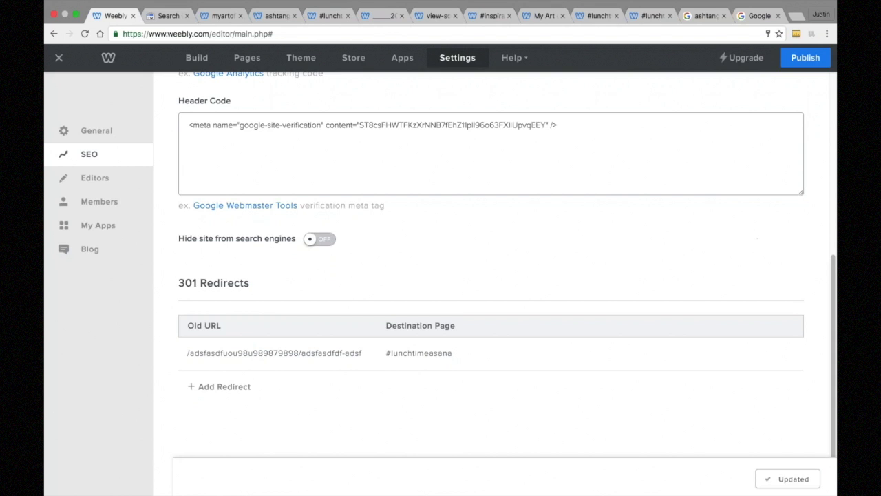
Add two empty redirect entries and publish the site with the updated redirect.
{"action": "left_click", "coordinate": [221, 387]}
{"action": "left_click", "coordinate": [238, 428]}
{"action": "scroll", "coordinate": [335, 393], "scroll_direction": "down", "scroll_amount": 2}
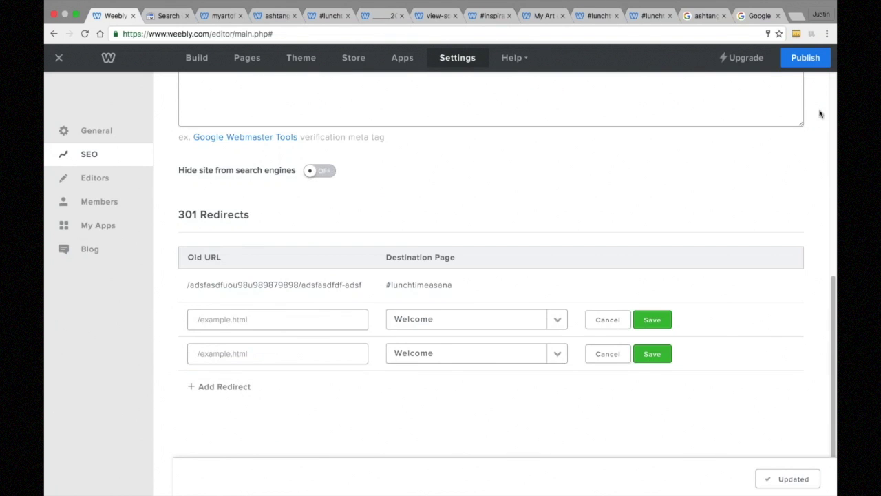
{"action": "left_click", "coordinate": [806, 57]}
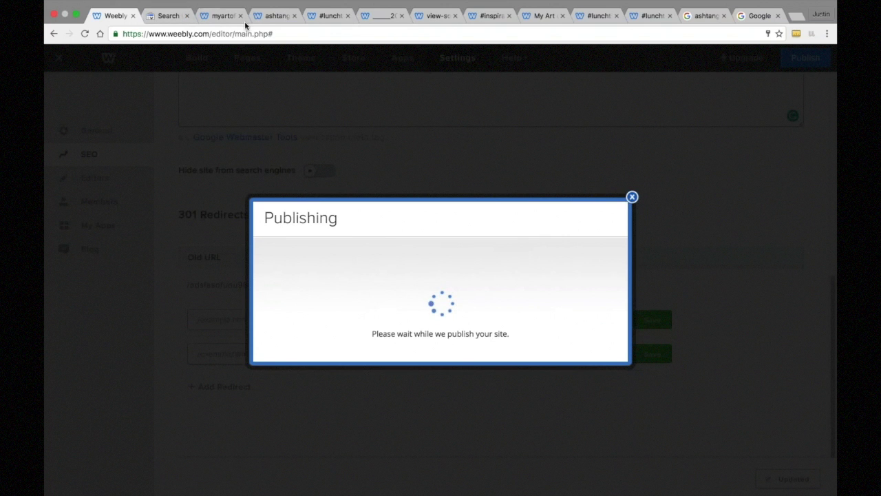
Enter the test path /adsfasdfuou98u989879898/adsfasdfdf-adsf on the live asana galleries page.
{"action": "left_click", "coordinate": [226, 17]}
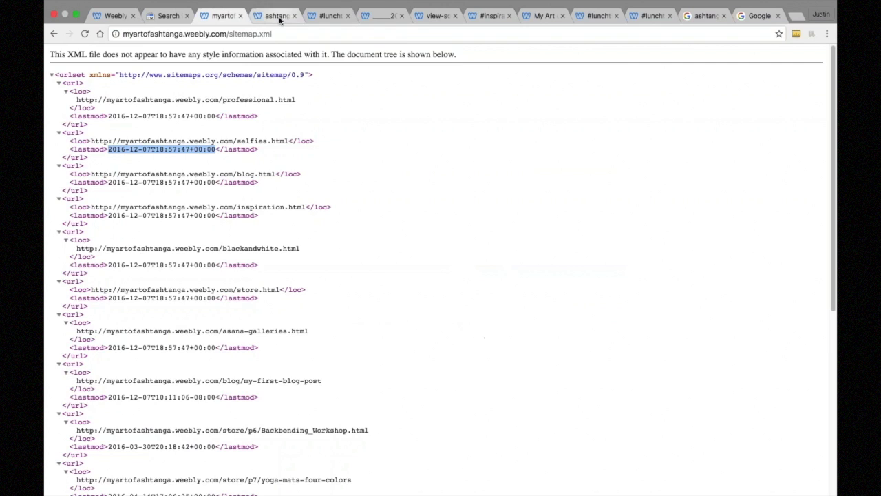
{"action": "left_click", "coordinate": [278, 17]}
{"action": "left_click", "coordinate": [331, 16]}
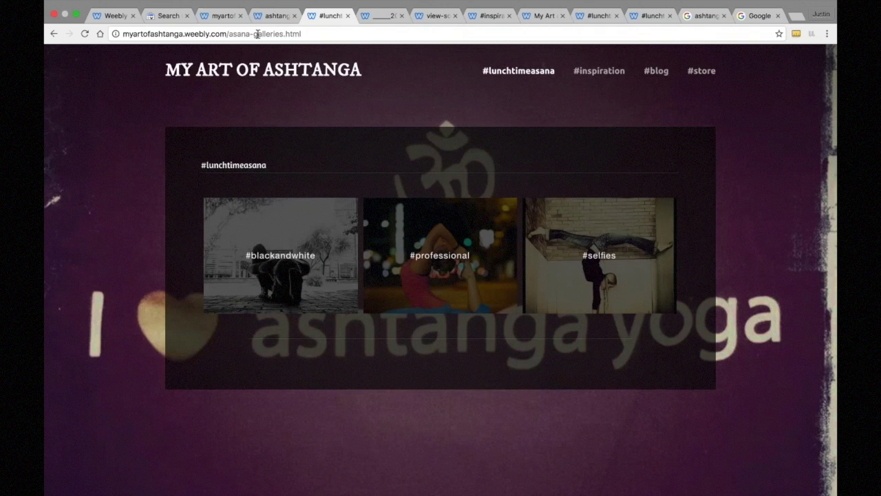
{"action": "left_click", "coordinate": [257, 34]}
{"action": "type", "text": "/adsfasdfuou98u989879898/adsfasdfdf-adsf"}
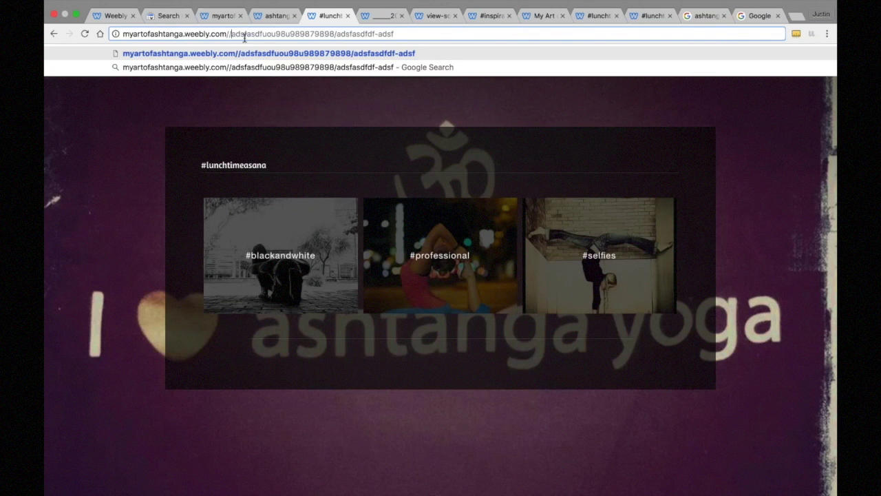
Load the test path to confirm it redirects to asana-galleries.html, then close Weebly's published notice.
{"action": "left_click", "coordinate": [305, 54]}
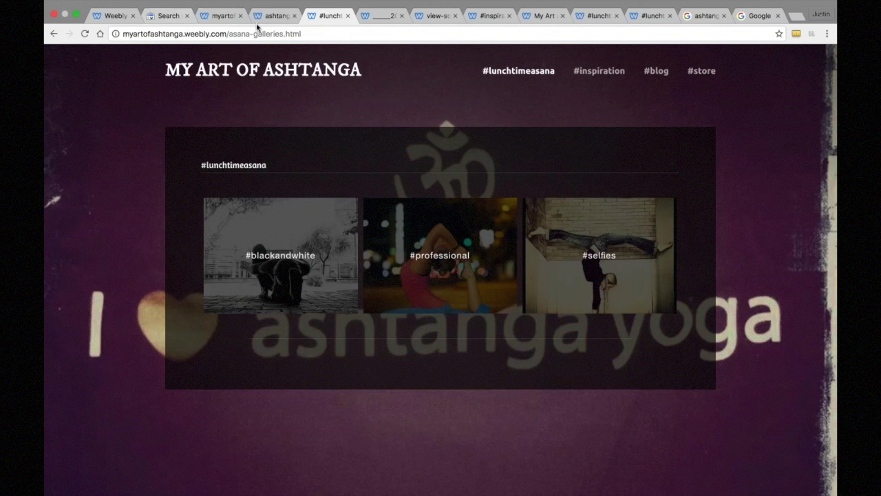
{"action": "left_click", "coordinate": [111, 15]}
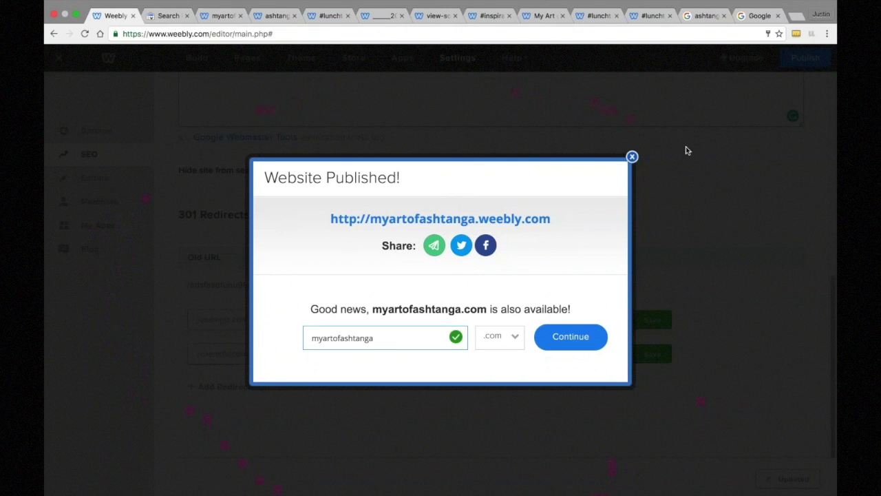
{"action": "left_click", "coordinate": [632, 156]}
{"action": "scroll", "coordinate": [417, 235], "scroll_direction": "up", "scroll_amount": 5}
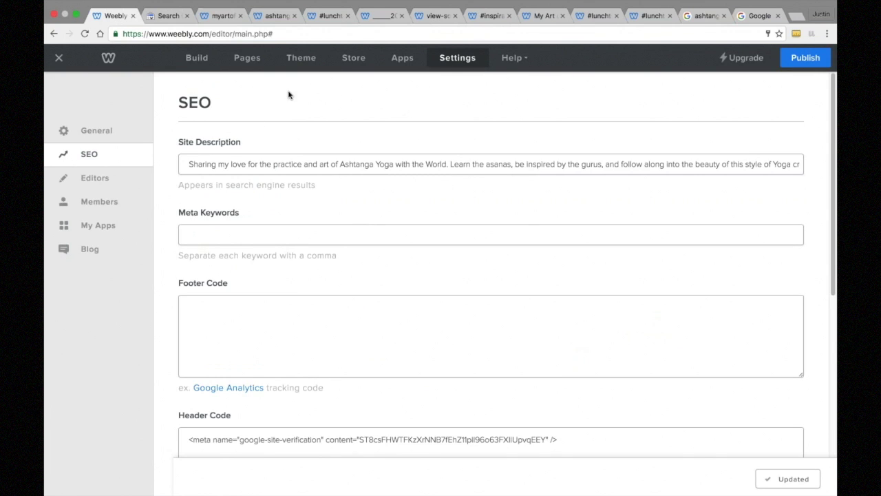
{"action": "left_click", "coordinate": [704, 15]}
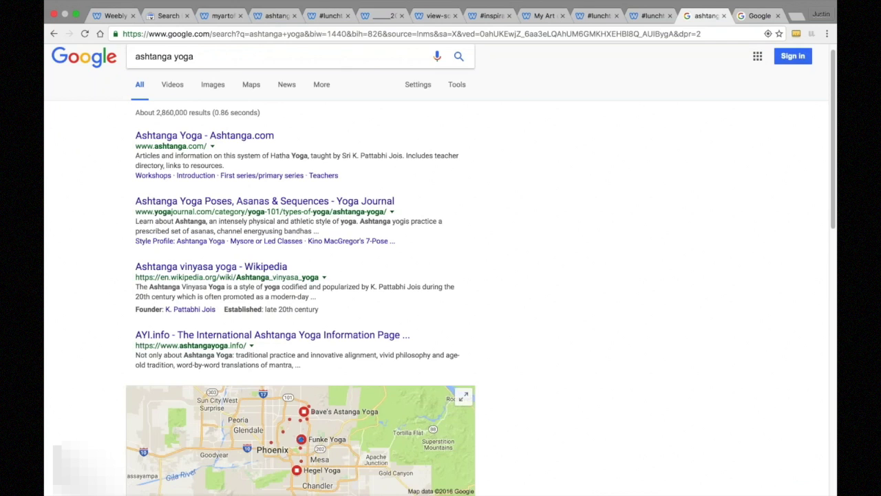
Open the full local map listings for ashtanga yoga and the first studio's details card.
{"action": "scroll", "coordinate": [452, 126], "scroll_direction": "down", "scroll_amount": 5}
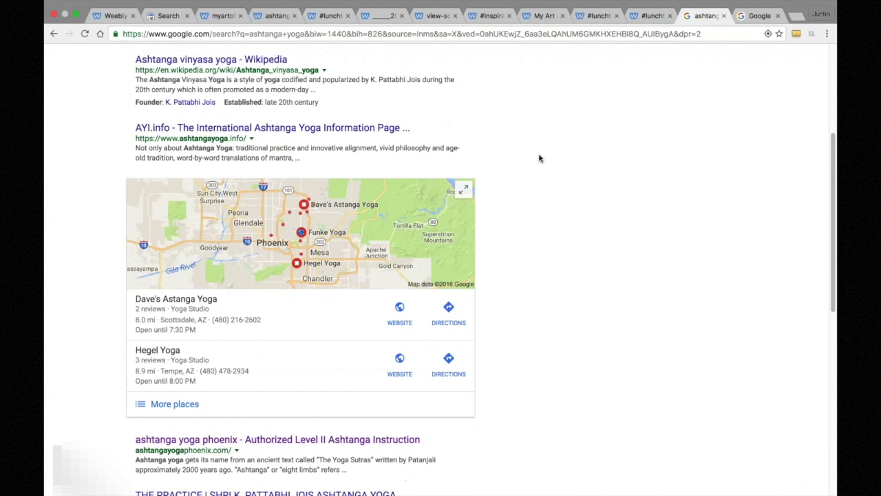
{"action": "left_click", "coordinate": [176, 303]}
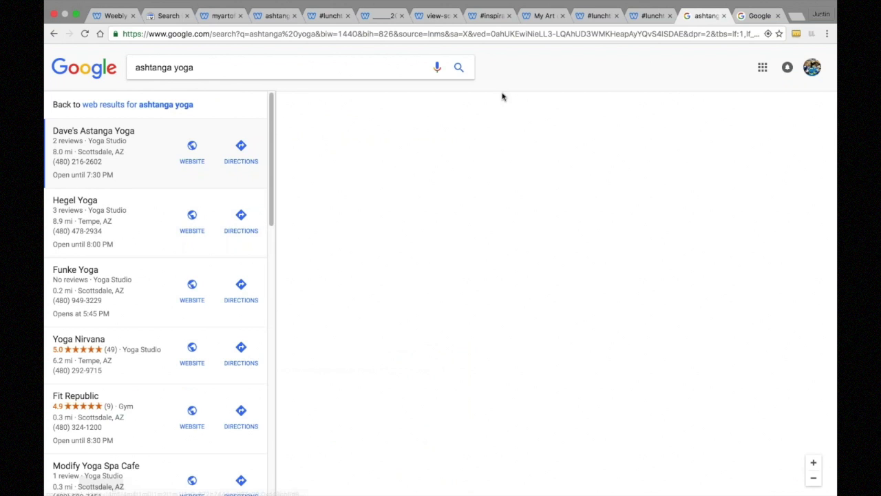
{"action": "scroll", "coordinate": [241, 144], "scroll_direction": "down", "scroll_amount": 5}
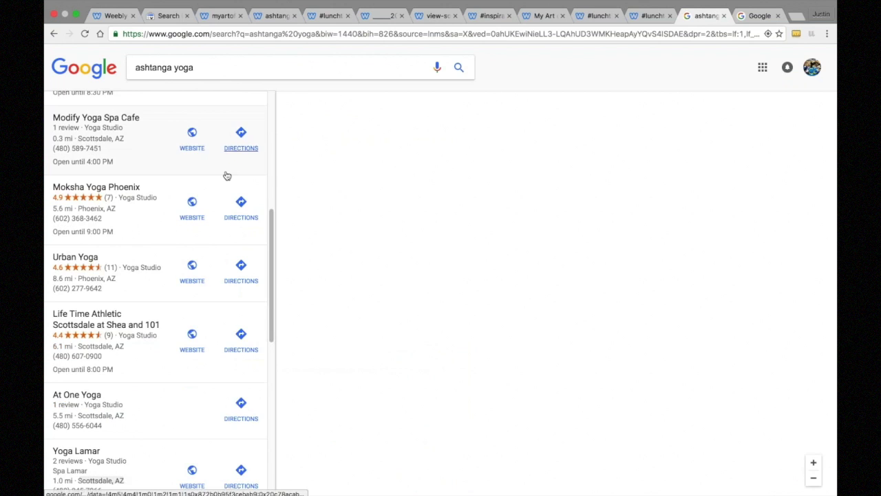
{"action": "scroll", "coordinate": [221, 159], "scroll_direction": "up", "scroll_amount": 5}
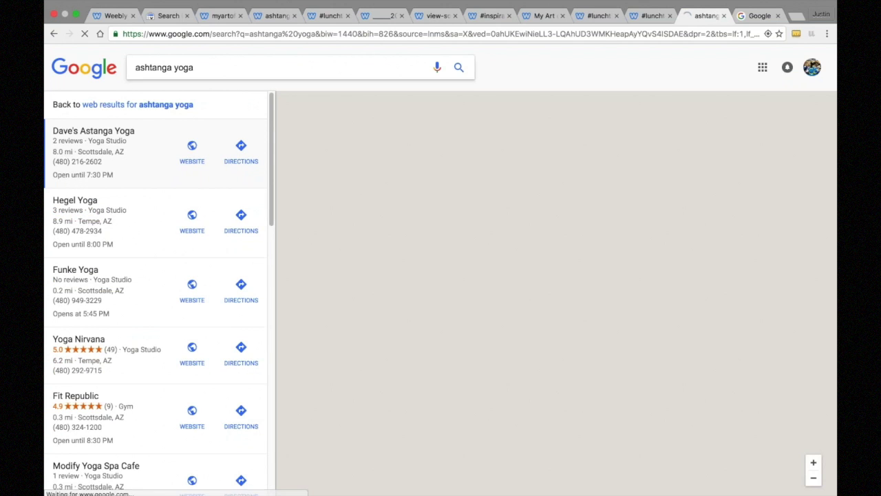
{"action": "left_click", "coordinate": [52, 34]}
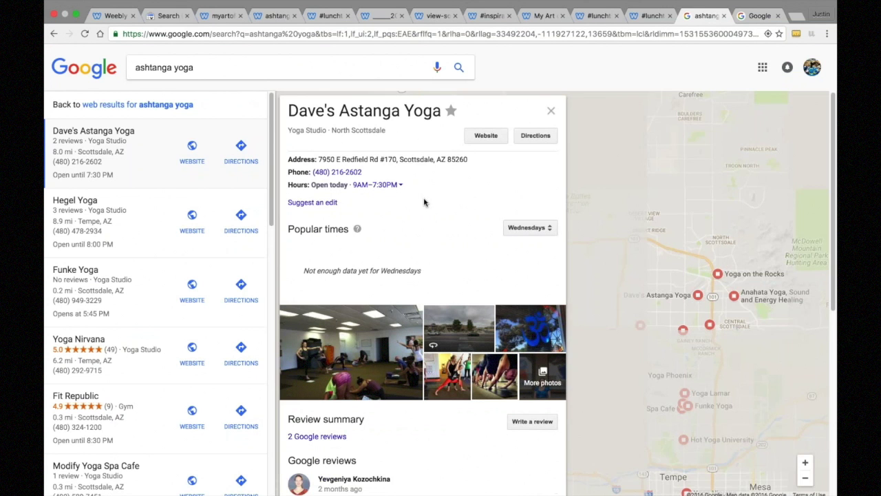
Highlight the search query and the first studio's name, address and hours for emphasis.
{"action": "double_click", "coordinate": [232, 67]}
{"action": "left_click", "coordinate": [232, 68]}
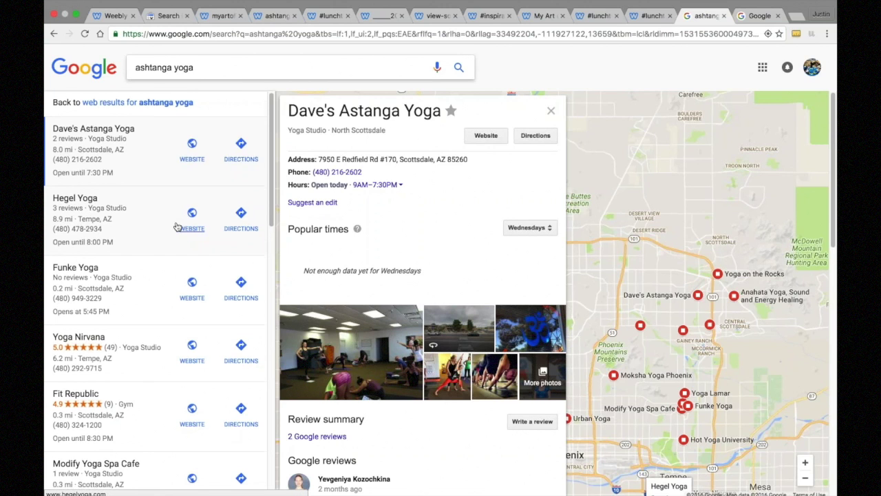
{"action": "key", "text": "super+a"}
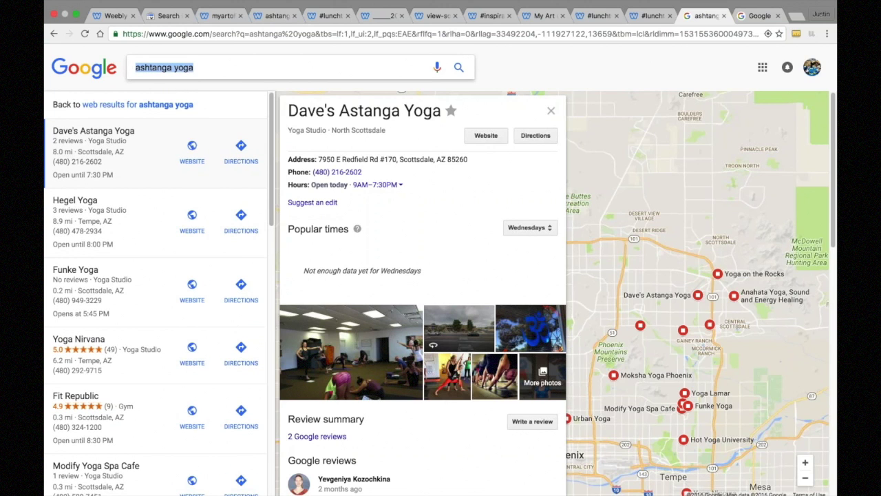
{"action": "left_click", "coordinate": [225, 71]}
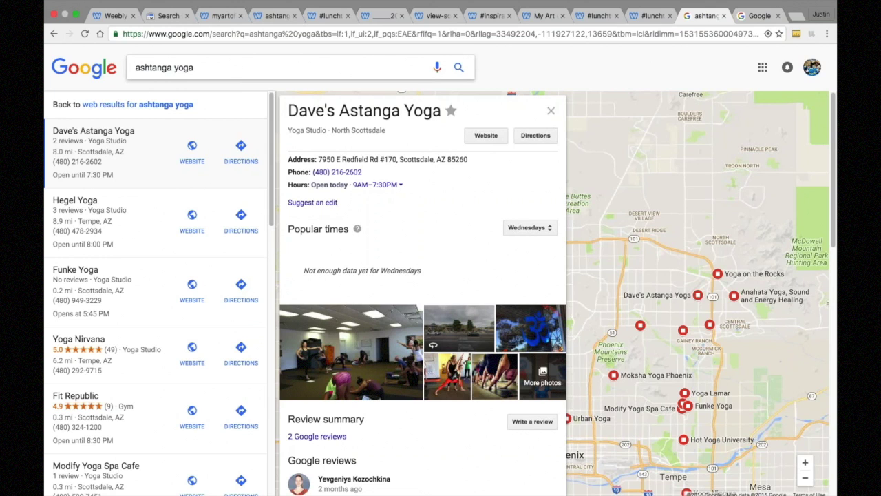
{"action": "left_click_drag", "start_coordinate": [300, 121], "coordinate": [344, 492]}
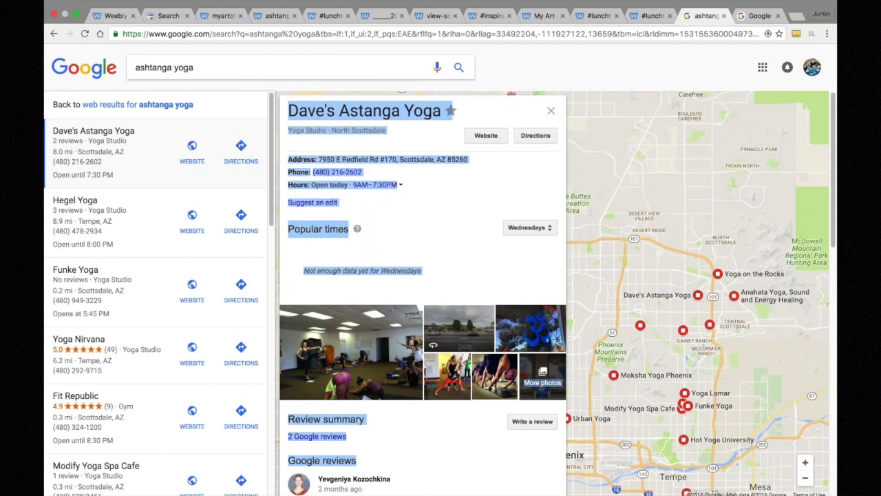
{"action": "left_click", "coordinate": [427, 112]}
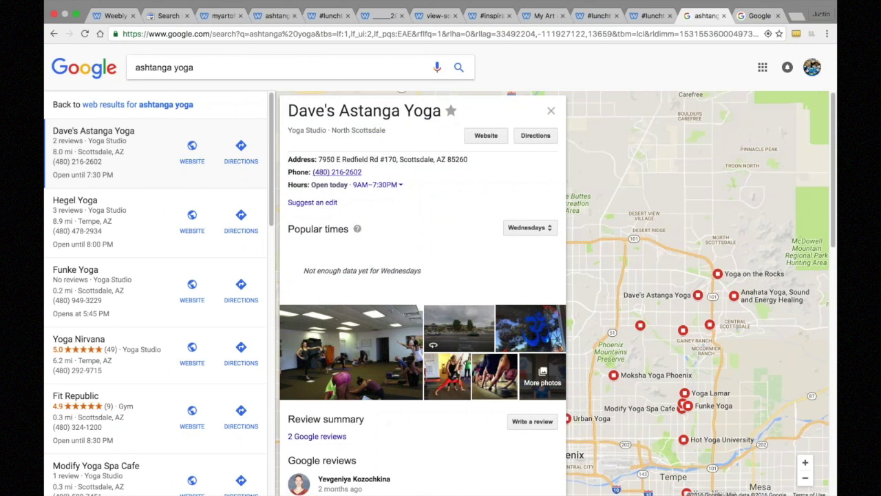
{"action": "left_click_drag", "start_coordinate": [288, 103], "coordinate": [339, 204]}
{"action": "left_click", "coordinate": [338, 204]}
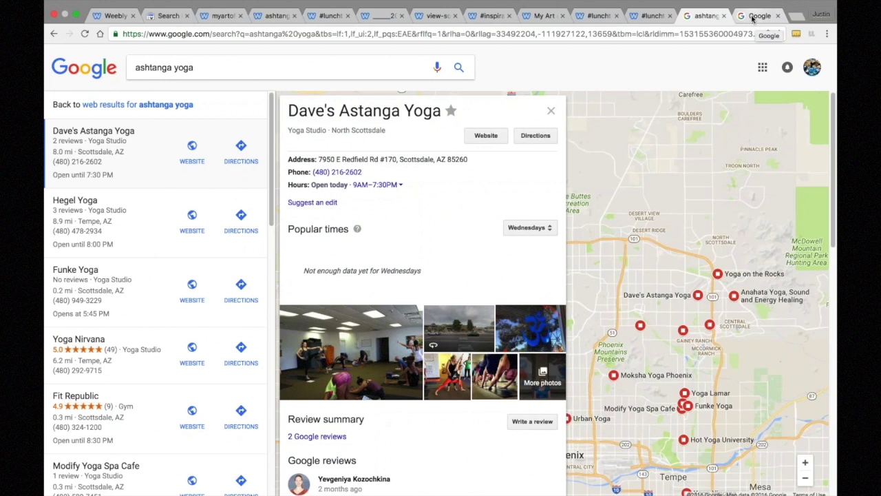
{"action": "left_click", "coordinate": [753, 16]}
Append /business to the Google address to view Google My Business, then return to Weebly's SEO settings.
{"action": "left_click", "coordinate": [269, 29]}
{"action": "left_click", "coordinate": [270, 29]}
{"action": "type", "text": "/busines"}
{"action": "type", "text": "s"}
{"action": "key", "text": "Return"}
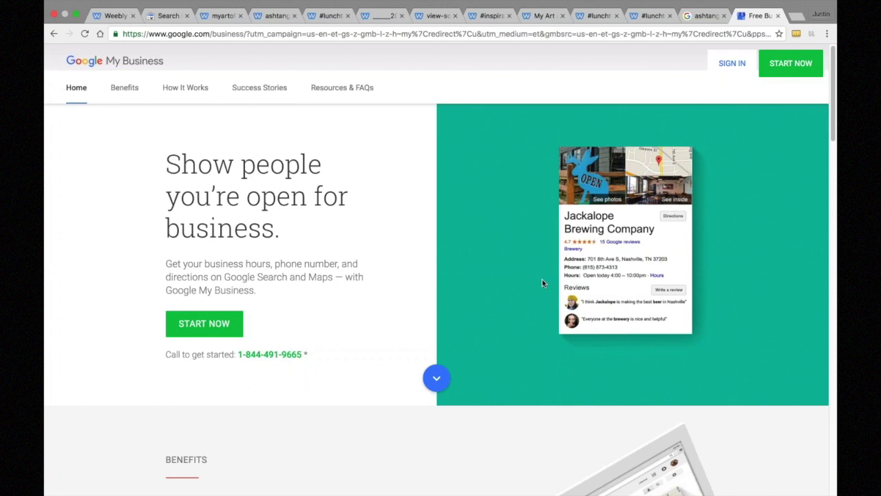
{"action": "left_click", "coordinate": [113, 15]}
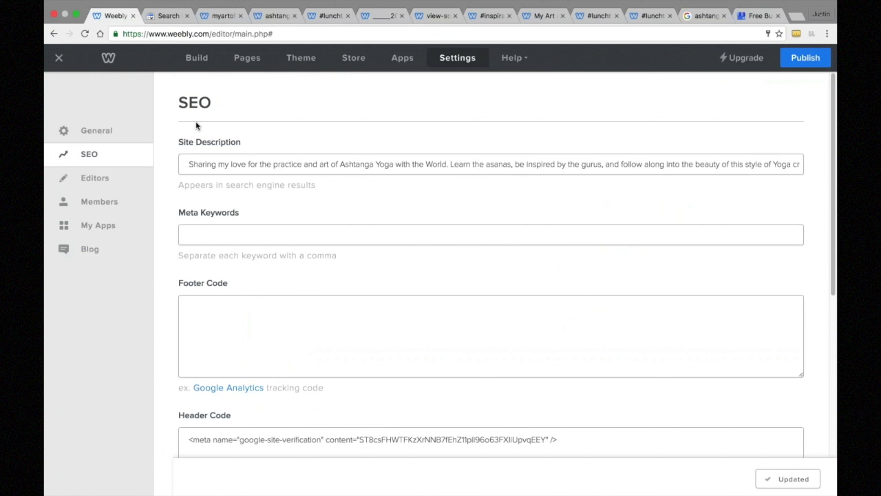
{"action": "left_click", "coordinate": [402, 58]}
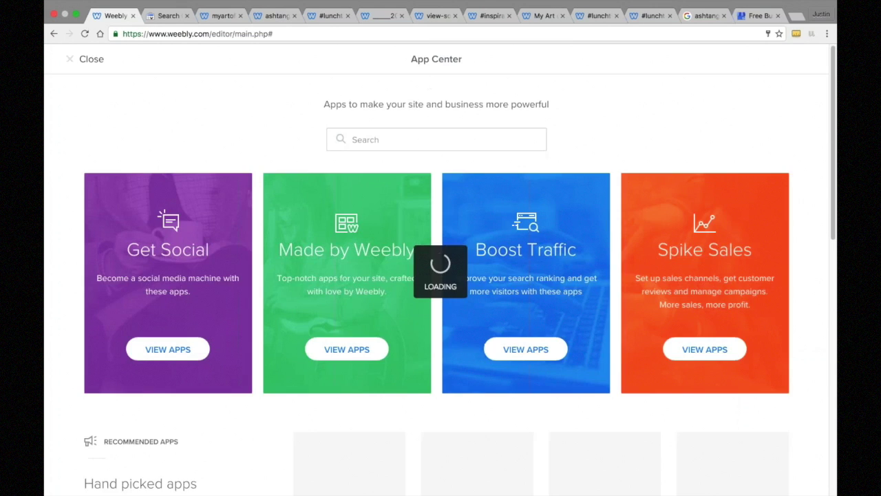
{"action": "scroll", "coordinate": [477, 172], "scroll_direction": "down", "scroll_amount": 6}
{"action": "scroll", "coordinate": [477, 172], "scroll_direction": "up", "scroll_amount": 2}
{"action": "scroll", "coordinate": [477, 172], "scroll_direction": "down", "scroll_amount": 1}
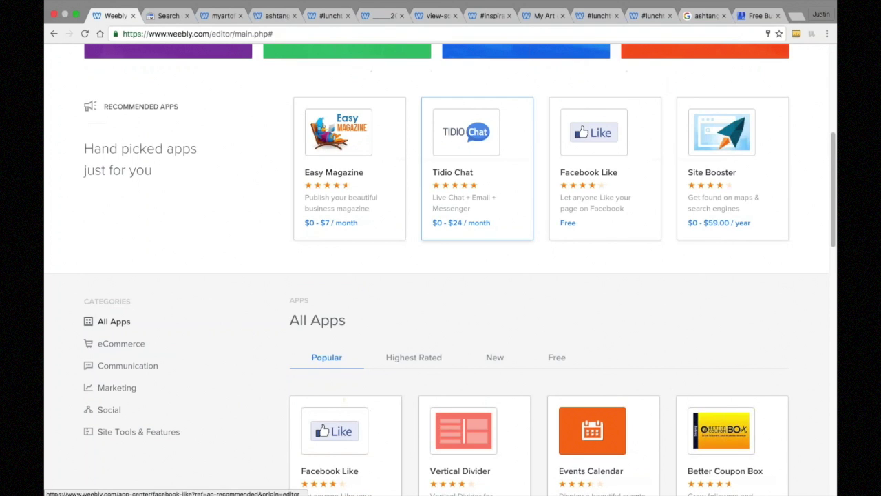
{"action": "scroll", "coordinate": [804, 176], "scroll_direction": "down", "scroll_amount": 1}
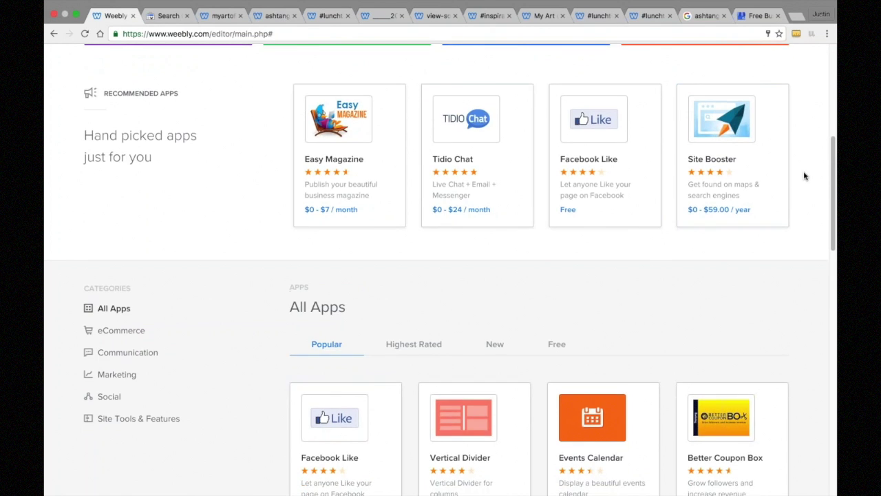
{"action": "left_click", "coordinate": [735, 119]}
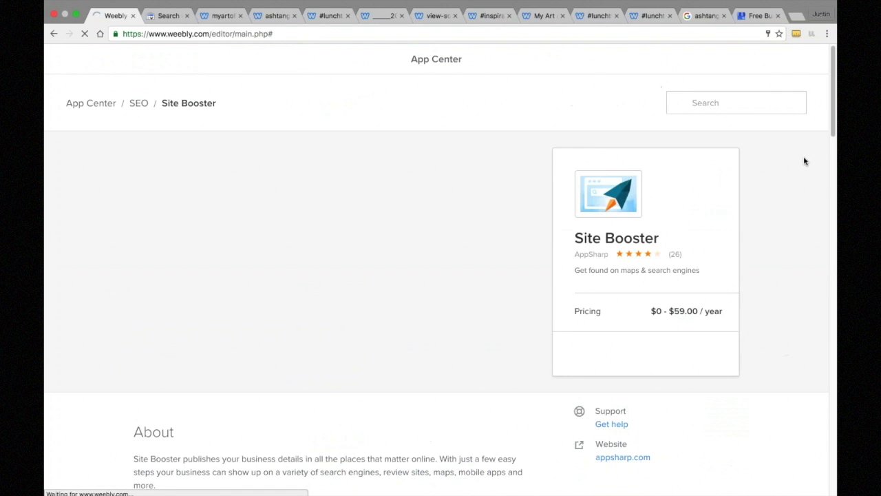
{"action": "scroll", "coordinate": [776, 267], "scroll_direction": "down", "scroll_amount": 2}
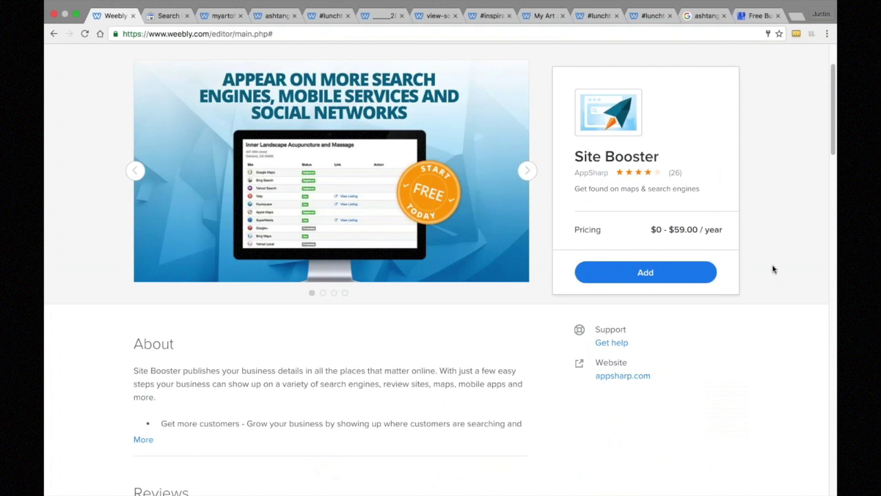
{"action": "left_click", "coordinate": [757, 15]}
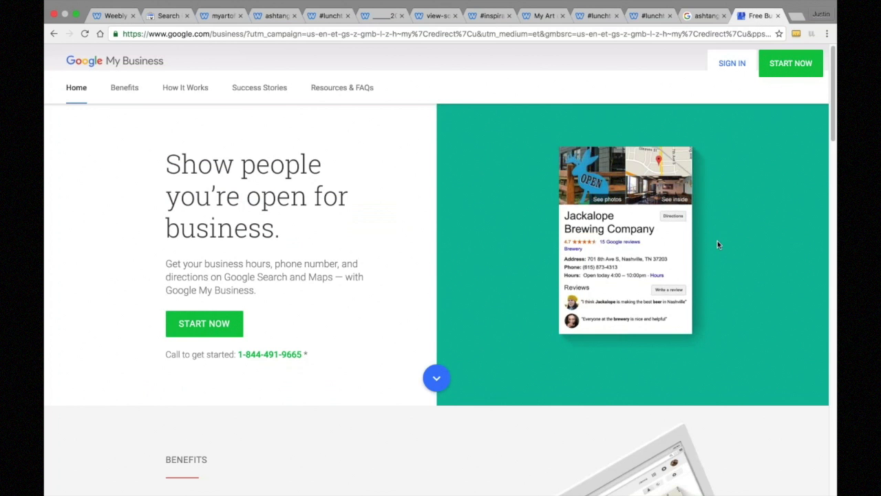
{"action": "key", "text": "super+1"}
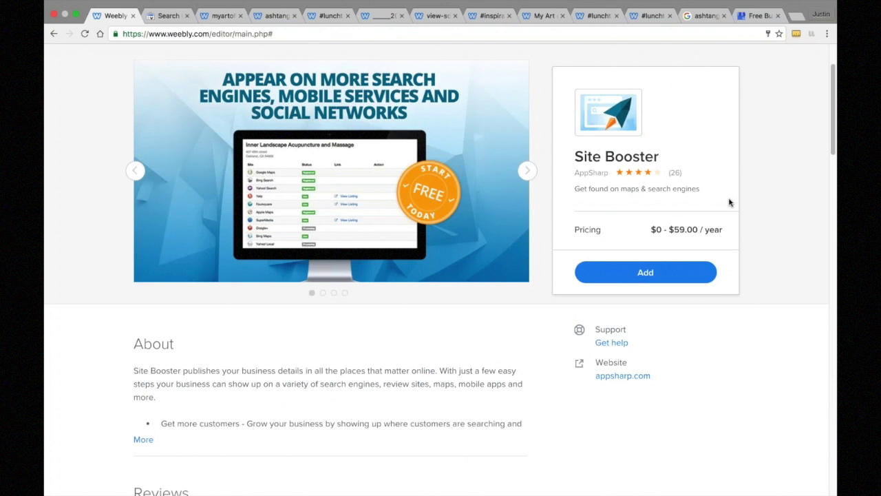
{"action": "scroll", "coordinate": [730, 202], "scroll_direction": "up", "scroll_amount": 1}
{"action": "scroll", "coordinate": [789, 232], "scroll_direction": "down", "scroll_amount": 2}
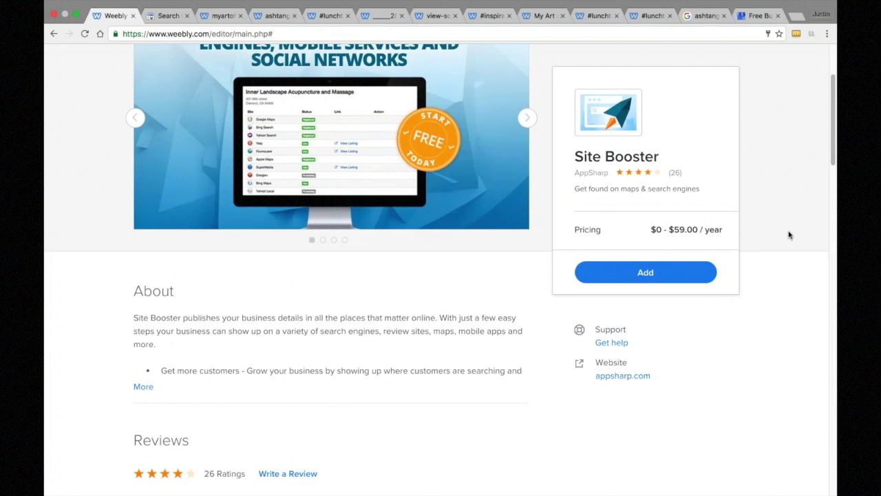
{"action": "scroll", "coordinate": [789, 232], "scroll_direction": "up", "scroll_amount": 2}
{"action": "scroll", "coordinate": [790, 238], "scroll_direction": "down", "scroll_amount": 1}
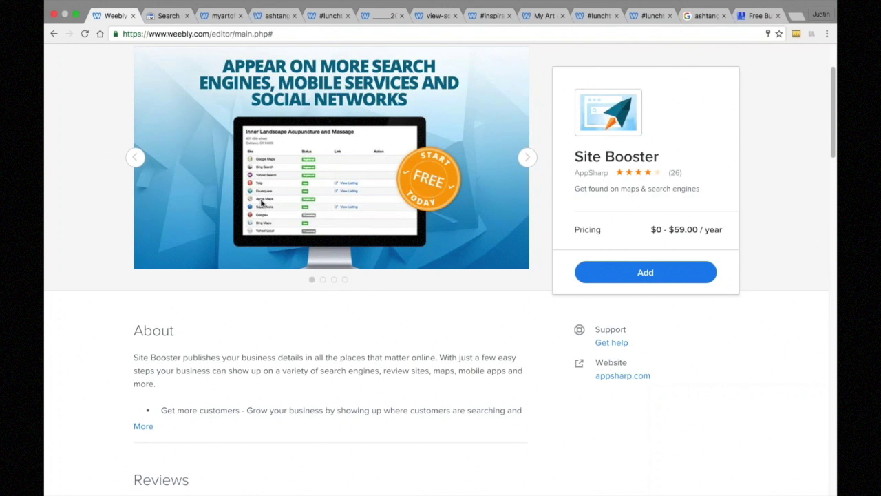
{"action": "left_click", "coordinate": [143, 426]}
{"action": "scroll", "coordinate": [299, 392], "scroll_direction": "down", "scroll_amount": 5}
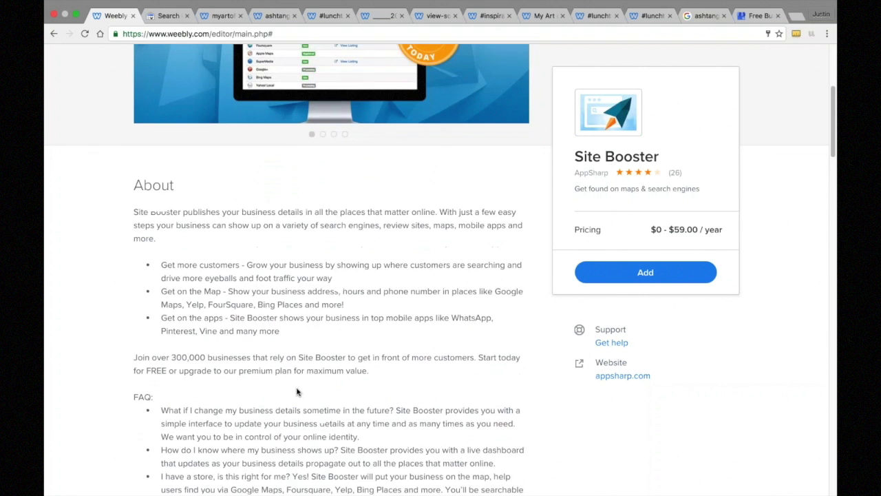
{"action": "scroll", "coordinate": [298, 392], "scroll_direction": "down", "scroll_amount": 5}
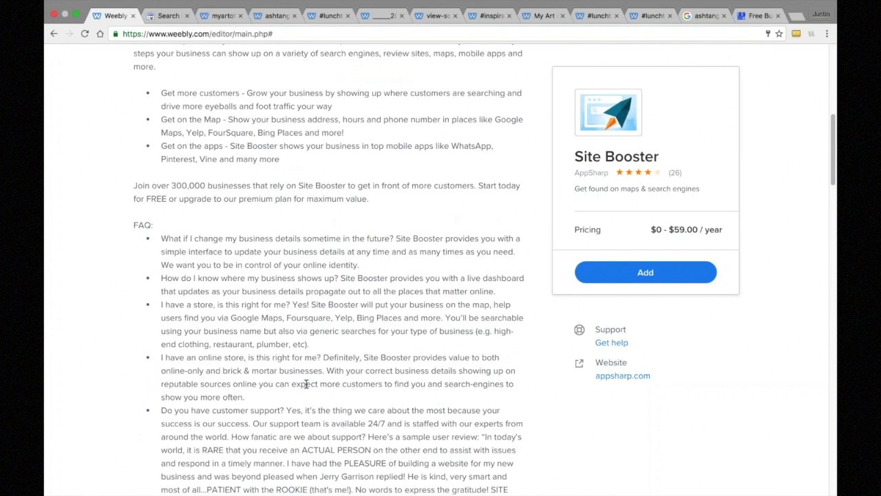
{"action": "left_click_drag", "start_coordinate": [723, 229], "coordinate": [637, 227]}
{"action": "left_click", "coordinate": [681, 228]}
{"action": "scroll", "coordinate": [749, 246], "scroll_direction": "up", "scroll_amount": 10}
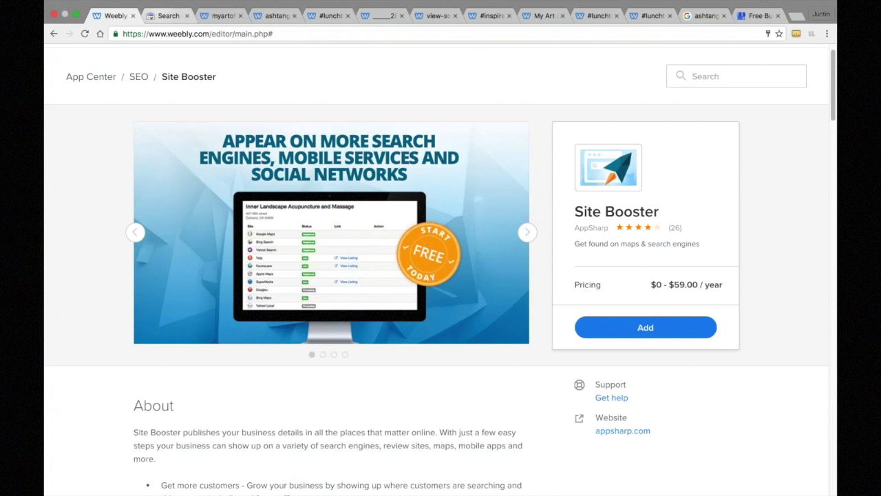
{"action": "left_click", "coordinate": [140, 78]}
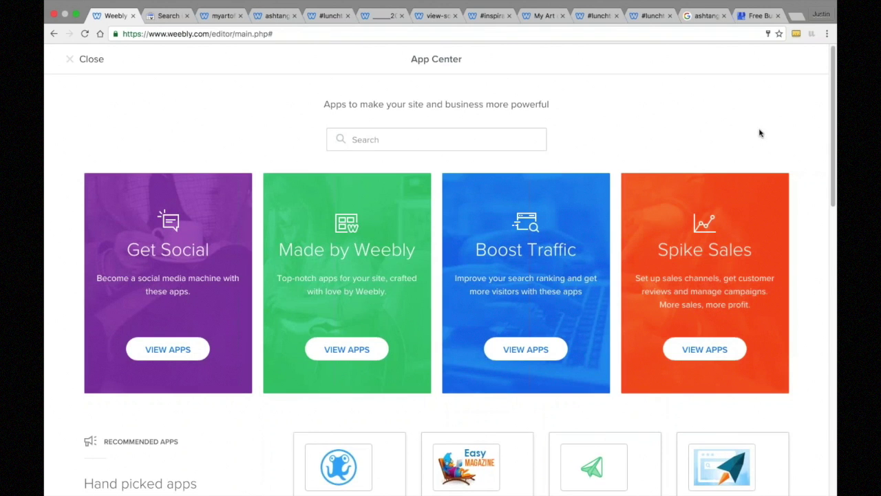
{"action": "scroll", "coordinate": [760, 133], "scroll_direction": "down", "scroll_amount": 5}
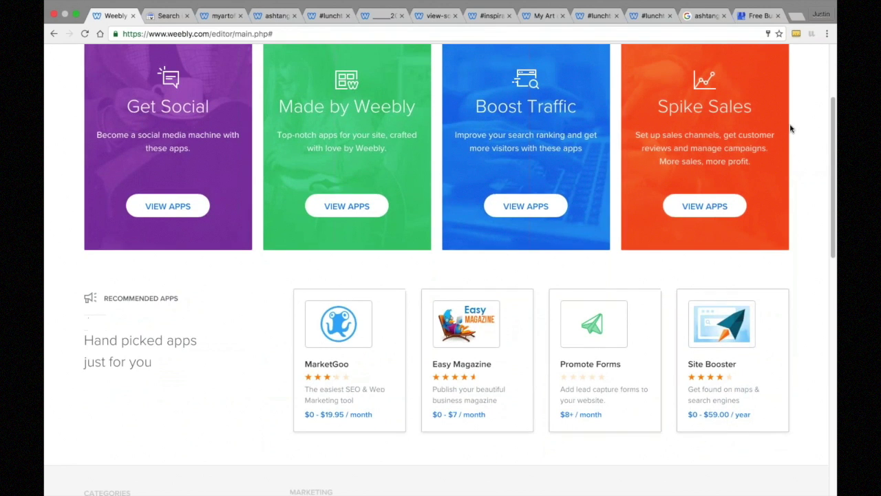
{"action": "scroll", "coordinate": [790, 131], "scroll_direction": "down", "scroll_amount": 1}
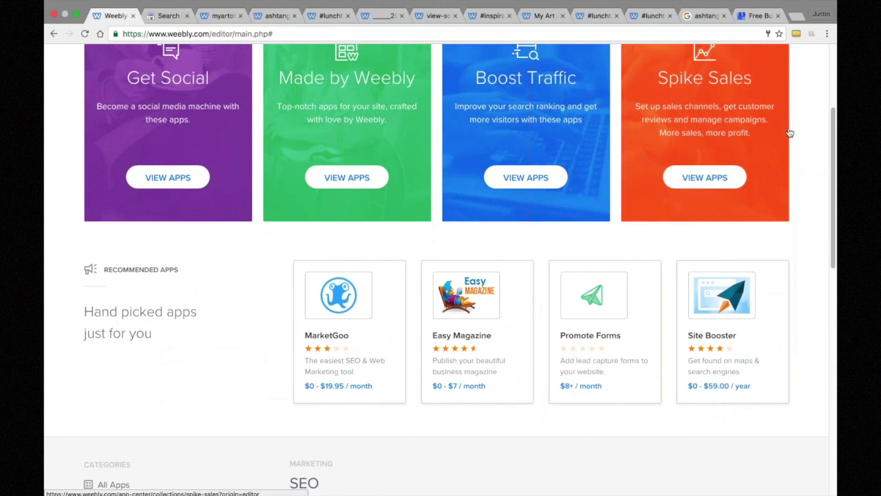
{"action": "scroll", "coordinate": [799, 139], "scroll_direction": "up", "scroll_amount": 6}
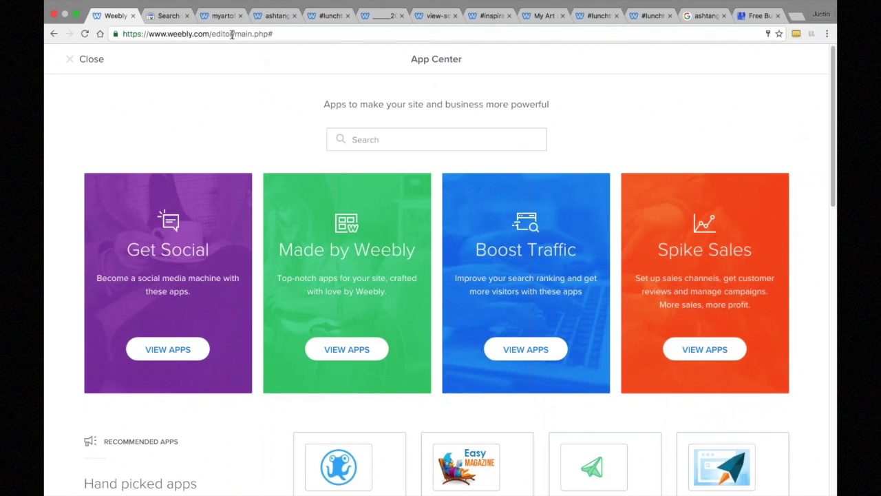
Load Weebly's SEO guide at /seo and expand its Getting Started topics.
{"action": "left_click_drag", "start_coordinate": [211, 34], "coordinate": [285, 33]}
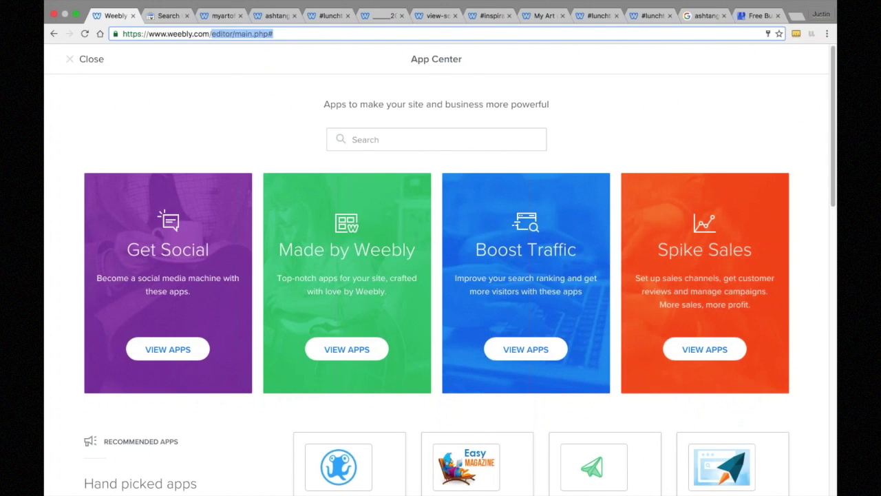
{"action": "type", "text": "seo"}
{"action": "key", "text": "Return"}
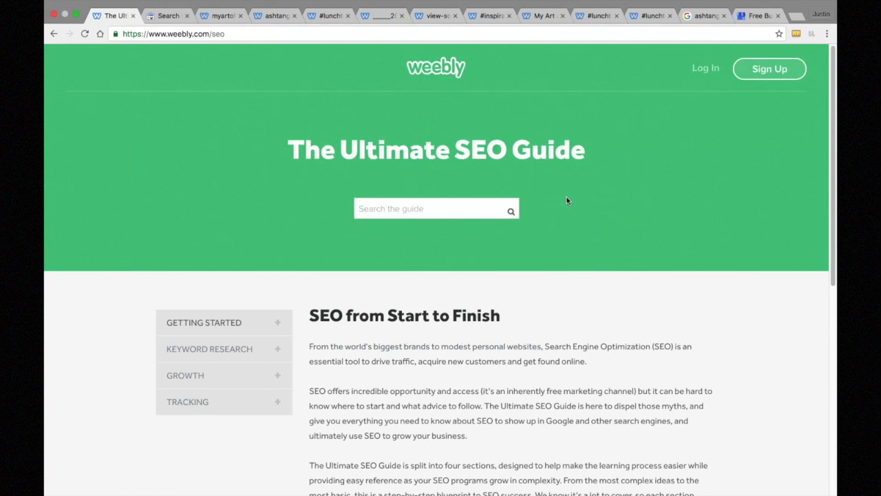
{"action": "scroll", "coordinate": [568, 198], "scroll_direction": "down", "scroll_amount": 1}
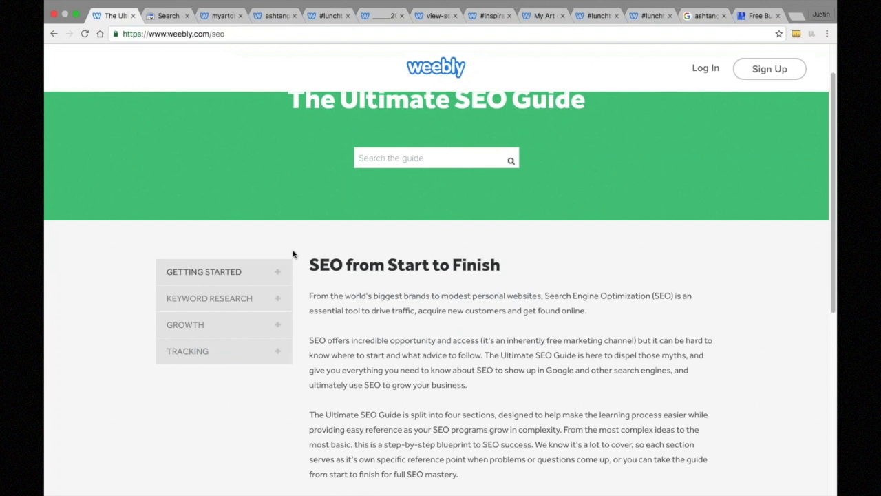
{"action": "left_click", "coordinate": [236, 272]}
Scroll through the guide's topics, reopen Getting Started, and go back to the site editor.
{"action": "scroll", "coordinate": [413, 255], "scroll_direction": "down", "scroll_amount": 1}
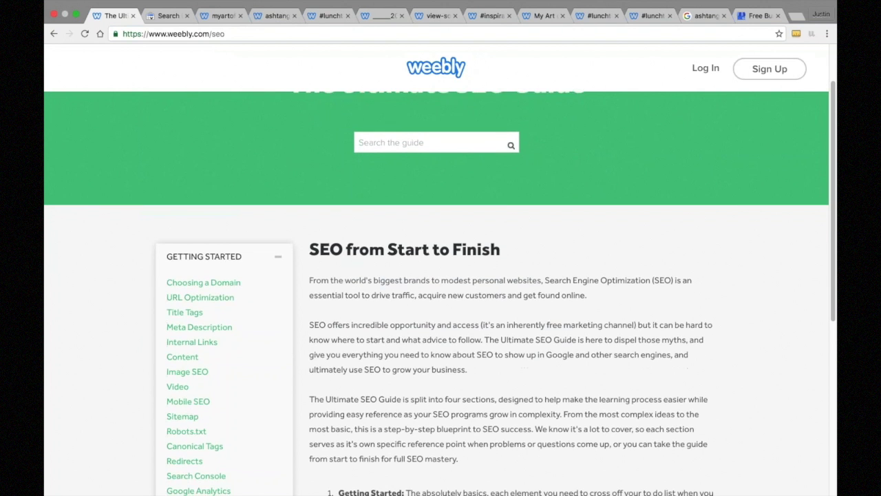
{"action": "scroll", "coordinate": [444, 244], "scroll_direction": "down", "scroll_amount": 1}
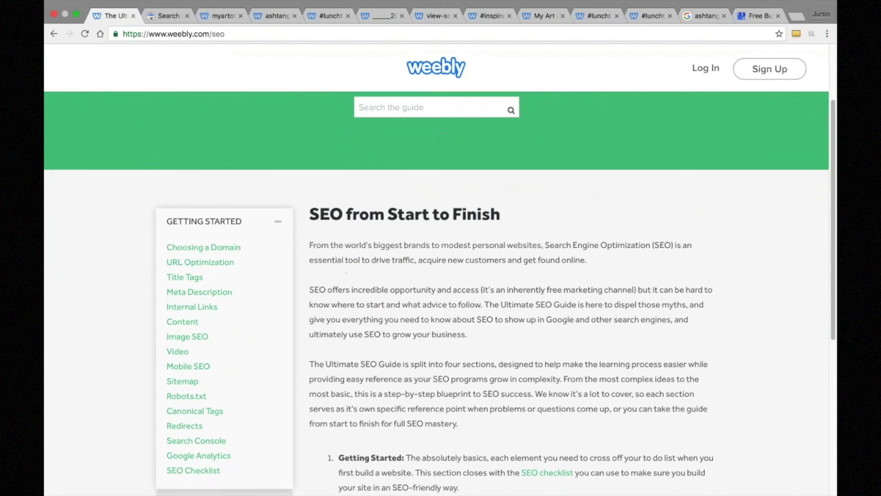
{"action": "scroll", "coordinate": [384, 221], "scroll_direction": "down", "scroll_amount": 3}
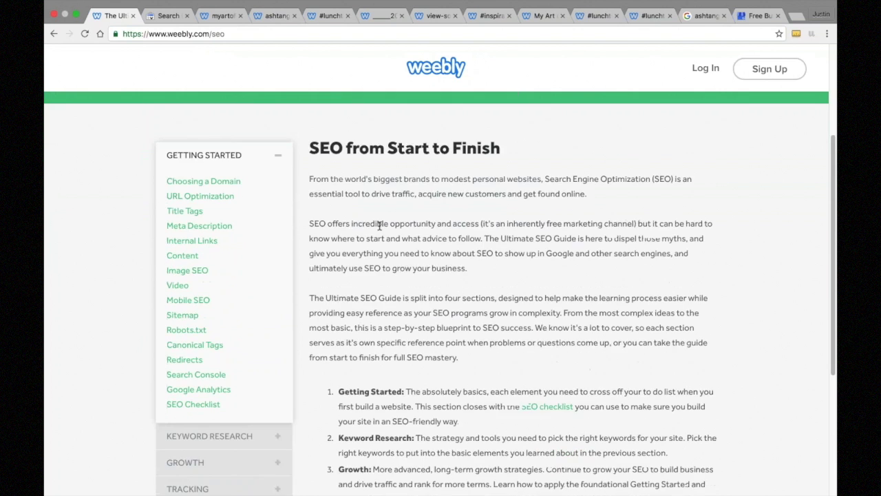
{"action": "scroll", "coordinate": [267, 217], "scroll_direction": "down", "scroll_amount": 5}
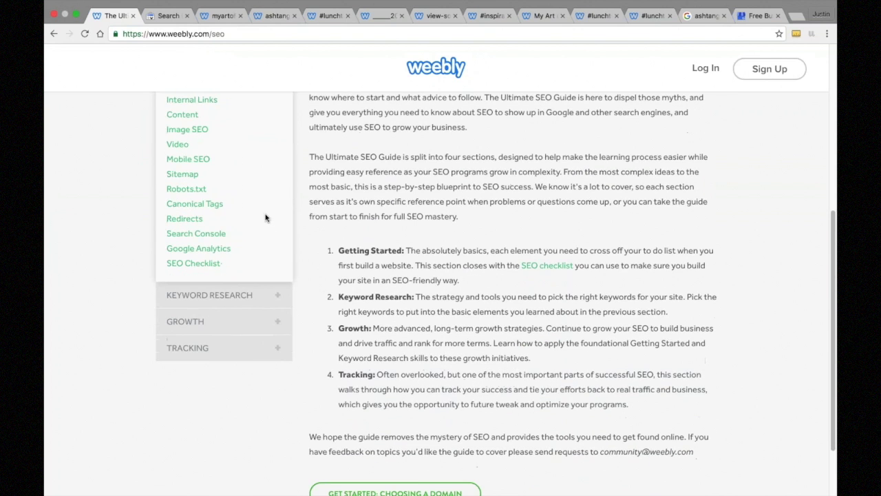
{"action": "scroll", "coordinate": [265, 219], "scroll_direction": "down", "scroll_amount": 2}
{"action": "scroll", "coordinate": [262, 320], "scroll_direction": "up", "scroll_amount": 3}
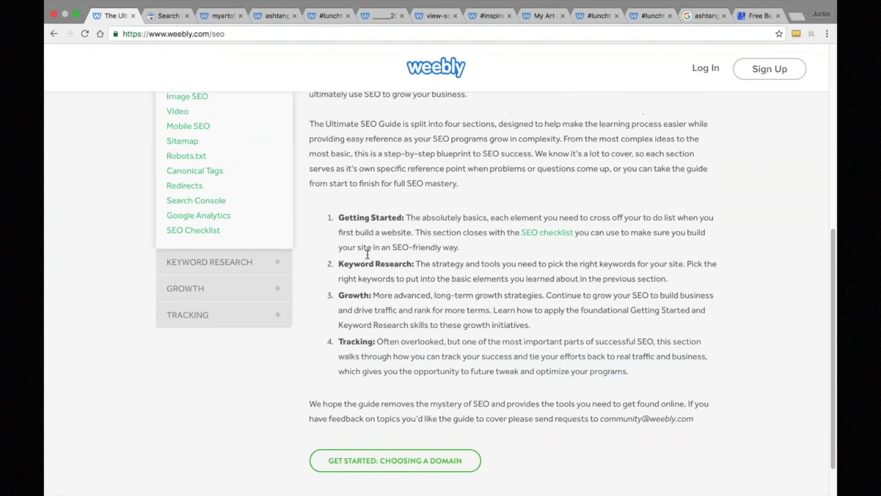
{"action": "scroll", "coordinate": [261, 320], "scroll_direction": "up", "scroll_amount": 3}
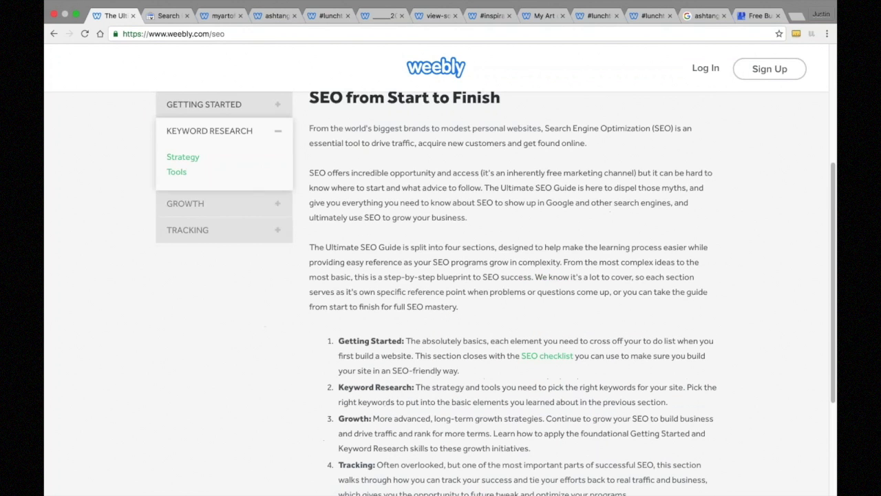
{"action": "scroll", "coordinate": [377, 338], "scroll_direction": "up", "scroll_amount": 5}
{"action": "scroll", "coordinate": [377, 338], "scroll_direction": "down", "scroll_amount": 4}
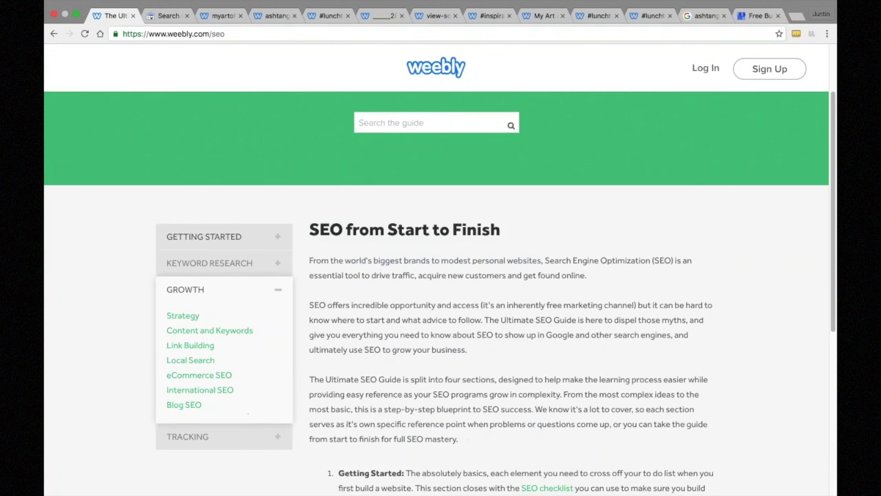
{"action": "left_click", "coordinate": [232, 217]}
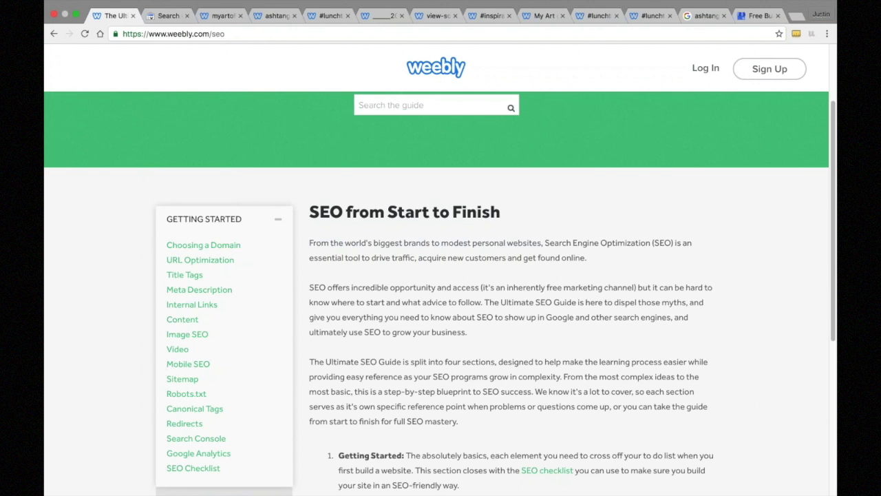
{"action": "left_click", "coordinate": [53, 33]}
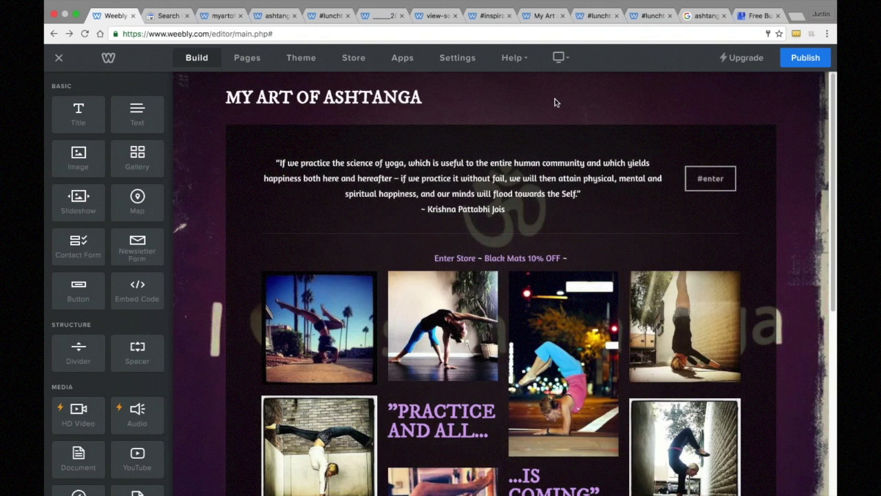
Un-publish the site from its General settings.
{"action": "left_click", "coordinate": [461, 61]}
{"action": "scroll", "coordinate": [537, 303], "scroll_direction": "down", "scroll_amount": 15}
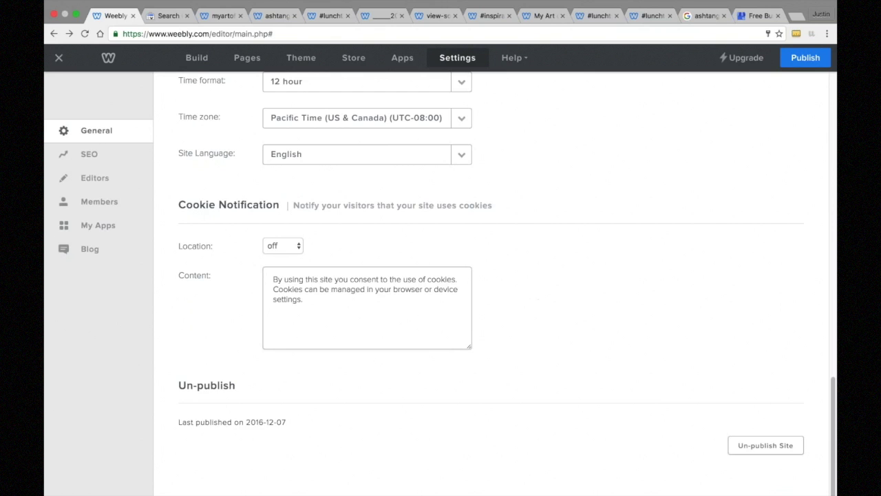
{"action": "left_click_drag", "start_coordinate": [175, 380], "coordinate": [602, 474]}
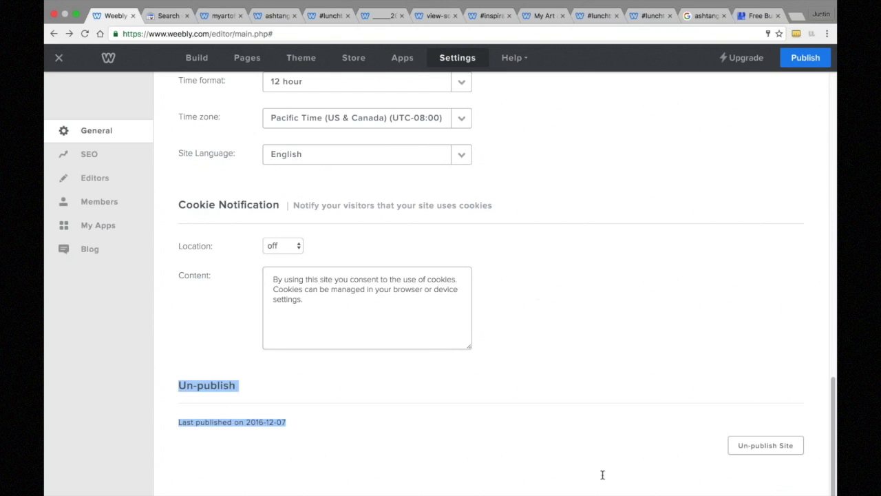
{"action": "left_click", "coordinate": [815, 454]}
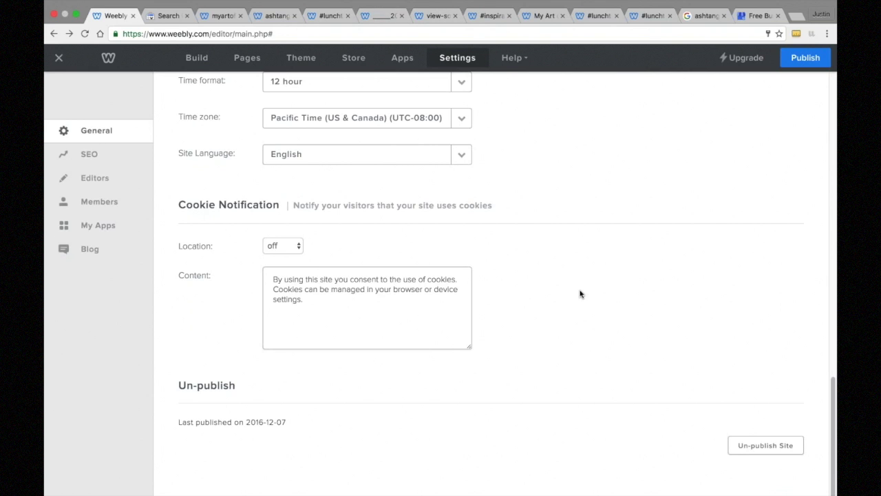
{"action": "left_click", "coordinate": [758, 445]}
{"action": "key", "text": "Escape"}
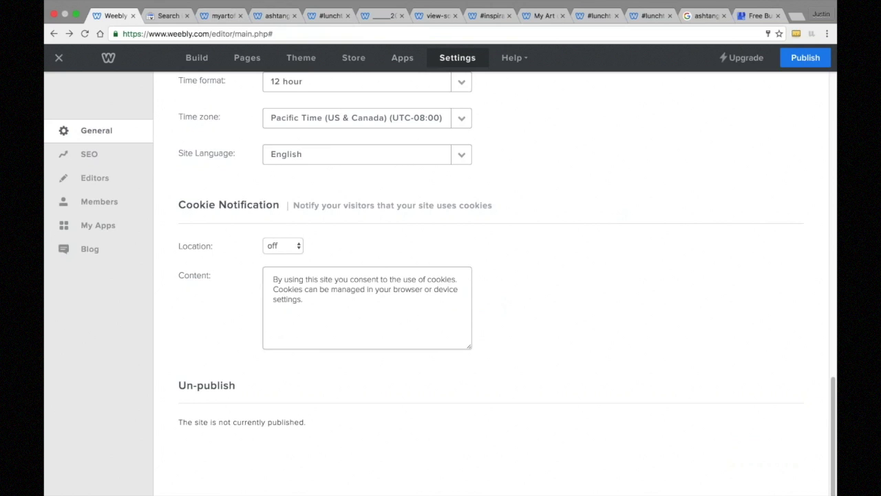
Edit the asana-galleries.html address in the live-site tab and confirm it returns a 404.
{"action": "left_click", "coordinate": [275, 15]}
{"action": "left_click", "coordinate": [325, 15]}
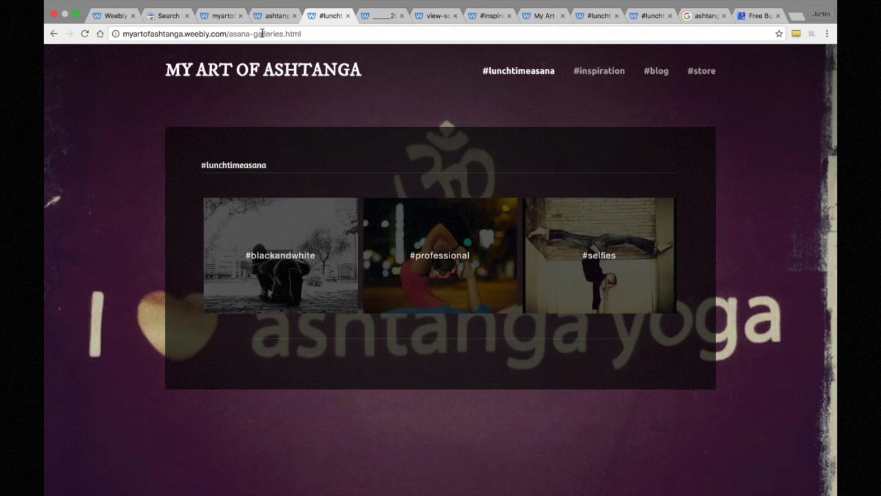
{"action": "left_click_drag", "start_coordinate": [233, 33], "coordinate": [317, 33]}
{"action": "type", "text": "a"}
{"action": "key", "text": "Return"}
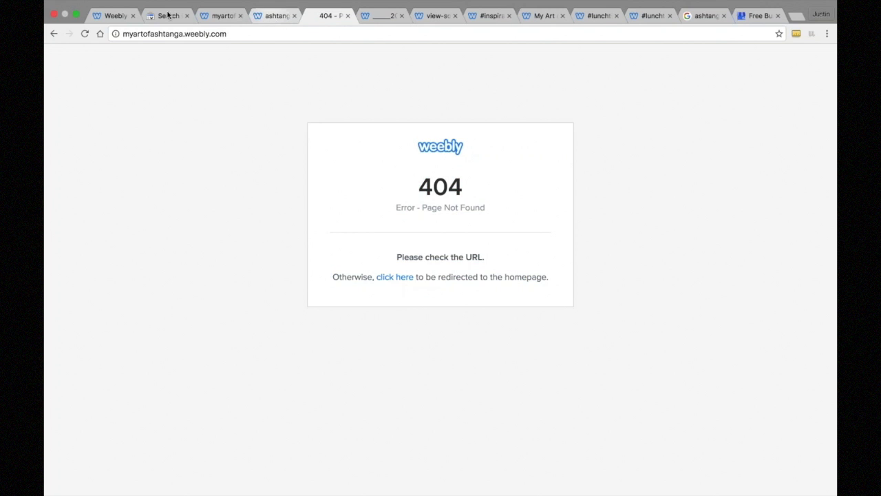
{"action": "left_click", "coordinate": [110, 15]}
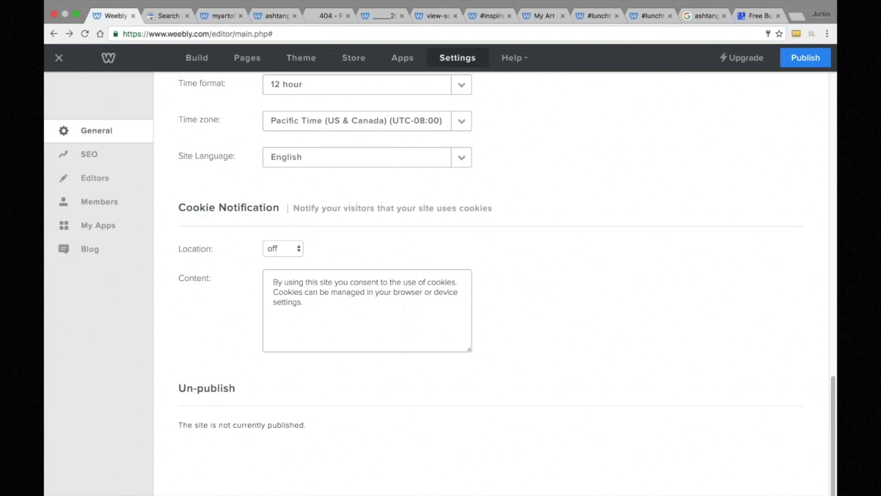
Republish the site, open myartofashtanga.weebly.com from the Published dialog, then dismiss the dialog in the editor.
{"action": "left_click", "coordinate": [805, 58]}
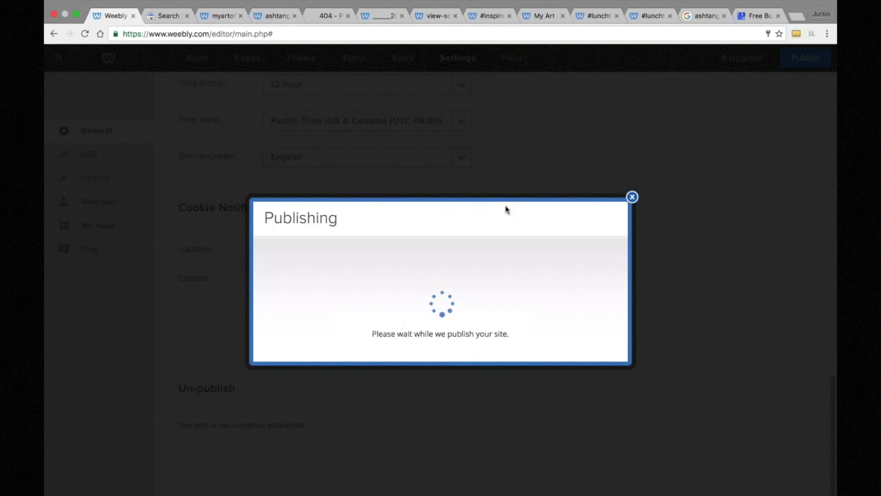
{"action": "left_click", "coordinate": [484, 220]}
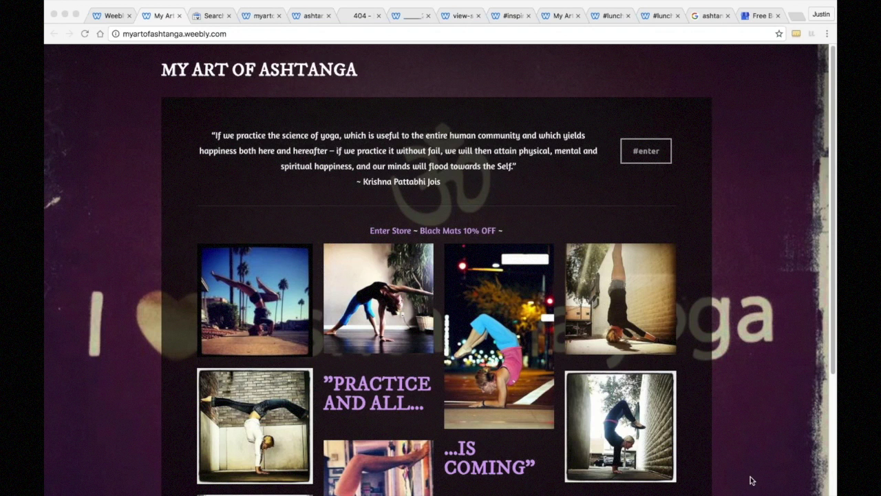
{"action": "left_click", "coordinate": [713, 151]}
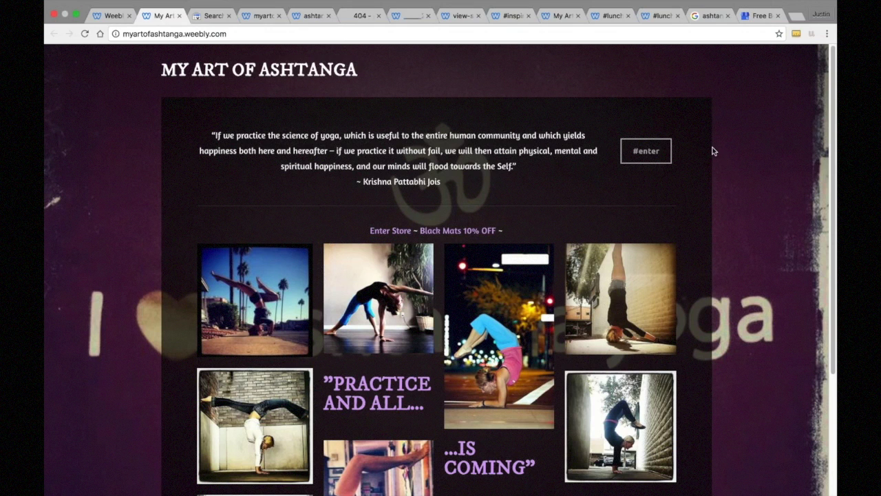
{"action": "left_click", "coordinate": [112, 15]}
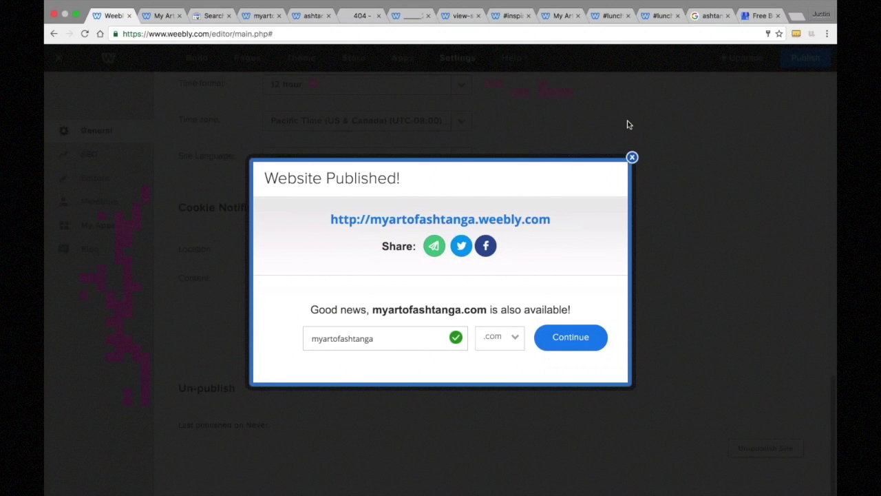
{"action": "left_click", "coordinate": [598, 135]}
{"action": "scroll", "coordinate": [643, 197], "scroll_direction": "up", "scroll_amount": 10}
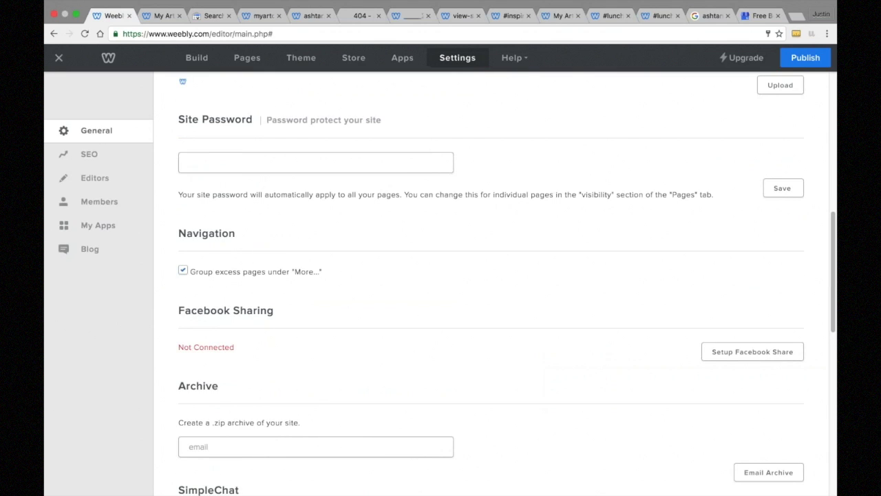
{"action": "scroll", "coordinate": [798, 236], "scroll_direction": "up", "scroll_amount": 5}
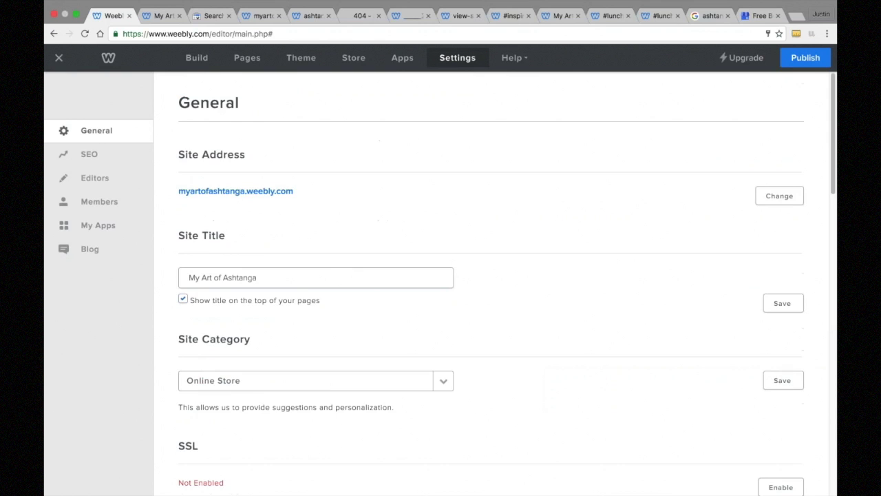
Enter myartofashtanga.com as an already-owned domain, then switch back to the Weebly subdomain option.
{"action": "left_click", "coordinate": [778, 197]}
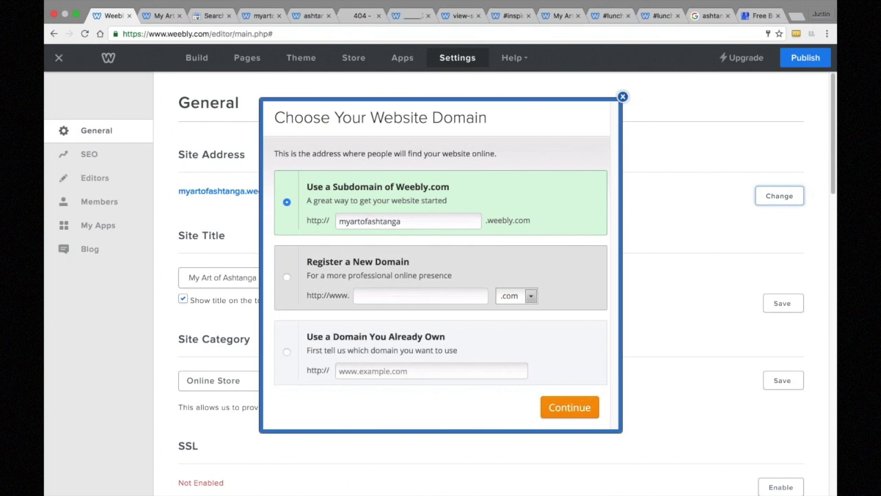
{"action": "left_click", "coordinate": [435, 370]}
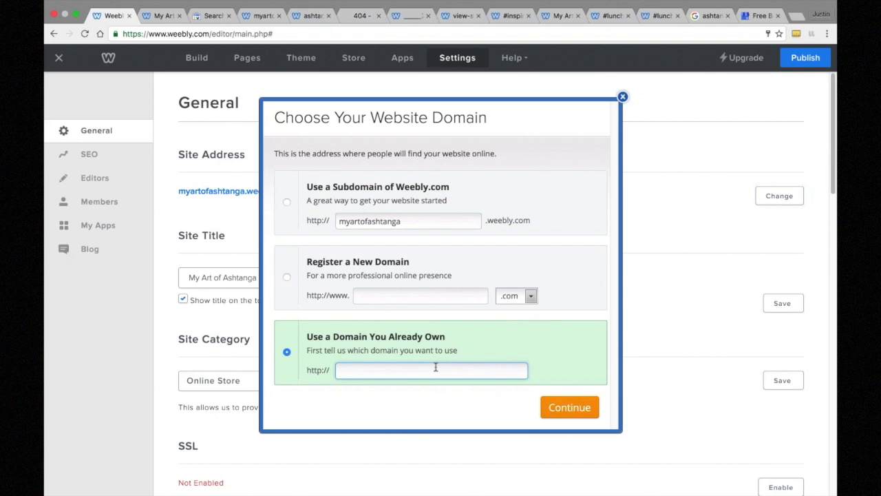
{"action": "type", "text": "myartofashtanga.com"}
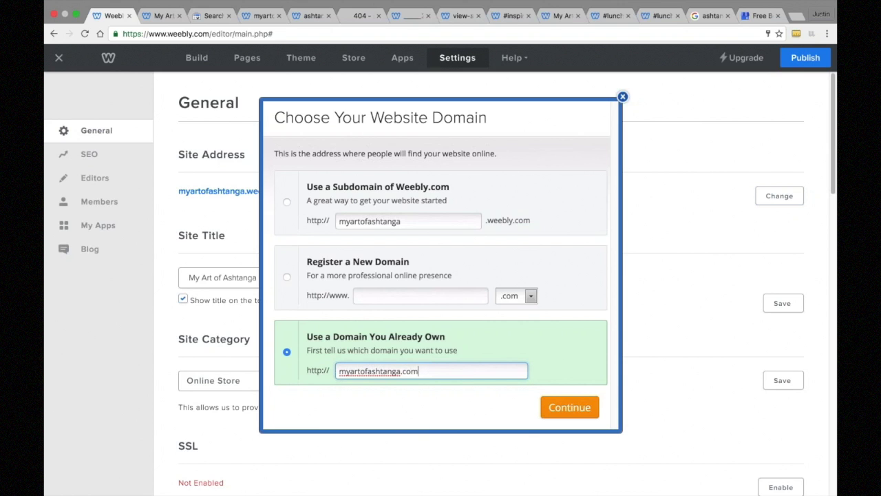
{"action": "left_click_drag", "start_coordinate": [418, 372], "coordinate": [325, 384]}
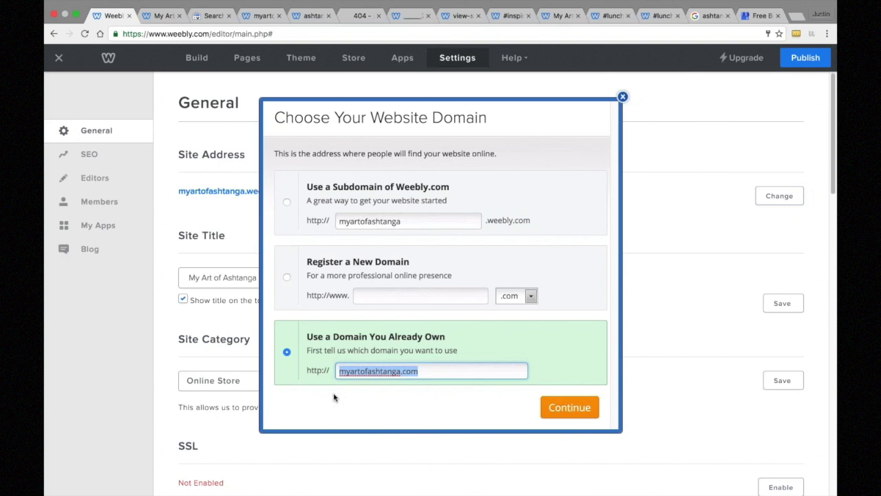
{"action": "left_click", "coordinate": [477, 207]}
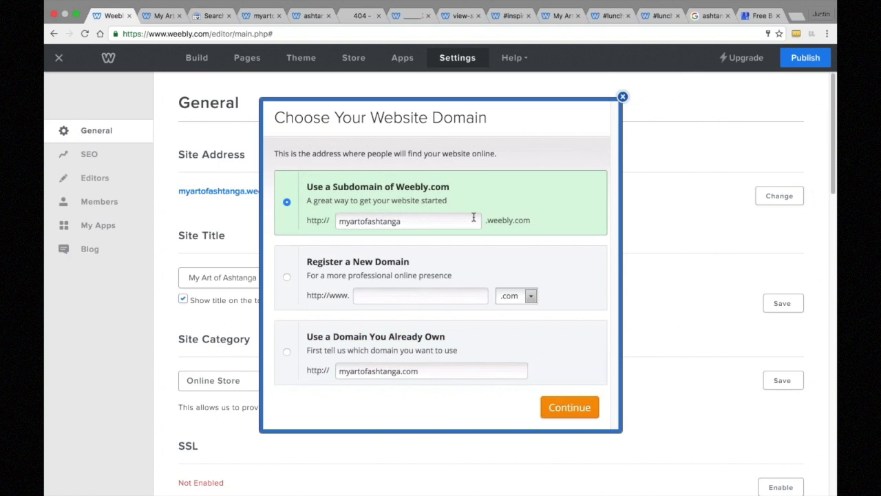
{"action": "left_click", "coordinate": [441, 224]}
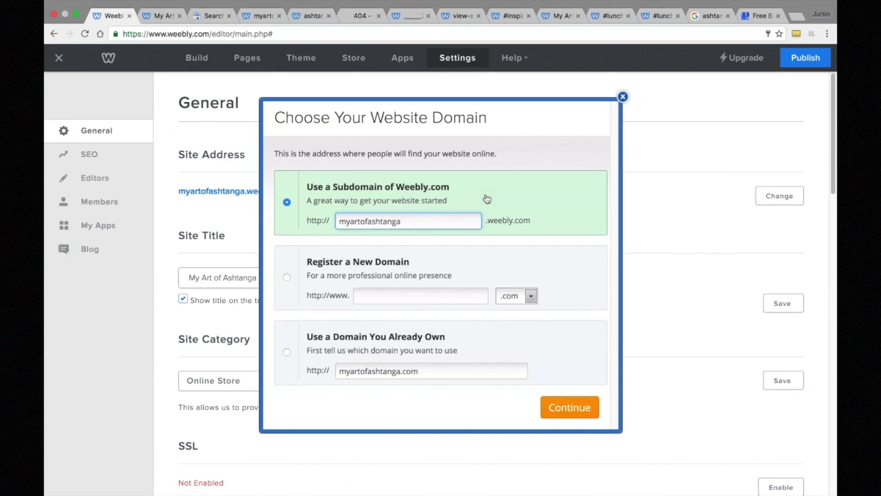
{"action": "left_click", "coordinate": [535, 202]}
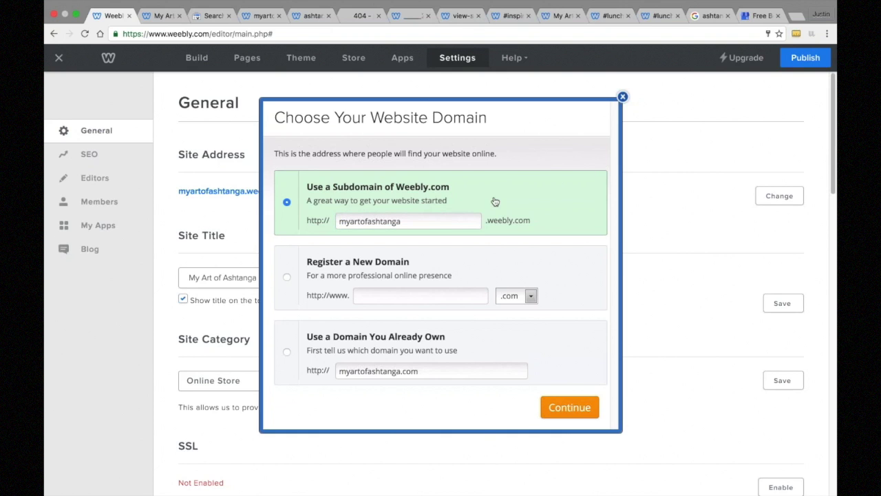
{"action": "left_click", "coordinate": [536, 355]}
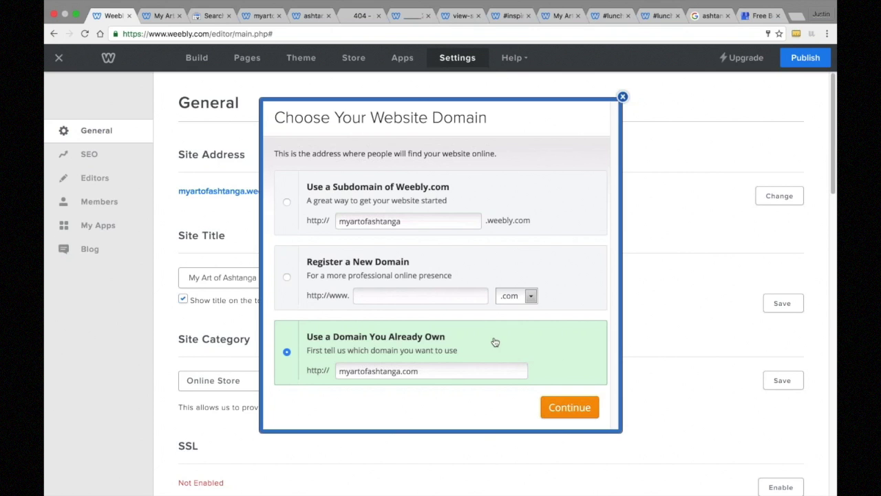
{"action": "left_click", "coordinate": [425, 371]}
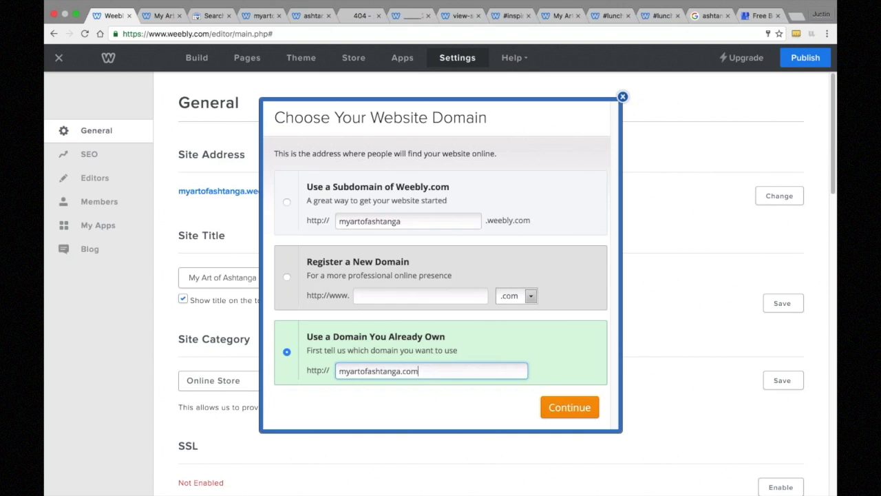
{"action": "left_click", "coordinate": [543, 215]}
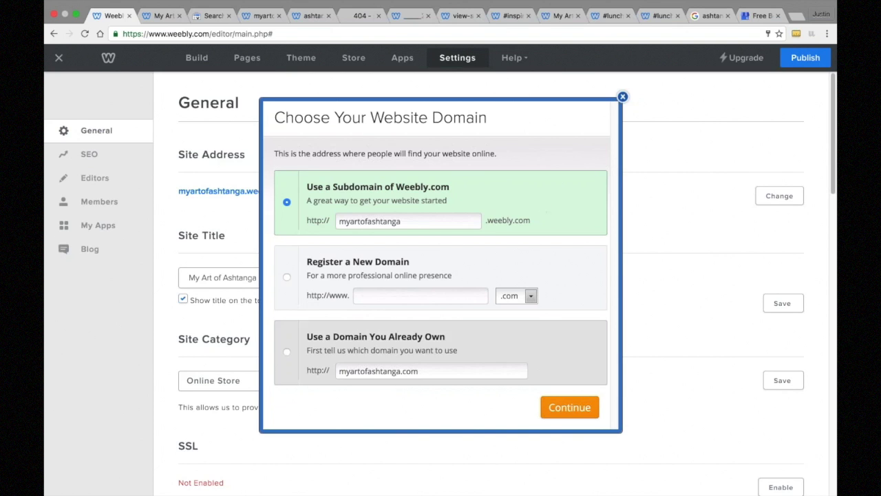
Toggle between the owned-domain and Weebly subdomain options, then close the domain dialog unsaved.
{"action": "left_click", "coordinate": [560, 344]}
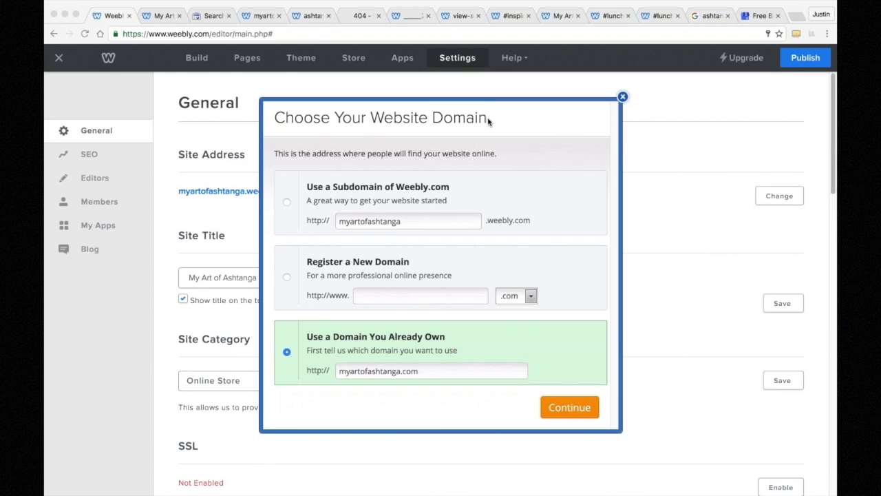
{"action": "left_click", "coordinate": [404, 371]}
{"action": "double_click", "coordinate": [420, 371]}
{"action": "left_click", "coordinate": [441, 372]}
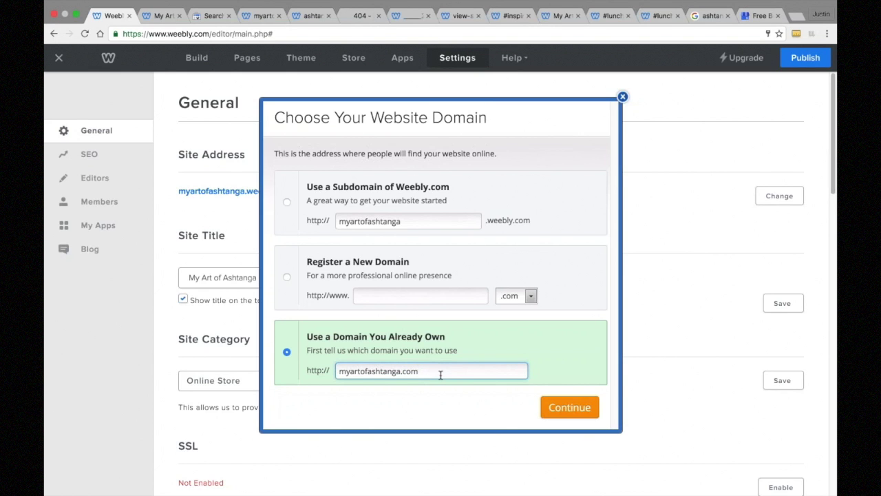
{"action": "key", "text": "super+Tab"}
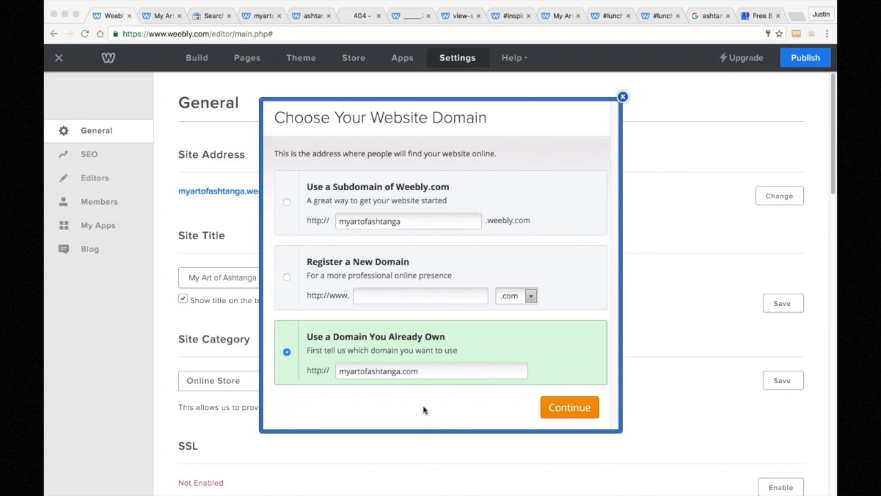
{"action": "left_click", "coordinate": [461, 372]}
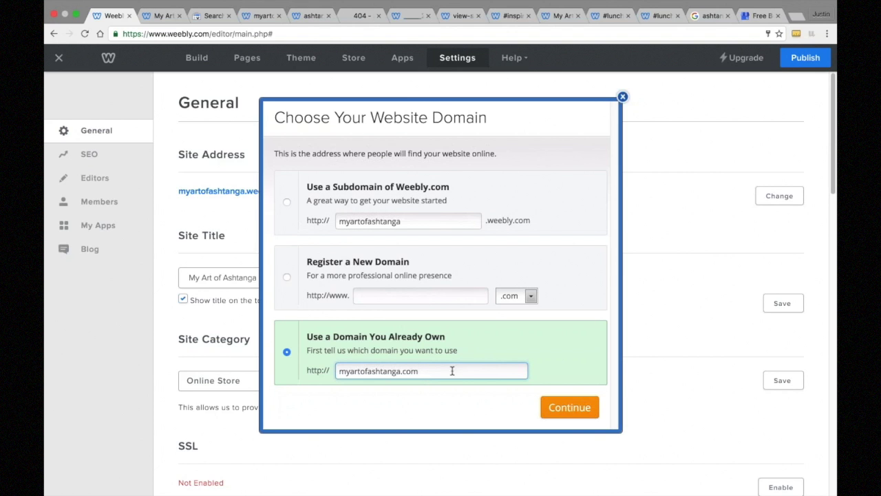
{"action": "left_click_drag", "start_coordinate": [382, 371], "coordinate": [351, 371]}
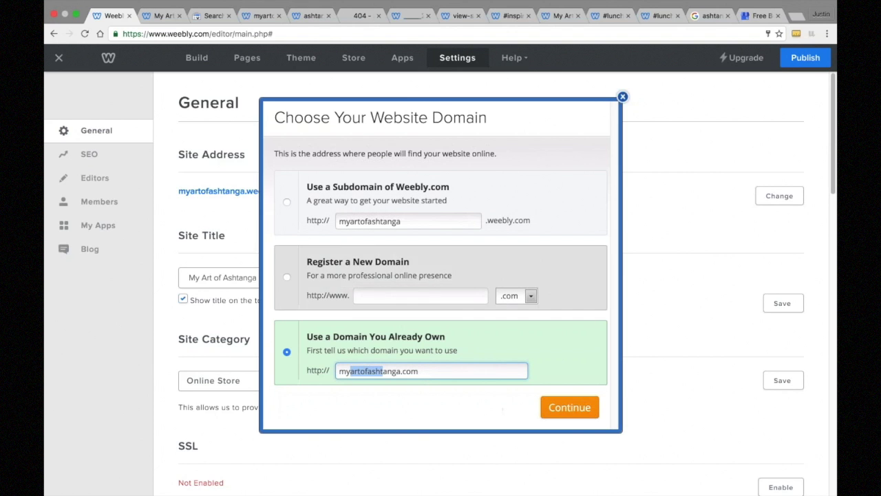
{"action": "left_click", "coordinate": [365, 202]}
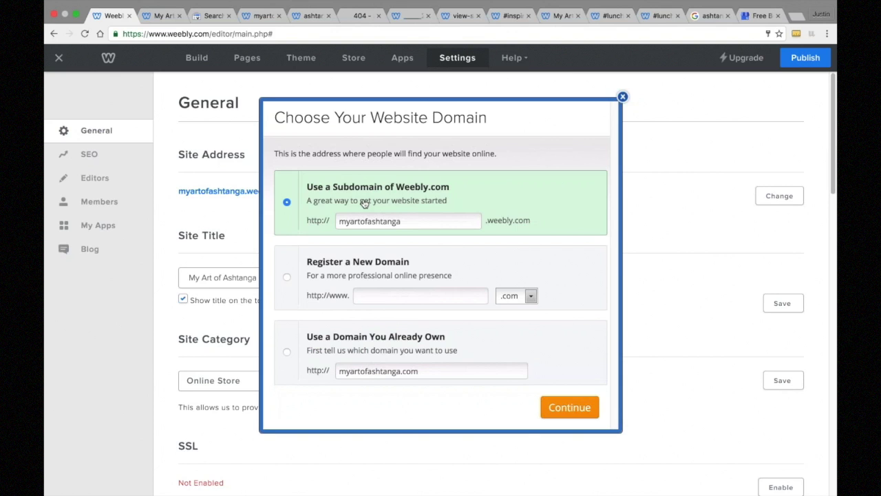
{"action": "left_click", "coordinate": [421, 220]}
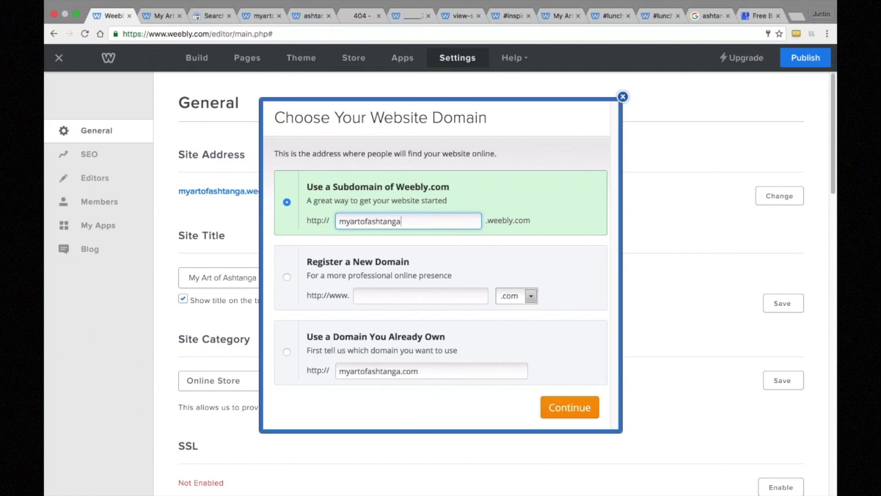
{"action": "left_click", "coordinate": [622, 97]}
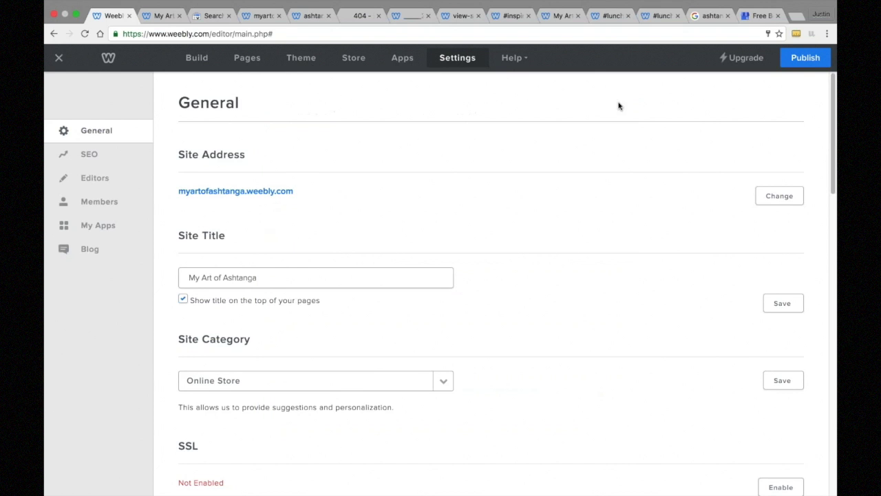
Load the live site's home page and open the #selfies gallery page.
{"action": "left_click", "coordinate": [163, 15]}
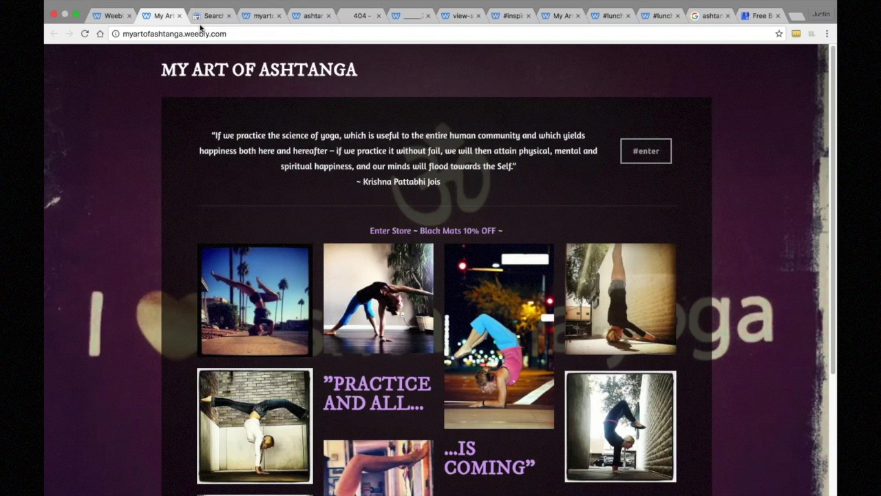
{"action": "left_click", "coordinate": [264, 16]}
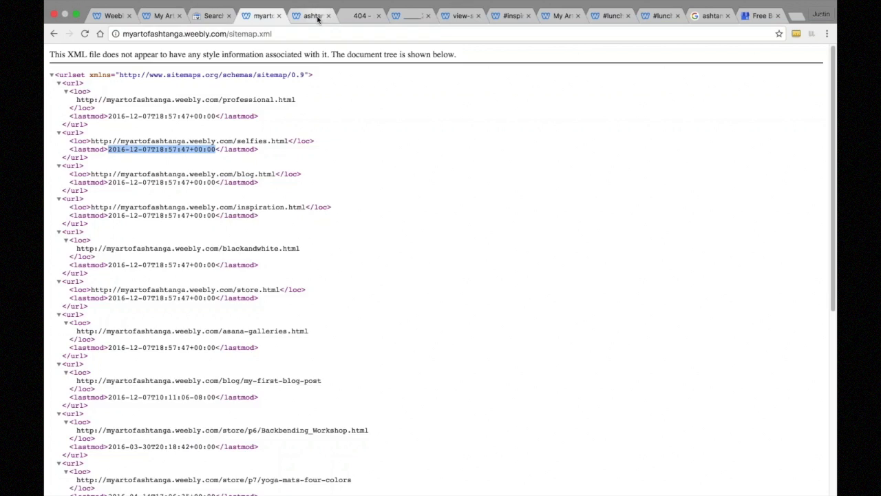
{"action": "left_click", "coordinate": [313, 16]}
{"action": "left_click", "coordinate": [363, 16]}
{"action": "left_click", "coordinate": [265, 34]}
{"action": "left_click", "coordinate": [275, 34]}
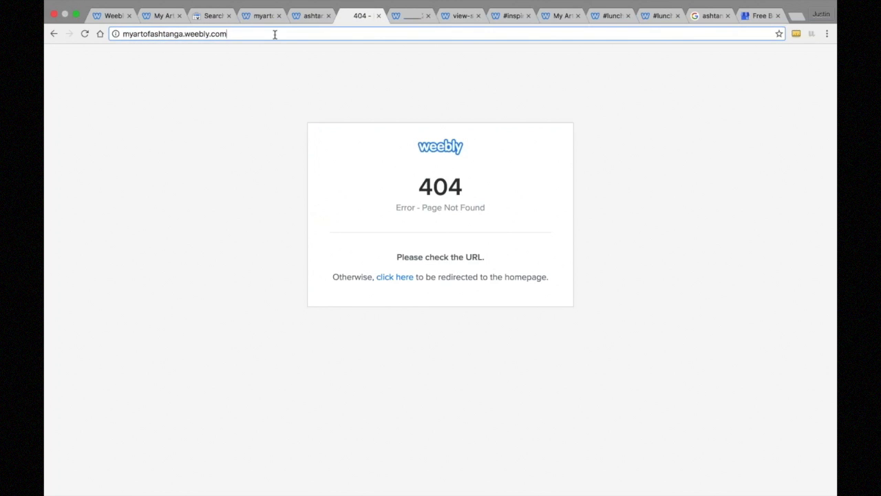
{"action": "key", "text": "Return"}
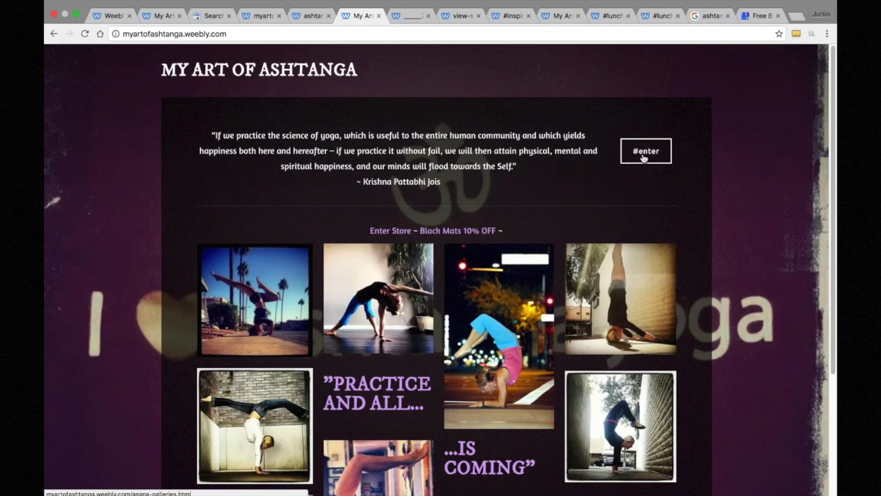
{"action": "left_click", "coordinate": [643, 157]}
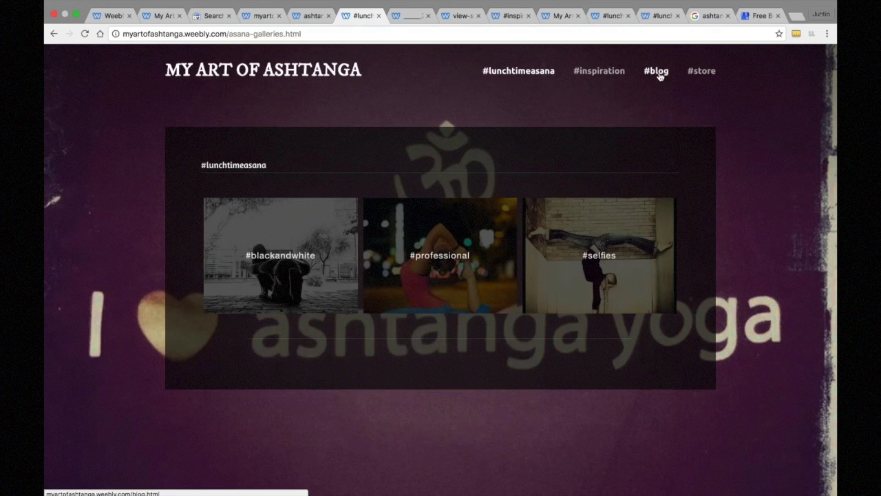
{"action": "mouse_move", "coordinate": [518, 71]}
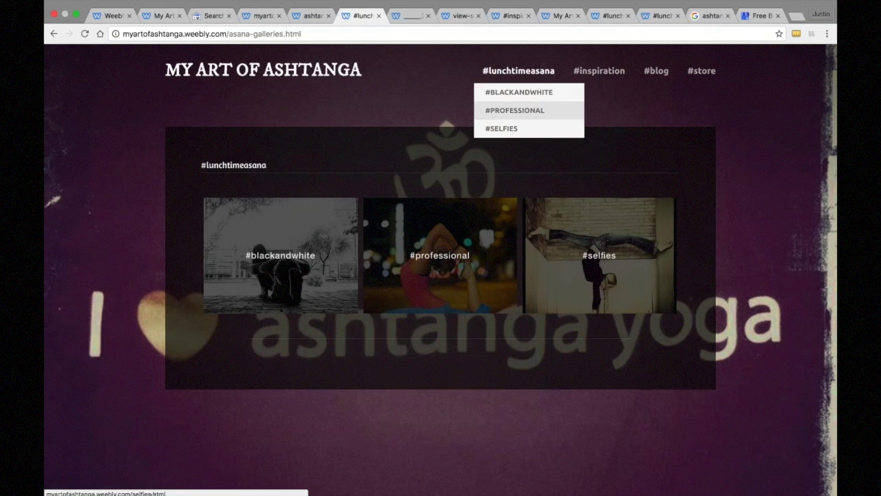
{"action": "left_click", "coordinate": [521, 131]}
{"action": "mouse_move", "coordinate": [506, 75]}
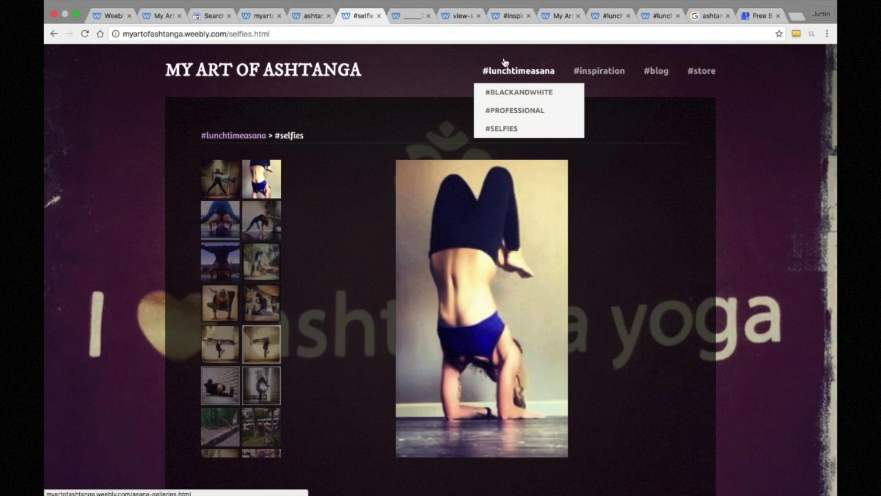
Open the #lunchtimeasana gallery page and try removing .html from its address.
{"action": "left_click", "coordinate": [258, 33]}
{"action": "left_click", "coordinate": [286, 34]}
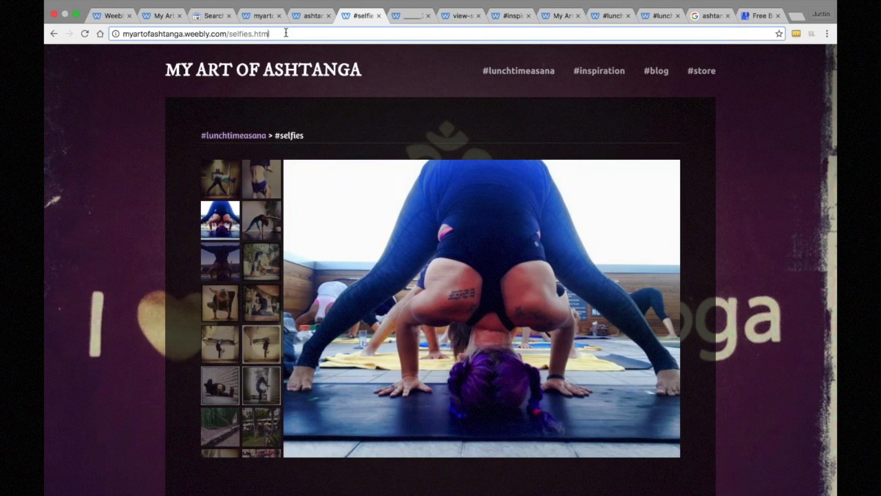
{"action": "mouse_move", "coordinate": [516, 73]}
{"action": "left_click", "coordinate": [540, 82]}
{"action": "left_click", "coordinate": [243, 33]}
{"action": "left_click", "coordinate": [305, 33]}
{"action": "left_click_drag", "start_coordinate": [283, 33], "coordinate": [316, 33]}
{"action": "key", "text": "BackSpace"}
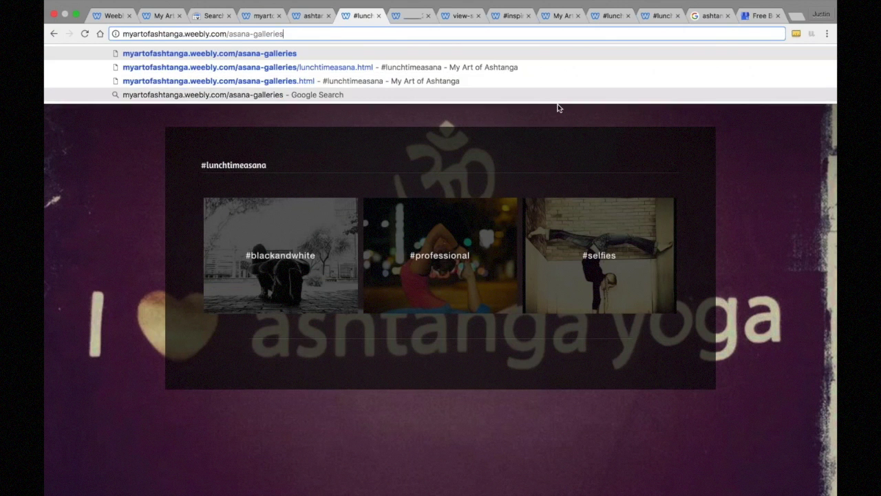
{"action": "key", "text": "Return"}
{"action": "mouse_move", "coordinate": [527, 92]}
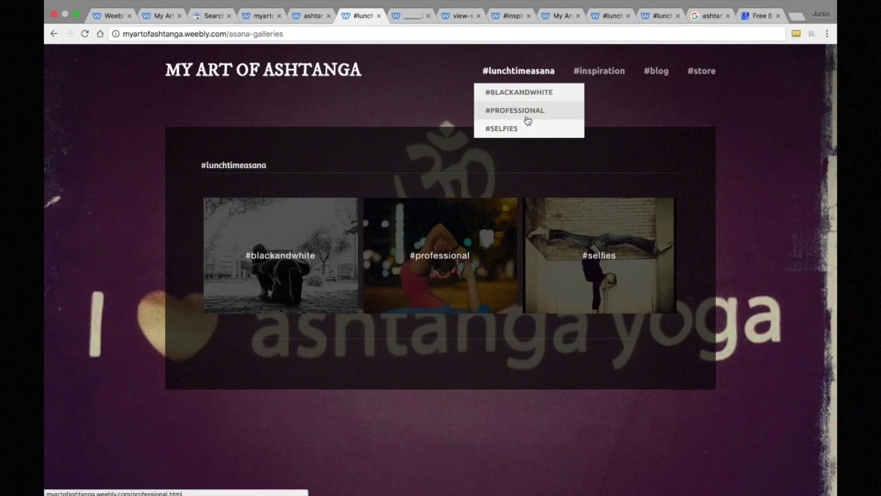
Load myartofashtanga.weebly.com/asana-galleries/selfies.html and confirm the old gallery address returns a 404.
{"action": "left_click", "coordinate": [318, 34]}
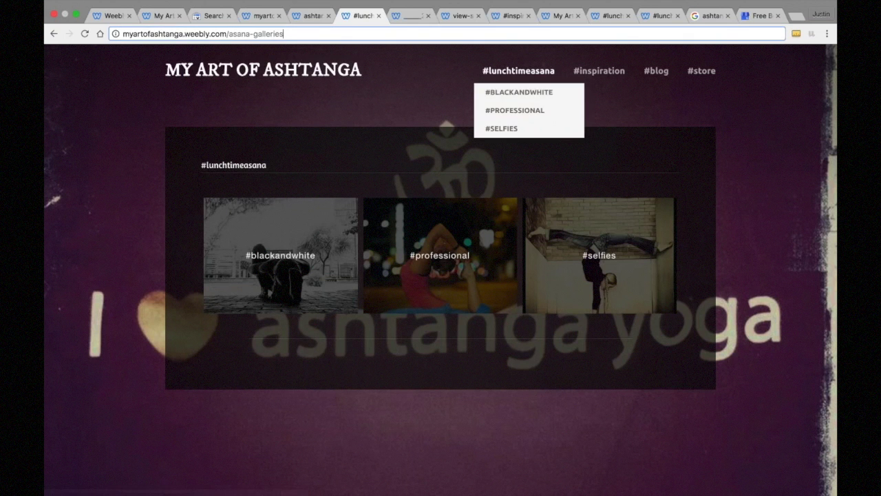
{"action": "left_click", "coordinate": [315, 33]}
{"action": "left_click", "coordinate": [315, 33]}
{"action": "type", "text": "/"}
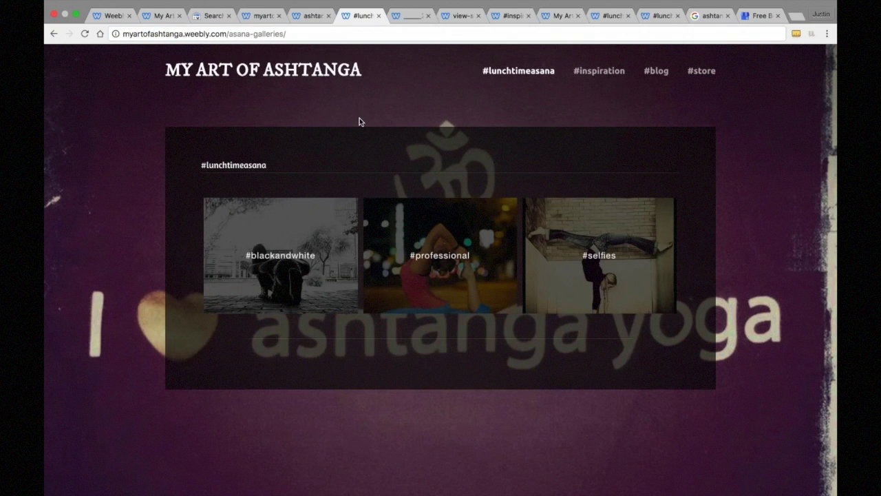
{"action": "mouse_move", "coordinate": [519, 71]}
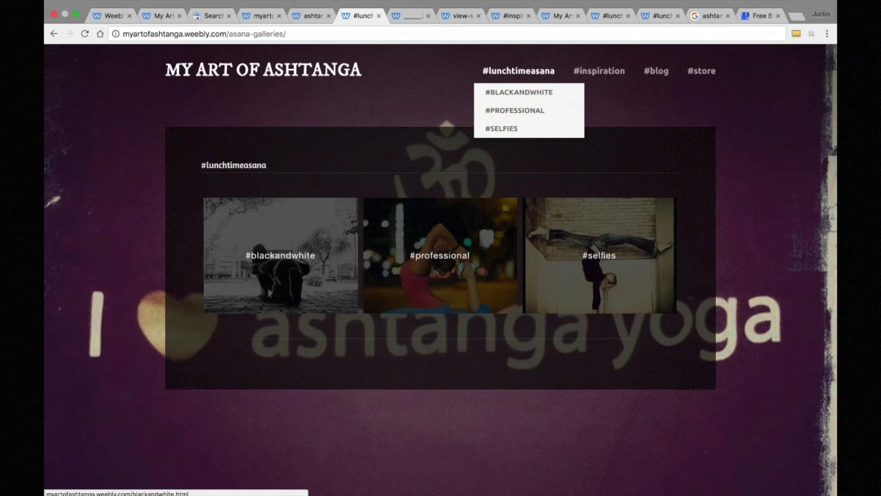
{"action": "left_click", "coordinate": [323, 33]}
{"action": "left_click", "coordinate": [322, 33]}
{"action": "type", "text": "selfies"}
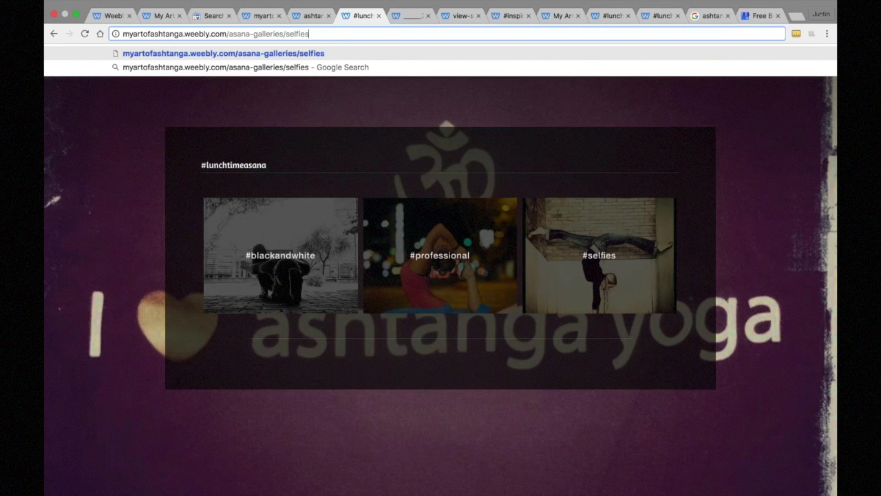
{"action": "type", "text": ".html"}
{"action": "key", "text": "Return"}
{"action": "left_click_drag", "start_coordinate": [327, 34], "coordinate": [227, 34]}
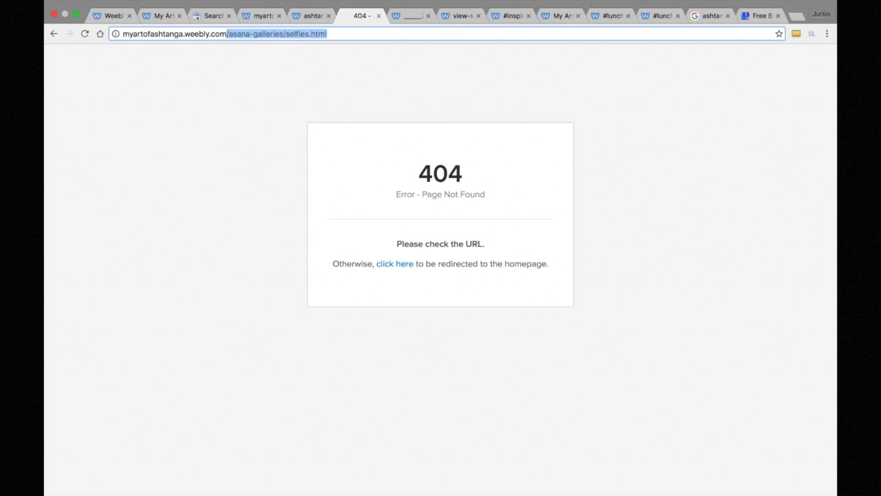
{"action": "left_click_drag", "start_coordinate": [327, 33], "coordinate": [220, 34]}
{"action": "key", "text": "ctrl+c"}
Check the live #selfies gallery's address, then return to Weebly's General settings.
{"action": "left_click", "coordinate": [114, 15]}
{"action": "left_click", "coordinate": [313, 15]}
{"action": "left_click", "coordinate": [362, 20]}
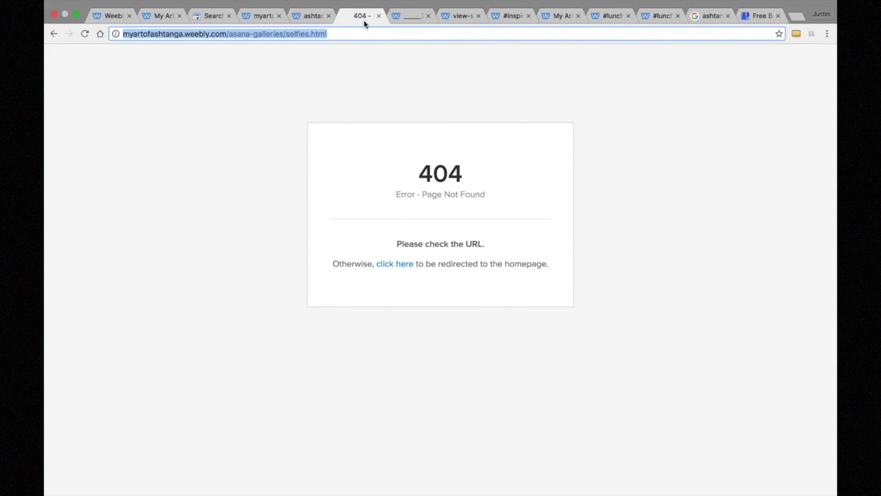
{"action": "left_click", "coordinate": [407, 18]}
{"action": "left_click", "coordinate": [459, 15]}
{"action": "left_click", "coordinate": [519, 16]}
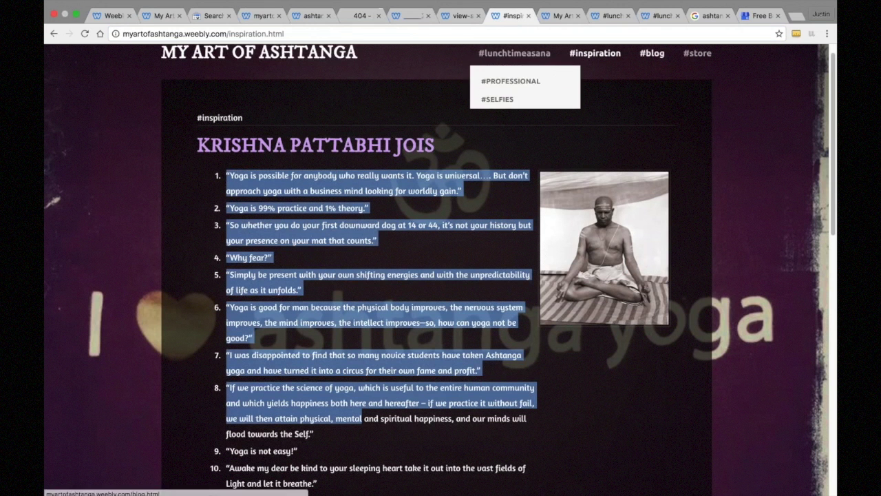
{"action": "mouse_move", "coordinate": [514, 53]}
{"action": "left_click", "coordinate": [506, 112]}
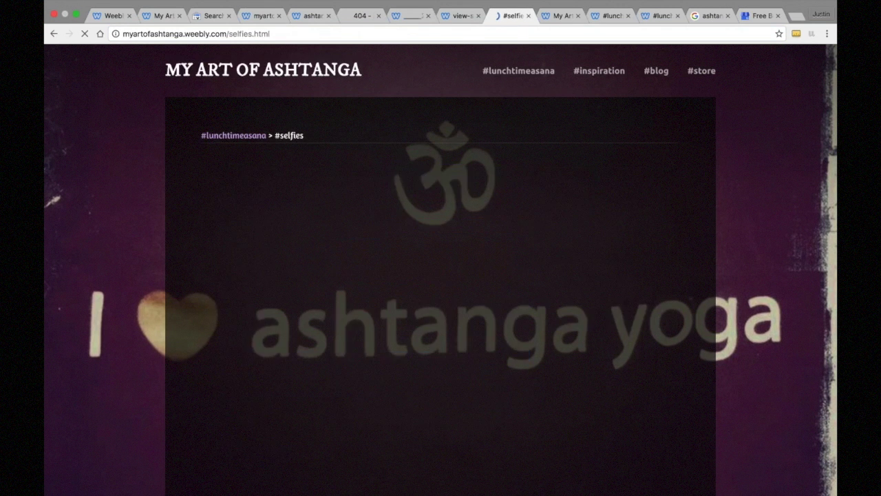
{"action": "left_click", "coordinate": [286, 34]}
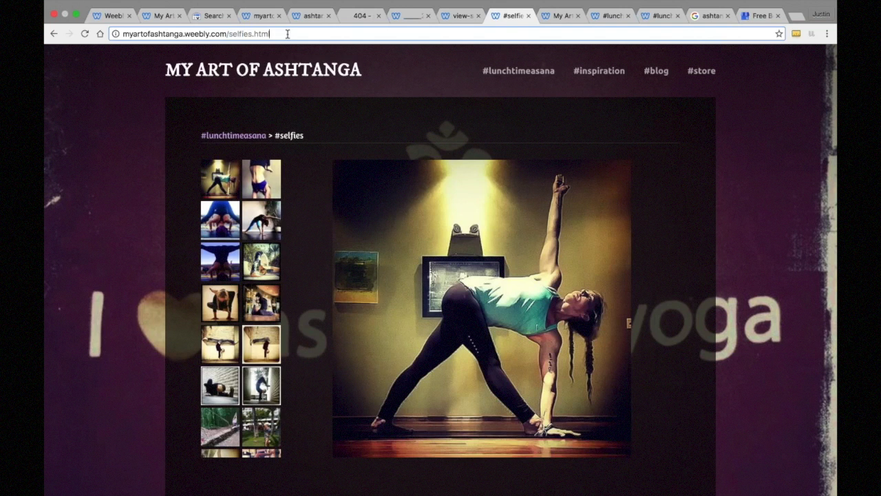
{"action": "left_click", "coordinate": [114, 15]}
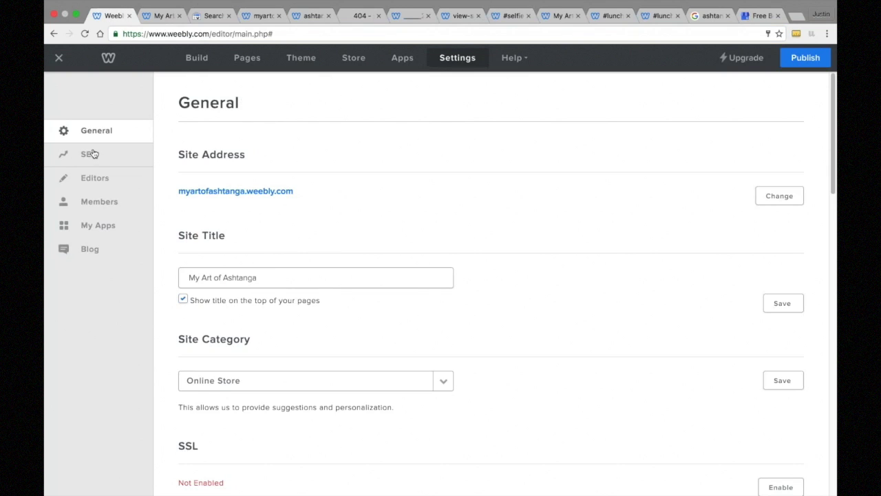
Add a 301 redirect from /asana-galleries/selfies.html to the #selfies page in SEO settings.
{"action": "left_click", "coordinate": [90, 153]}
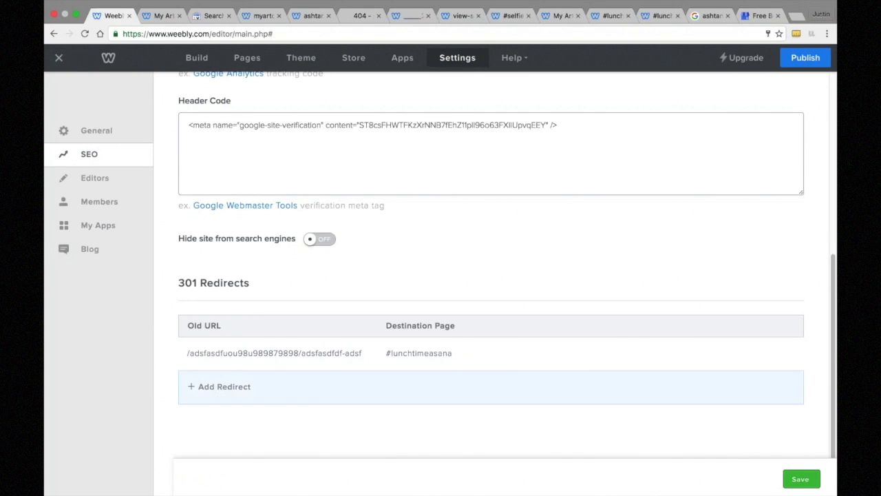
{"action": "left_click", "coordinate": [220, 387]}
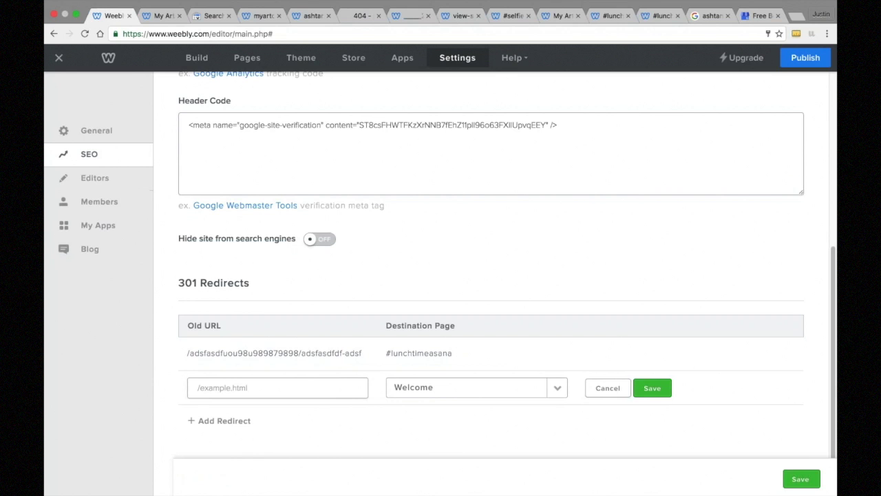
{"action": "key", "text": "ctrl+v"}
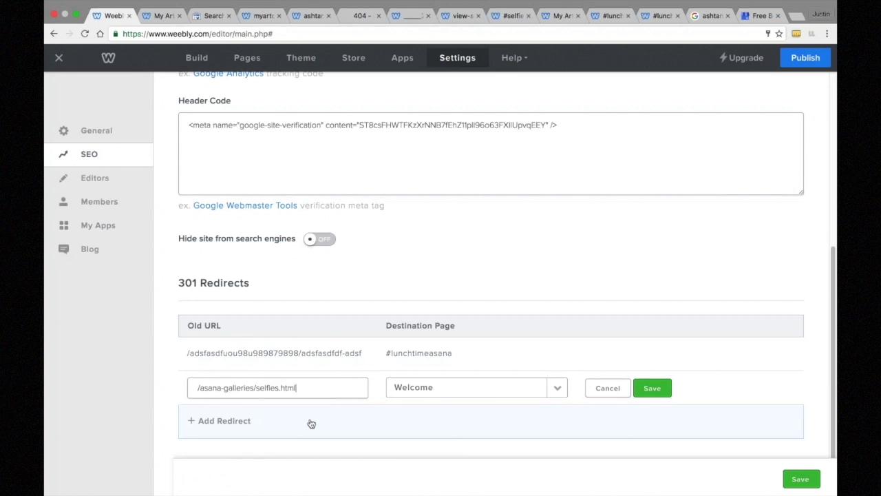
{"action": "left_click", "coordinate": [555, 389]}
{"action": "scroll", "coordinate": [497, 417], "scroll_direction": "down", "scroll_amount": 3}
{"action": "left_click", "coordinate": [426, 402]}
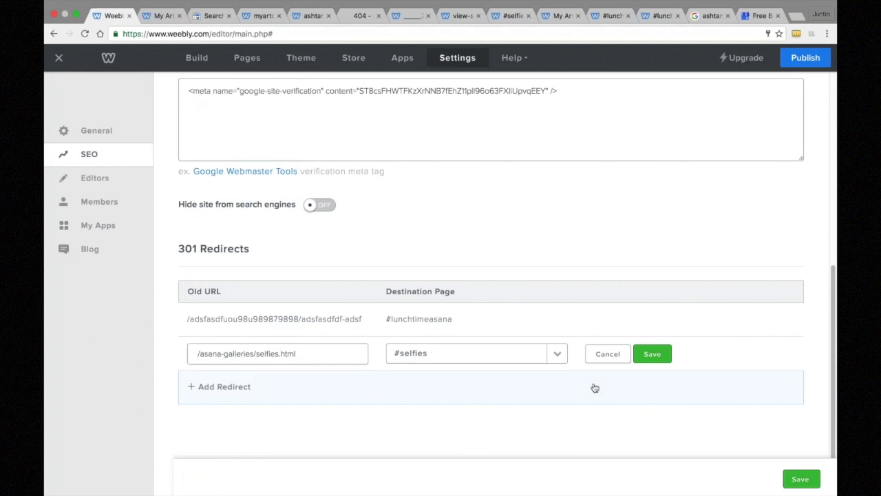
{"action": "left_click", "coordinate": [651, 355]}
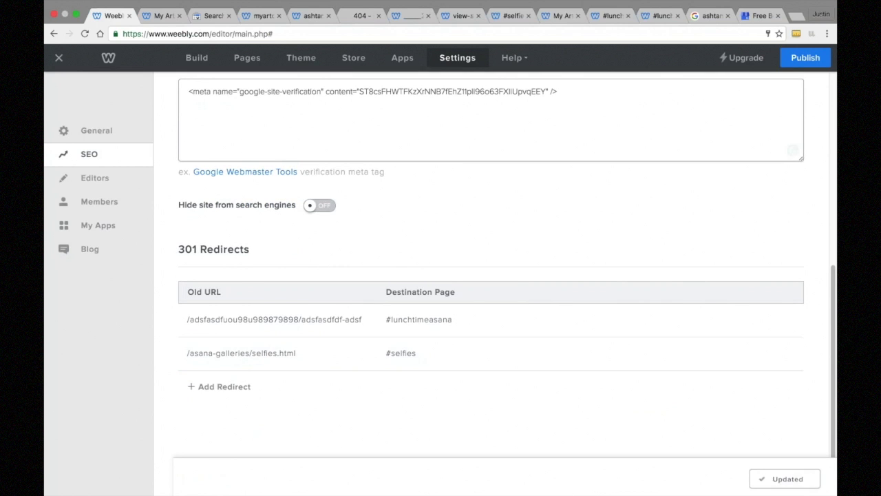
Save and publish the site, then go back to the old address's 404 tab.
{"action": "left_click", "coordinate": [802, 60]}
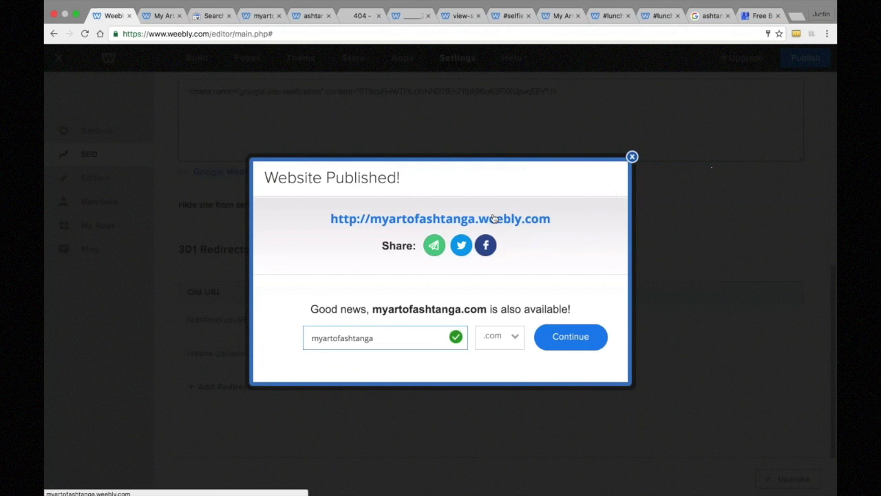
{"action": "left_click", "coordinate": [361, 15]}
{"action": "left_click", "coordinate": [340, 33]}
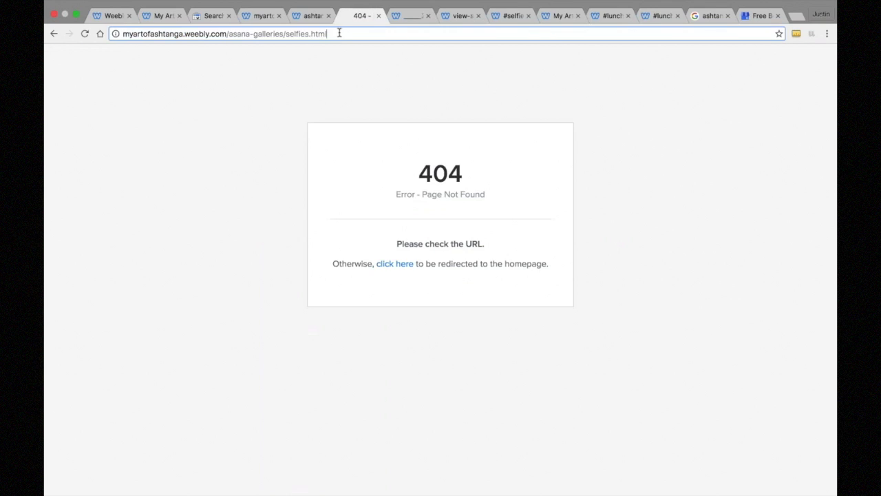
Remove asana-galleries/ from the address to load /selfies.html and see the live #selfies gallery.
{"action": "left_click_drag", "start_coordinate": [285, 33], "coordinate": [229, 34]}
{"action": "key", "text": "BackSpace"}
{"action": "key", "text": "Return"}
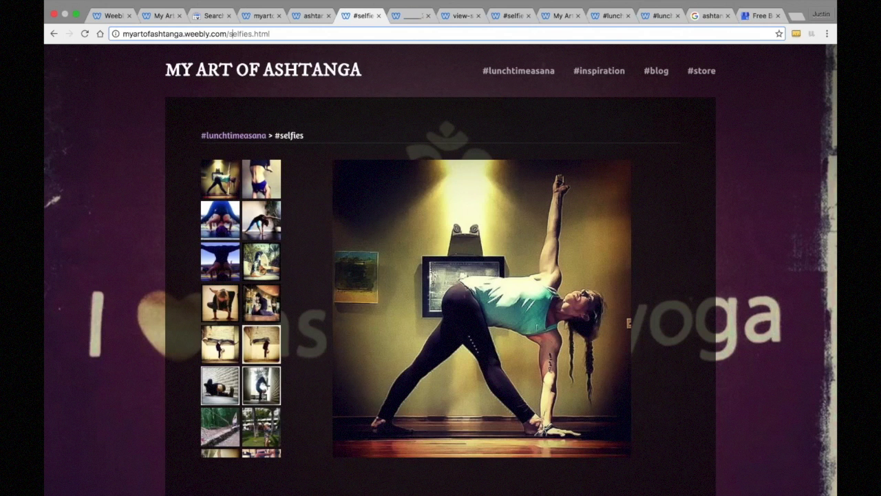
{"action": "mouse_move", "coordinate": [571, 295]}
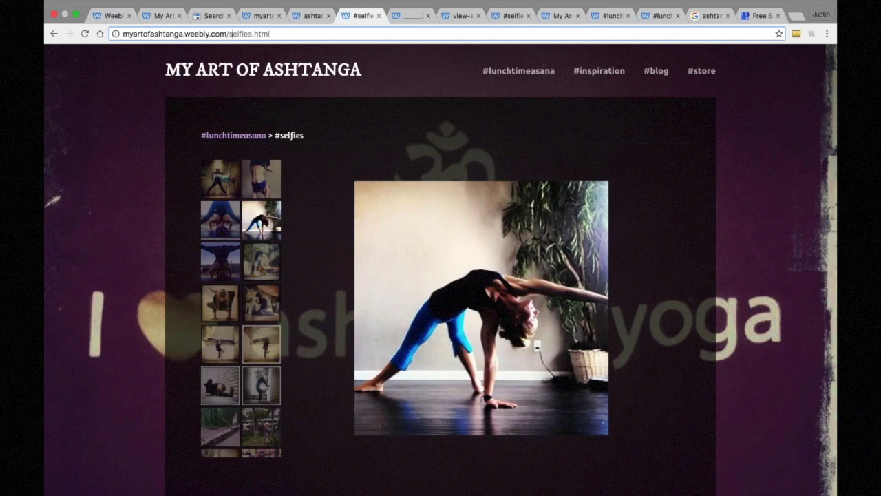
{"action": "key", "text": "super+Tab"}
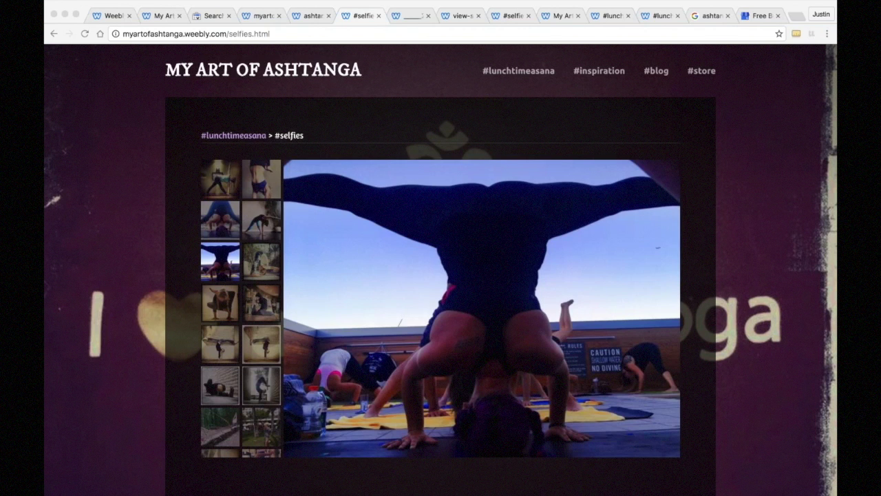
{"action": "left_click", "coordinate": [164, 19]}
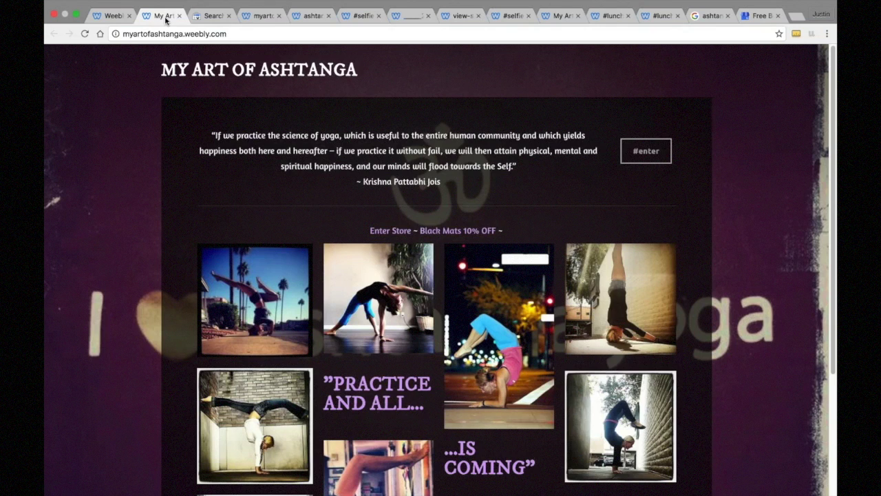
{"action": "left_click", "coordinate": [311, 17]}
{"action": "left_click", "coordinate": [268, 19]}
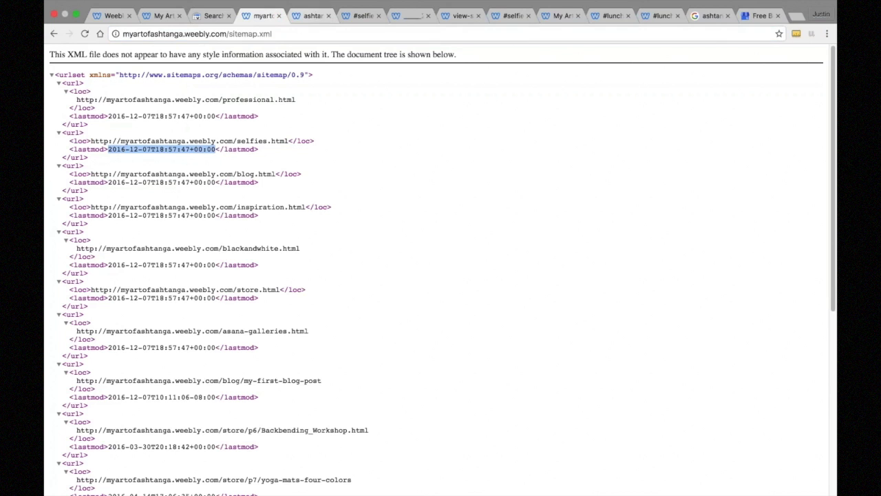
Load Weebly's SEO guide at weebly.com/seo in the current tab.
{"action": "double_click", "coordinate": [197, 33]}
{"action": "triple_click", "coordinate": [192, 32]}
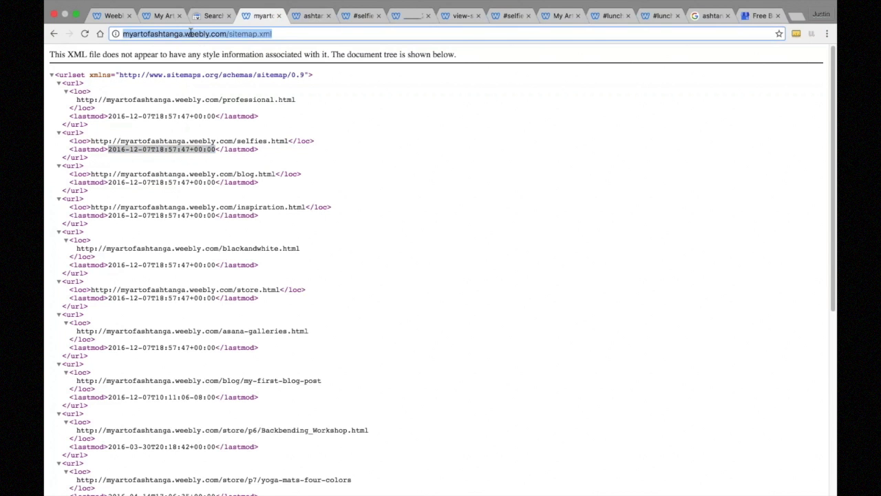
{"action": "type", "text": "weebly.com/seo"}
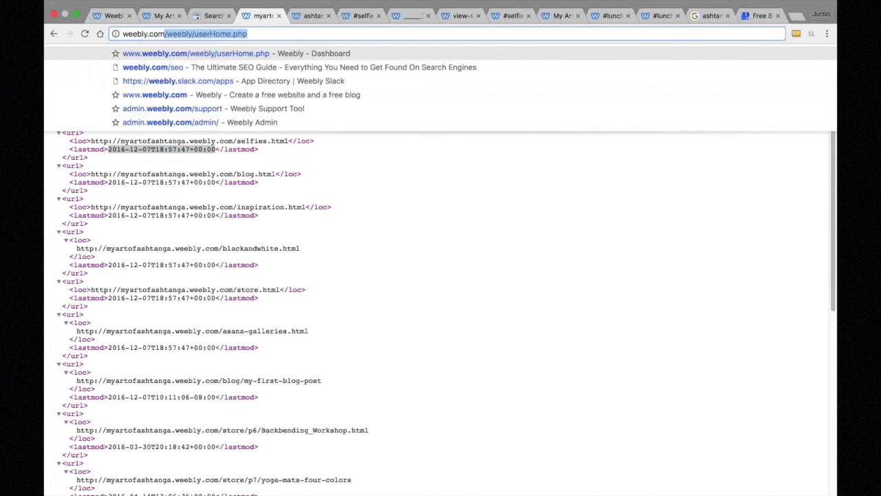
{"action": "key", "text": "Return"}
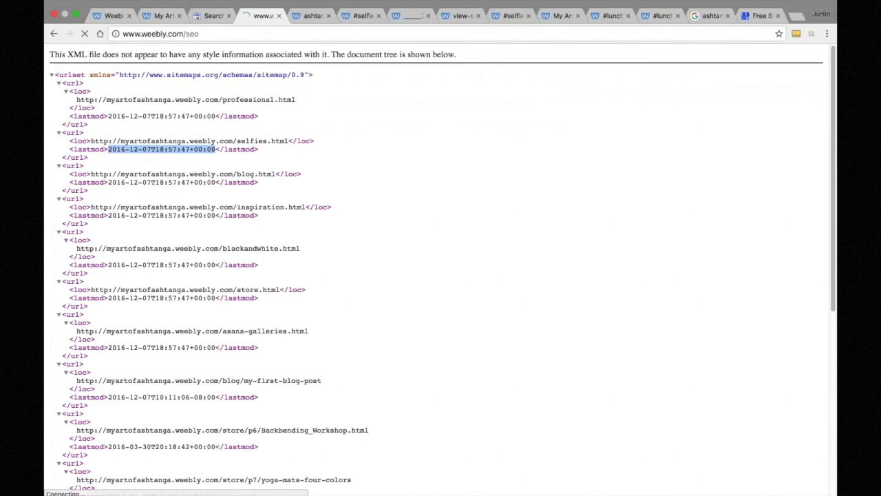
Go to the guide's Redirects section and open the linked 301 redirect article.
{"action": "scroll", "coordinate": [244, 322], "scroll_direction": "down", "scroll_amount": 5}
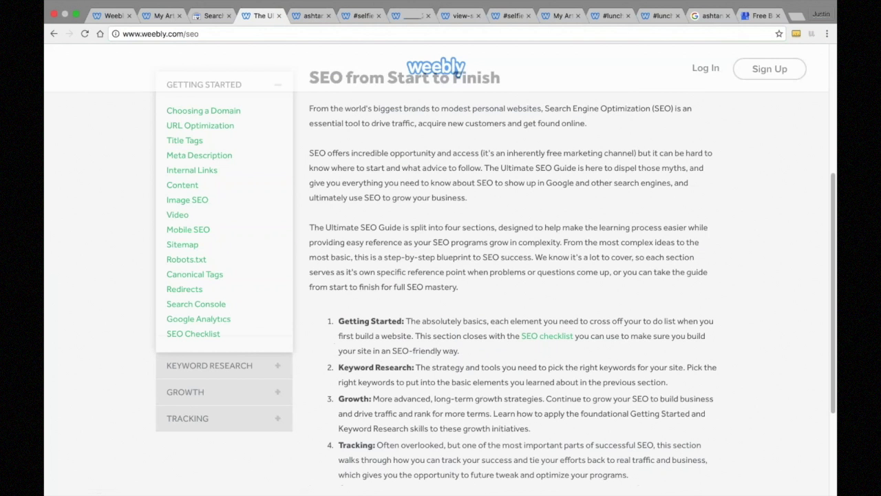
{"action": "left_click", "coordinate": [184, 289]}
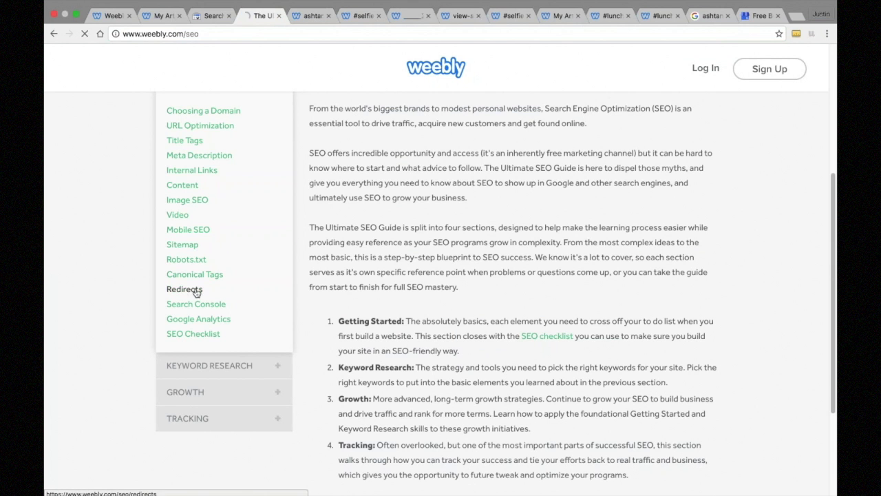
{"action": "scroll", "coordinate": [546, 311], "scroll_direction": "down", "scroll_amount": 3}
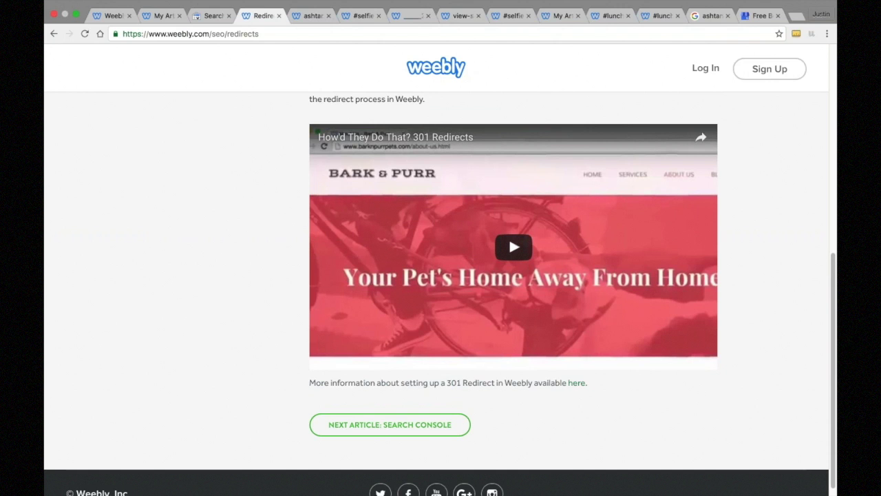
{"action": "left_click", "coordinate": [577, 382]}
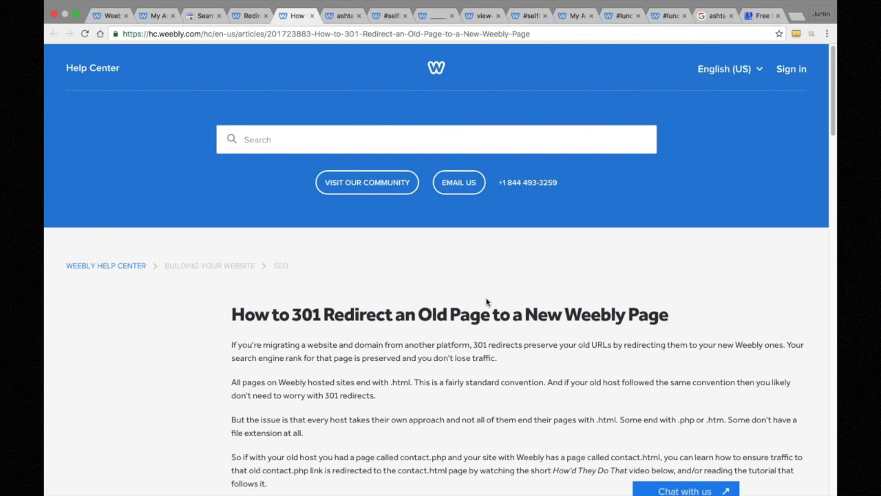
Go up to the Help Center's SEO article list and browse it.
{"action": "left_click", "coordinate": [285, 266]}
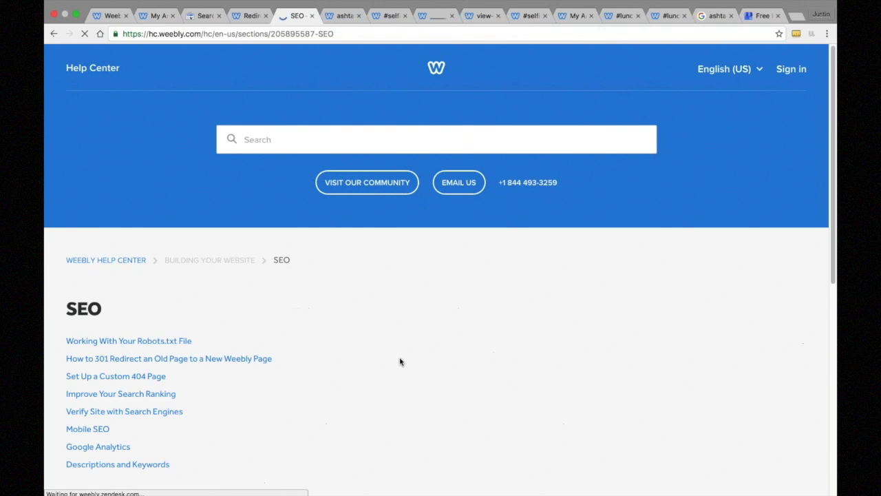
{"action": "scroll", "coordinate": [401, 360], "scroll_direction": "down", "scroll_amount": 3}
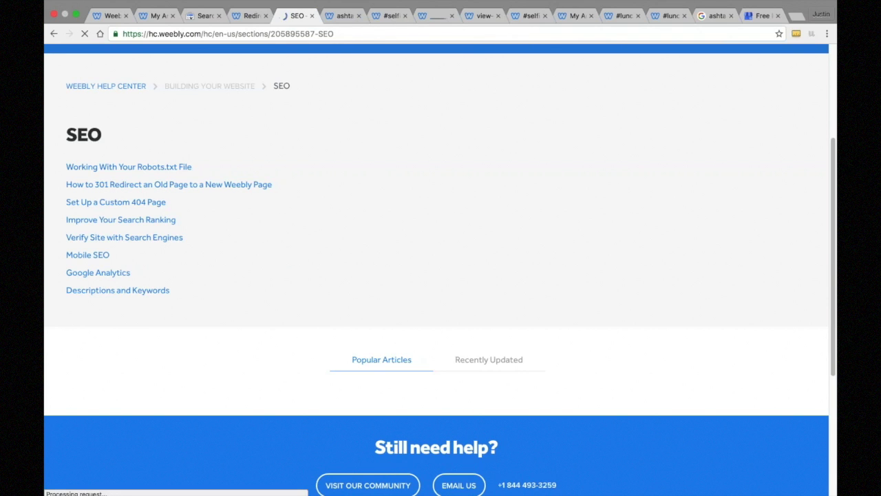
{"action": "scroll", "coordinate": [317, 186], "scroll_direction": "up", "scroll_amount": 2}
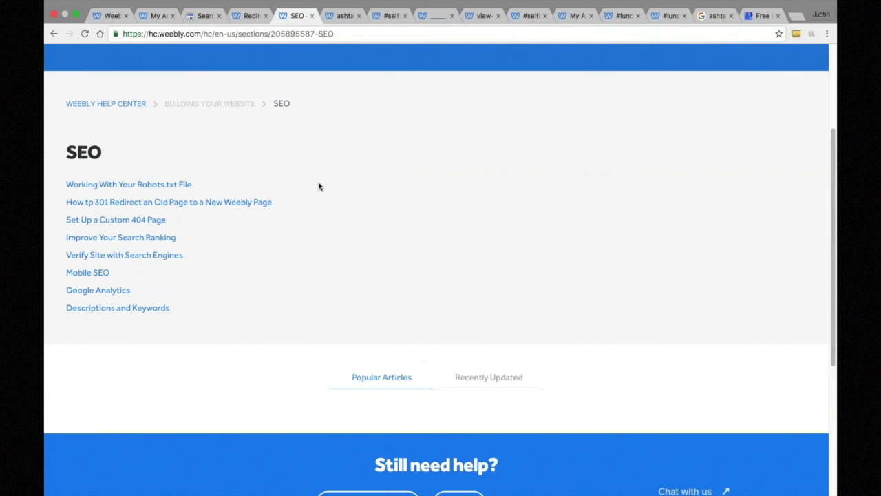
{"action": "scroll", "coordinate": [318, 186], "scroll_direction": "up", "scroll_amount": 1}
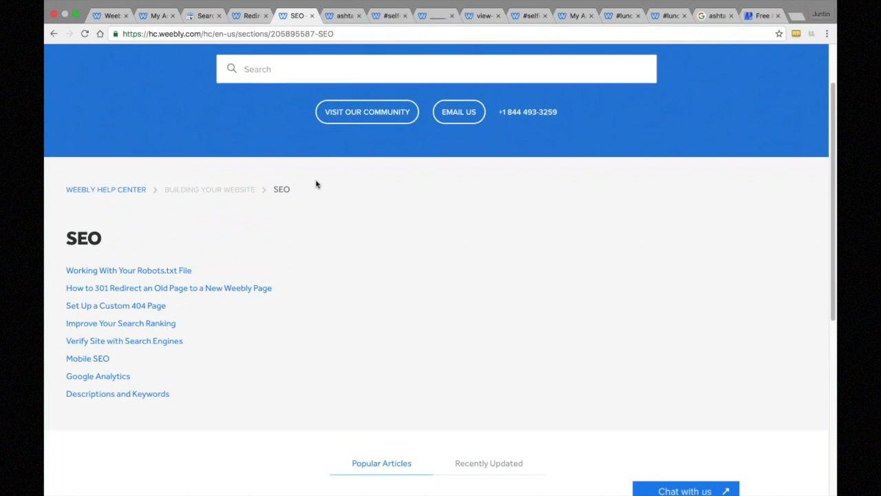
{"action": "scroll", "coordinate": [318, 186], "scroll_direction": "down", "scroll_amount": 2}
{"action": "scroll", "coordinate": [318, 186], "scroll_direction": "up", "scroll_amount": 5}
{"action": "scroll", "coordinate": [298, 237], "scroll_direction": "down", "scroll_amount": 7}
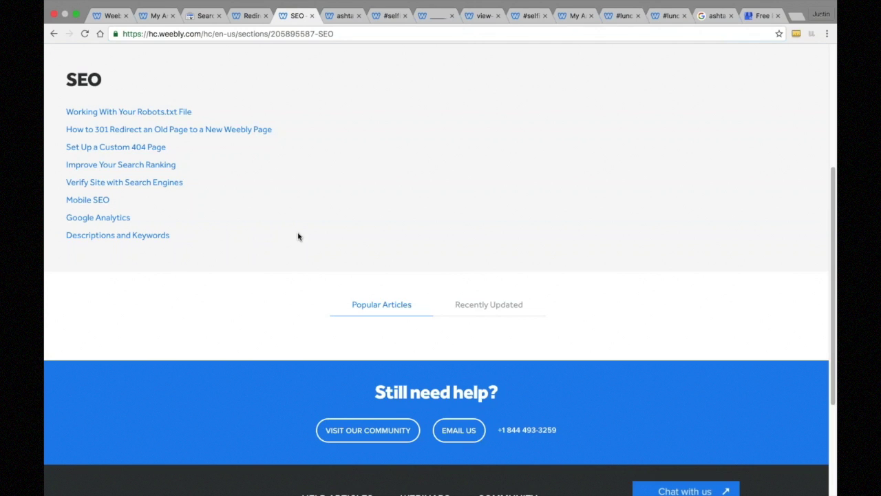
{"action": "scroll", "coordinate": [435, 275], "scroll_direction": "up", "scroll_amount": 7}
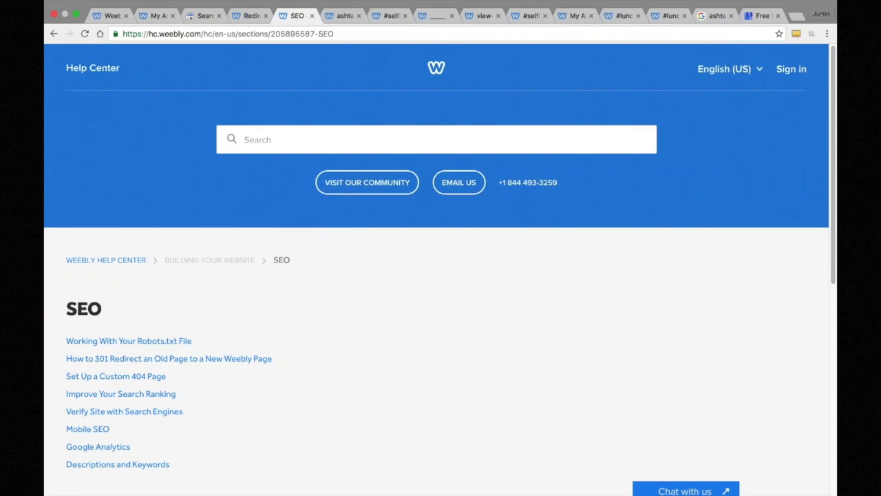
Visit the Weebly Community and open its SEO discussion category.
{"action": "left_click", "coordinate": [368, 183]}
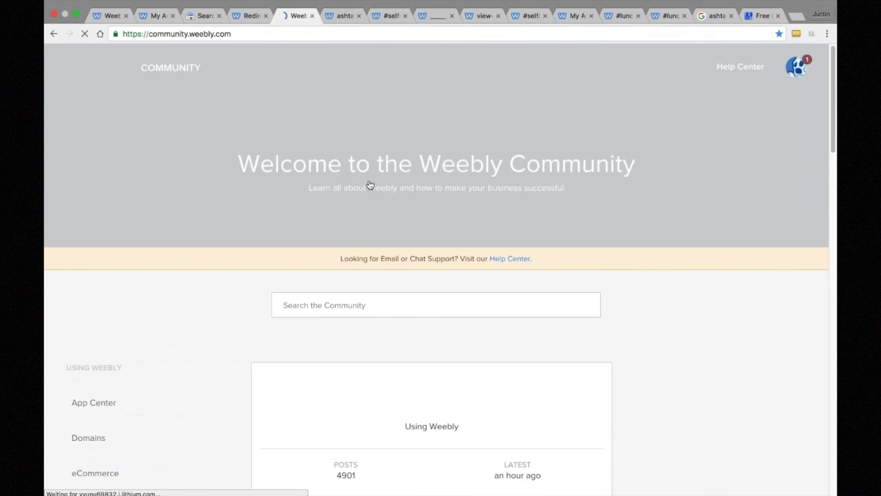
{"action": "scroll", "coordinate": [191, 395], "scroll_direction": "down", "scroll_amount": 4}
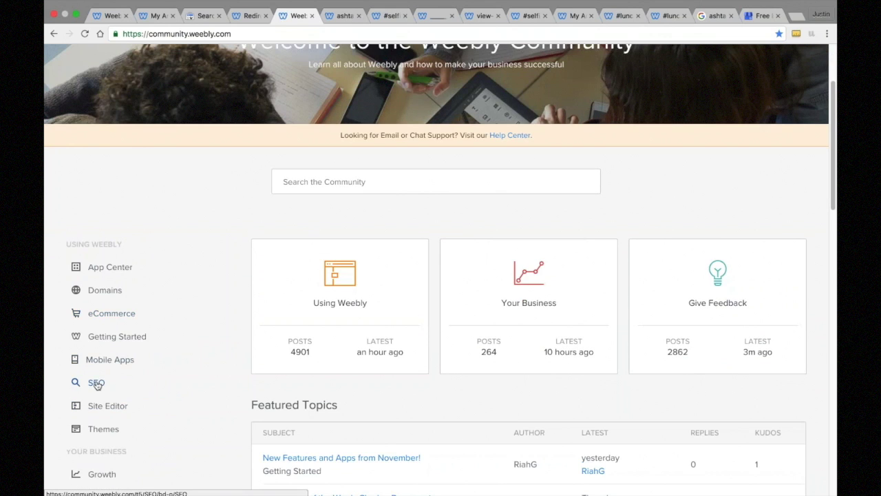
{"action": "left_click", "coordinate": [96, 383]}
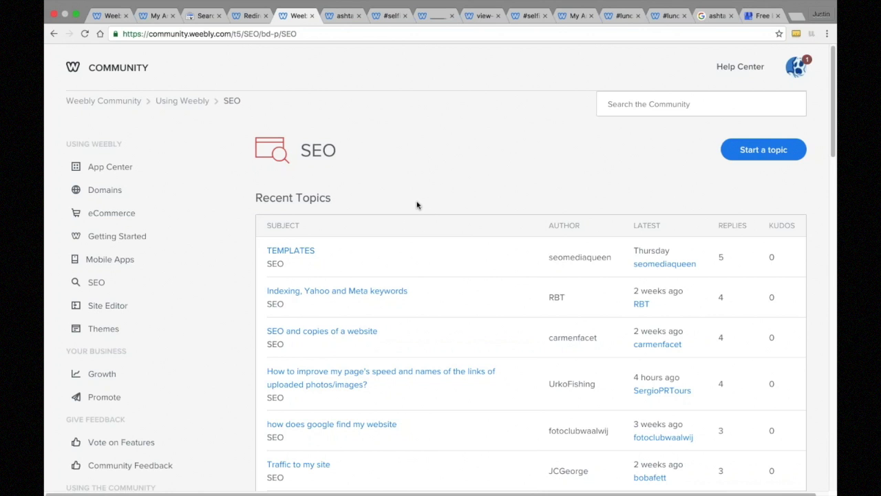
Open the Weebly Help Center home page.
{"action": "triple_click", "coordinate": [417, 204]}
{"action": "left_click", "coordinate": [348, 202]}
{"action": "scroll", "coordinate": [354, 203], "scroll_direction": "down", "scroll_amount": 1}
{"action": "scroll", "coordinate": [355, 204], "scroll_direction": "up", "scroll_amount": 1}
{"action": "left_click", "coordinate": [743, 66]}
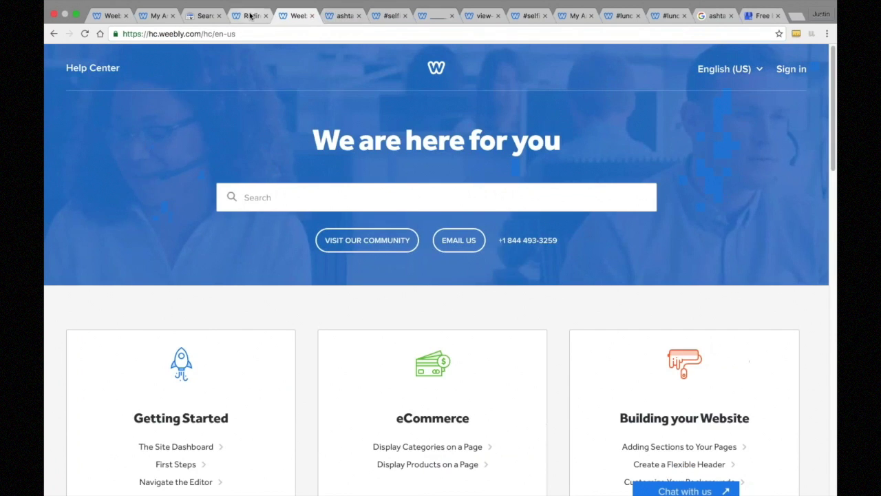
Check the Search Console tab, then reload the SEO Redirects guide.
{"action": "left_click", "coordinate": [249, 15]}
{"action": "left_click", "coordinate": [205, 15]}
{"action": "left_click", "coordinate": [251, 15]}
{"action": "left_click", "coordinate": [216, 34]}
{"action": "key", "text": "Right"}
{"action": "key", "text": "Return"}
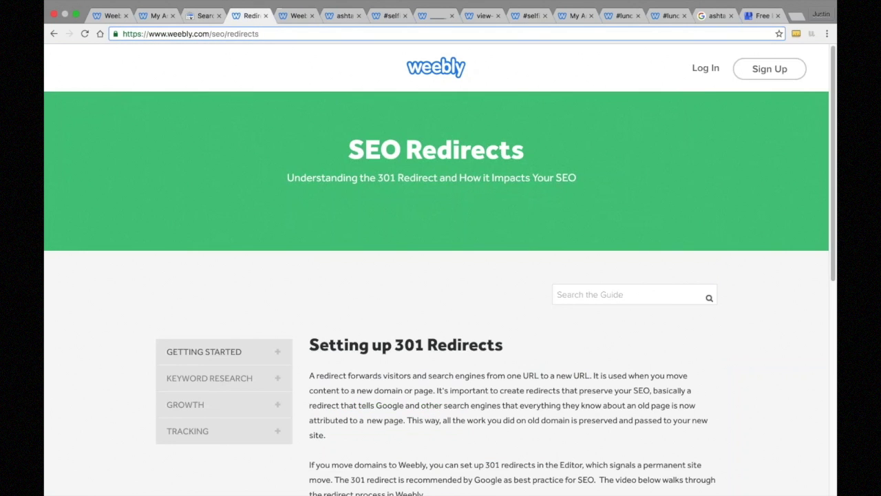
Back on the Help Center, open the live chat form and close it unsent.
{"action": "left_click", "coordinate": [295, 16]}
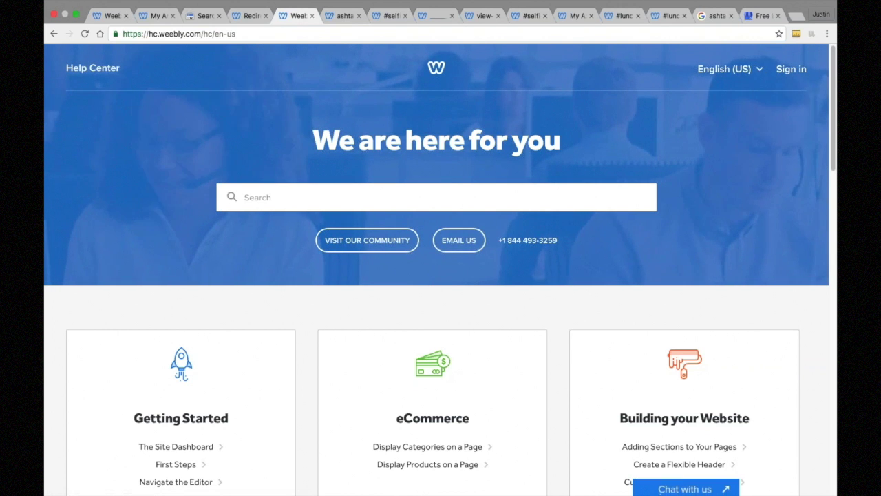
{"action": "left_click", "coordinate": [681, 489]}
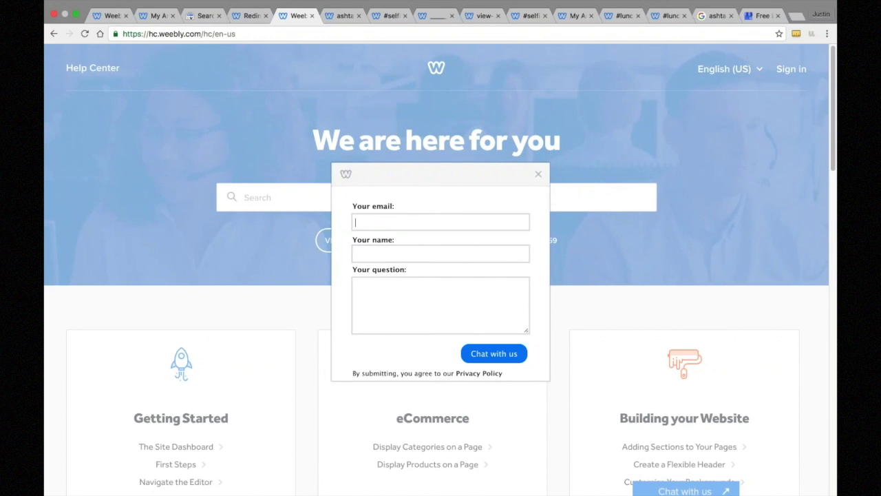
{"action": "left_click", "coordinate": [555, 179]}
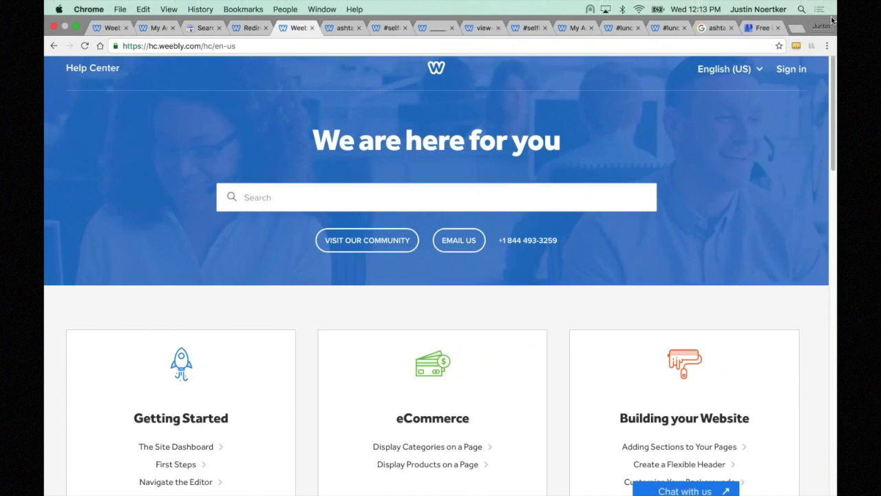